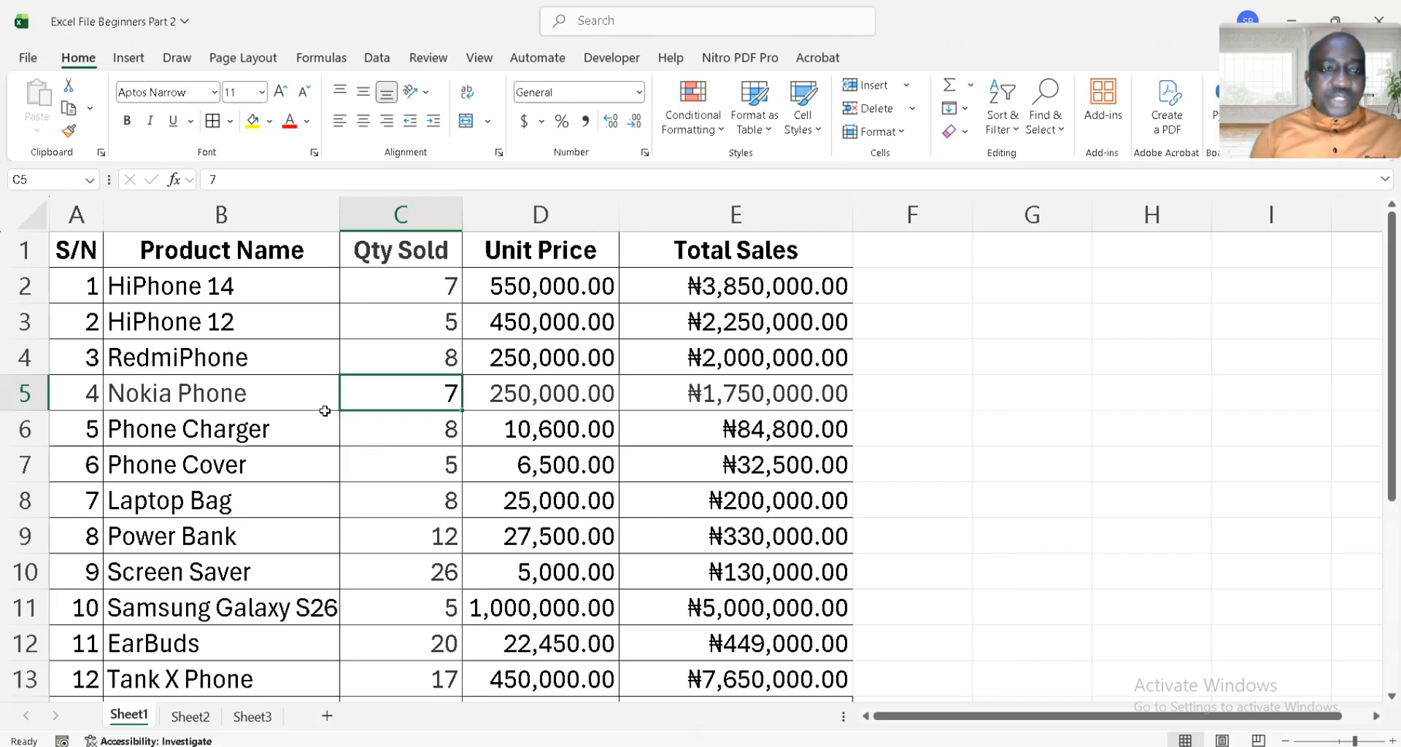
# Highlight rows 5, 4, 3 and 2 one at a time, followed by each of columns A through E
pyautogui.click(22, 393)
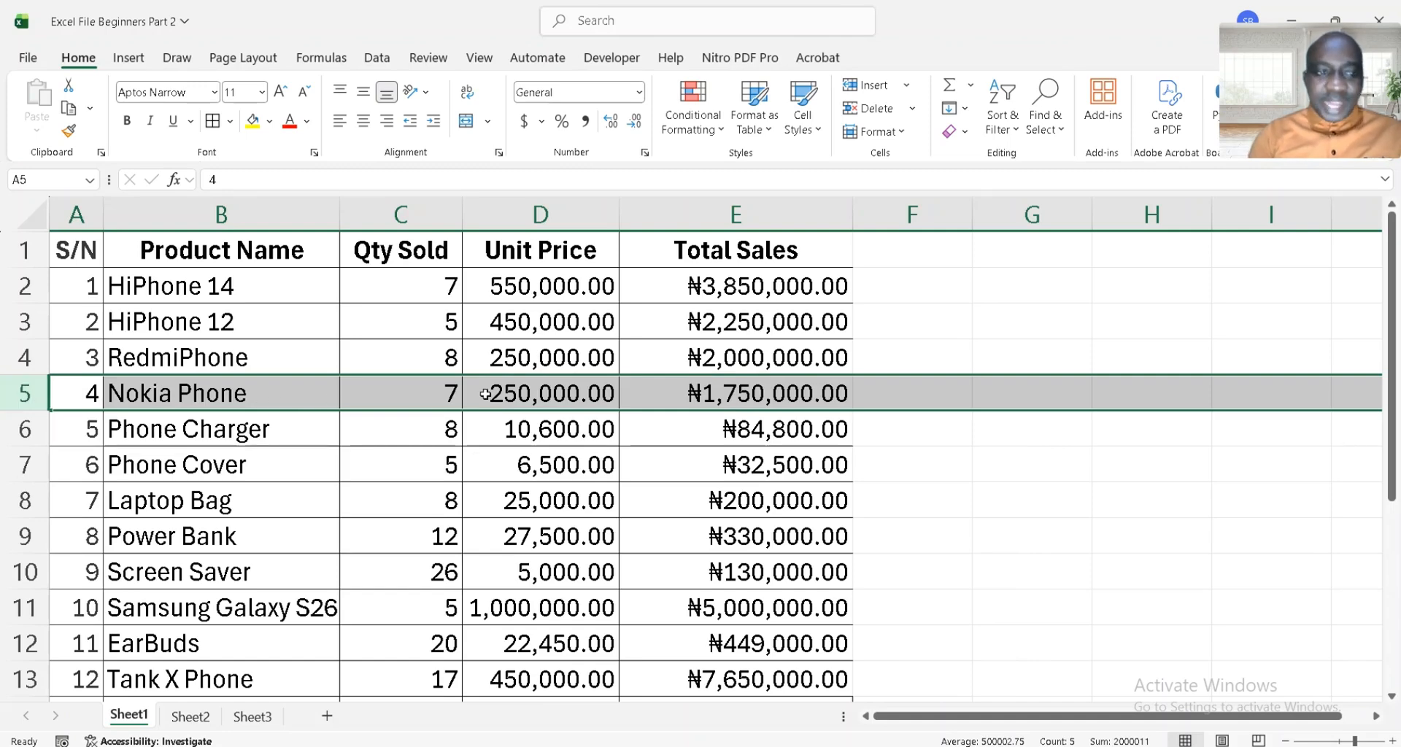
pyautogui.click(24, 356)
pyautogui.click(22, 321)
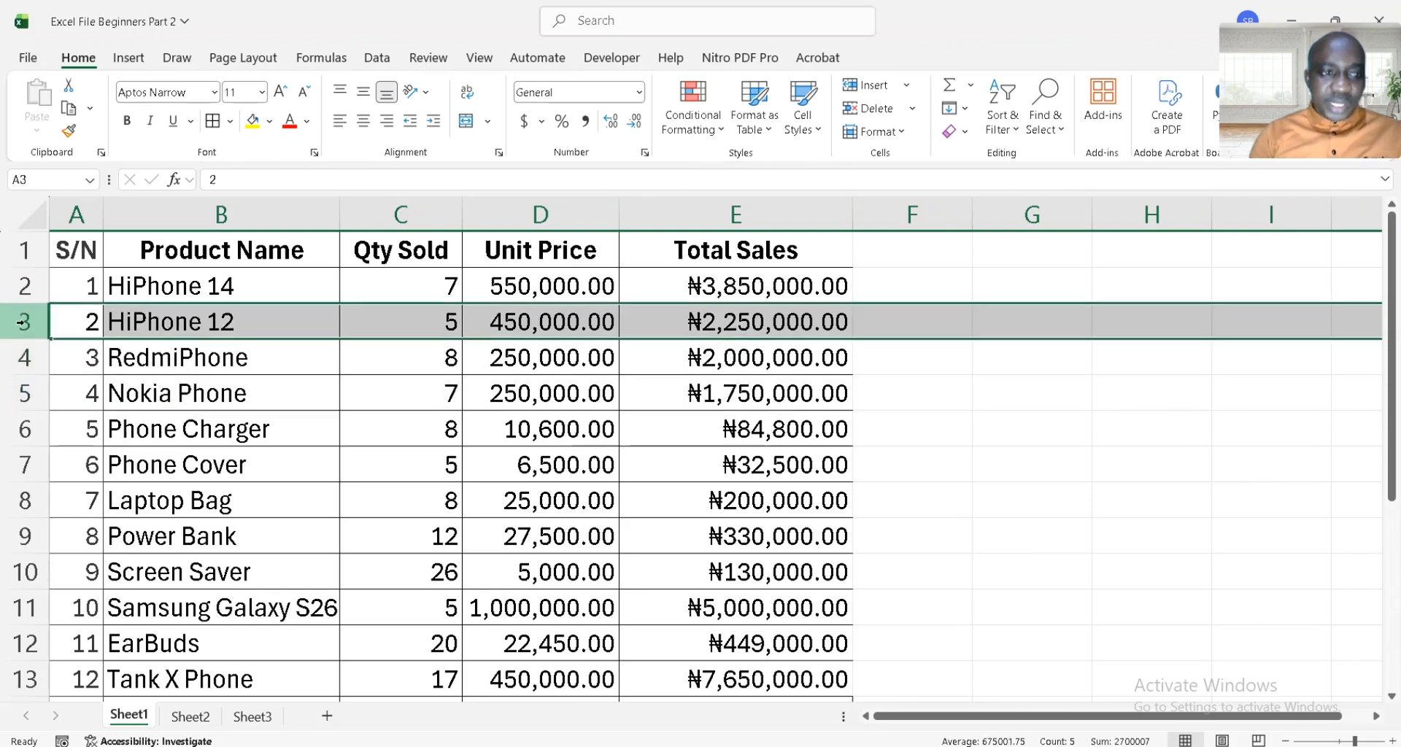
pyautogui.click(24, 285)
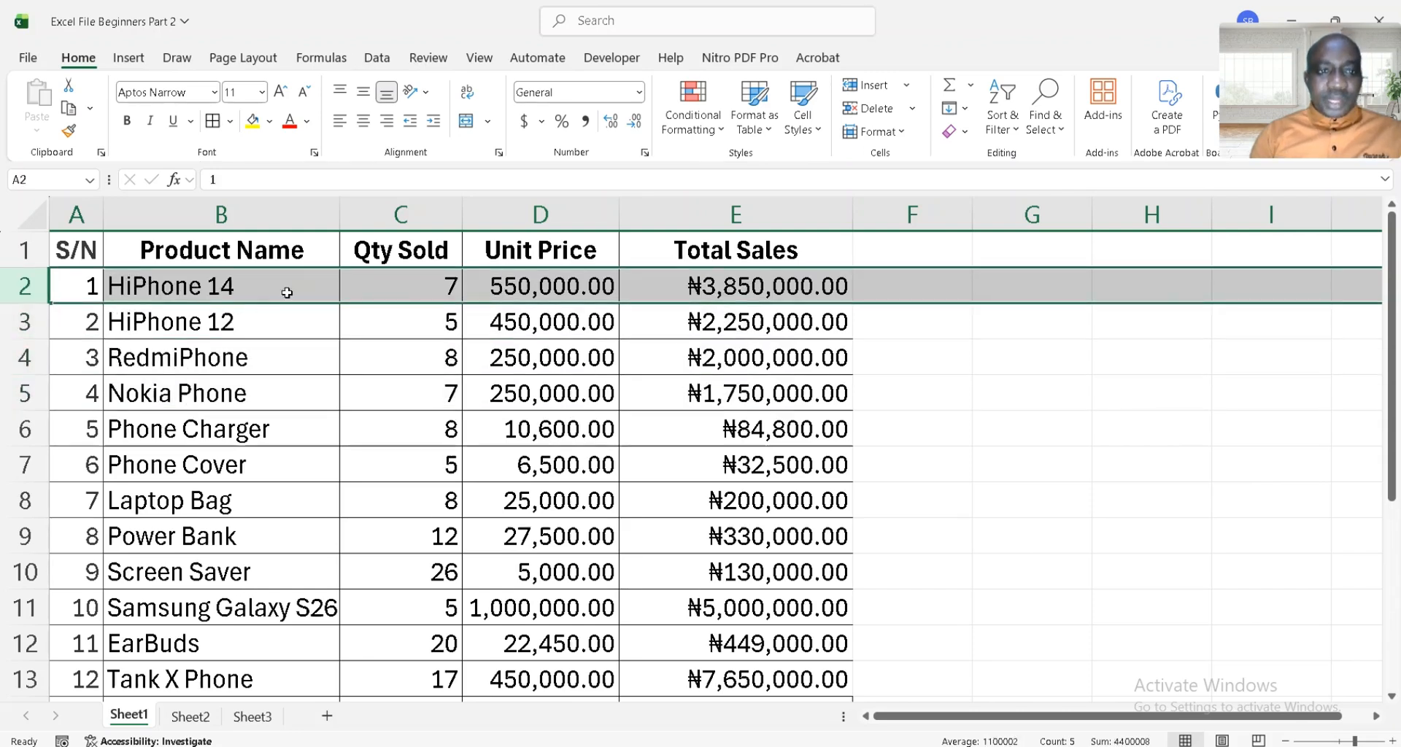
pyautogui.click(75, 207)
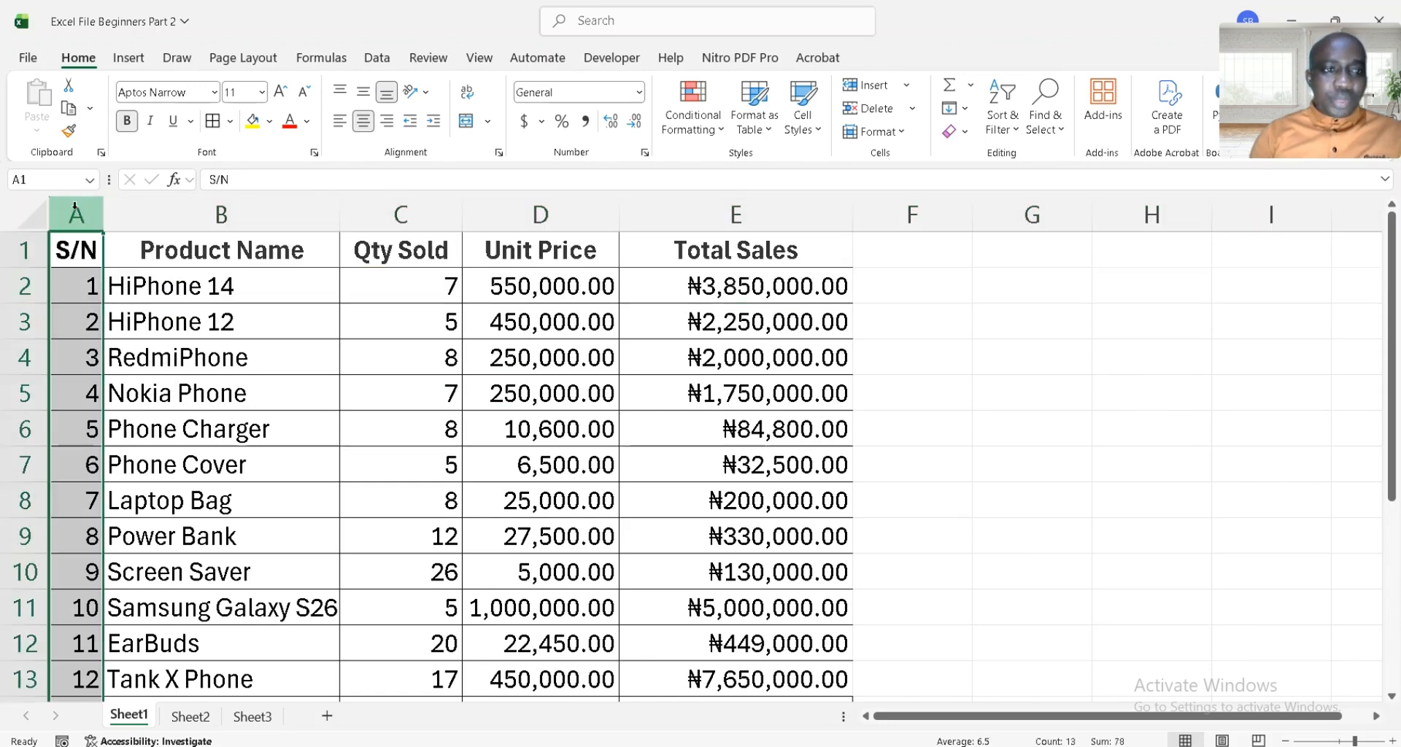
pyautogui.click(237, 214)
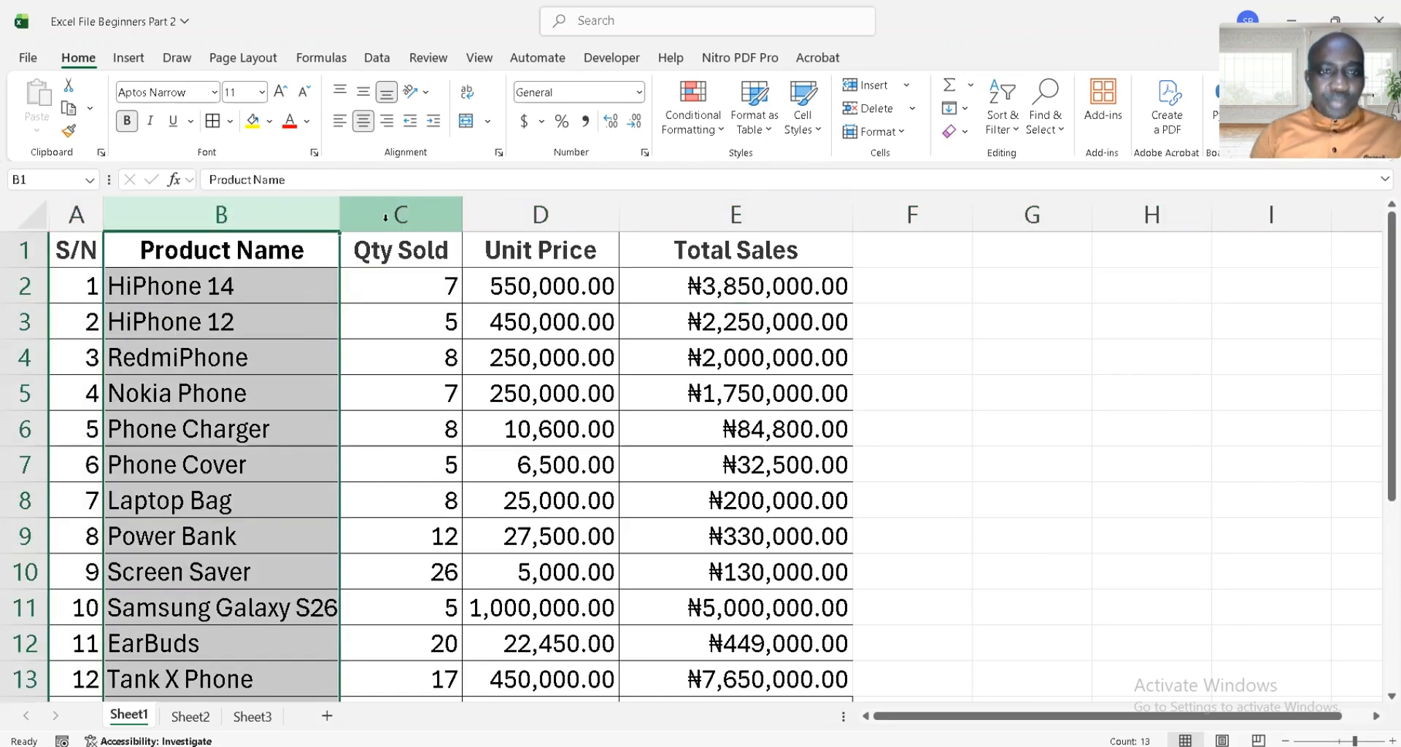
pyautogui.click(423, 213)
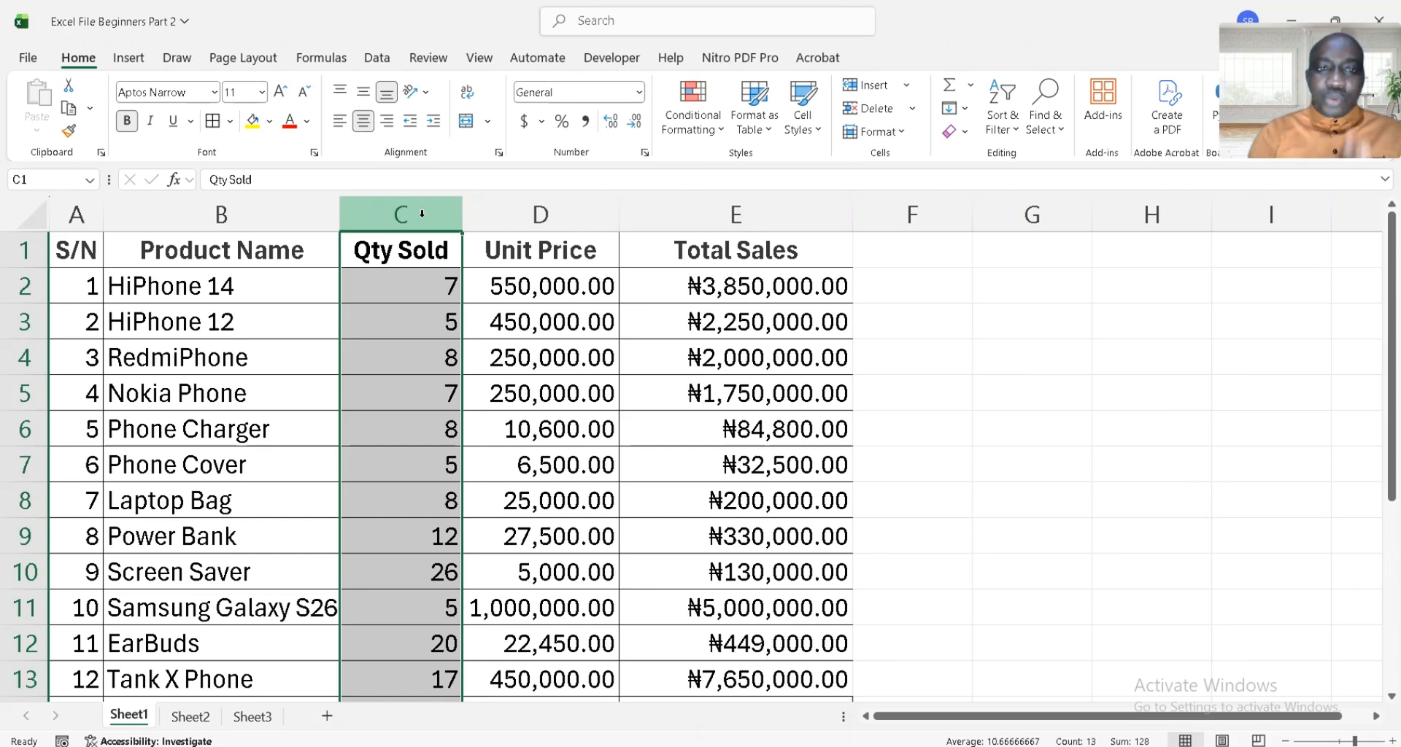
pyautogui.click(544, 211)
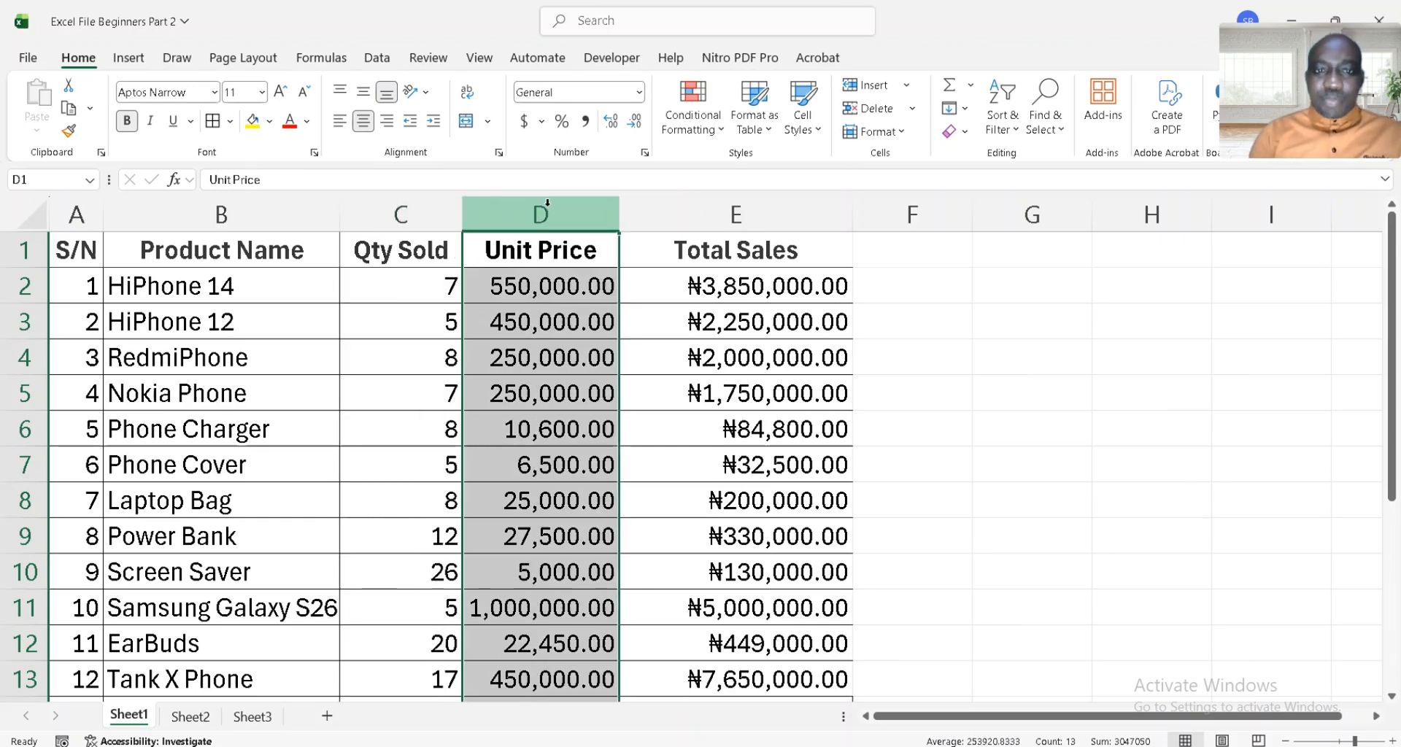
pyautogui.click(724, 215)
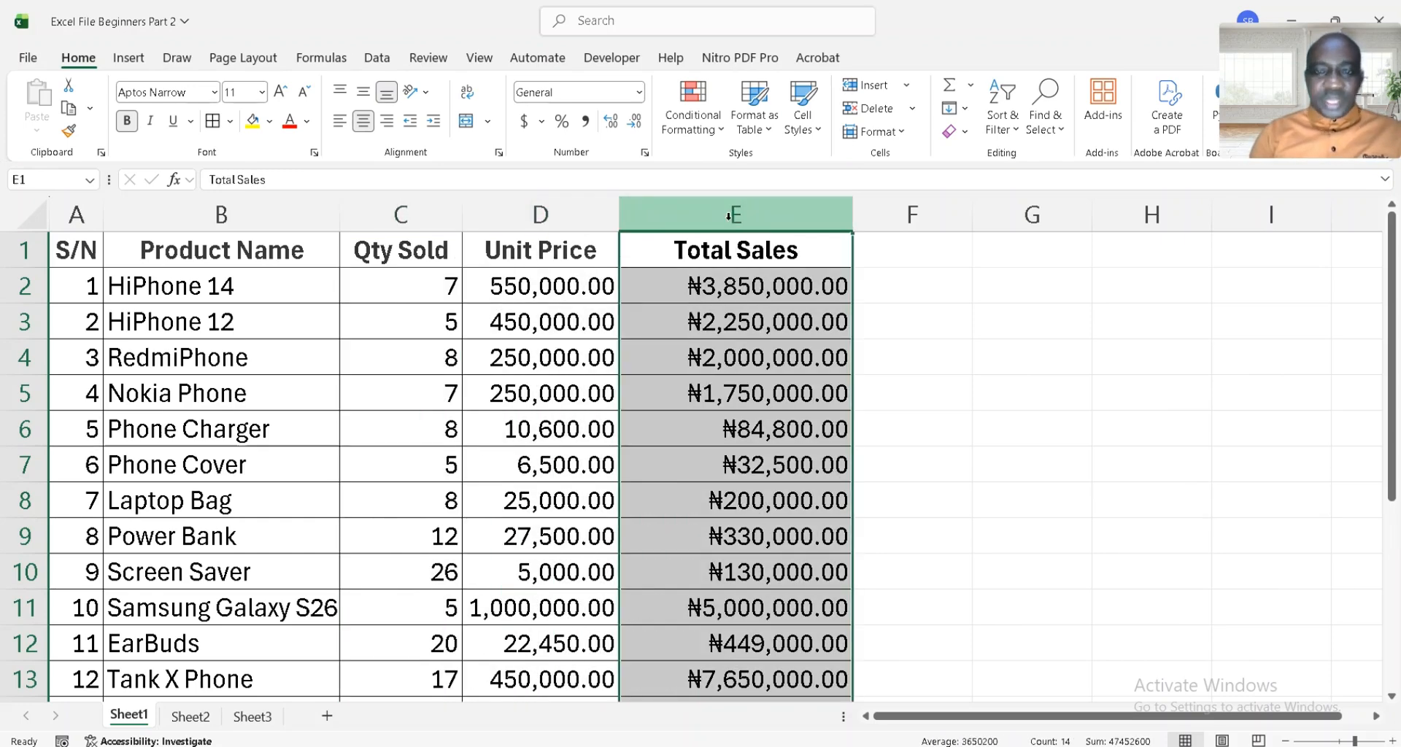
# Insert a blank row above the Nokia Phone row in the sales table
pyautogui.click(25, 394)
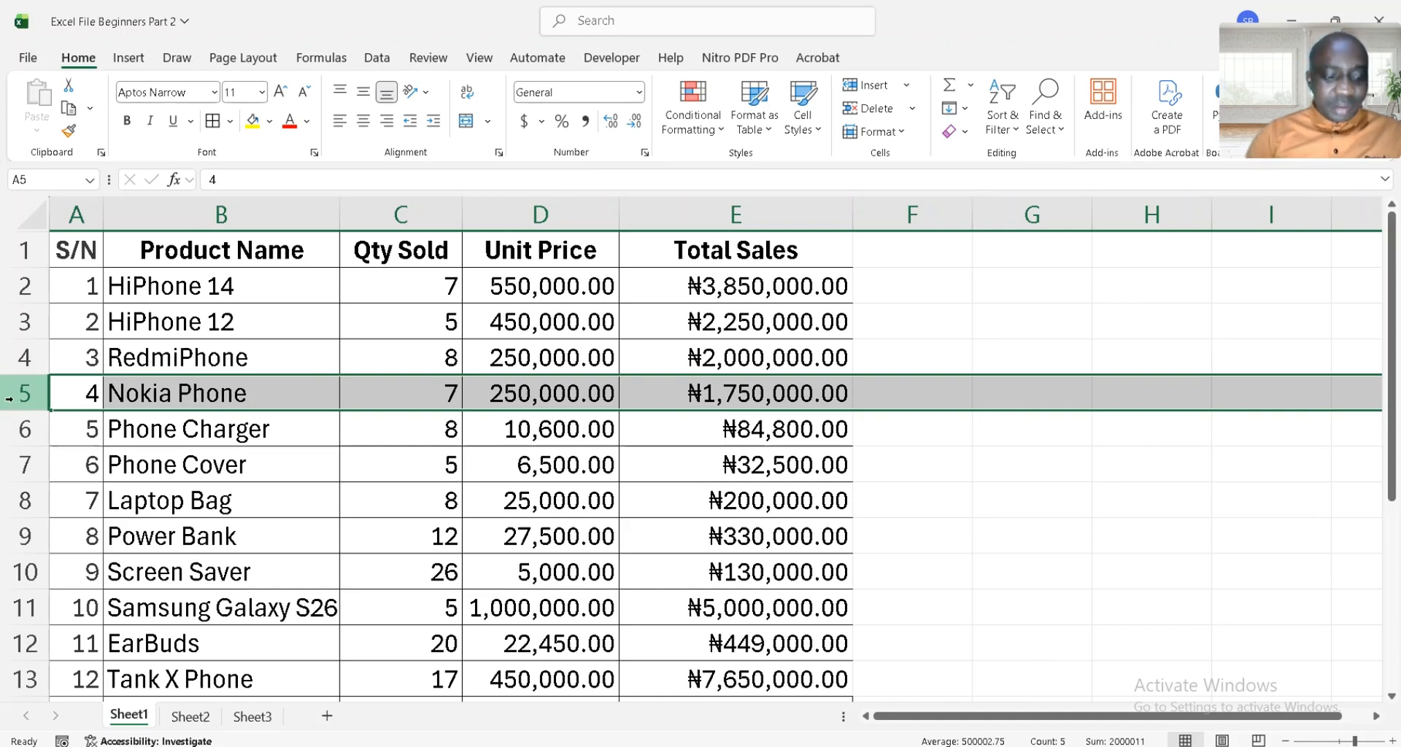
pyautogui.hotkey('ctrl', 'shift', '+')
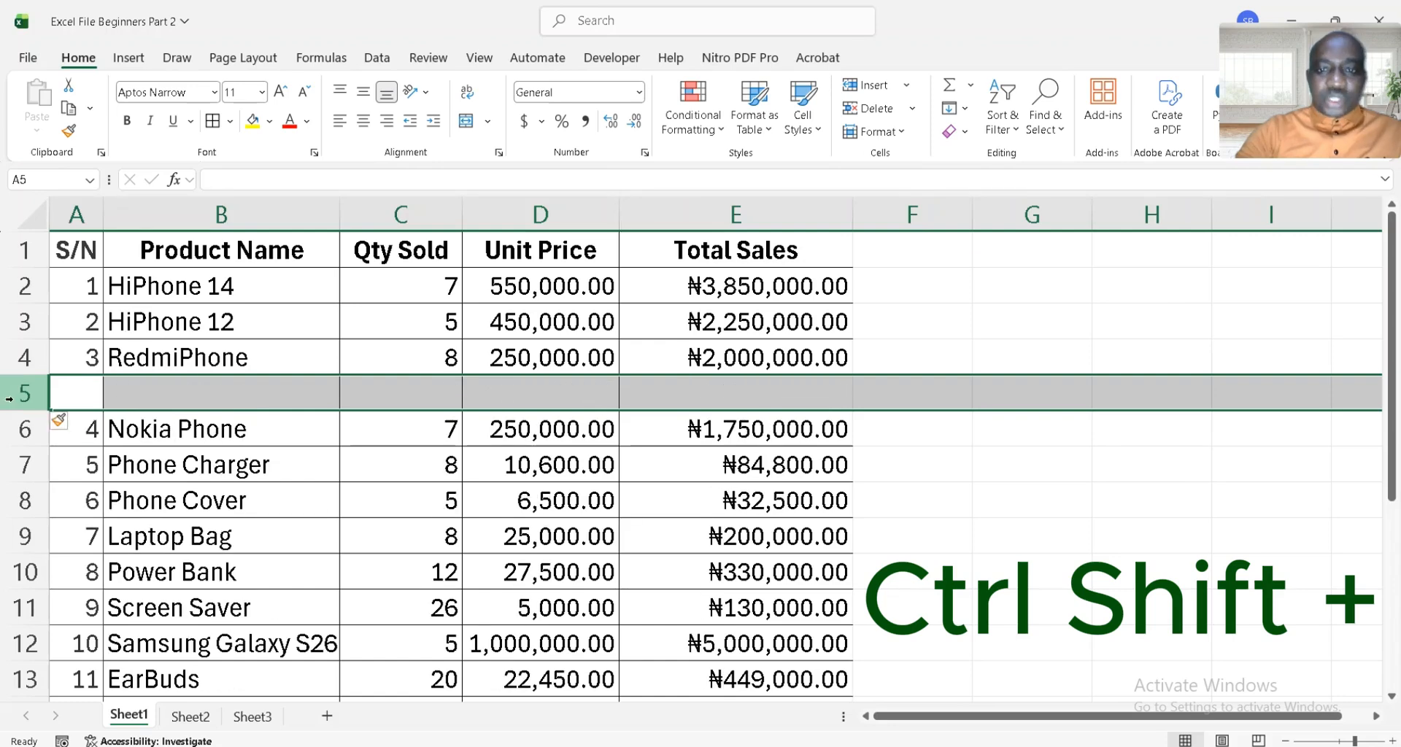
pyautogui.click(88, 387)
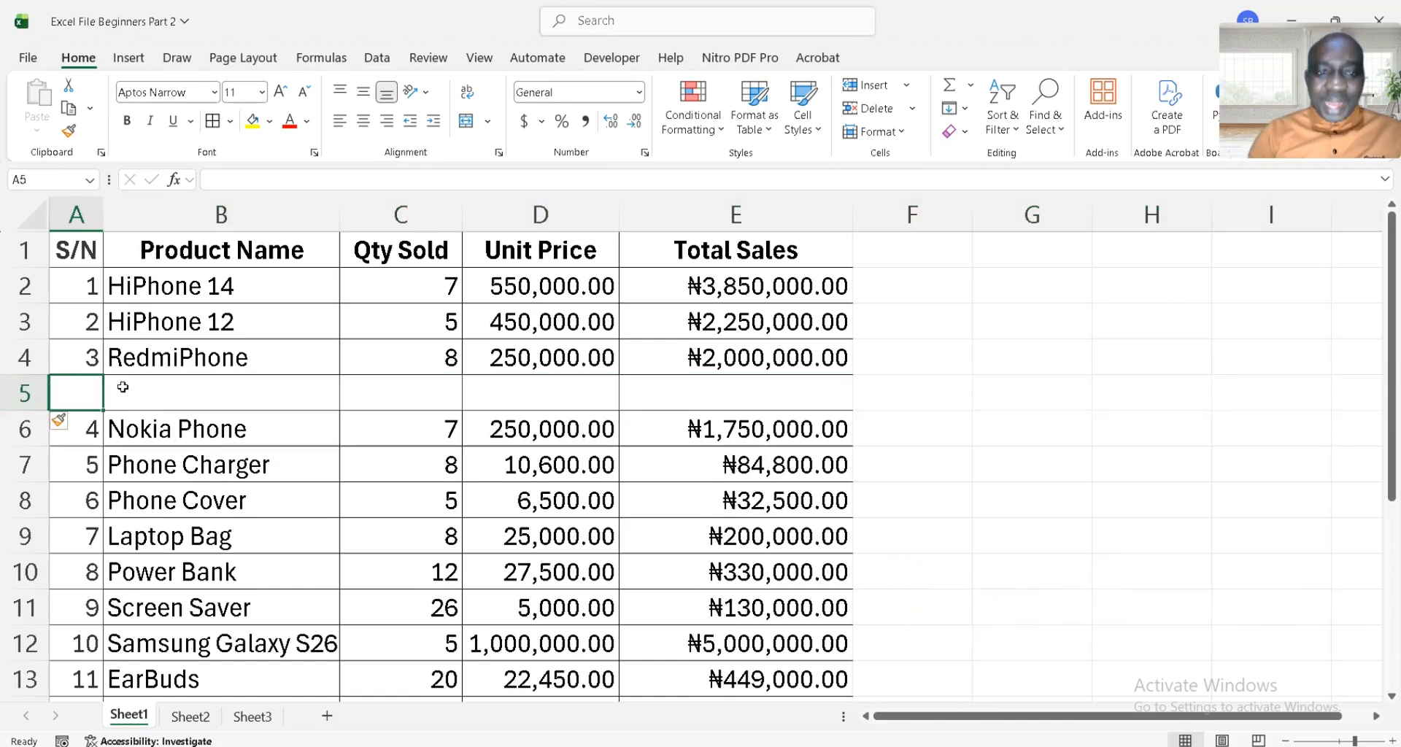
# Fill the blank row 5 with product name Samsung Galaxy S26, quantity sold 6 and unit price 1000000
pyautogui.click(165, 393)
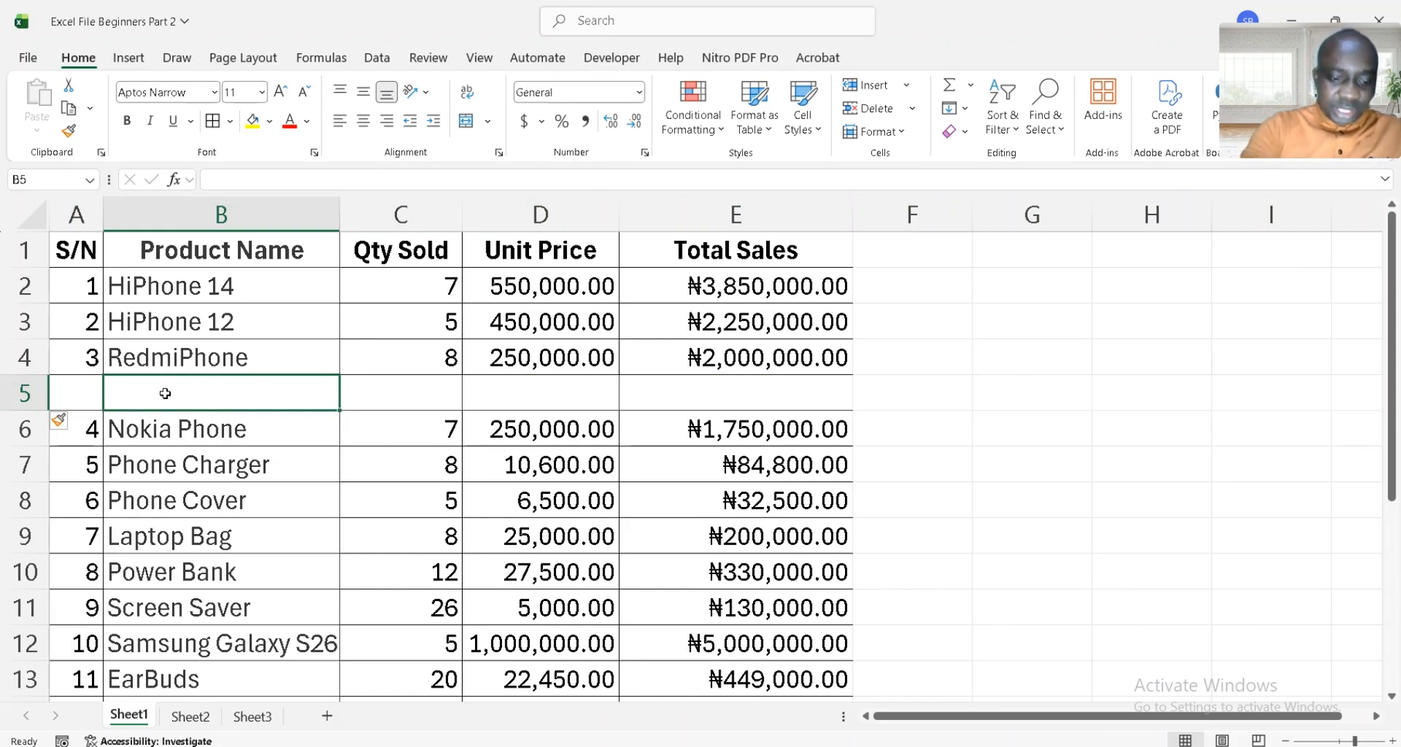
pyautogui.write('Samsung Galaxy S26')
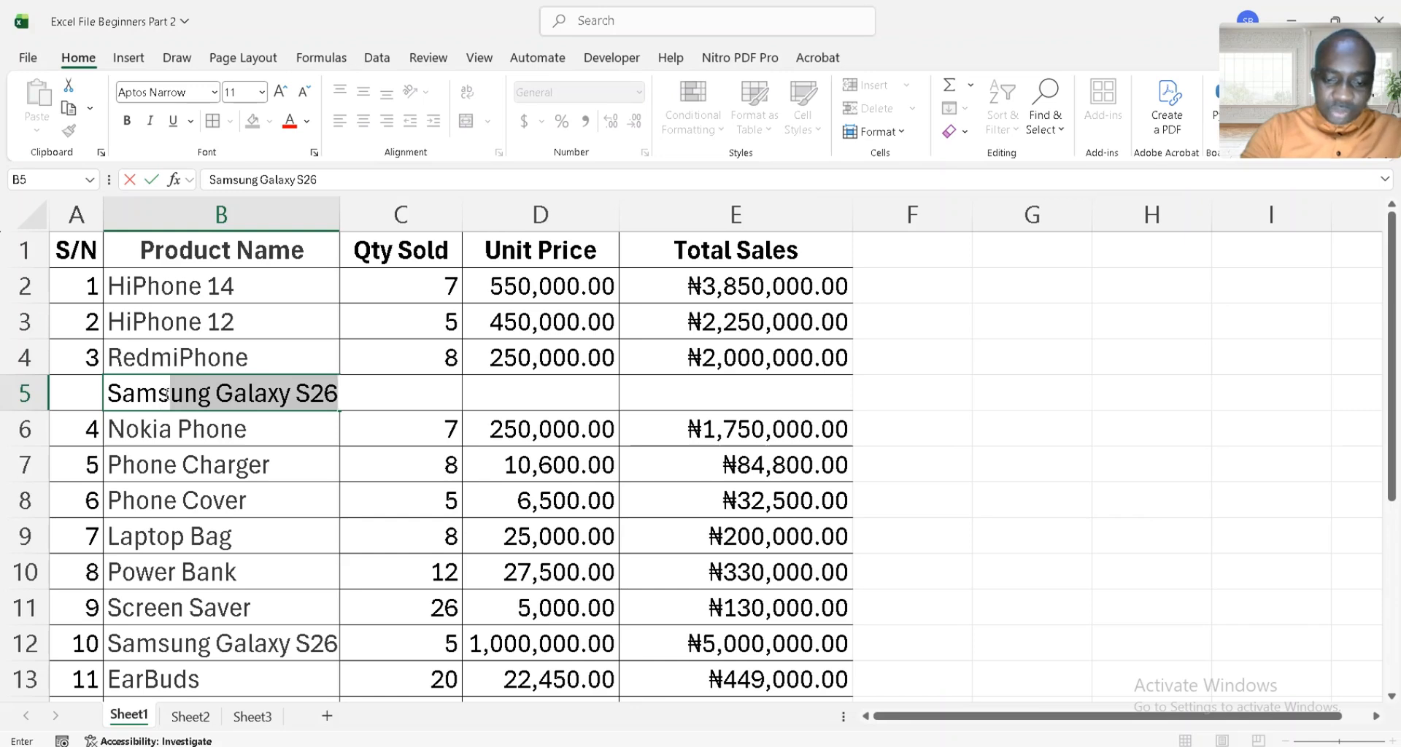
pyautogui.press('Tab')
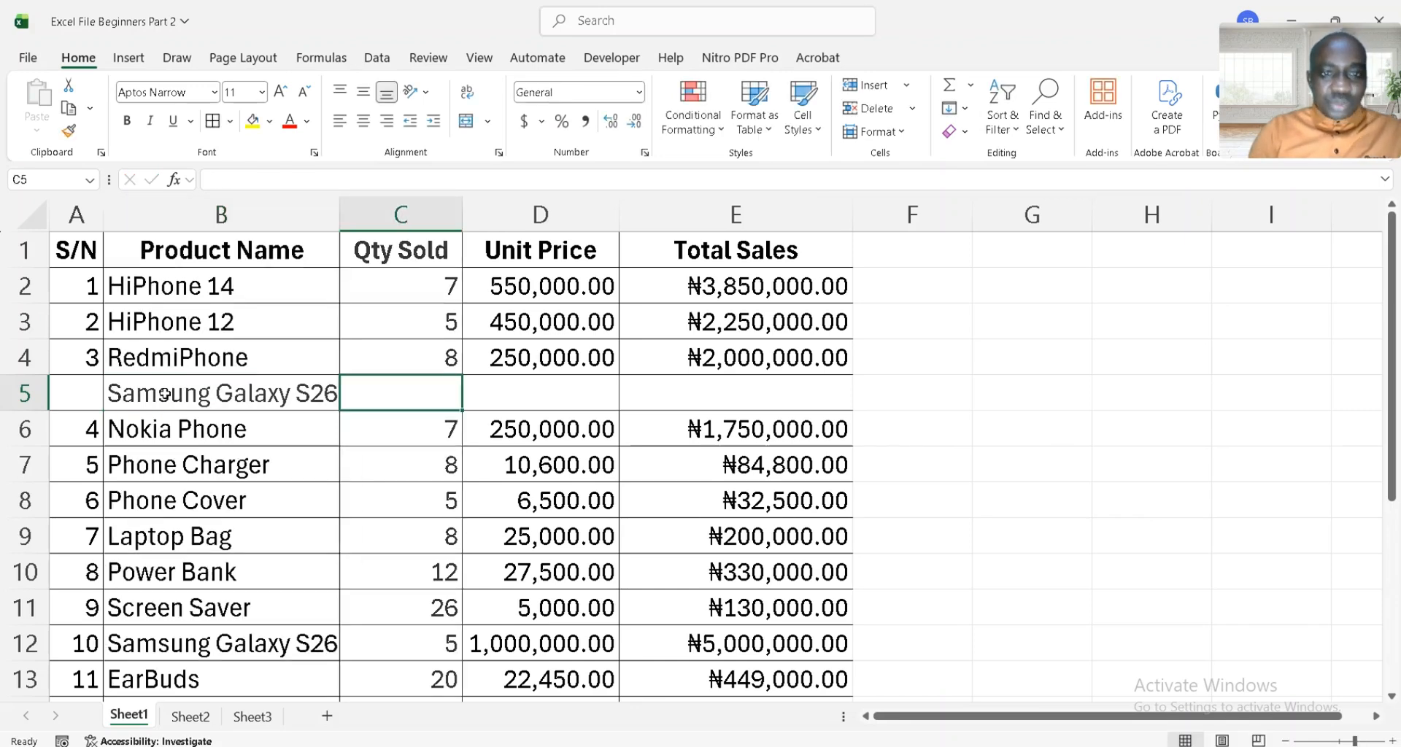
pyautogui.write('6')
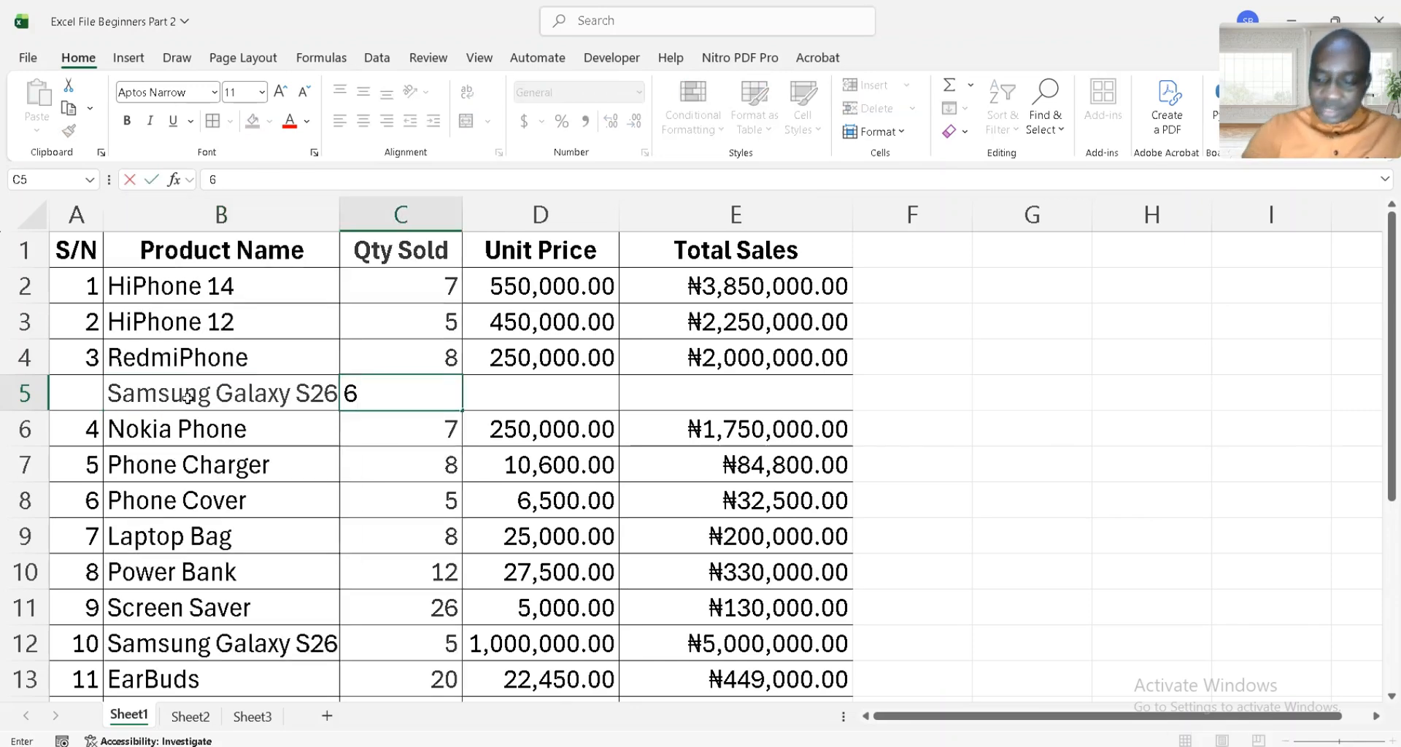
pyautogui.press('Tab')
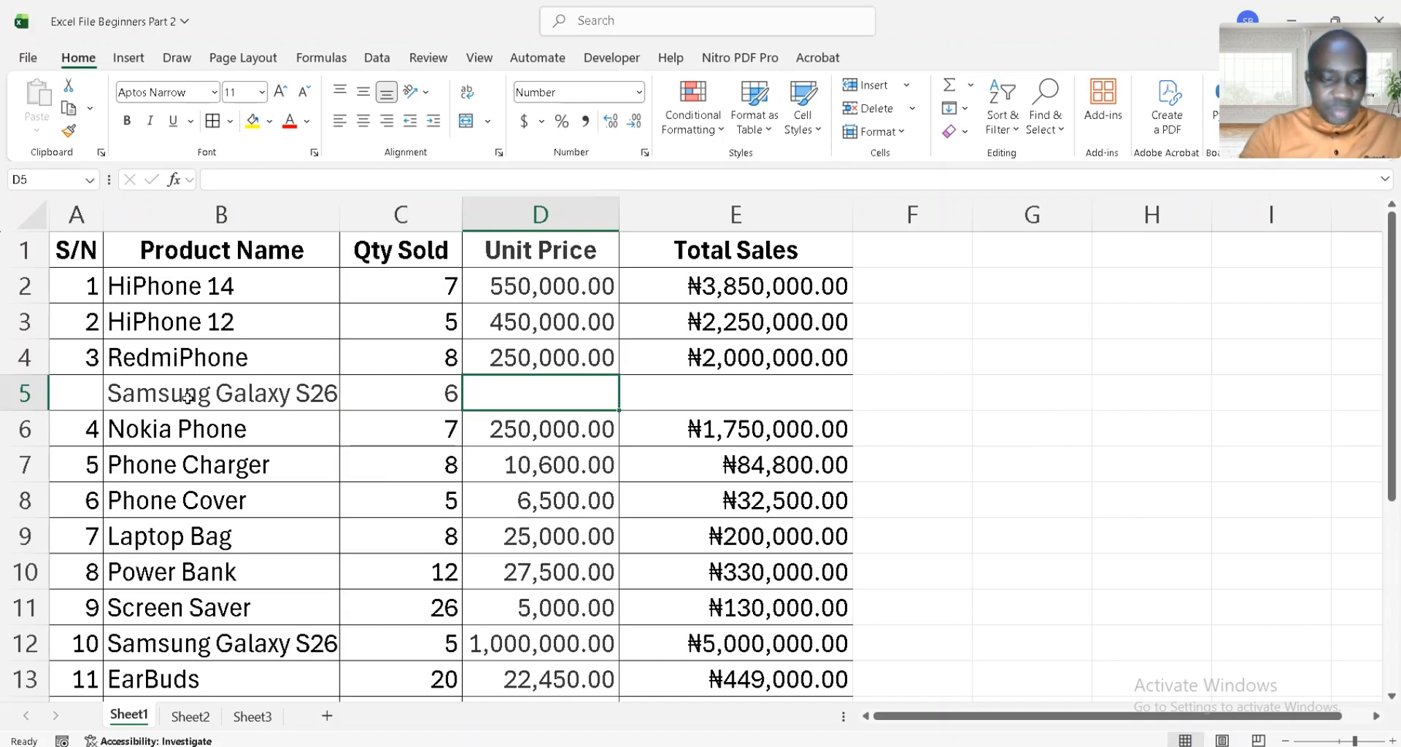
pyautogui.write('1000000')
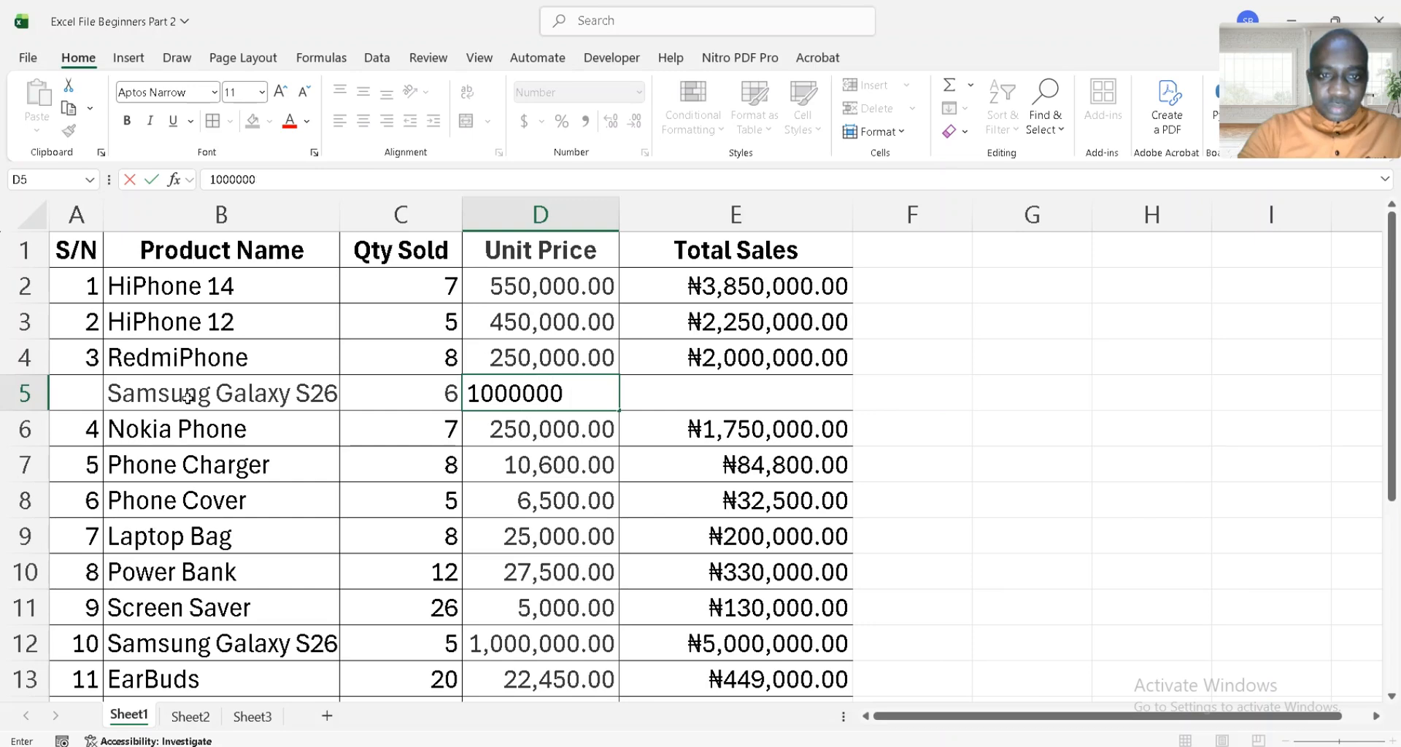
pyautogui.press('Return')
# Copy the Total Sales formula from E4 into E5 for the new Samsung Galaxy S26 row
pyautogui.press('Up')
pyautogui.press('Right')
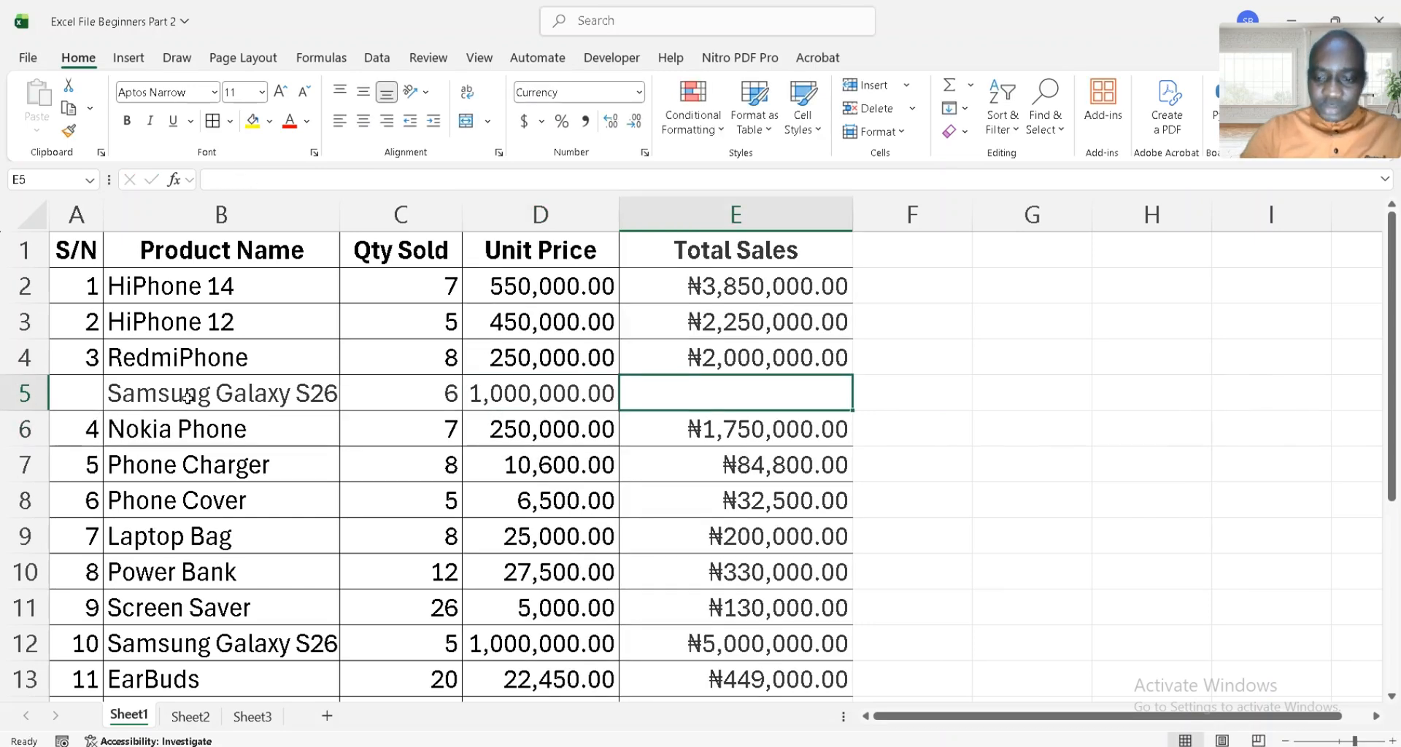
pyautogui.press('Up')
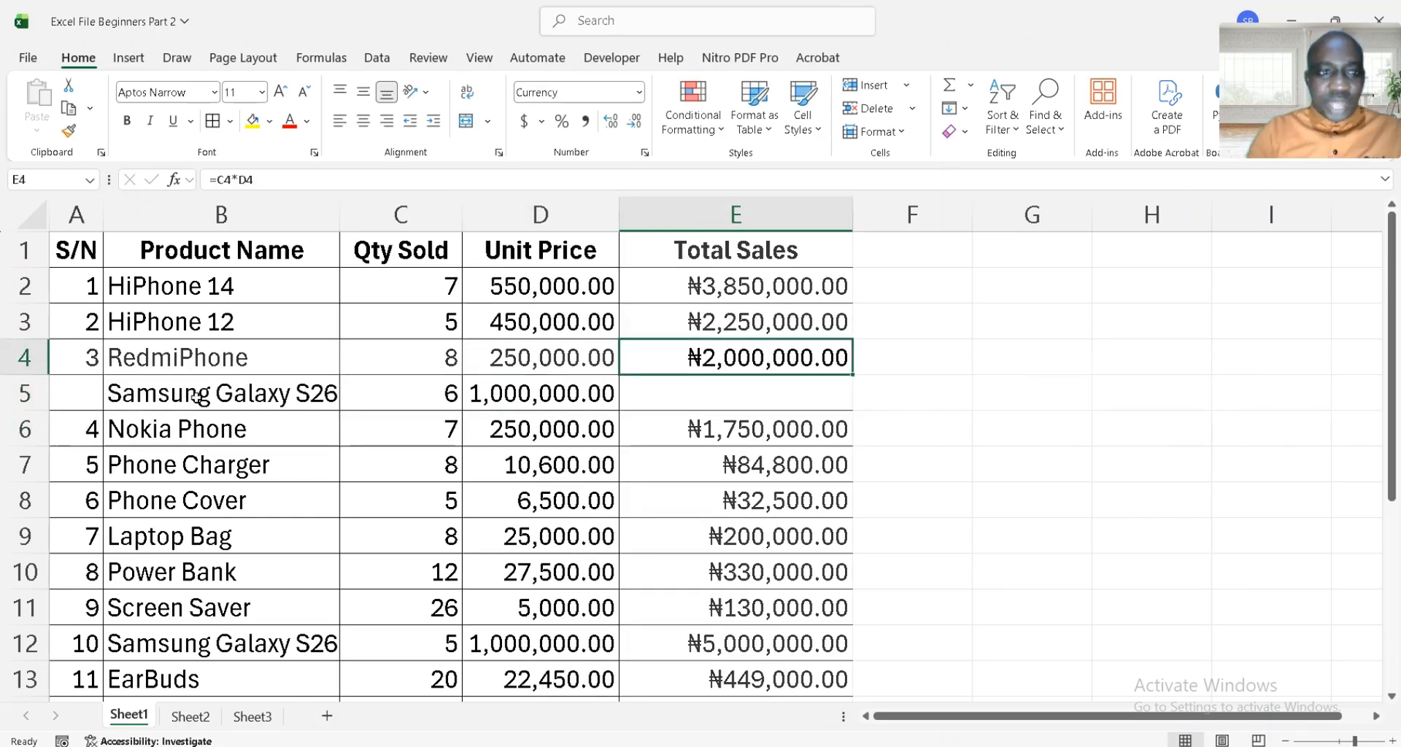
pyautogui.click(756, 392)
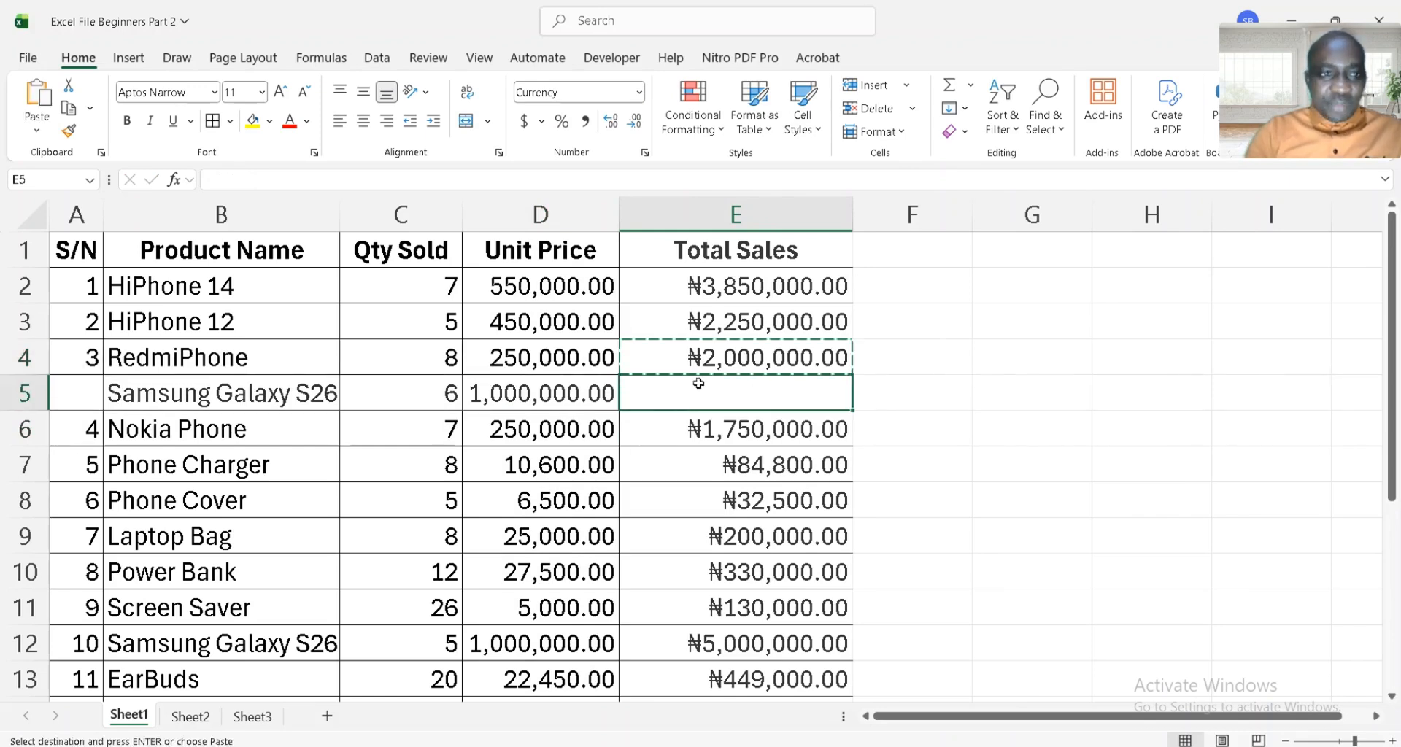
pyautogui.press('Return')
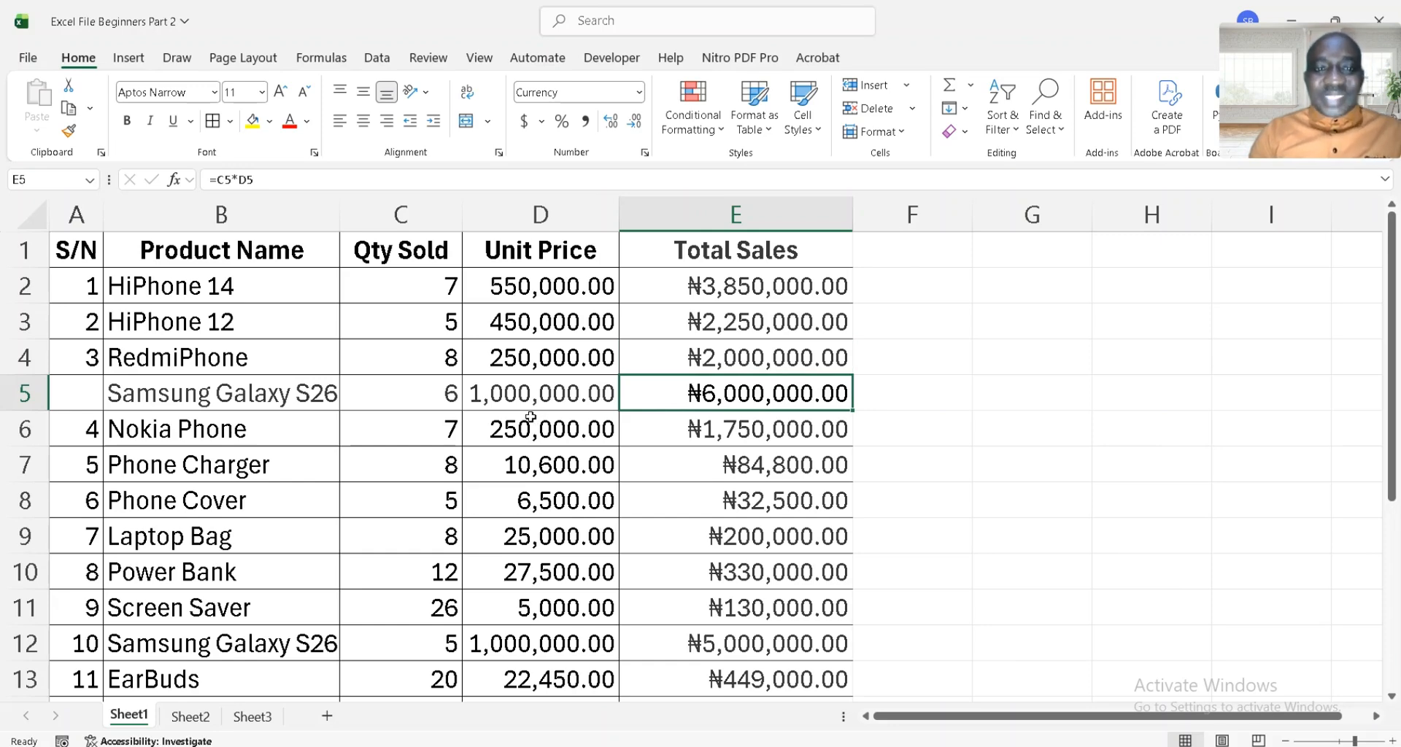
# Insert a column before Total Sales and give it the heading Discount
pyautogui.click(681, 209)
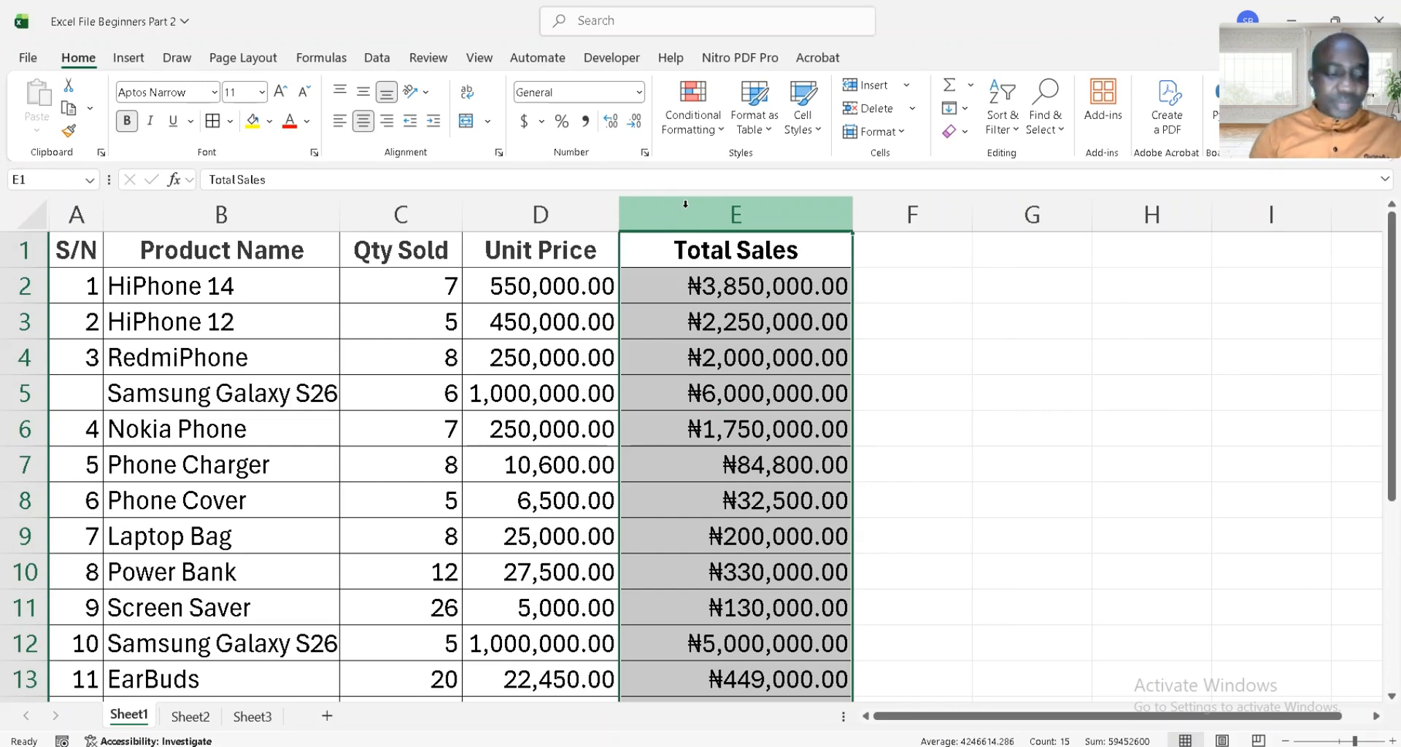
pyautogui.hotkey('ctrl', 'shift', '+')
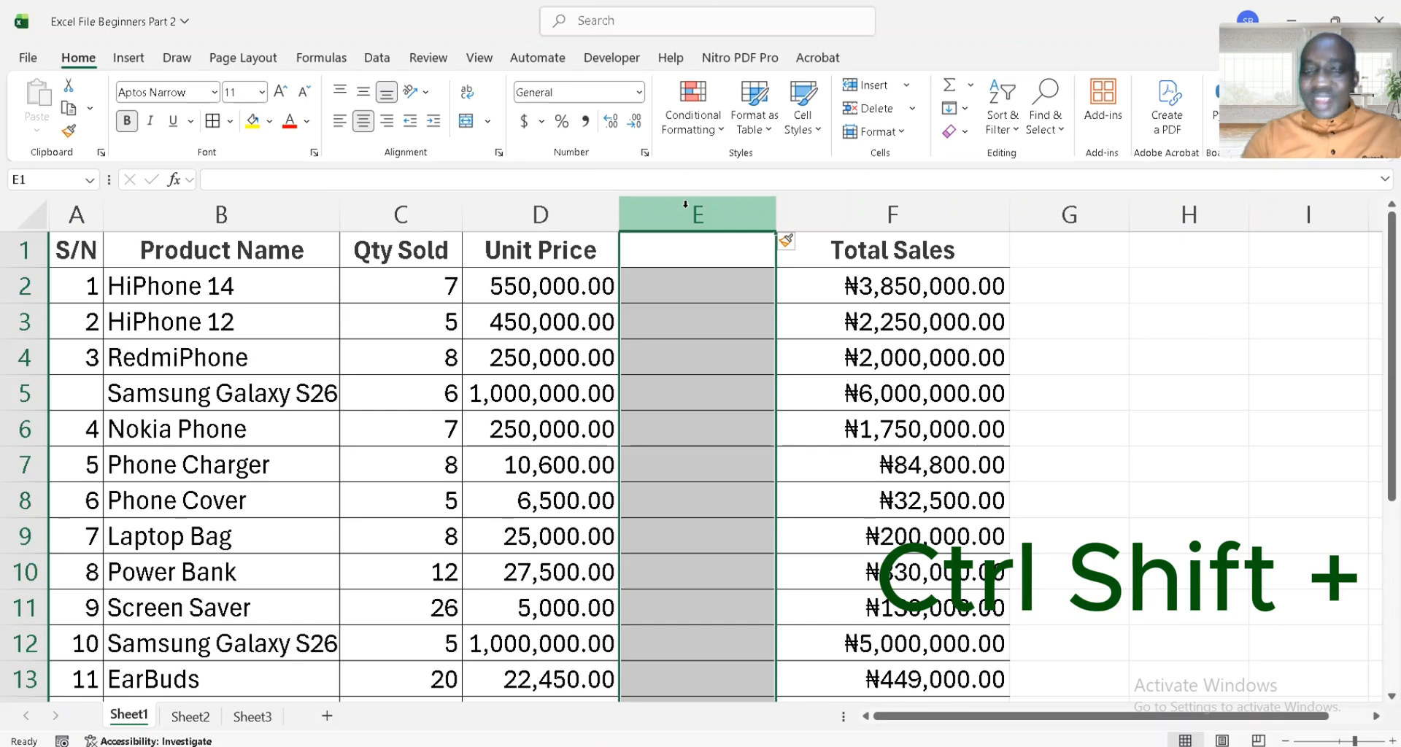
pyautogui.click(699, 248)
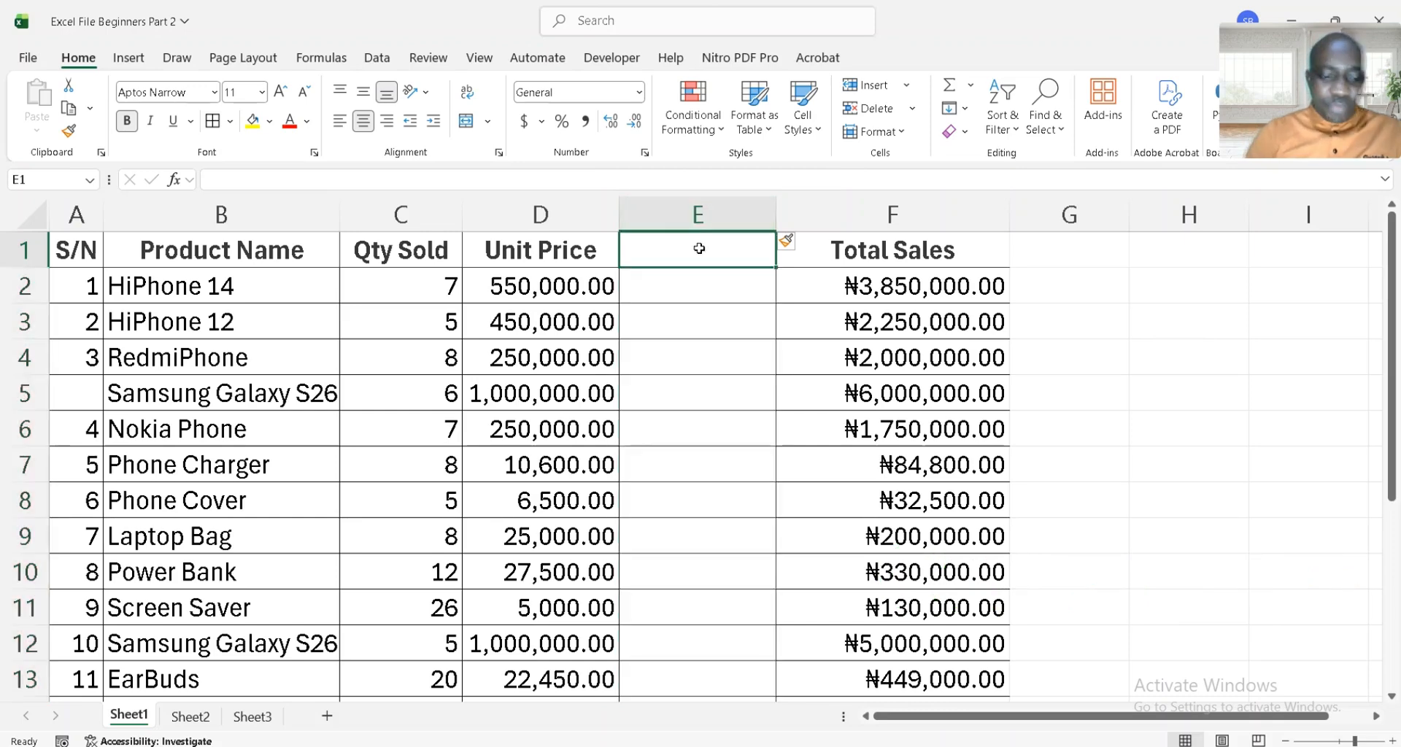
pyautogui.write('Discount')
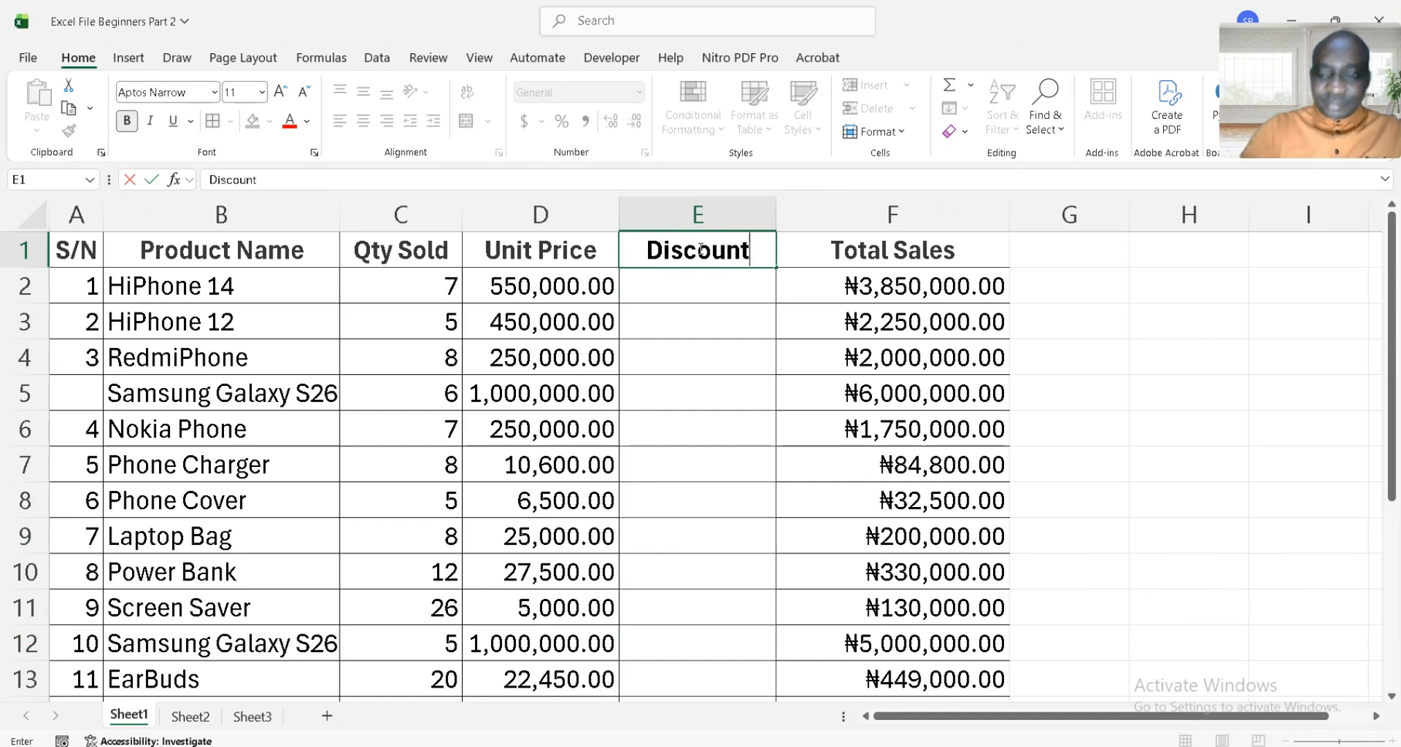
pyautogui.press('Return')
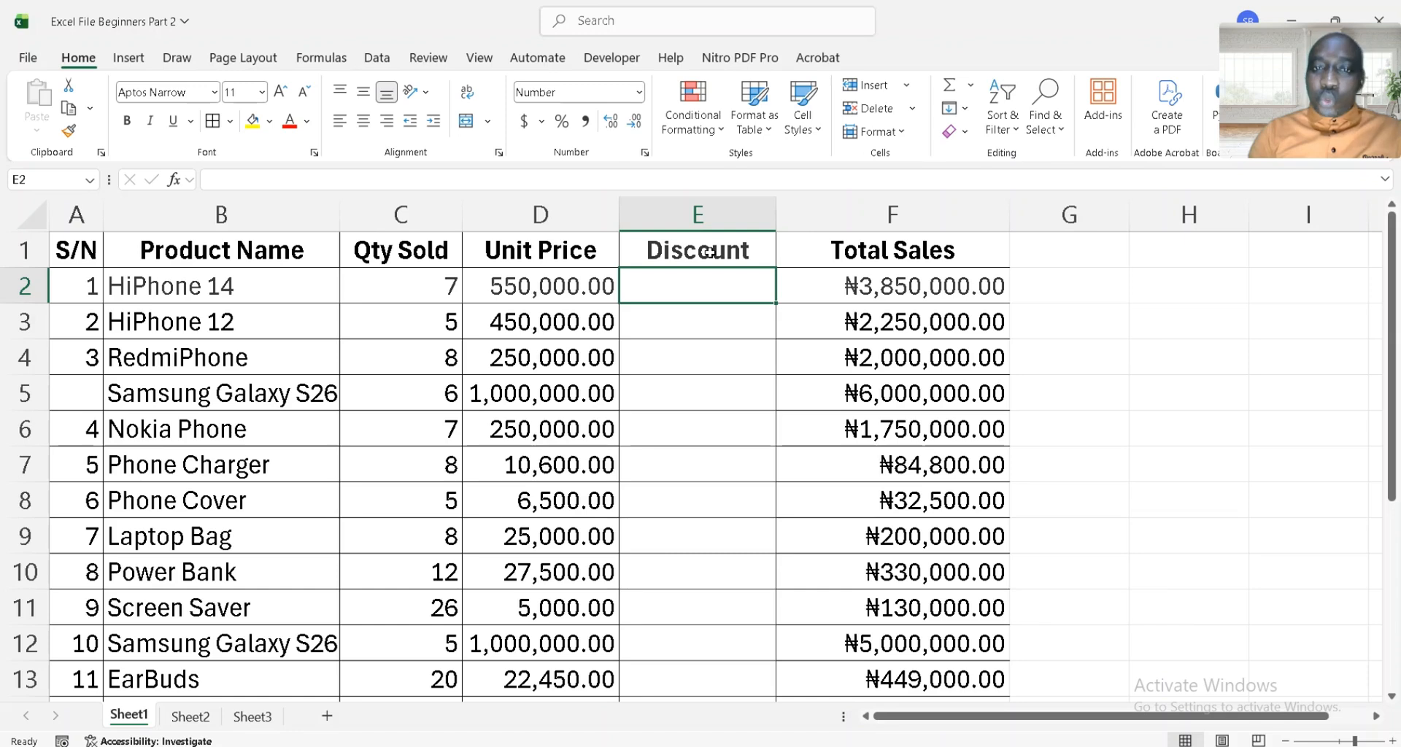
# Delete the Discount column and the Samsung Galaxy S26 row at row 5
pyautogui.click(702, 210)
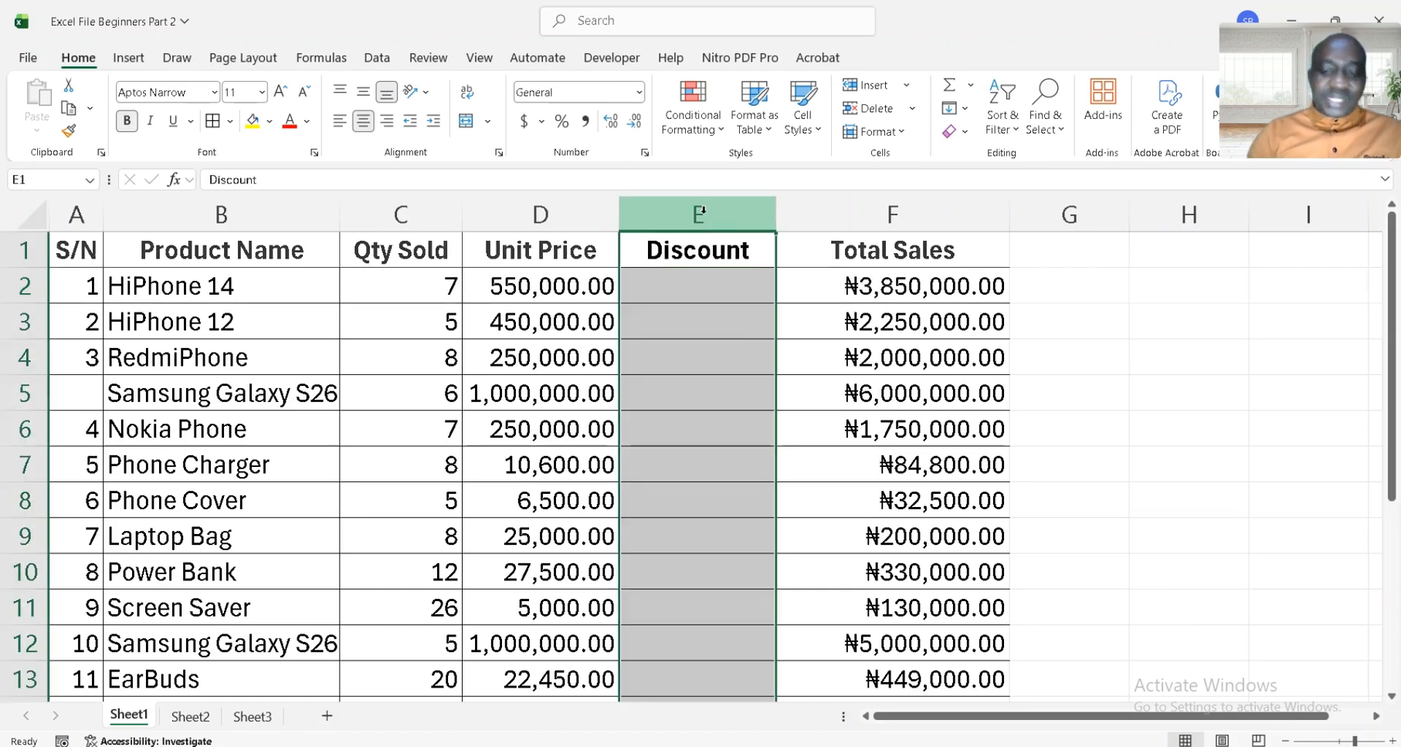
pyautogui.hotkey('ctrl', '-')
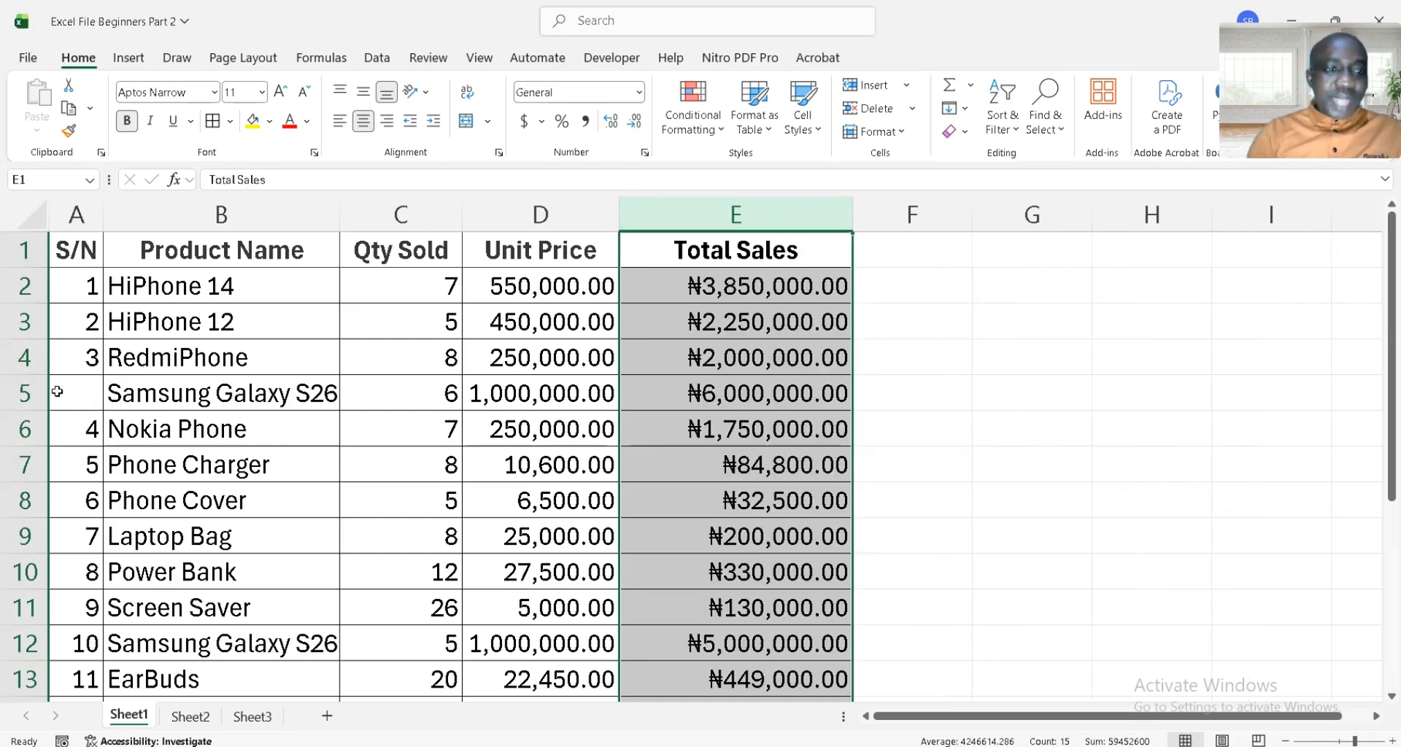
pyautogui.click(25, 393)
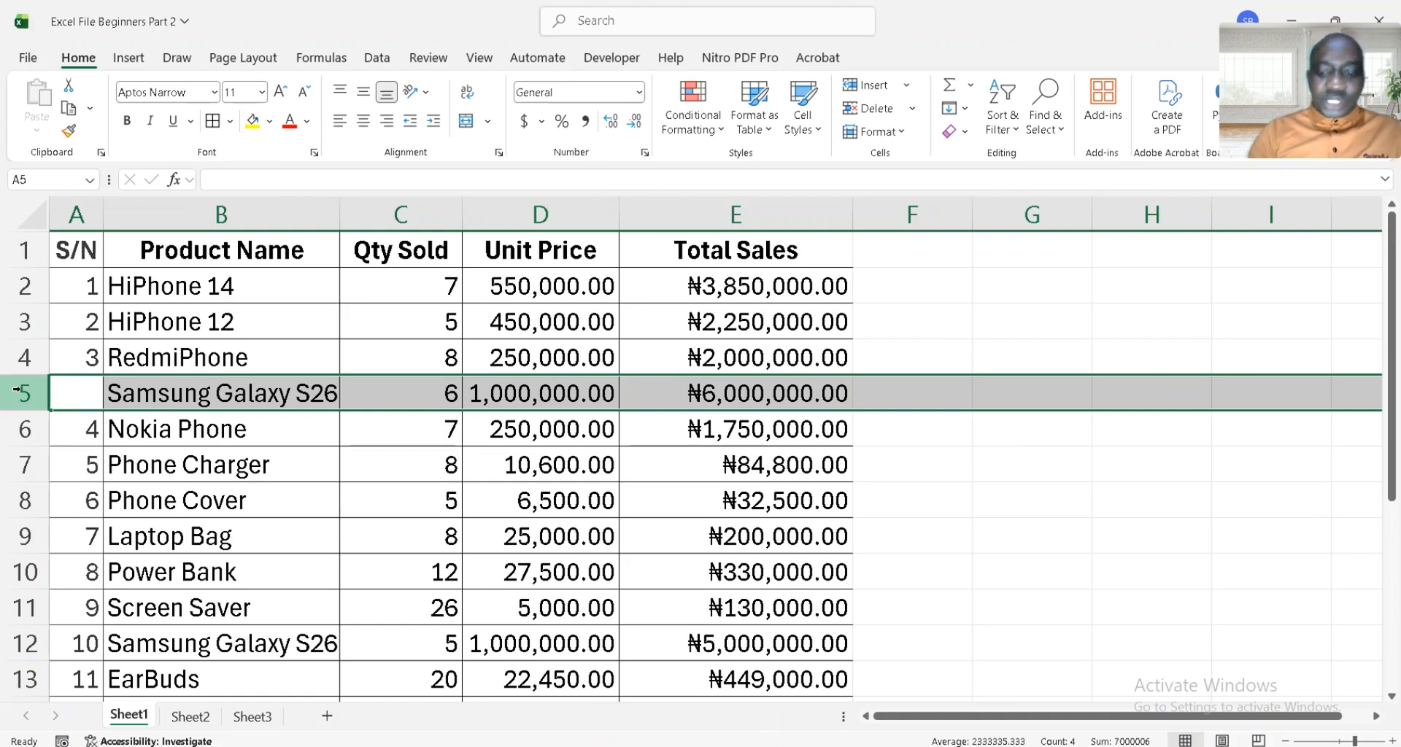
pyautogui.hotkey('ctrl', '-')
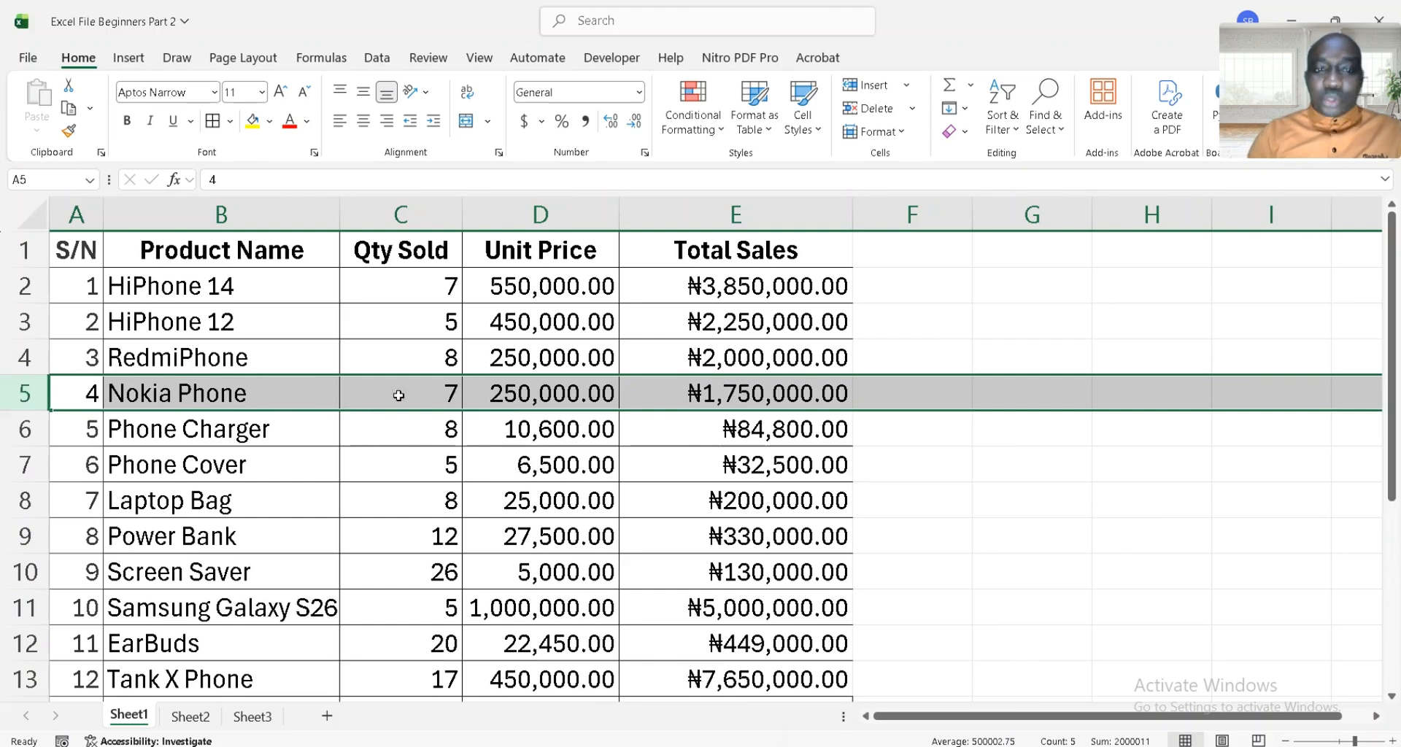
pyautogui.click(421, 394)
pyautogui.click(77, 398)
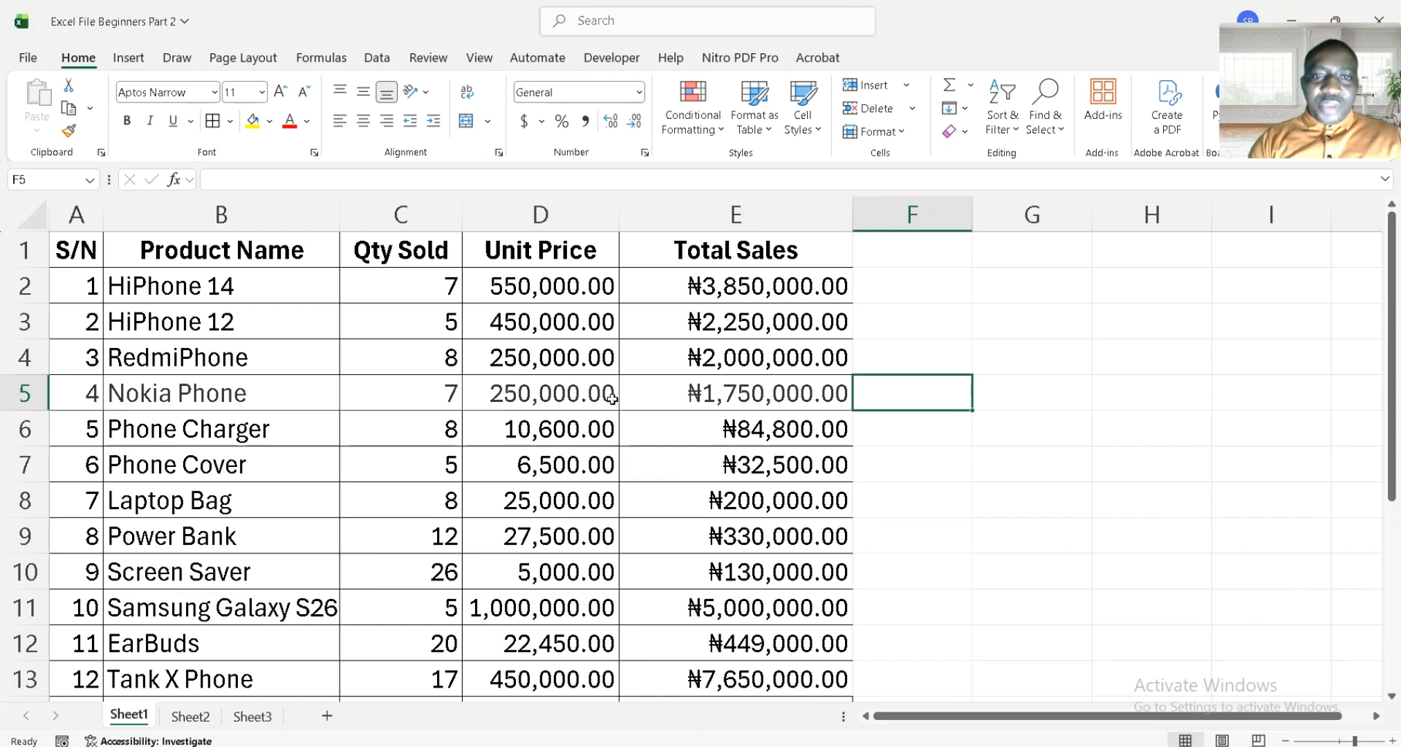
# Copy the product name HiPhone 14 from B2 into F6 and fit column F's width to its contents
pyautogui.click(210, 291)
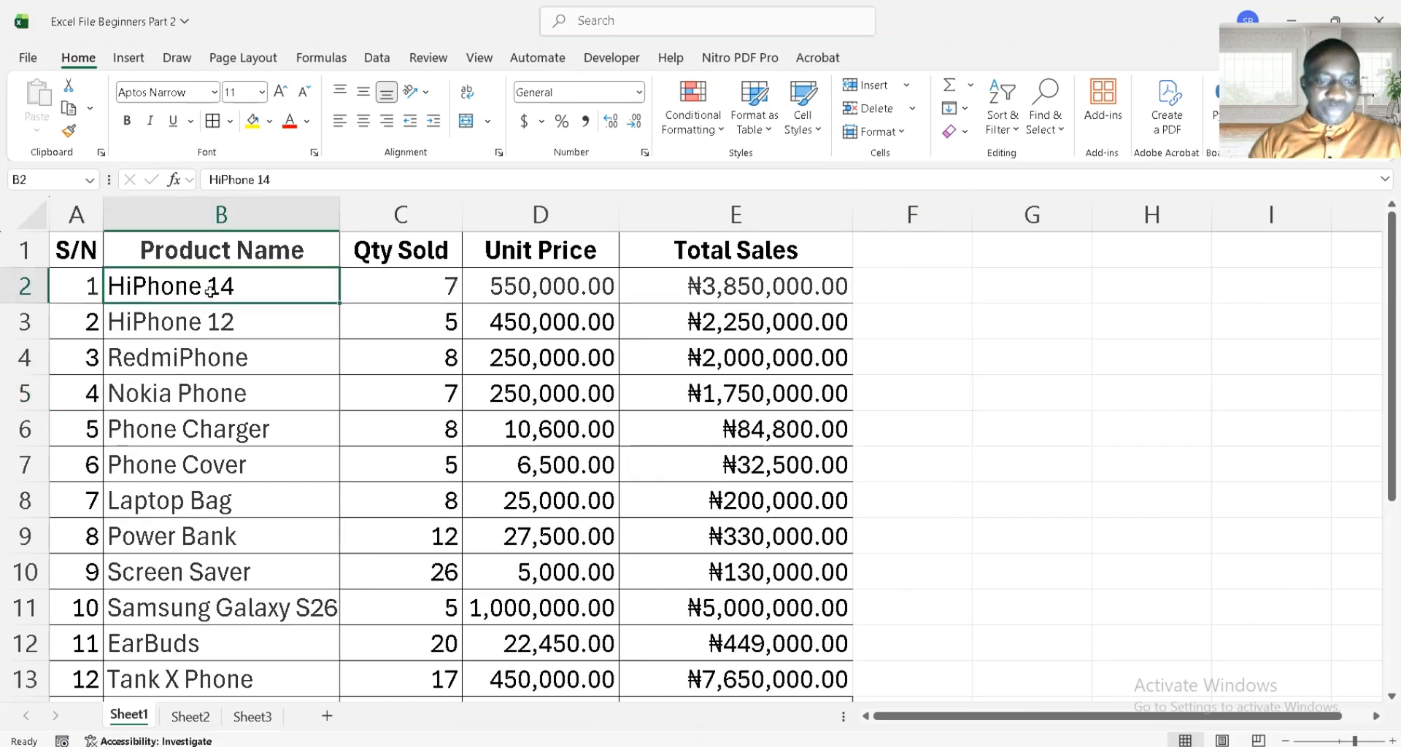
pyautogui.hotkey('ctrl', 'c')
pyautogui.click(907, 429)
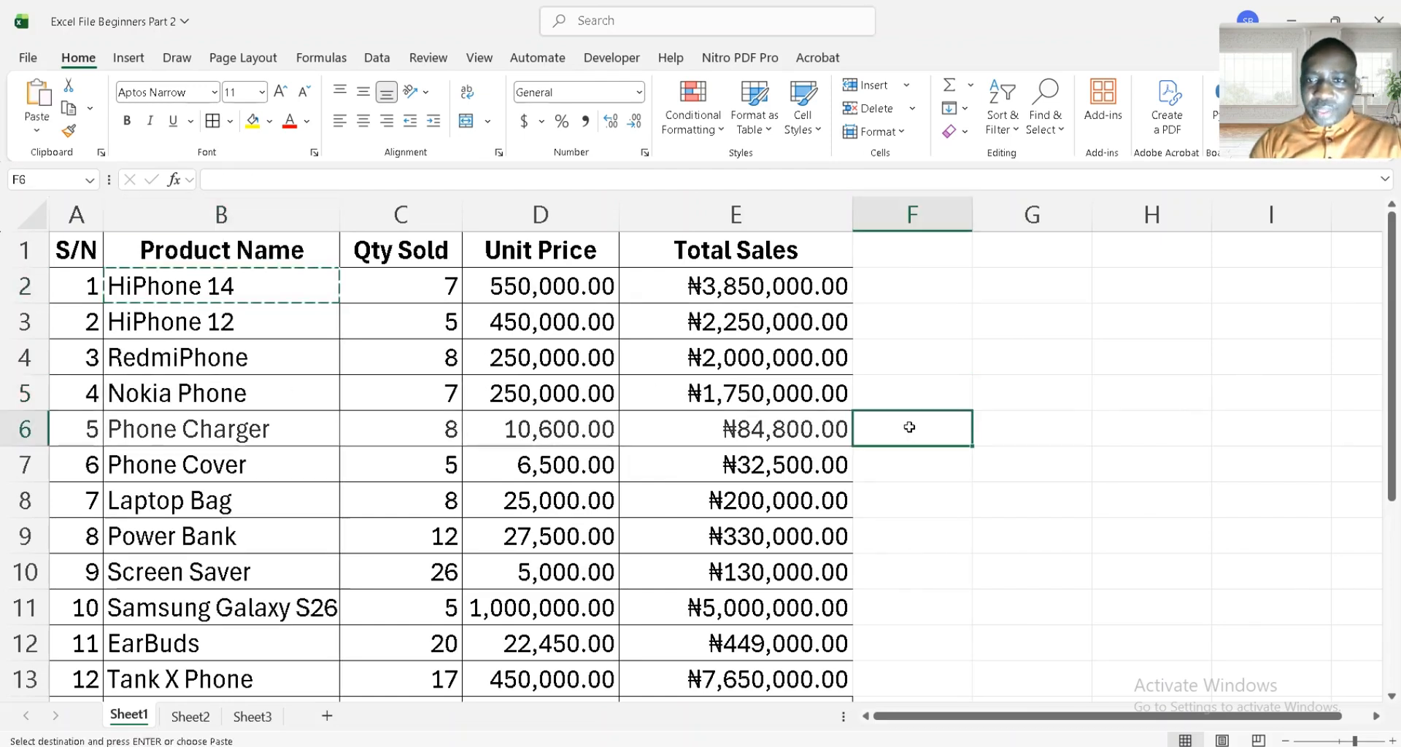
pyautogui.hotkey('ctrl', 'v')
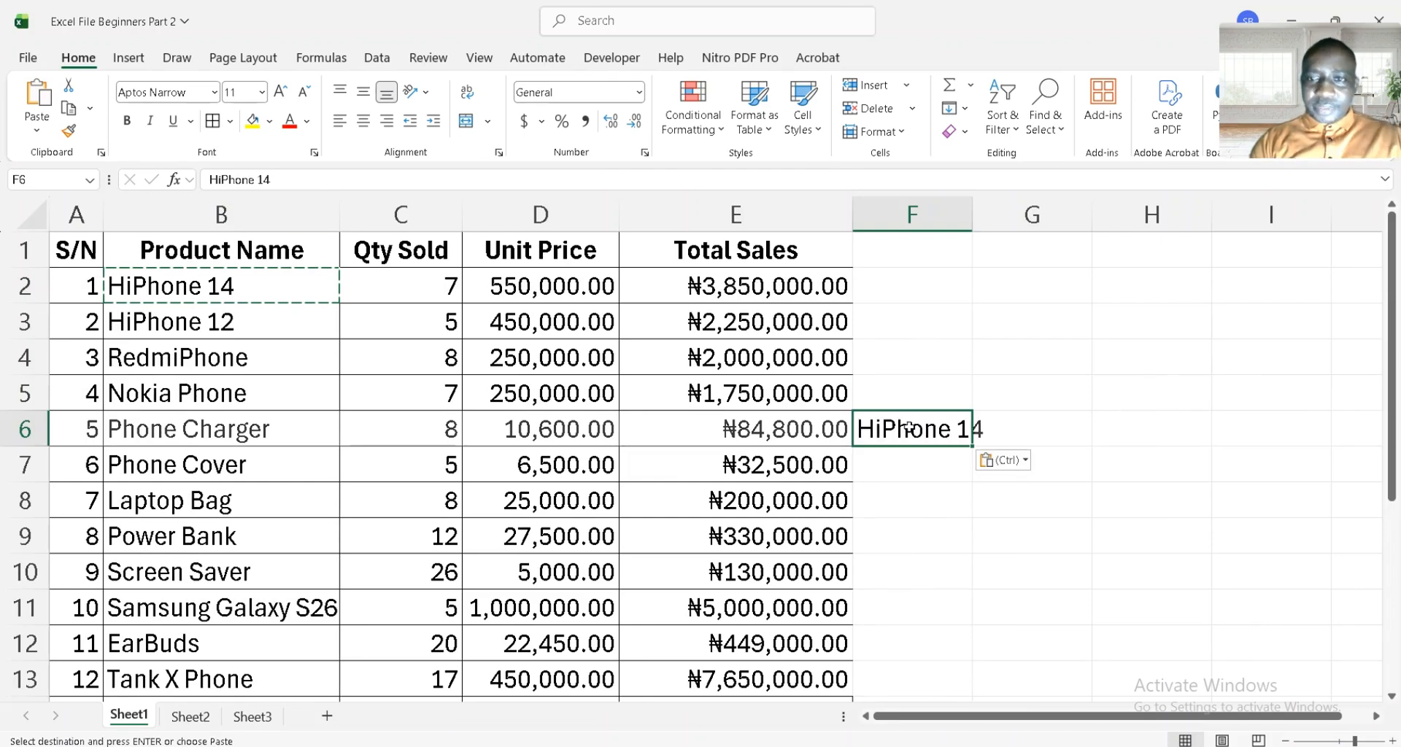
pyautogui.doubleClick(972, 213)
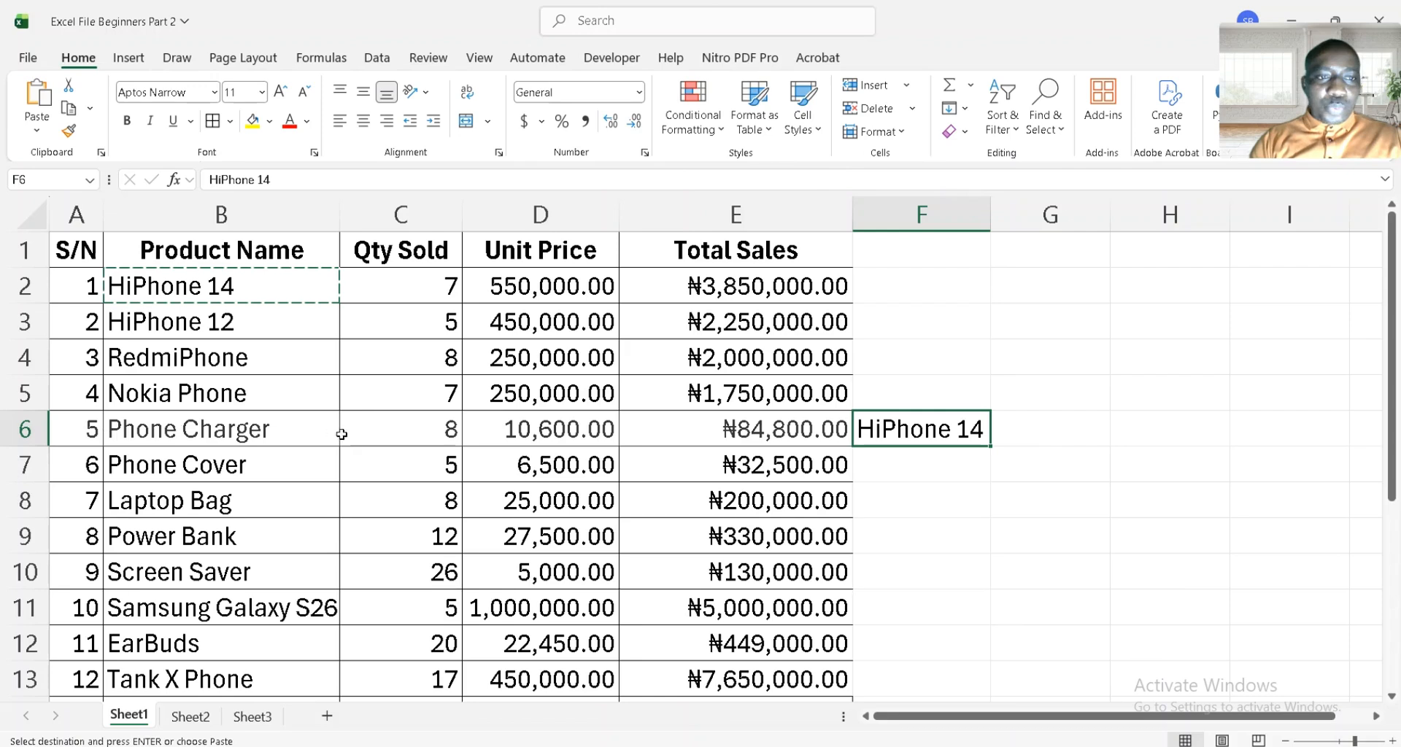
# Insert blank cells at A6:E6 above the Phone Charger entry, shifting the existing cells down
pyautogui.click(90, 423)
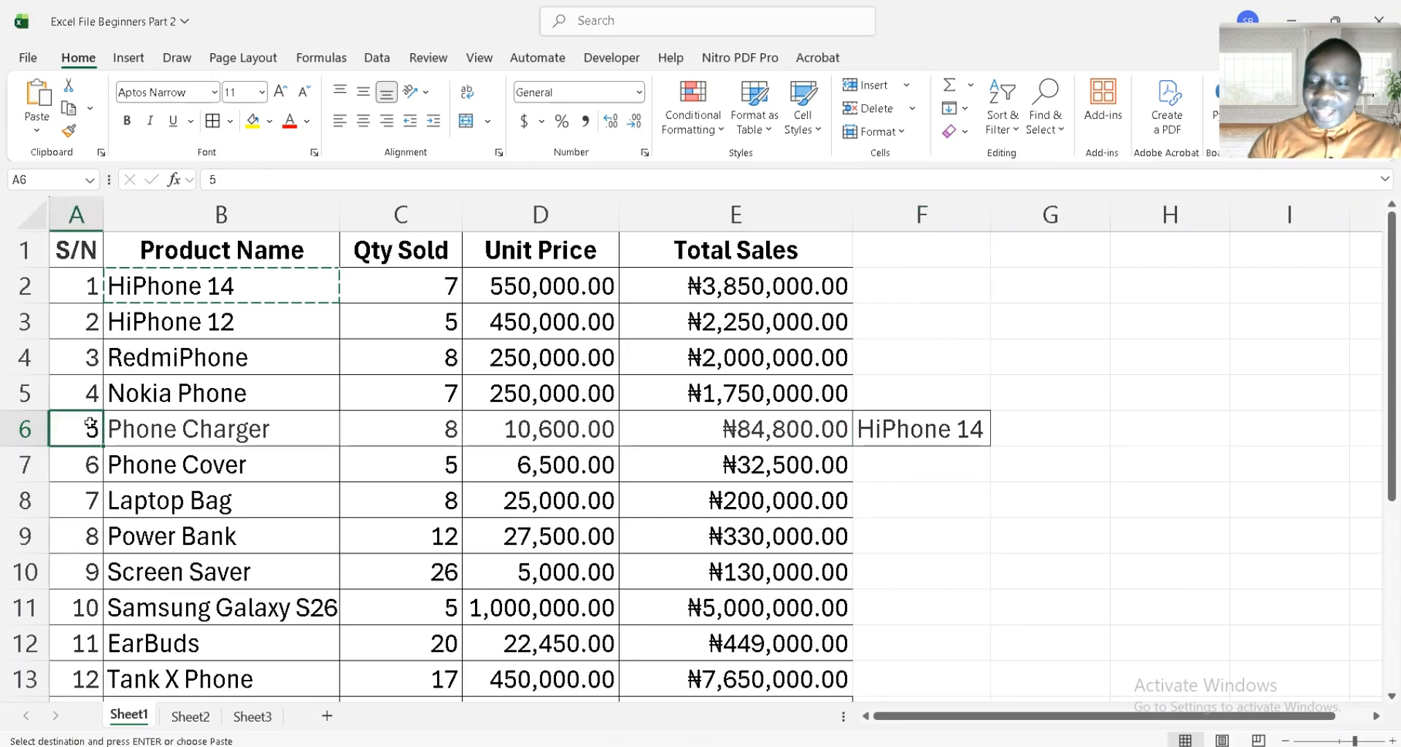
pyautogui.hotkey('shift', 'Right')
pyautogui.hotkey('shift', 'Right')
pyautogui.hotkey('shift', 'Right')
pyautogui.hotkey('shift', 'Right')
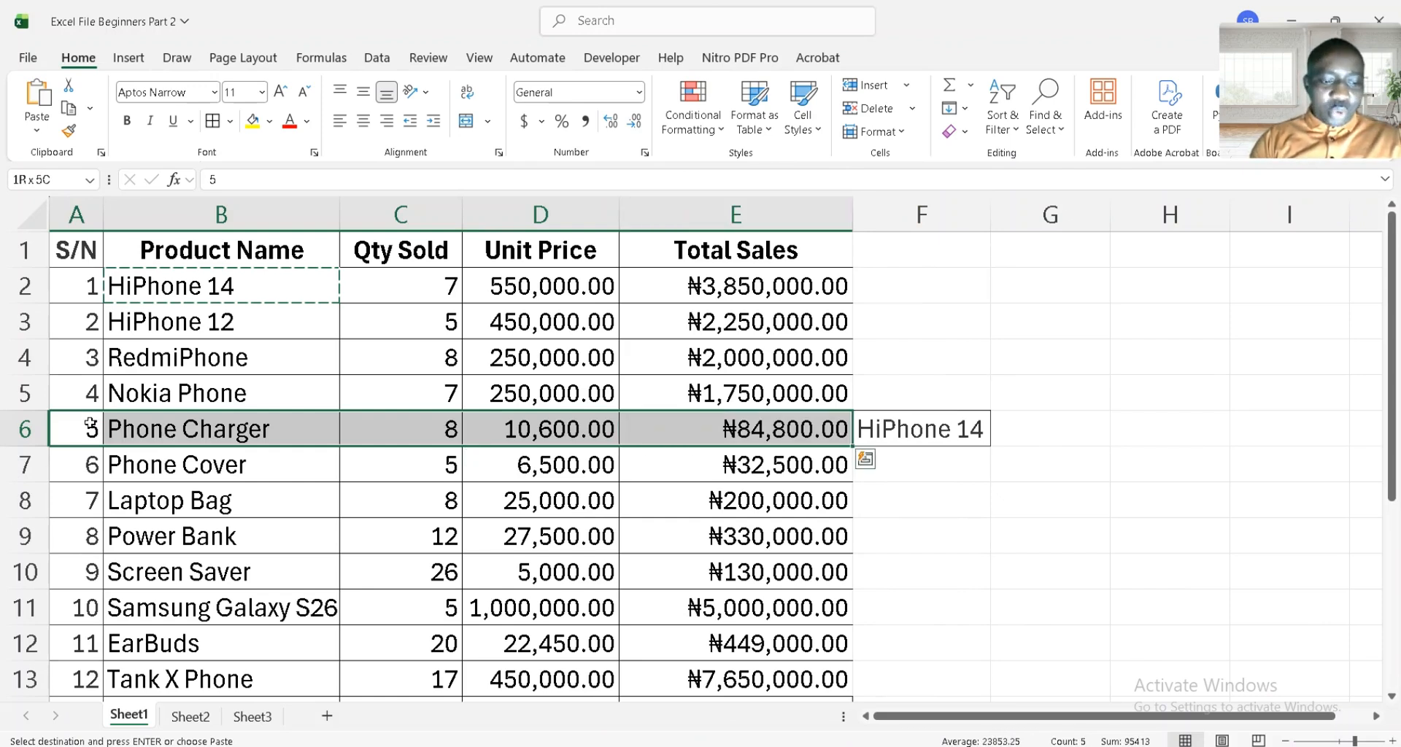
pyautogui.hotkey('ctrl', '+')
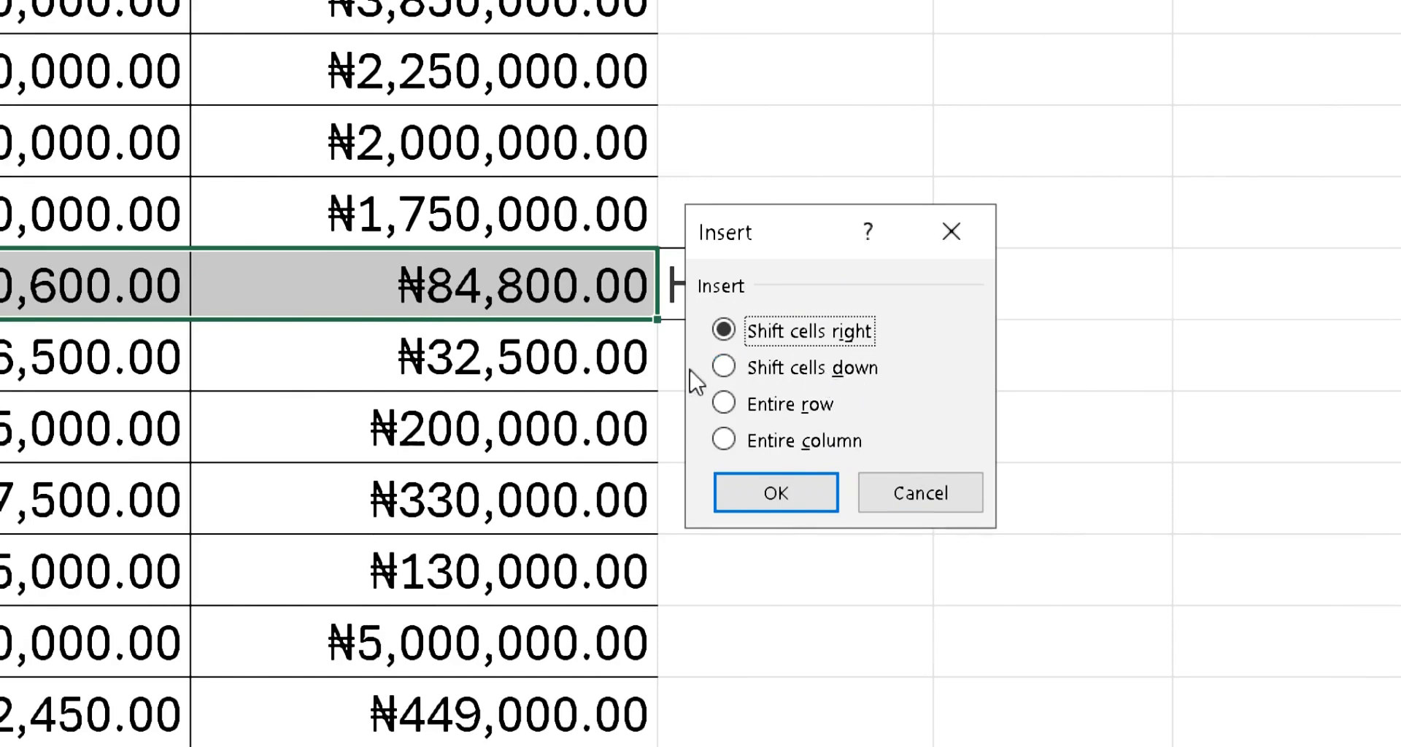
pyautogui.click(723, 366)
pyautogui.click(833, 494)
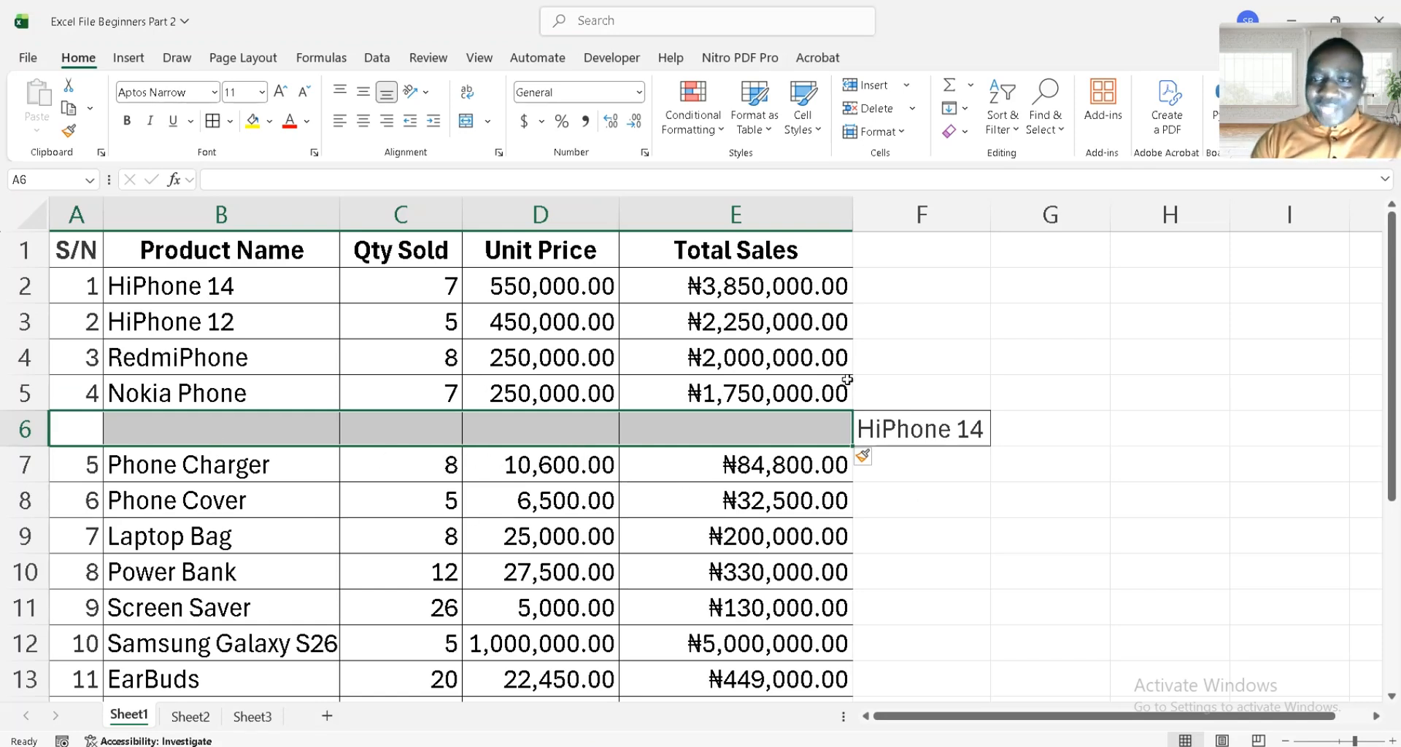
pyautogui.click(929, 421)
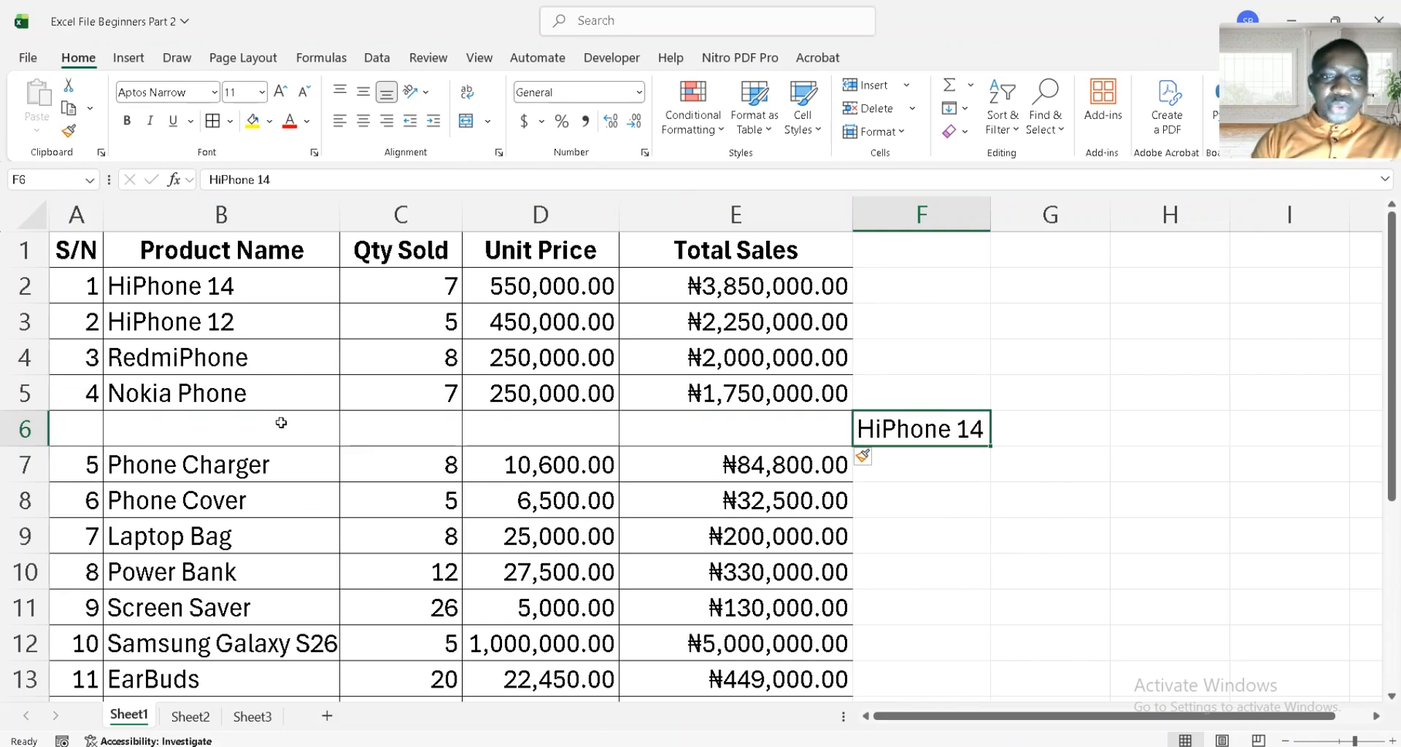
# Delete the entire row 6, including the blank cells and the HiPhone 14 text in column F
pyautogui.click(400, 430)
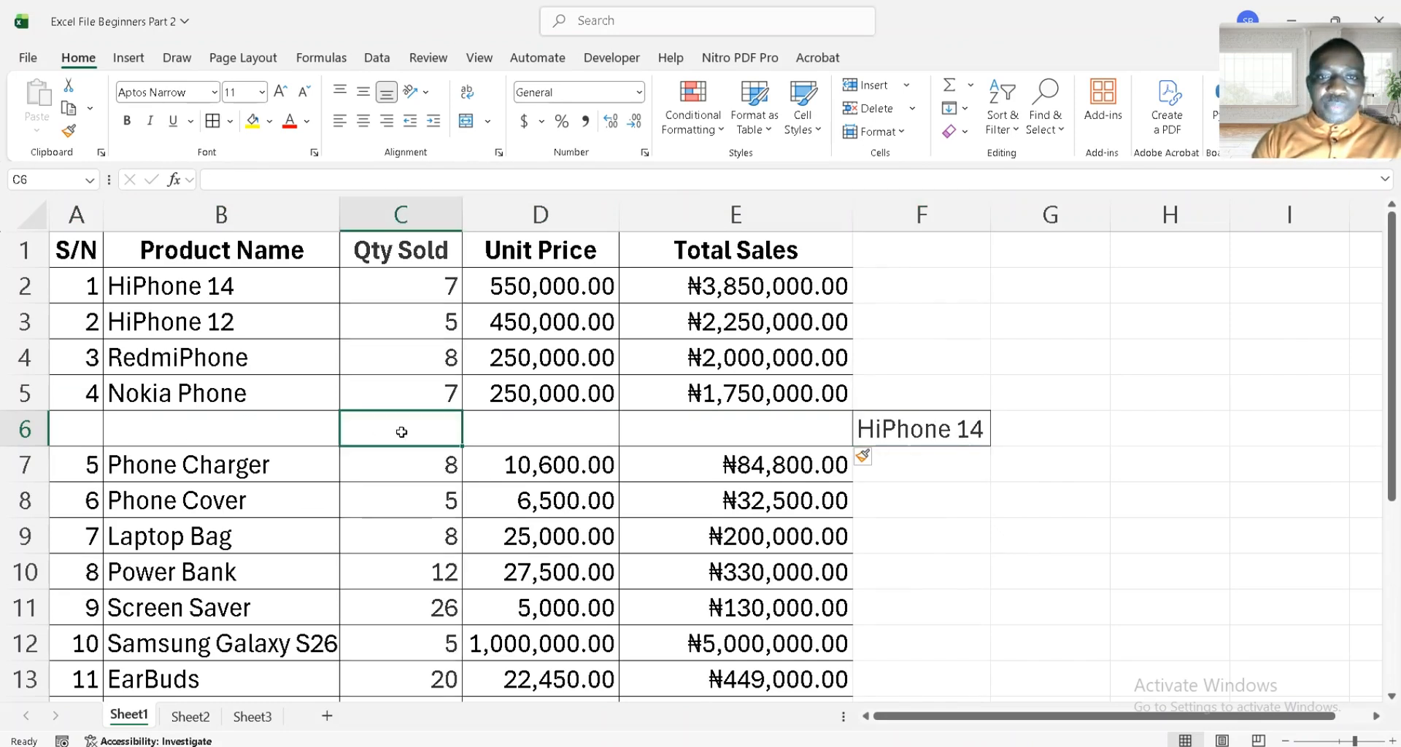
pyautogui.click(243, 431)
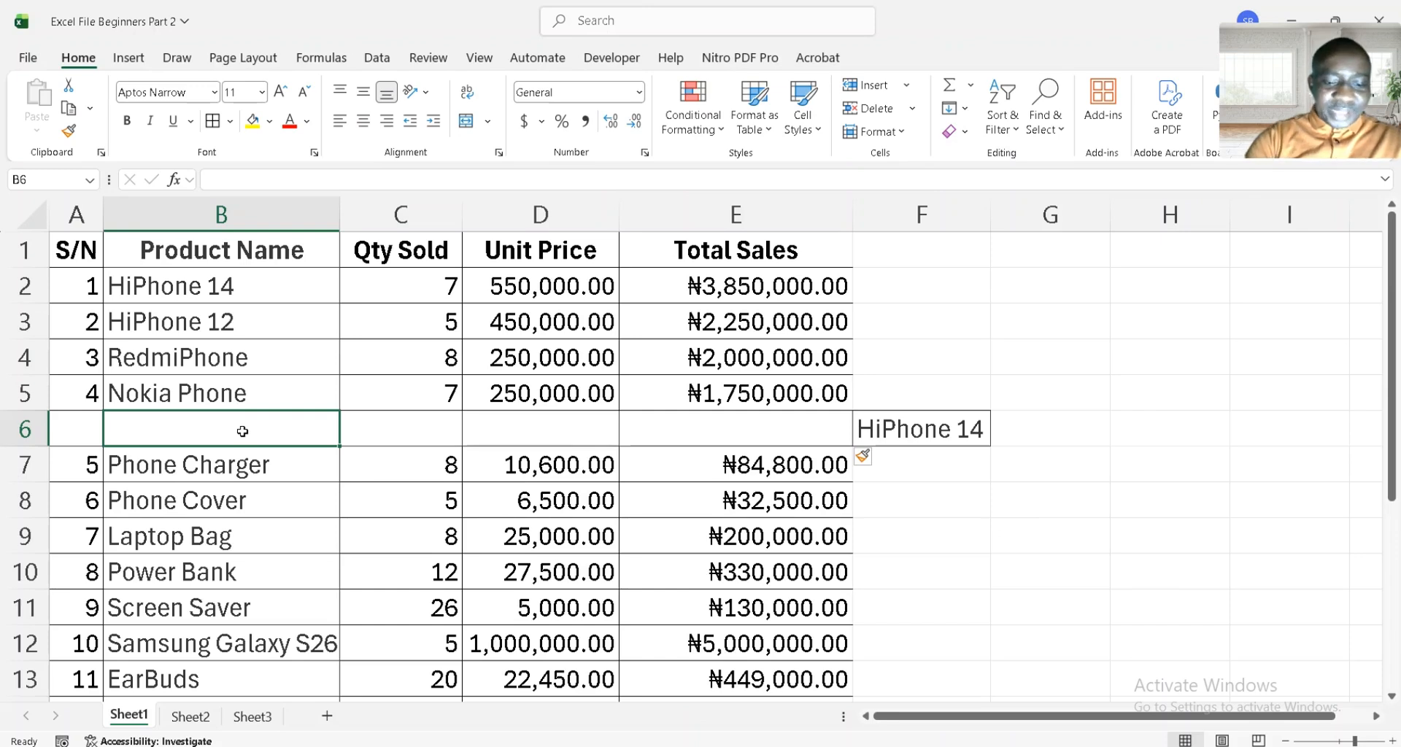
pyautogui.hotkey('shift', 'space')
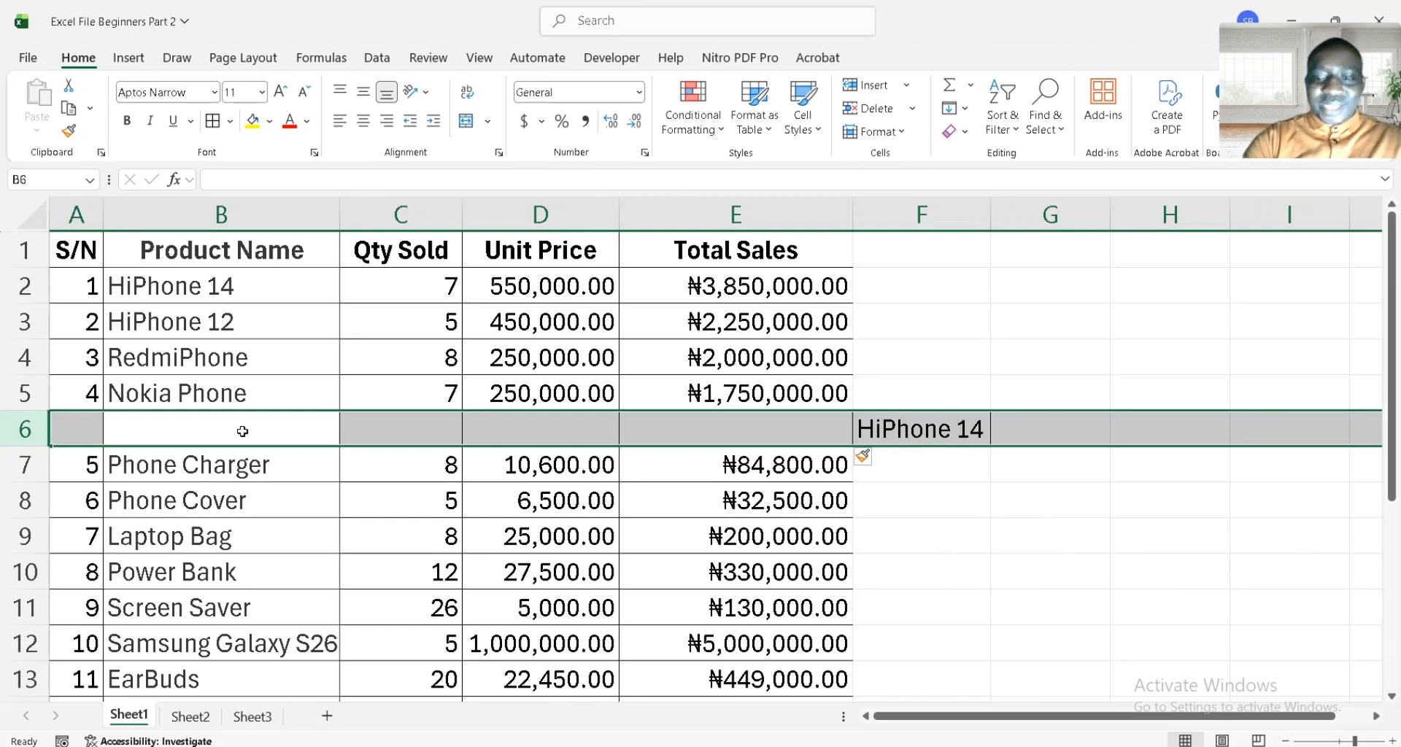
pyautogui.hotkey('ctrl', '-')
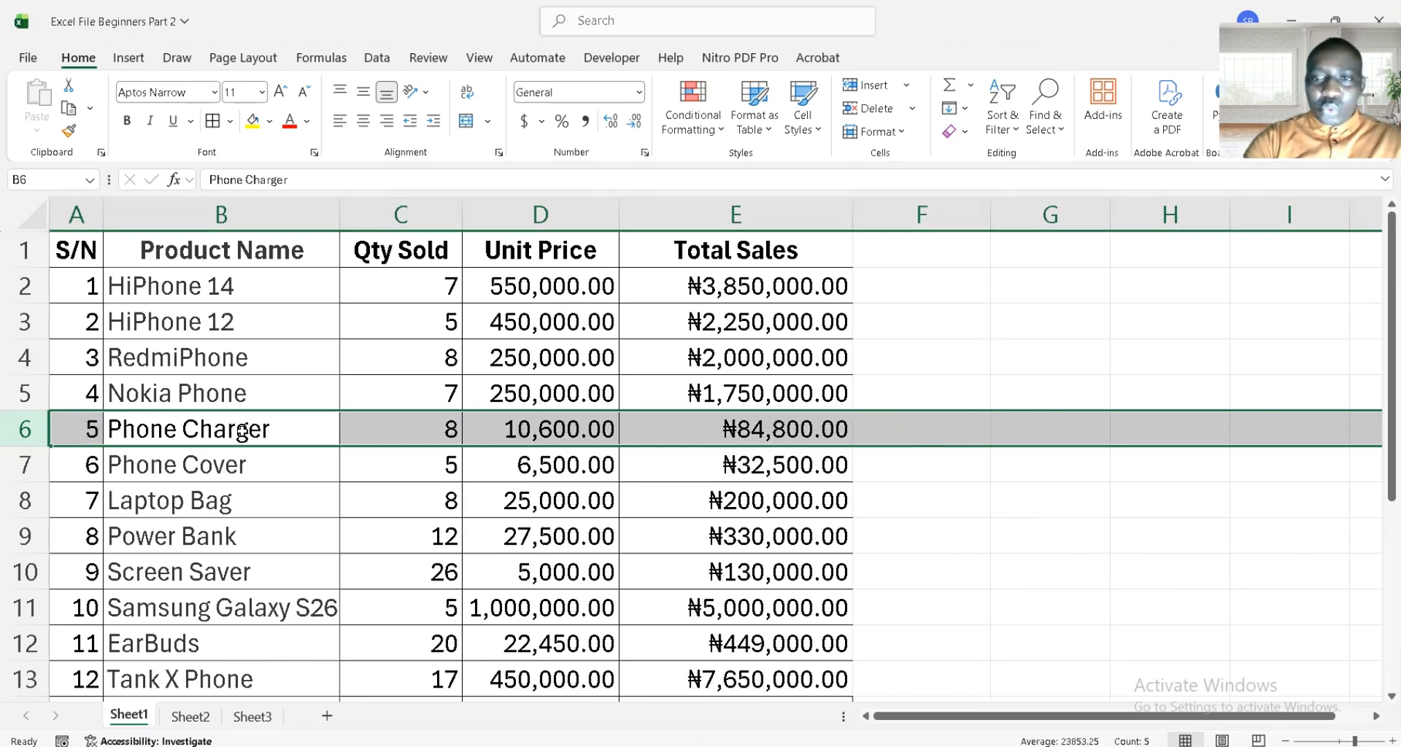
pyautogui.click(406, 427)
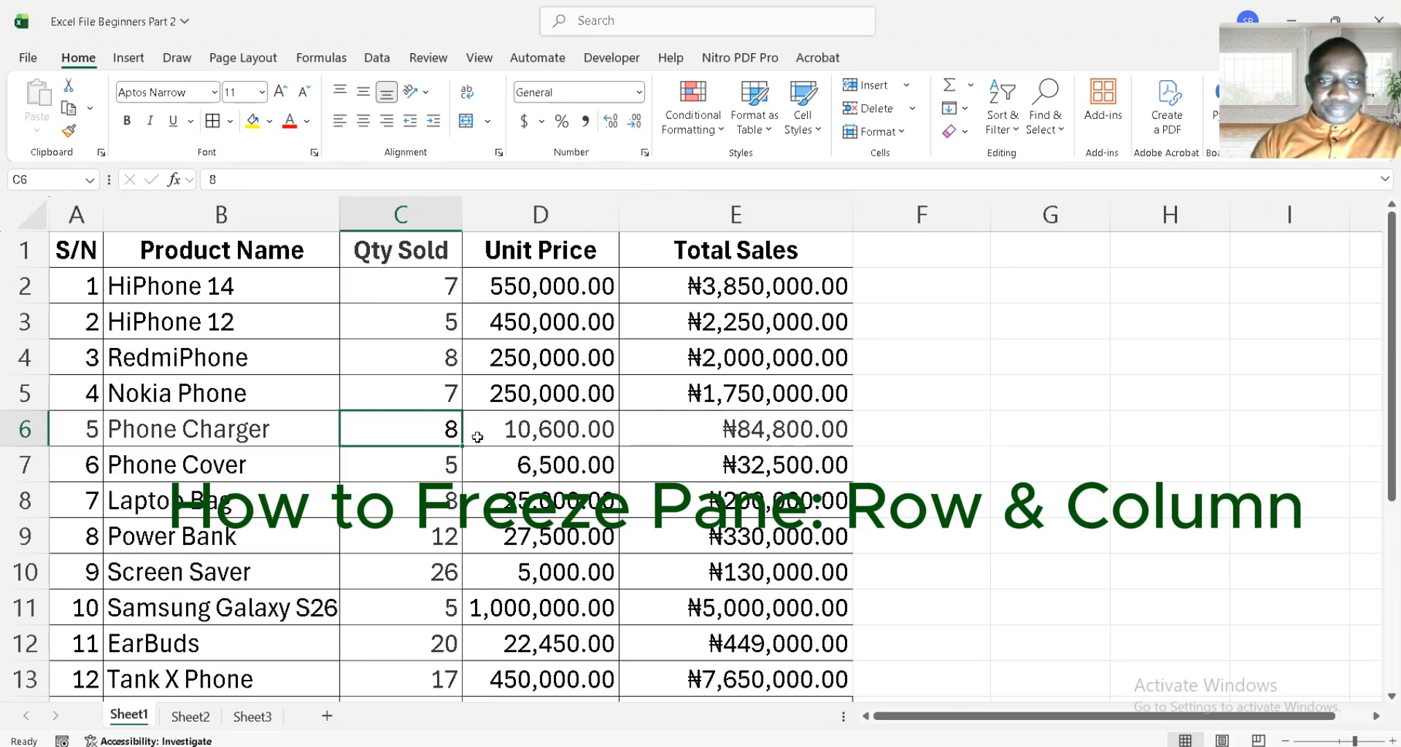
# Examine how the product names and column headings behave when viewing the sales table's far columns and lower rows
pyautogui.hscroll(4, 533, 416)
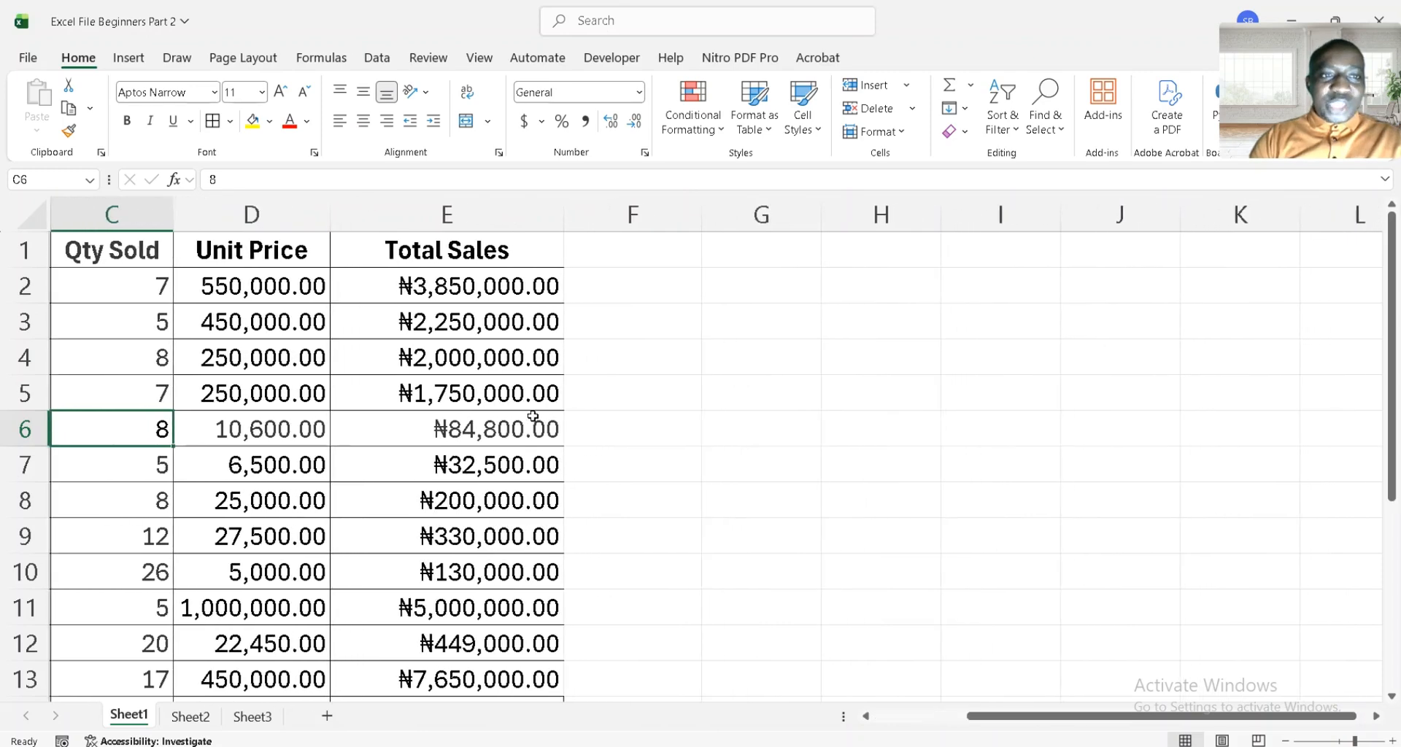
pyautogui.hscroll(-4, 532, 416)
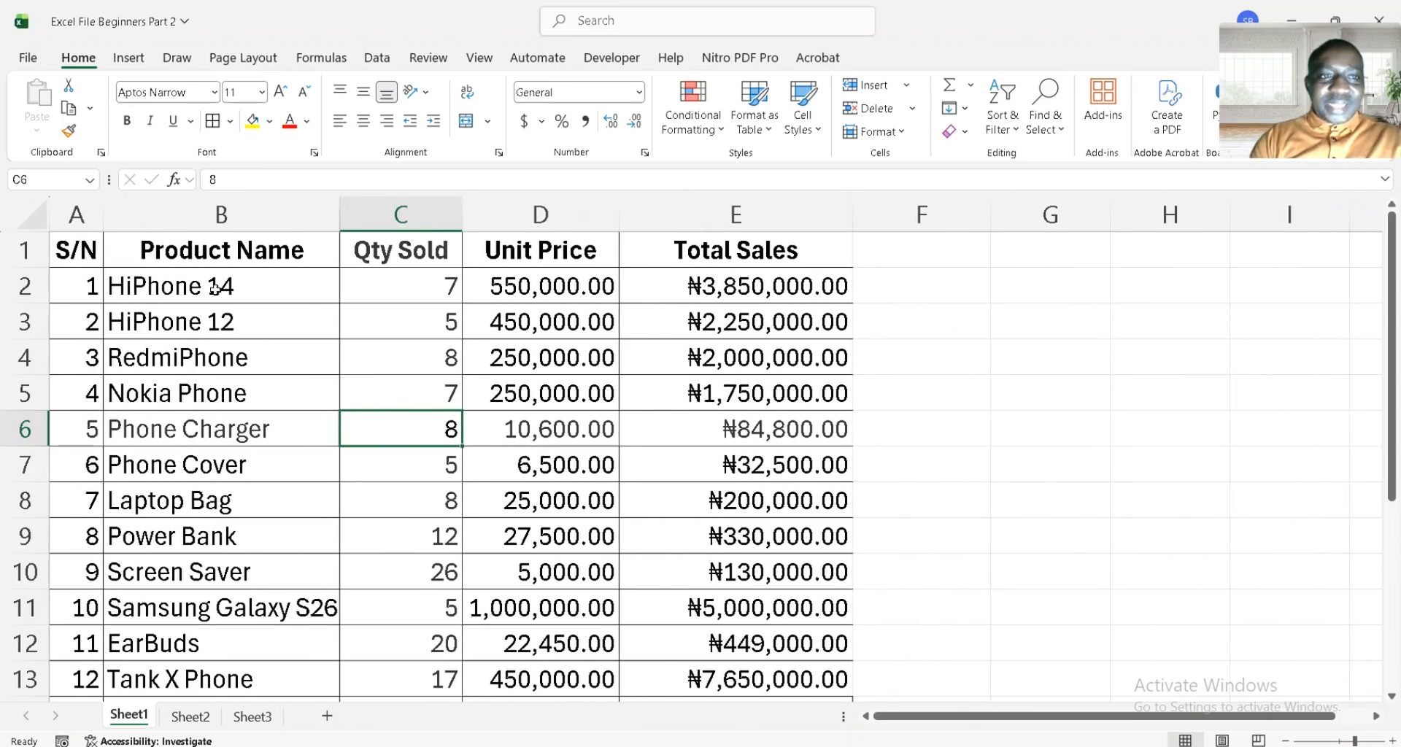
pyautogui.hscroll(4, 526, 357)
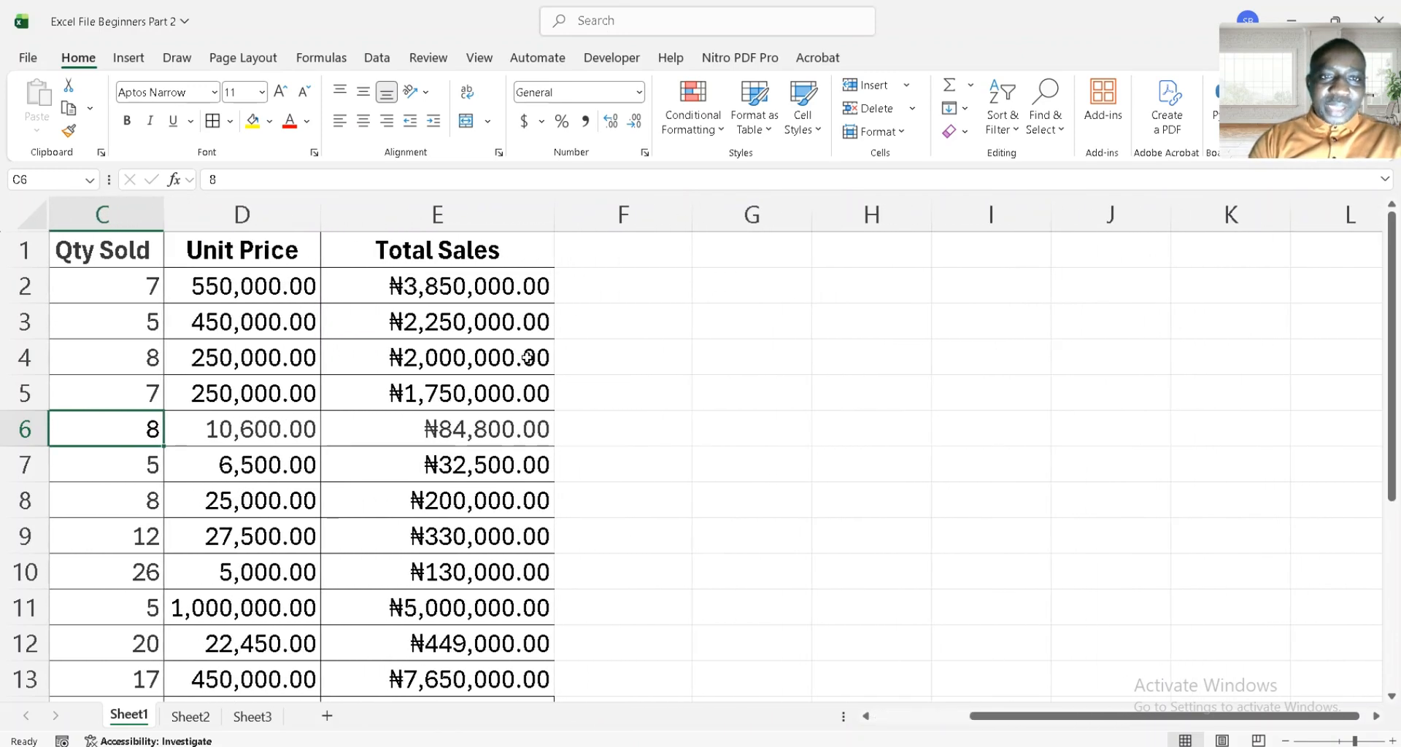
pyautogui.click(273, 322)
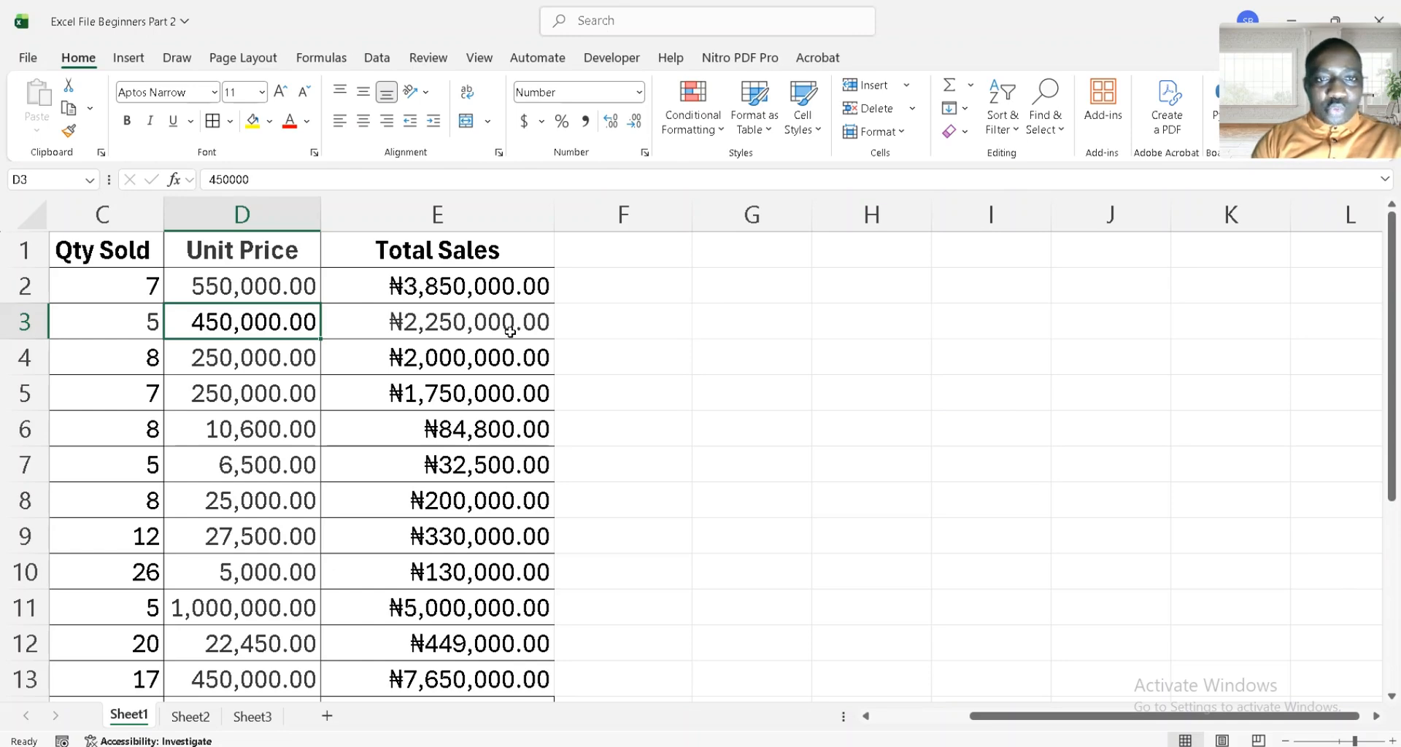
pyautogui.hscroll(-3, 510, 331)
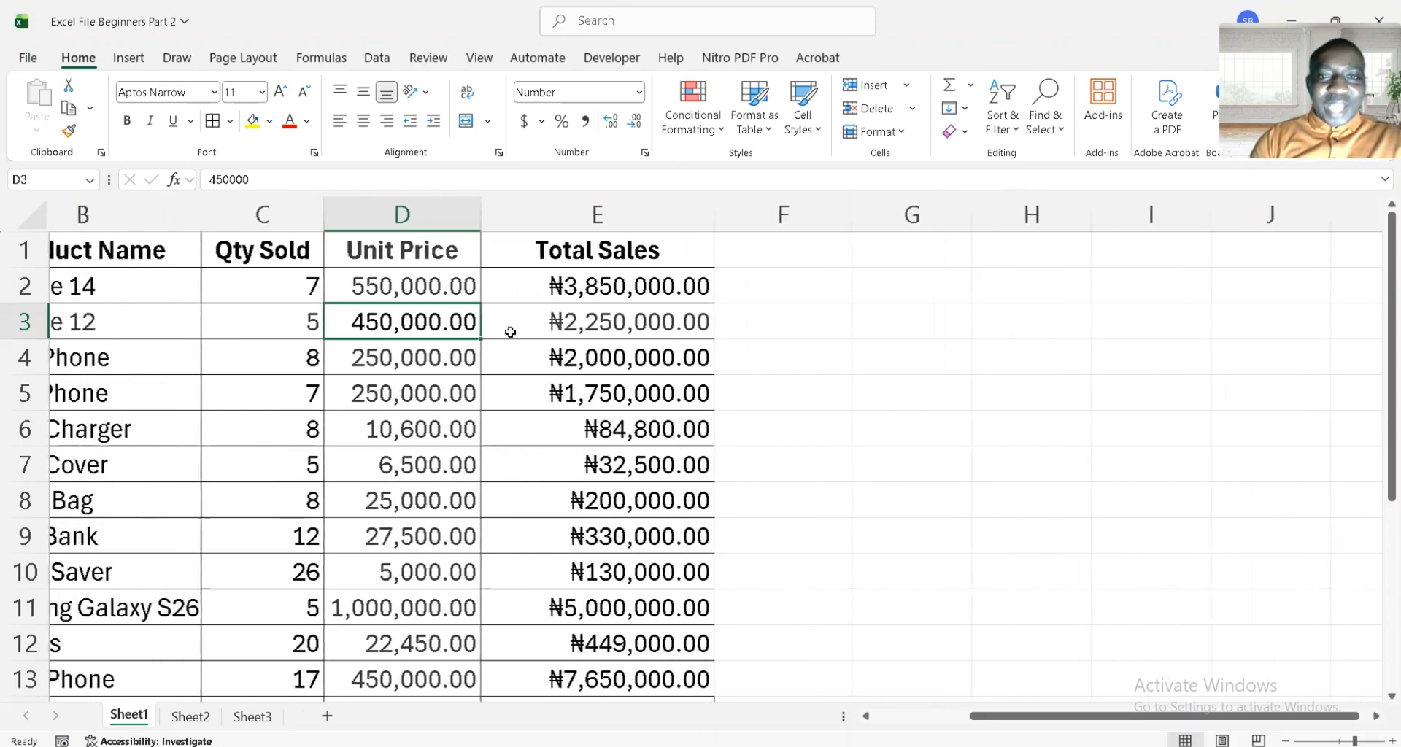
pyautogui.hscroll(-1, 510, 331)
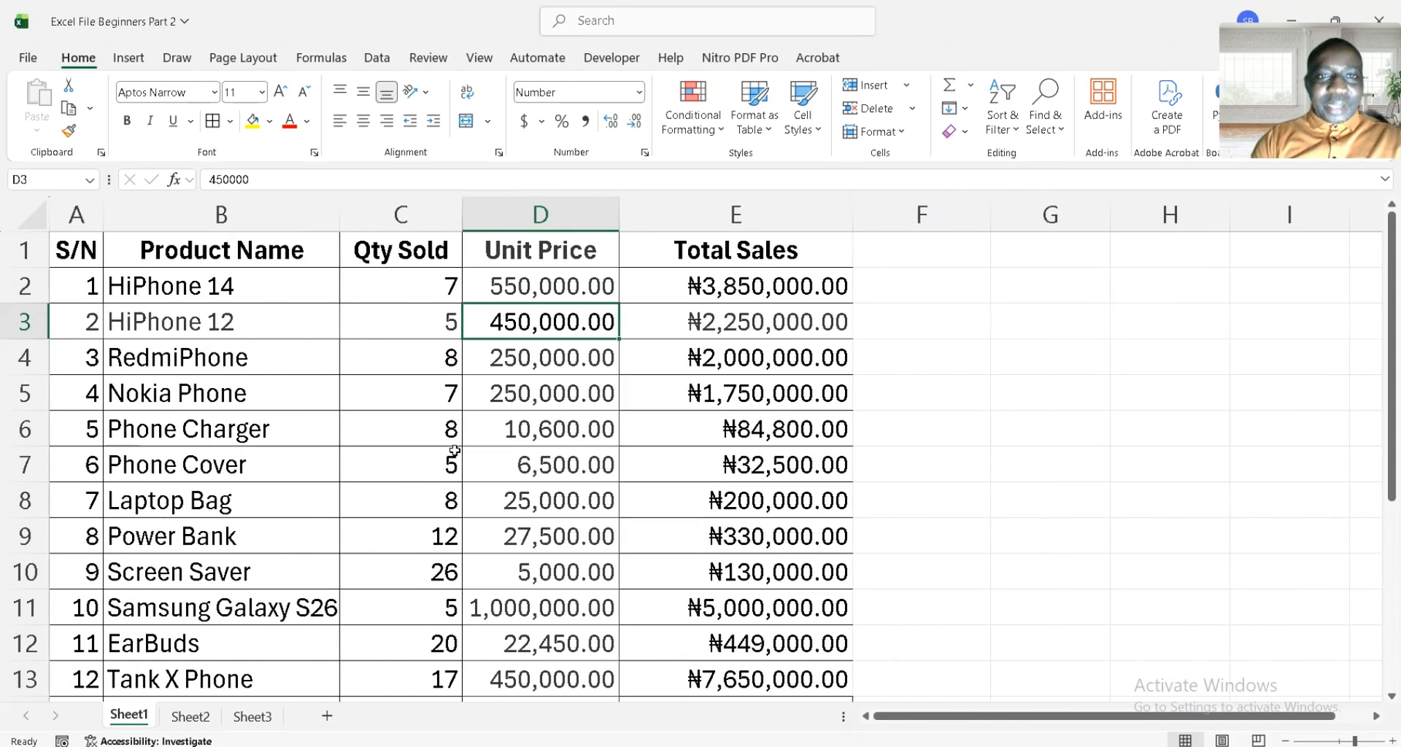
pyautogui.scroll(-1, 454, 450)
pyautogui.scroll(-2, 454, 451)
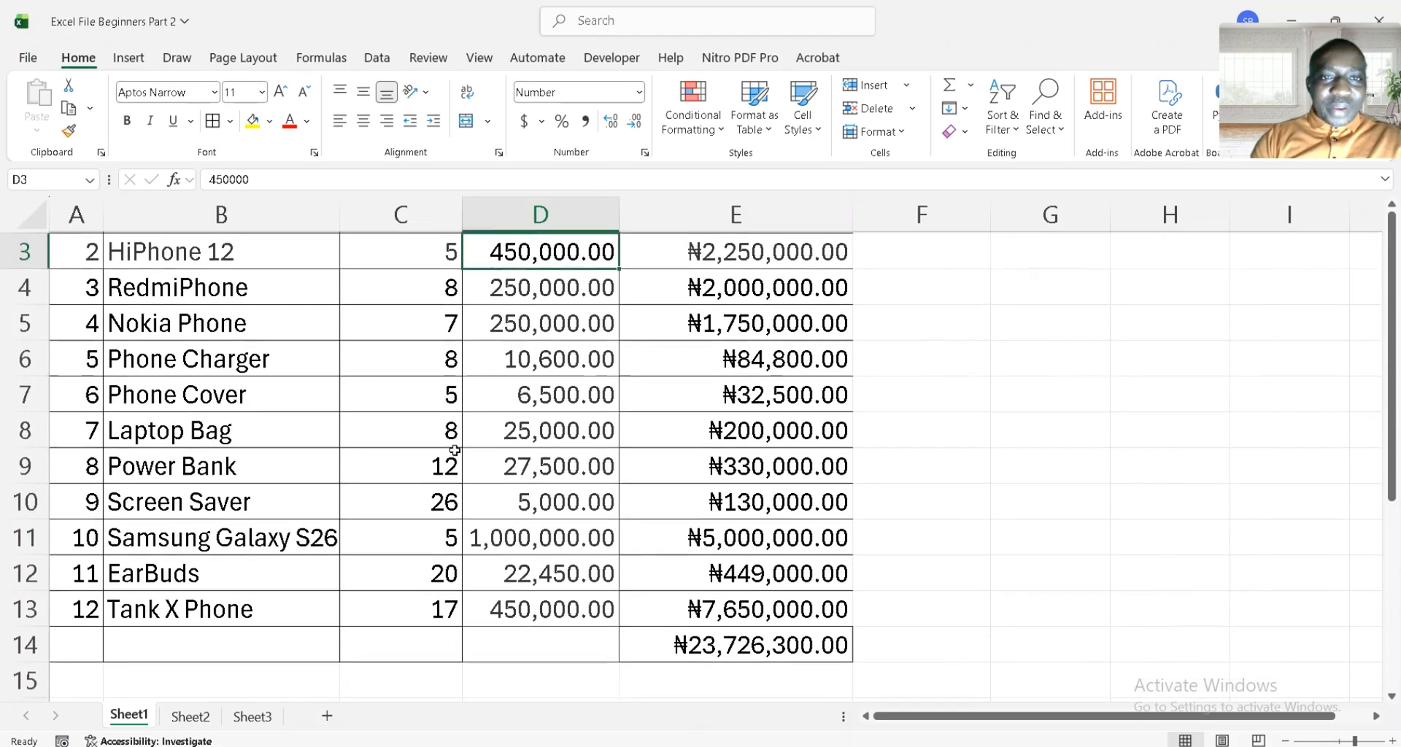
pyautogui.click(572, 439)
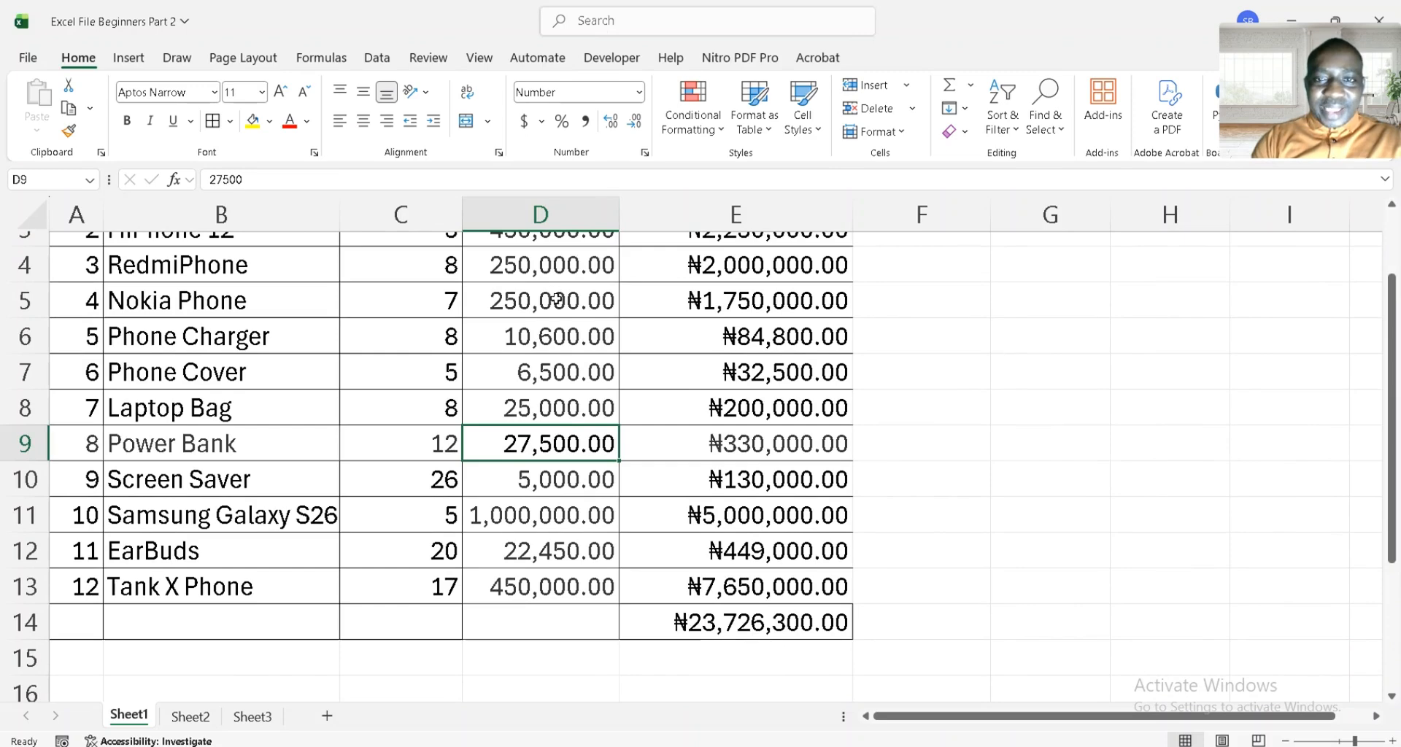
pyautogui.click(782, 448)
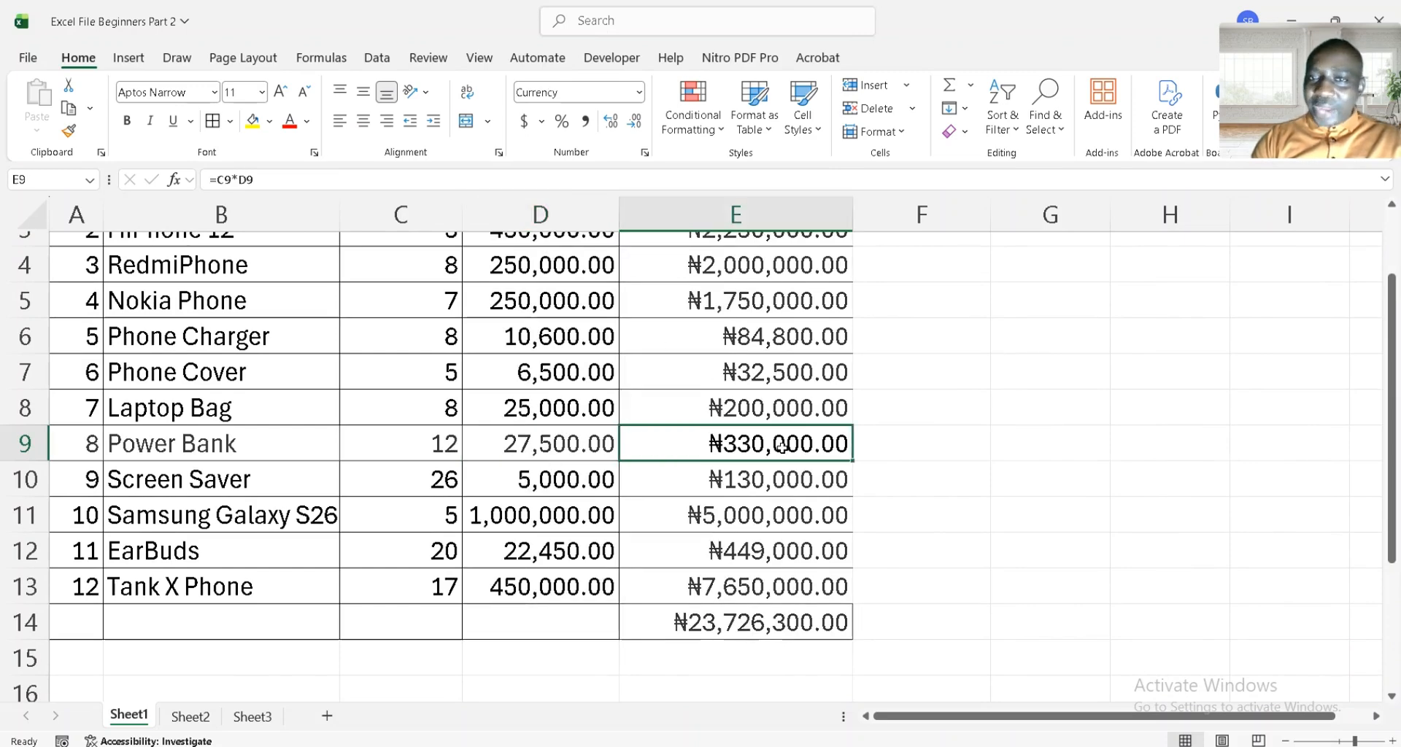
pyautogui.scroll(3, 782, 448)
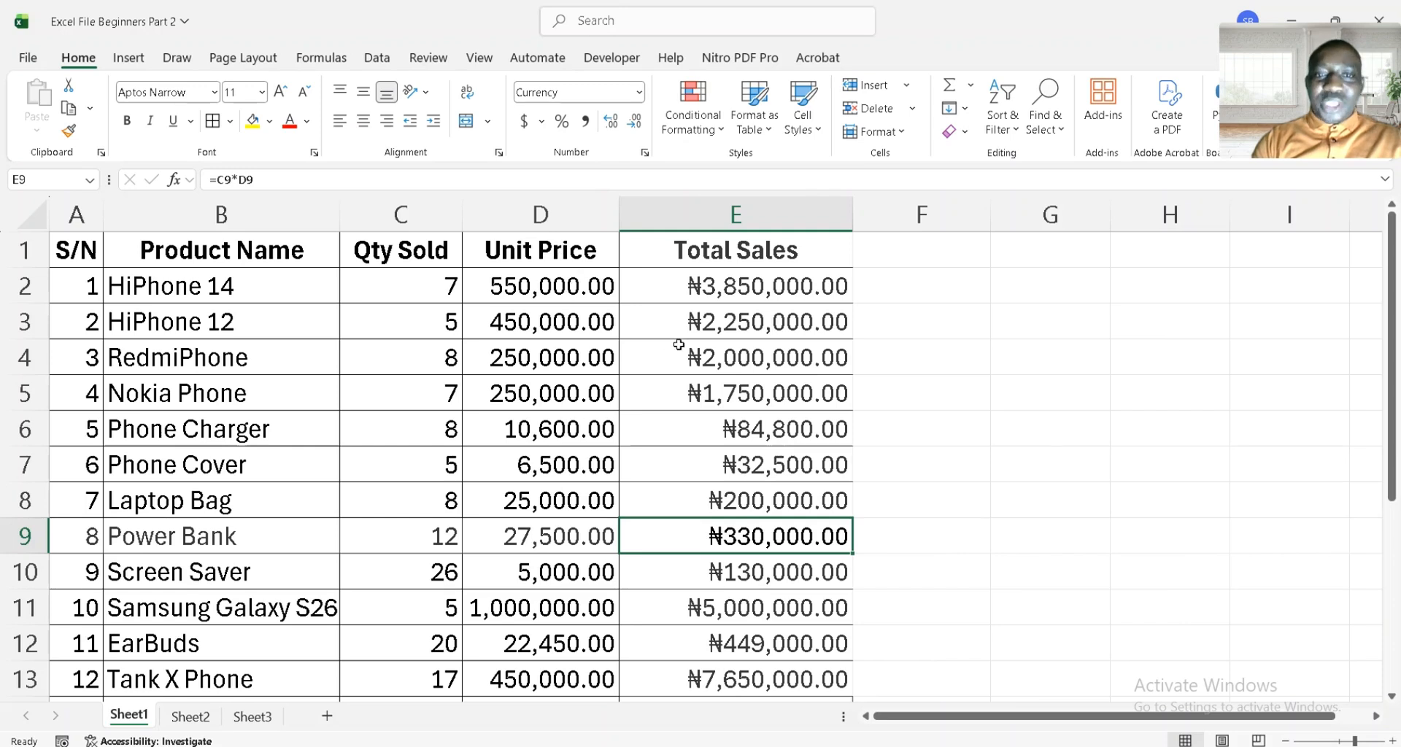
# Highlight the S/N and Product Name columns and header row 1 in turn as the areas for freezing
pyautogui.click(409, 285)
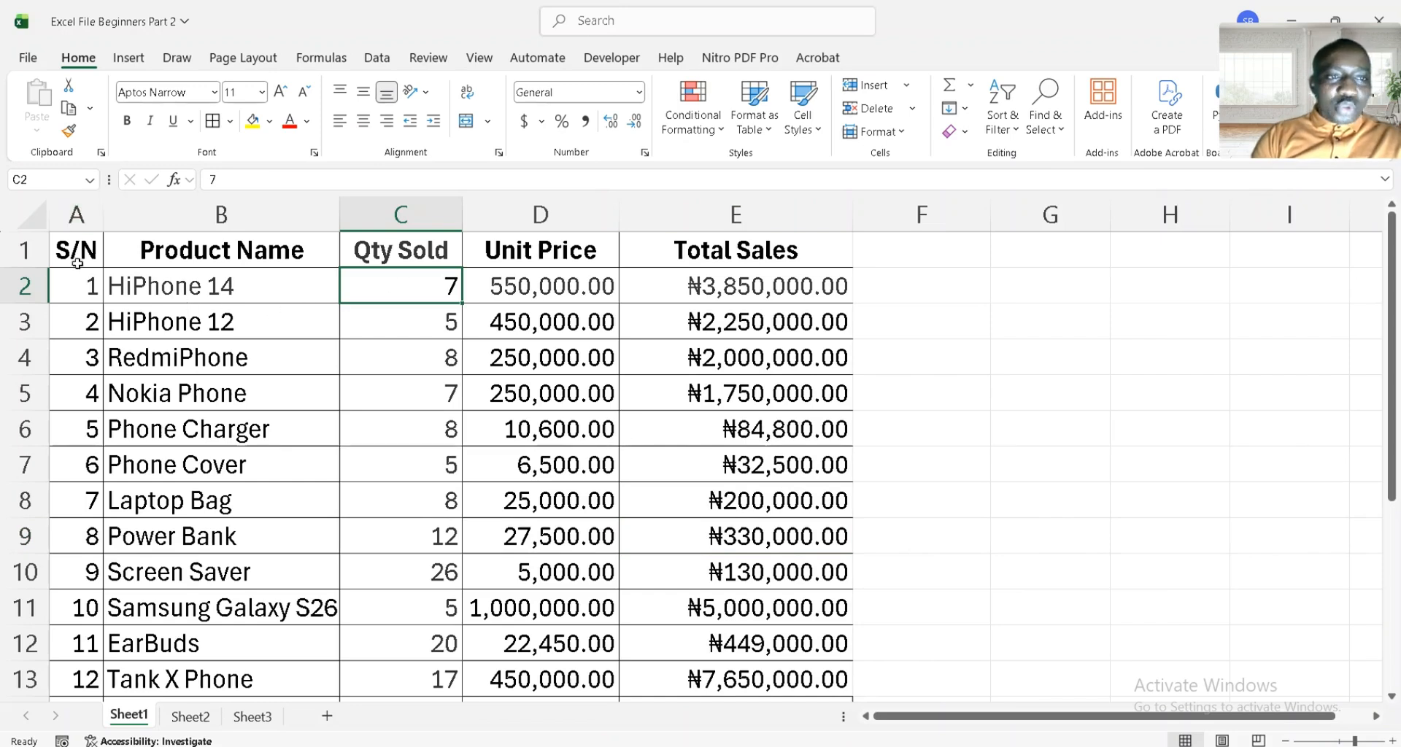
pyautogui.click(77, 198)
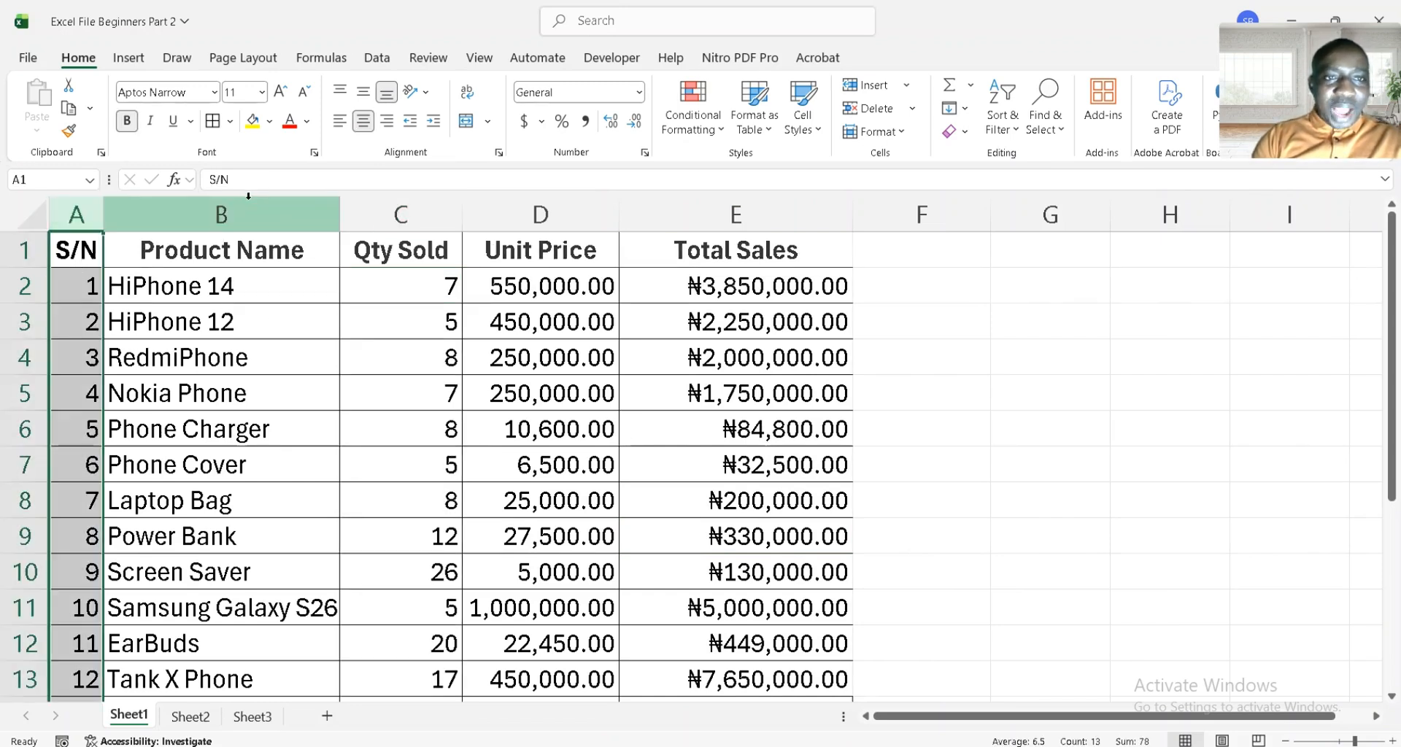
pyautogui.click(221, 213)
pyautogui.click(413, 284)
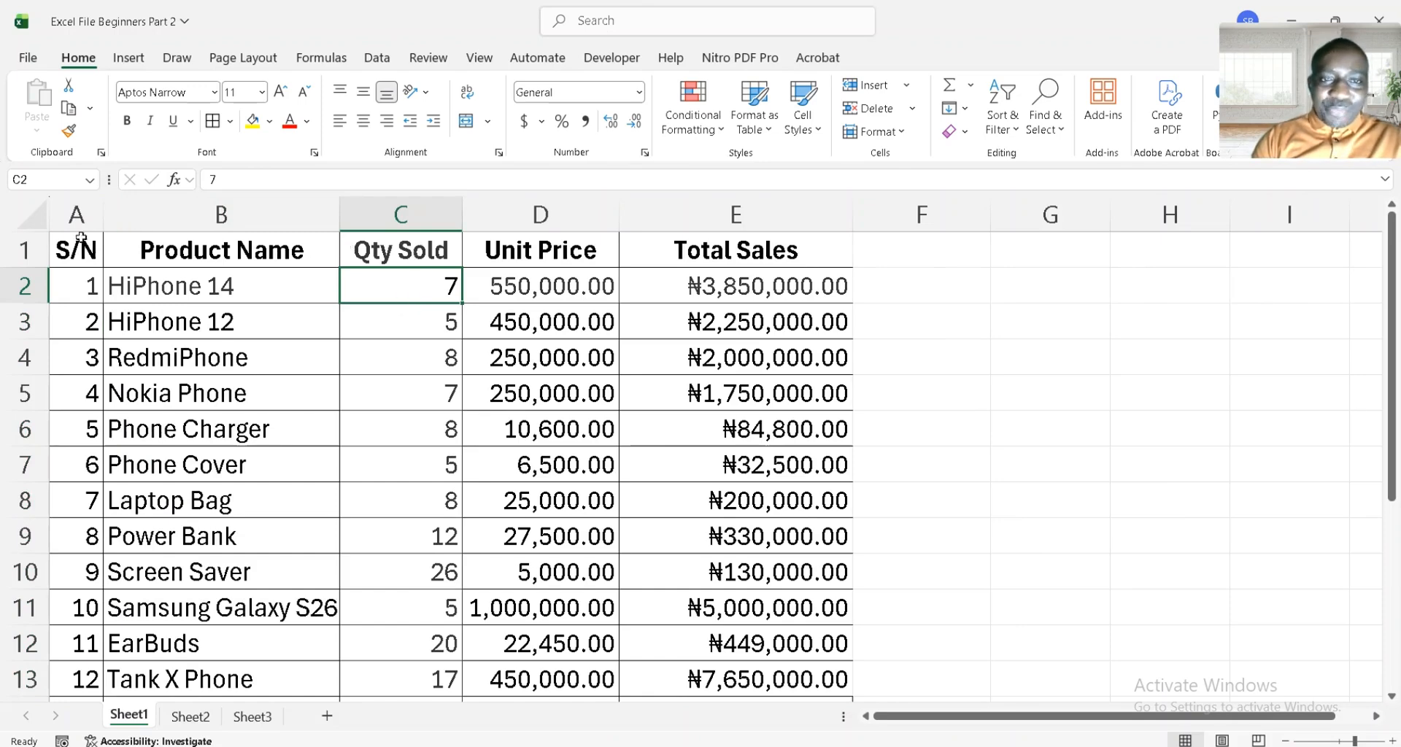
pyautogui.click(25, 251)
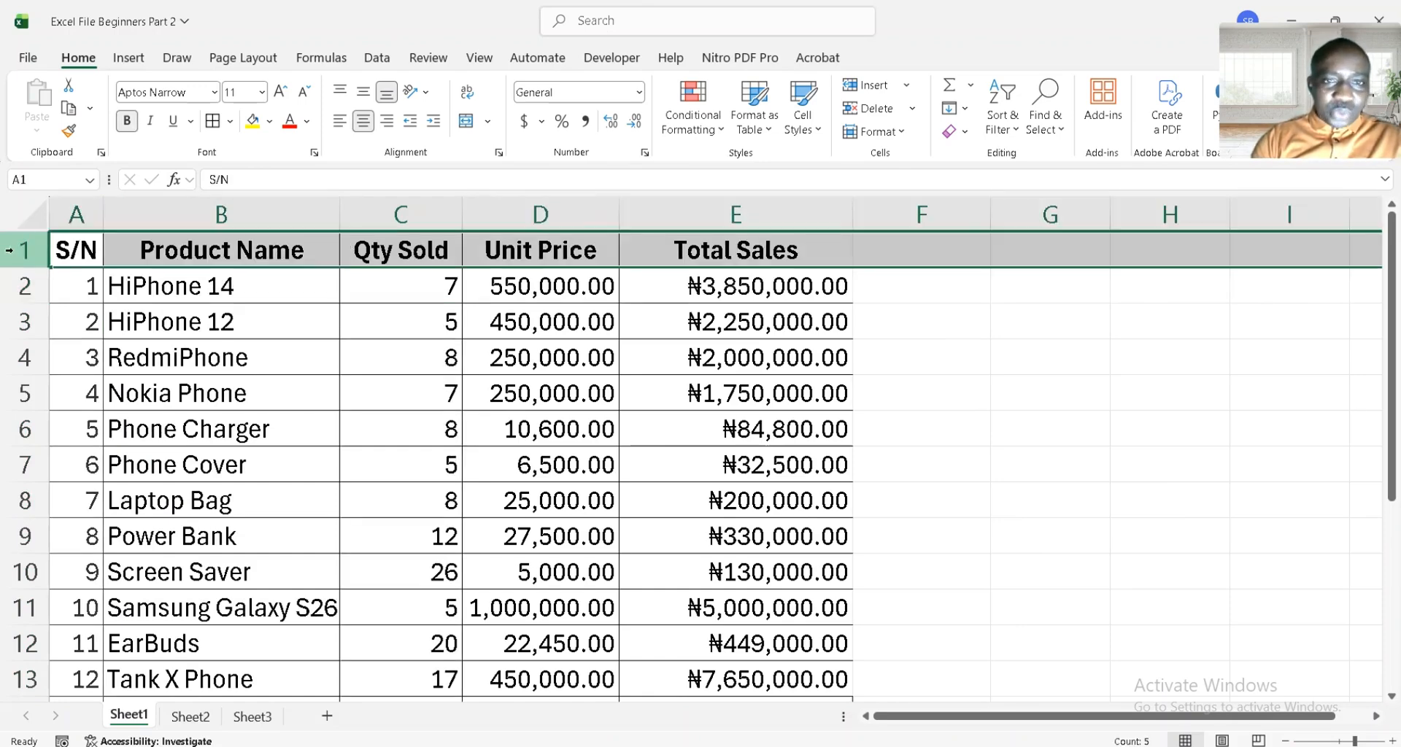
pyautogui.click(429, 293)
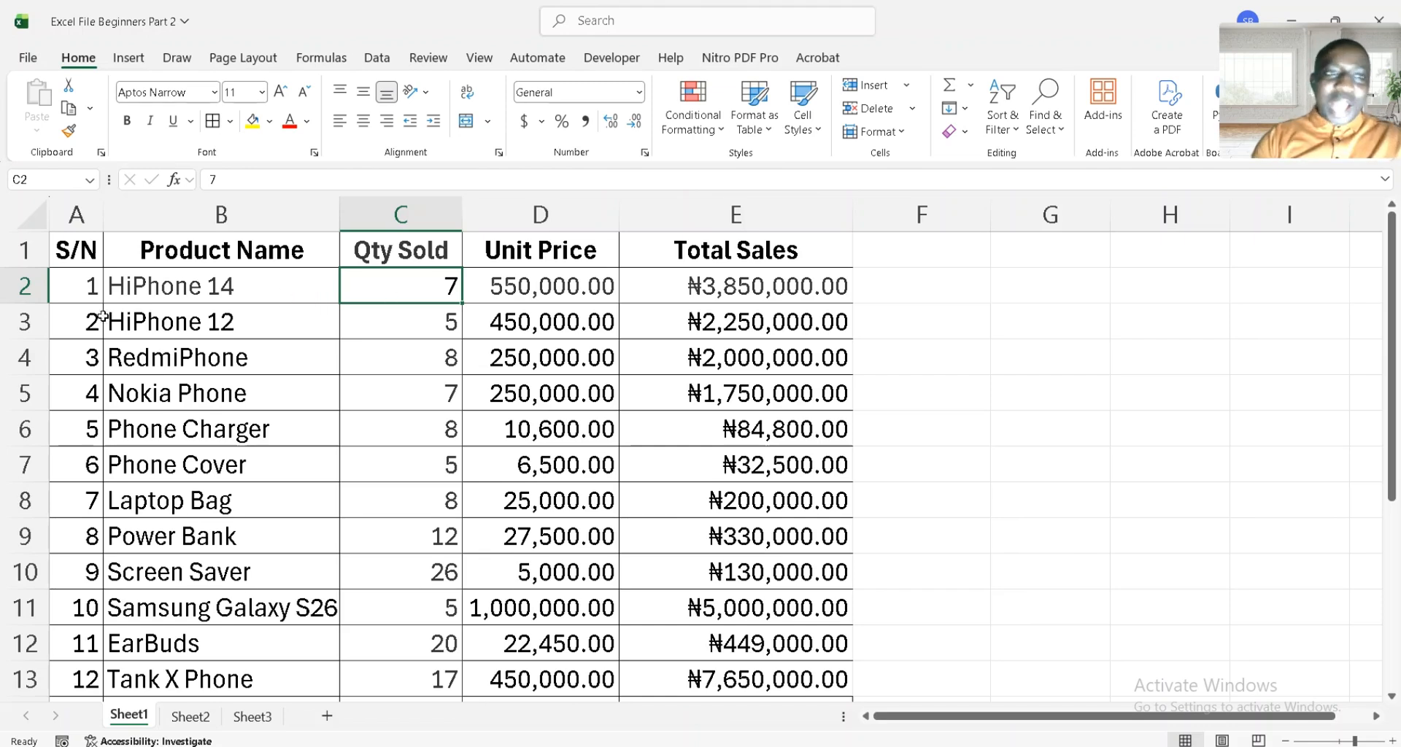
pyautogui.click(70, 216)
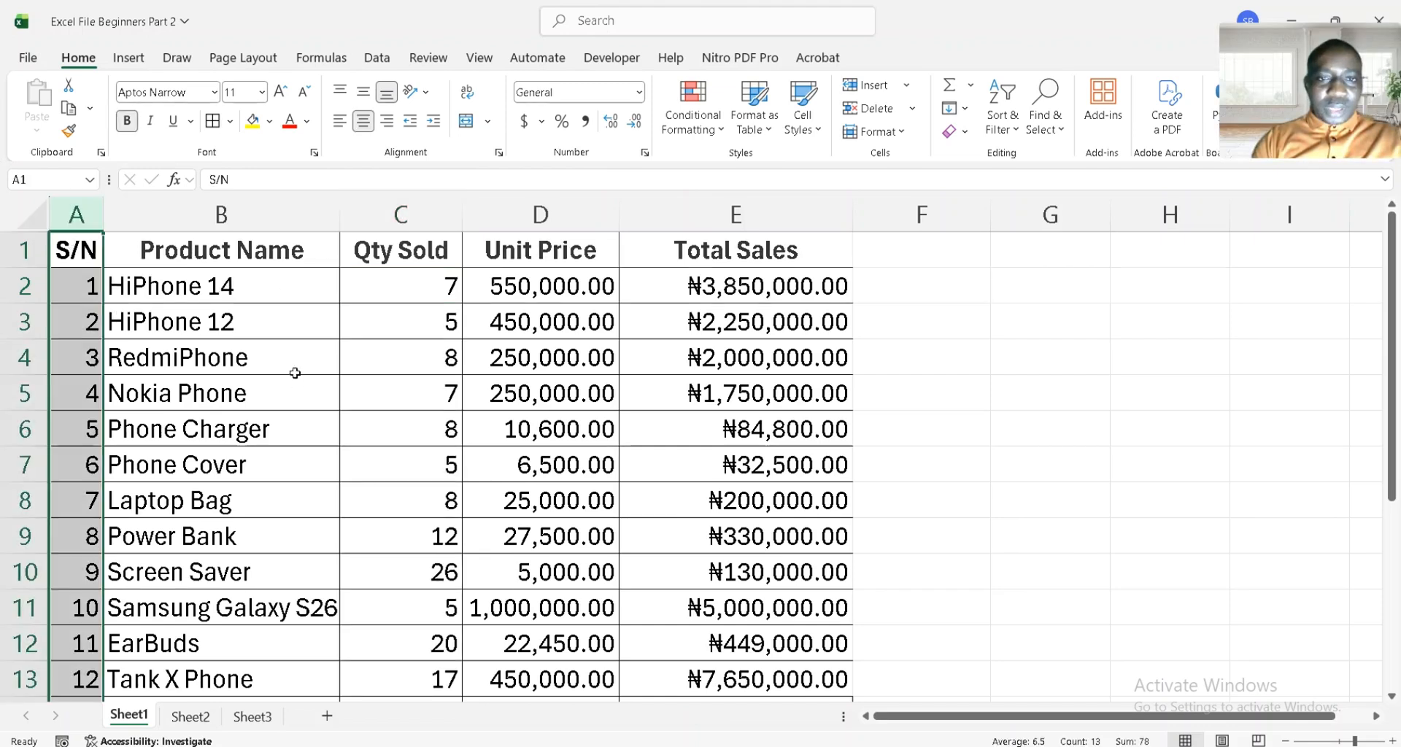
pyautogui.click(268, 293)
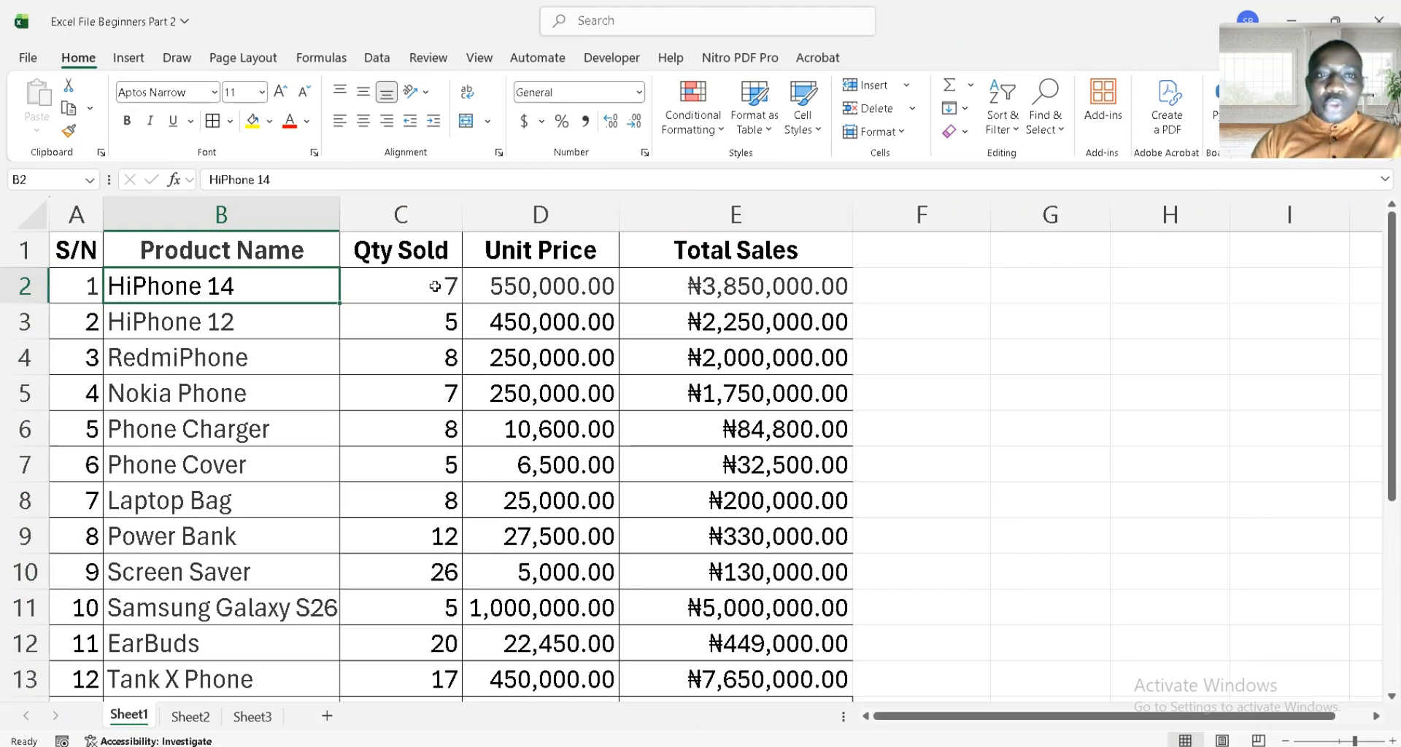
# Freeze the panes at cell C2 to keep row 1 and columns A and B fixed
pyautogui.click(435, 286)
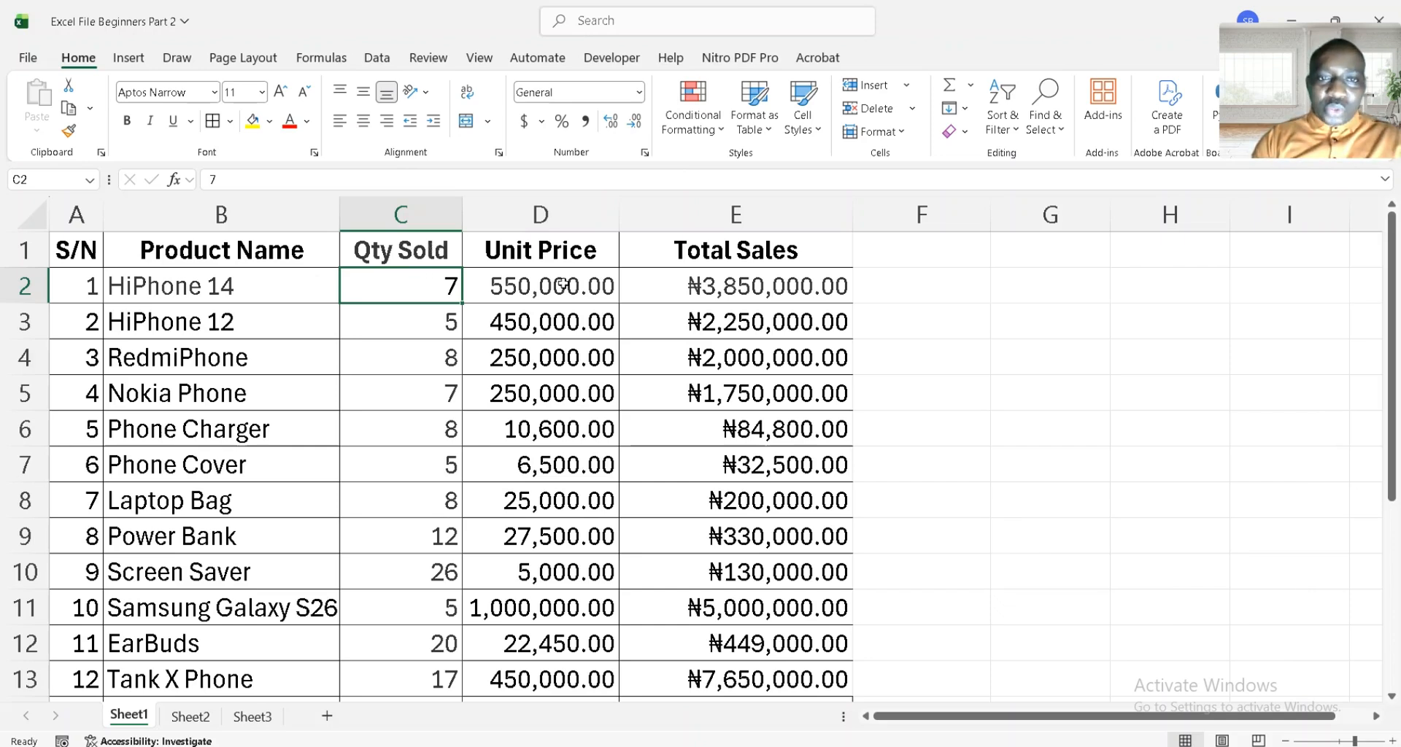
pyautogui.moveTo(562, 284); pyautogui.dragTo(426, 275)
pyautogui.click(424, 278)
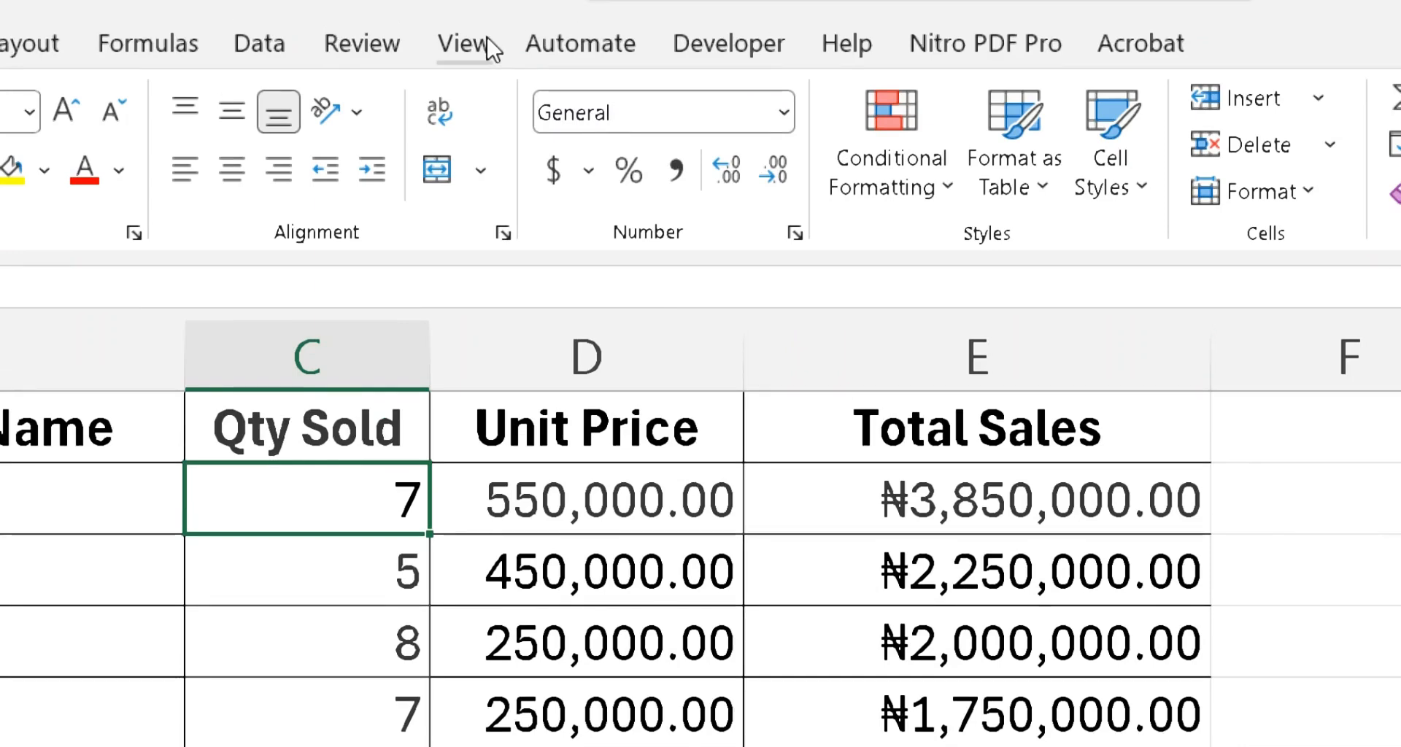
pyautogui.click(485, 28)
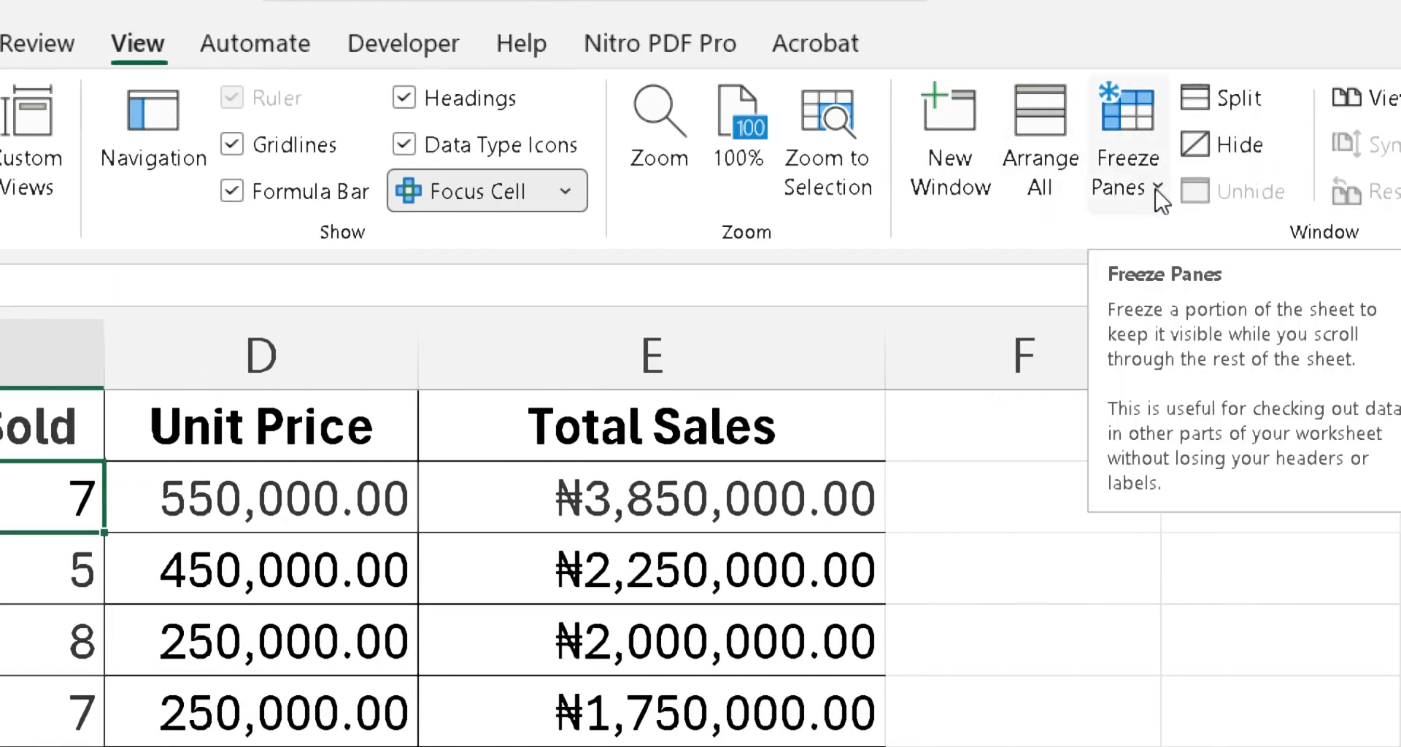
pyautogui.click(1161, 199)
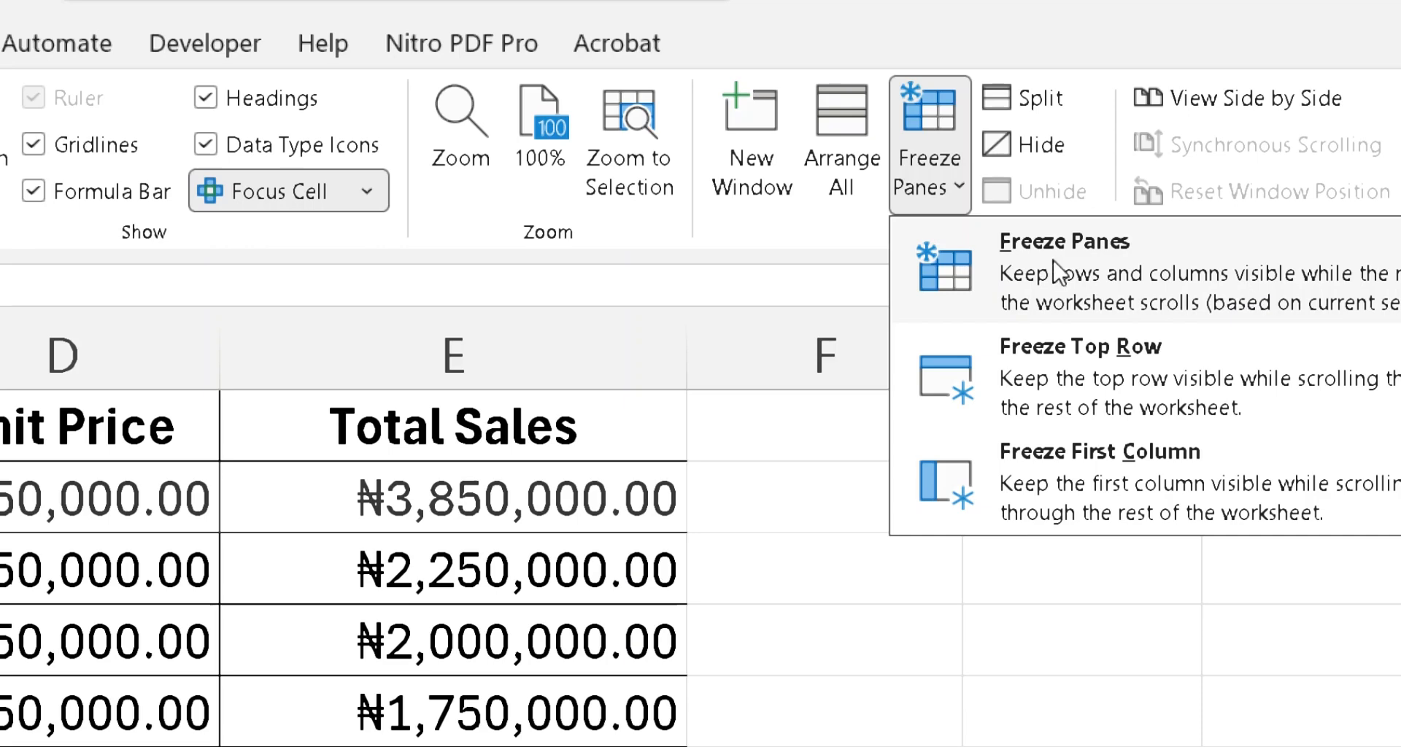
pyautogui.click(941, 272)
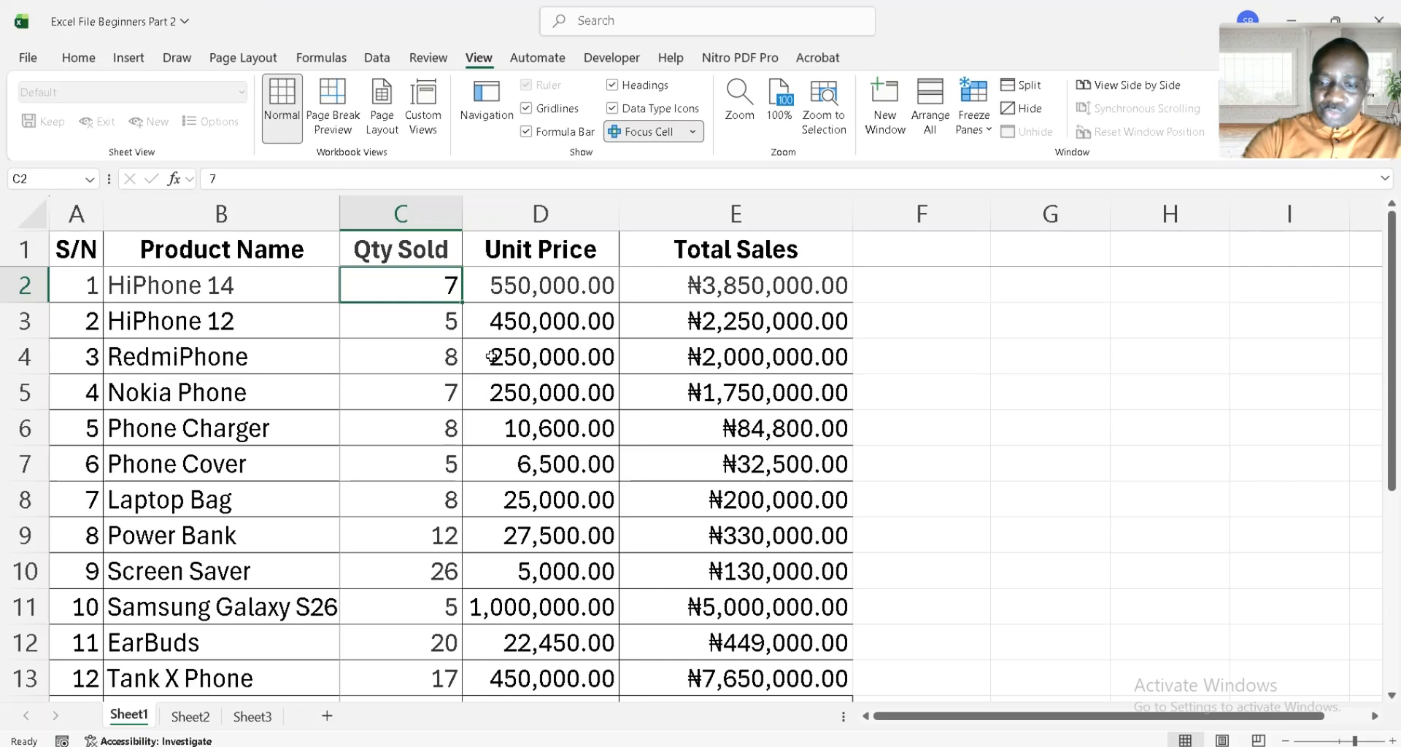
# Check the frozen header row against the lower product rows and the grand total of the sales table
pyautogui.scroll(-3, 422, 490)
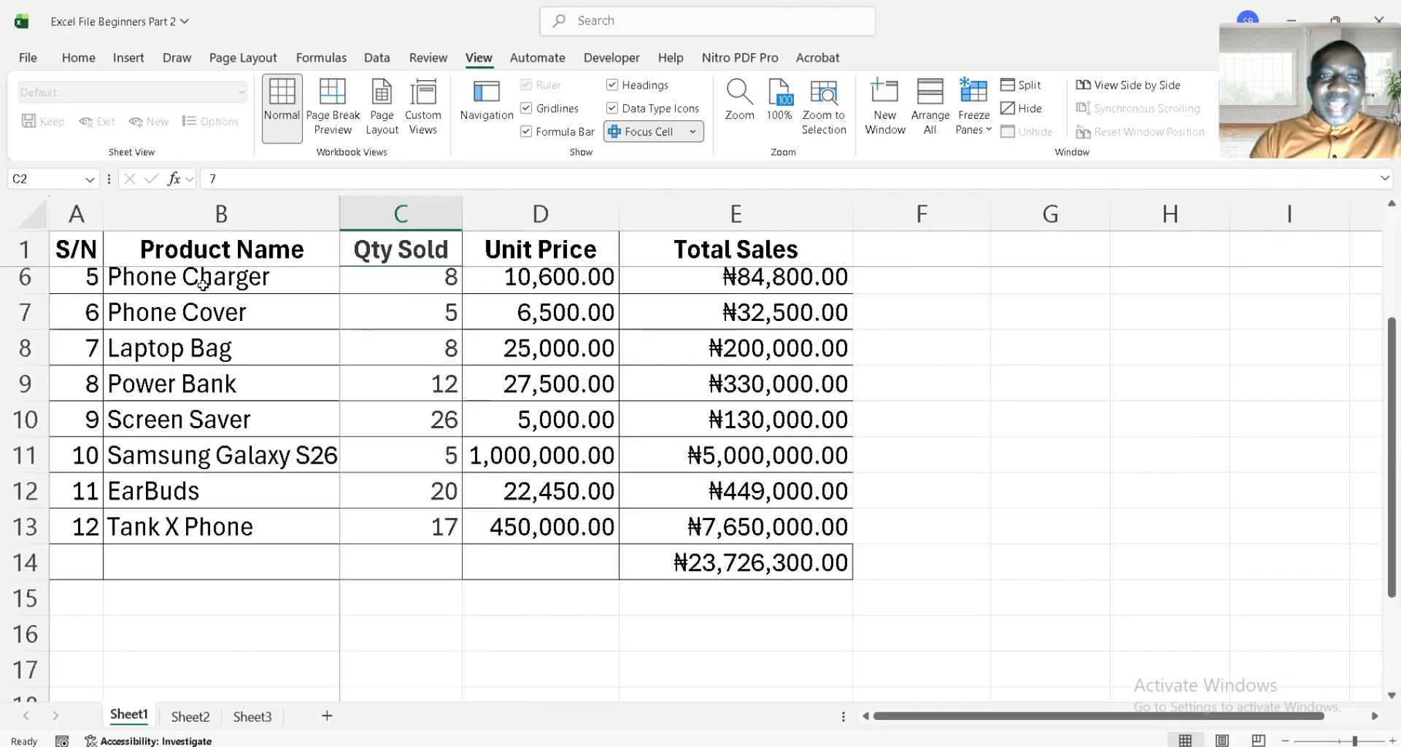
pyautogui.click(560, 387)
pyautogui.click(758, 394)
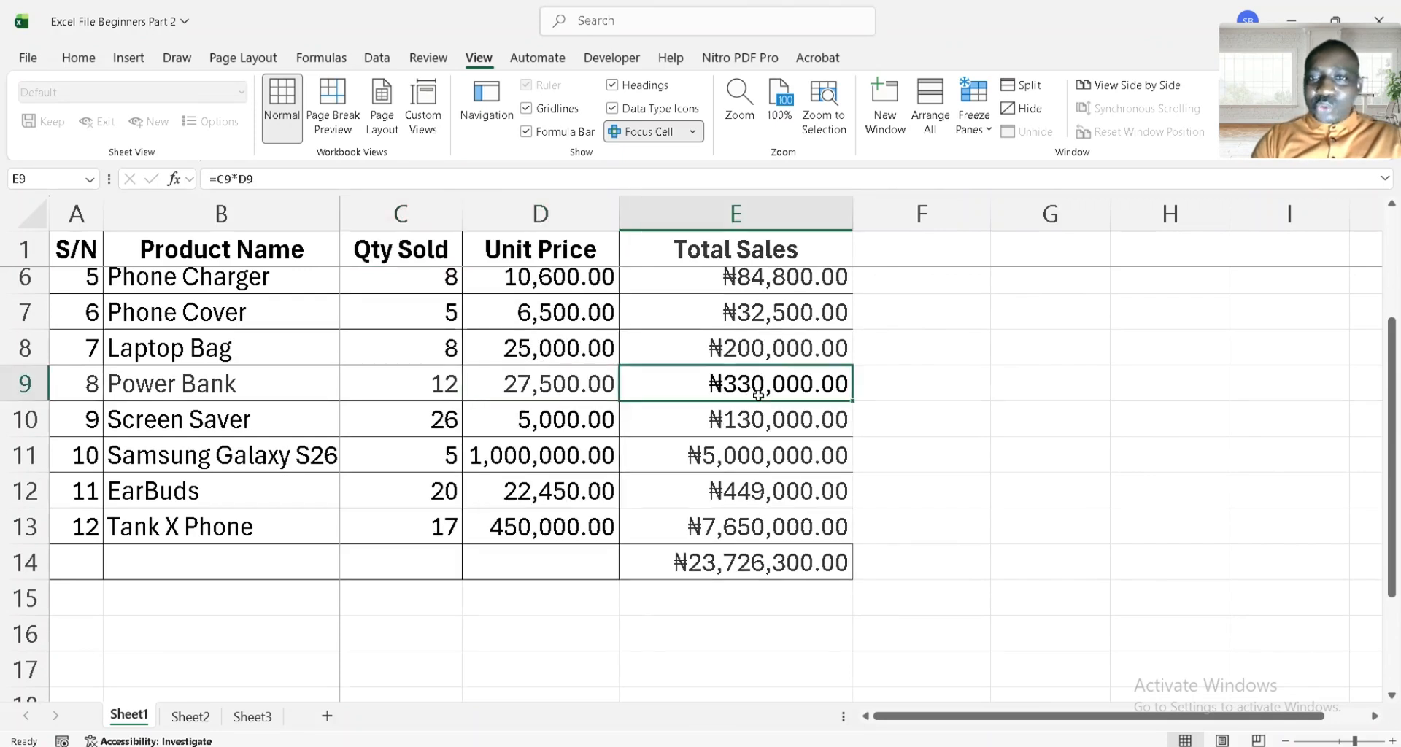
pyautogui.scroll(-1, 757, 396)
pyautogui.scroll(-2, 758, 396)
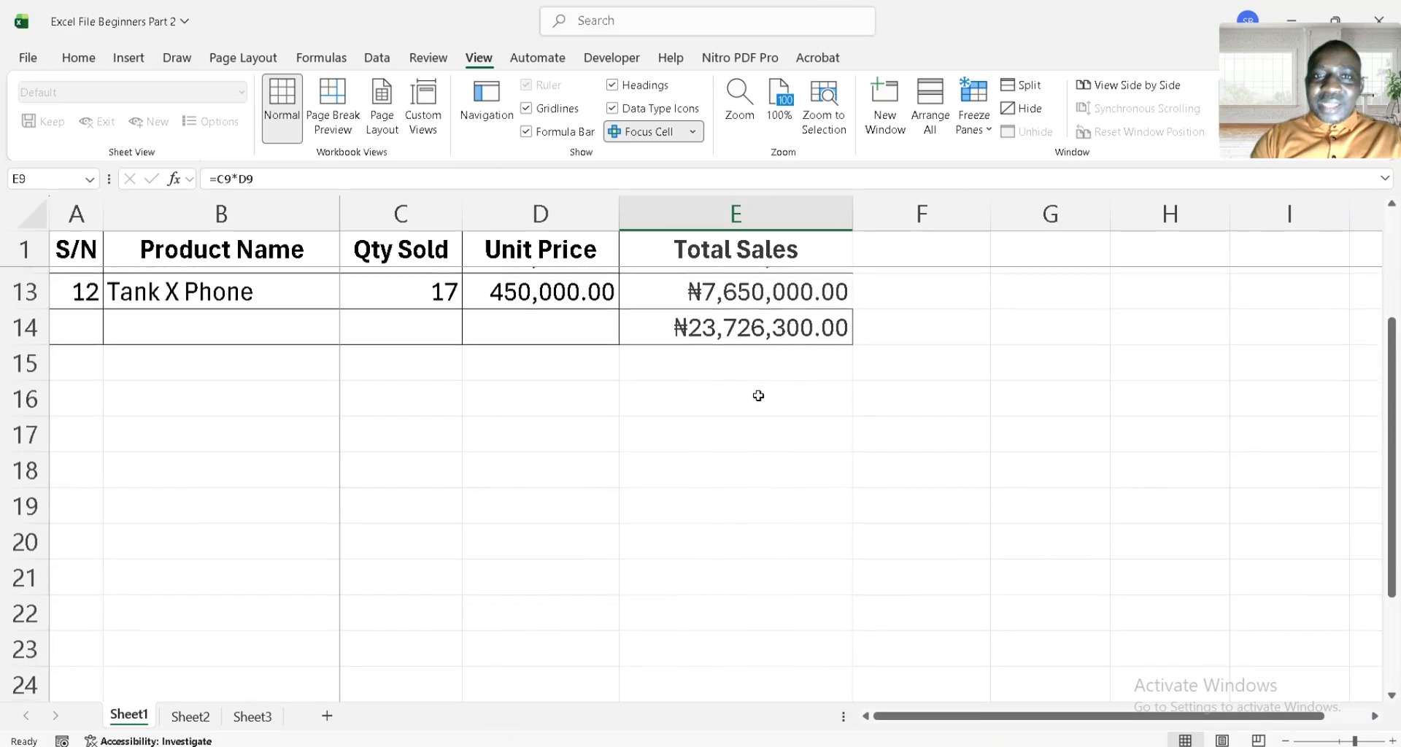
# Check the frozen S/N and Product Name columns against the Total Sales column and the empty columns beyond it
pyautogui.scroll(5, 525, 309)
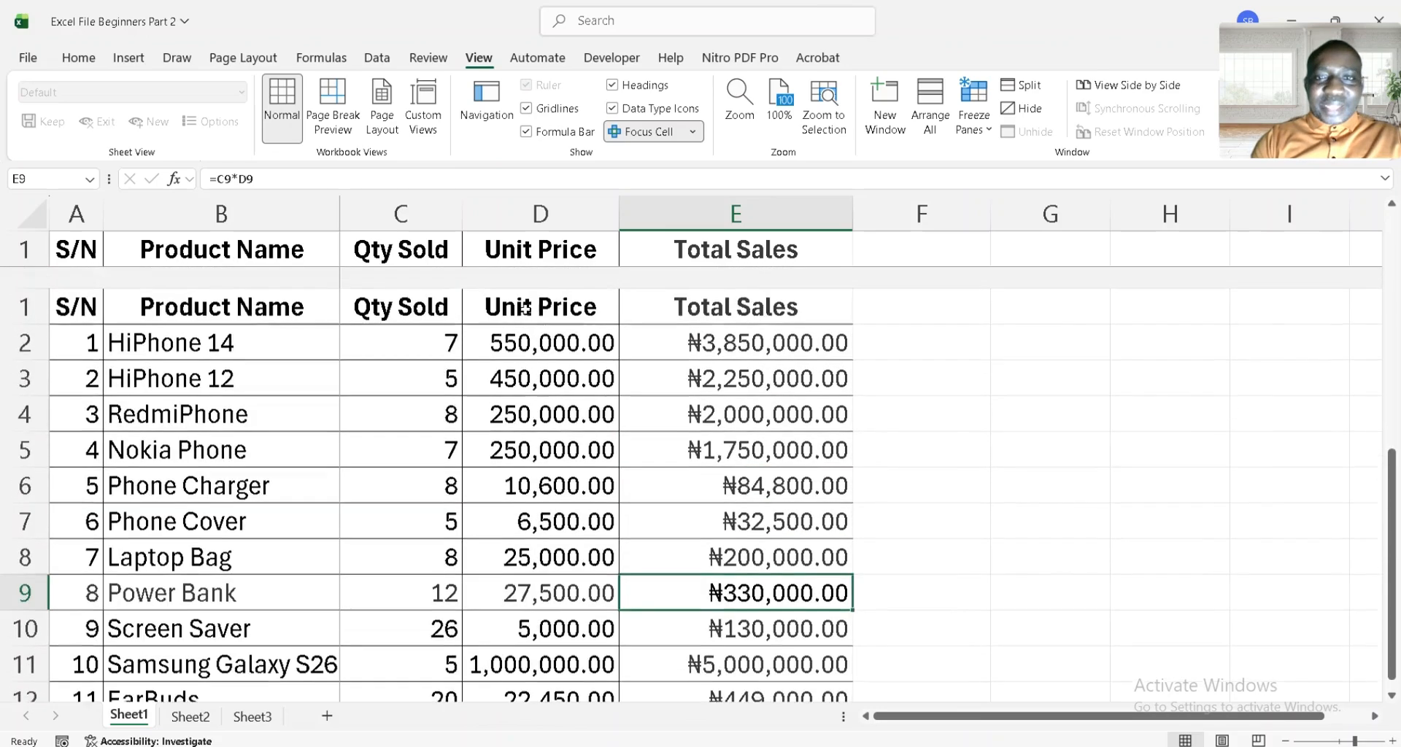
pyautogui.scroll(-1, 539, 311)
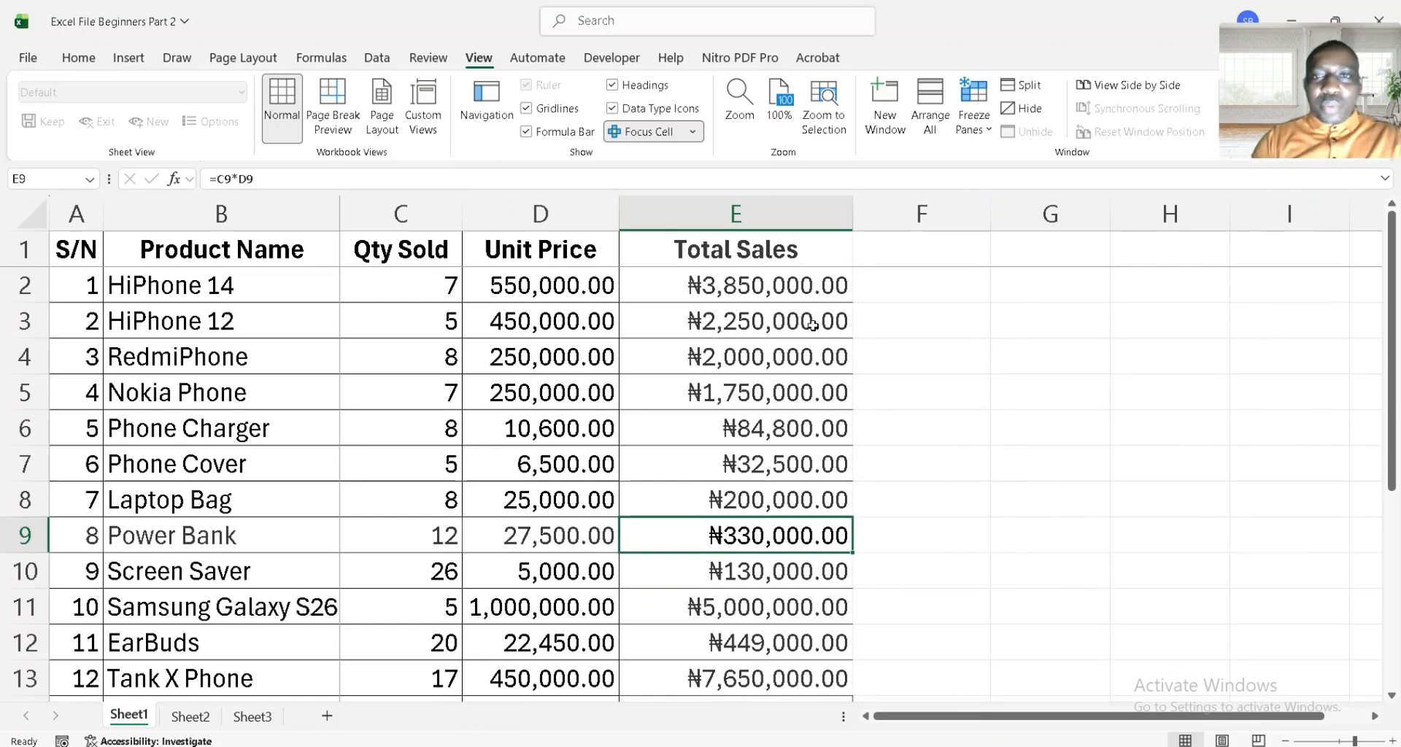
pyautogui.hscroll(3, 861, 324)
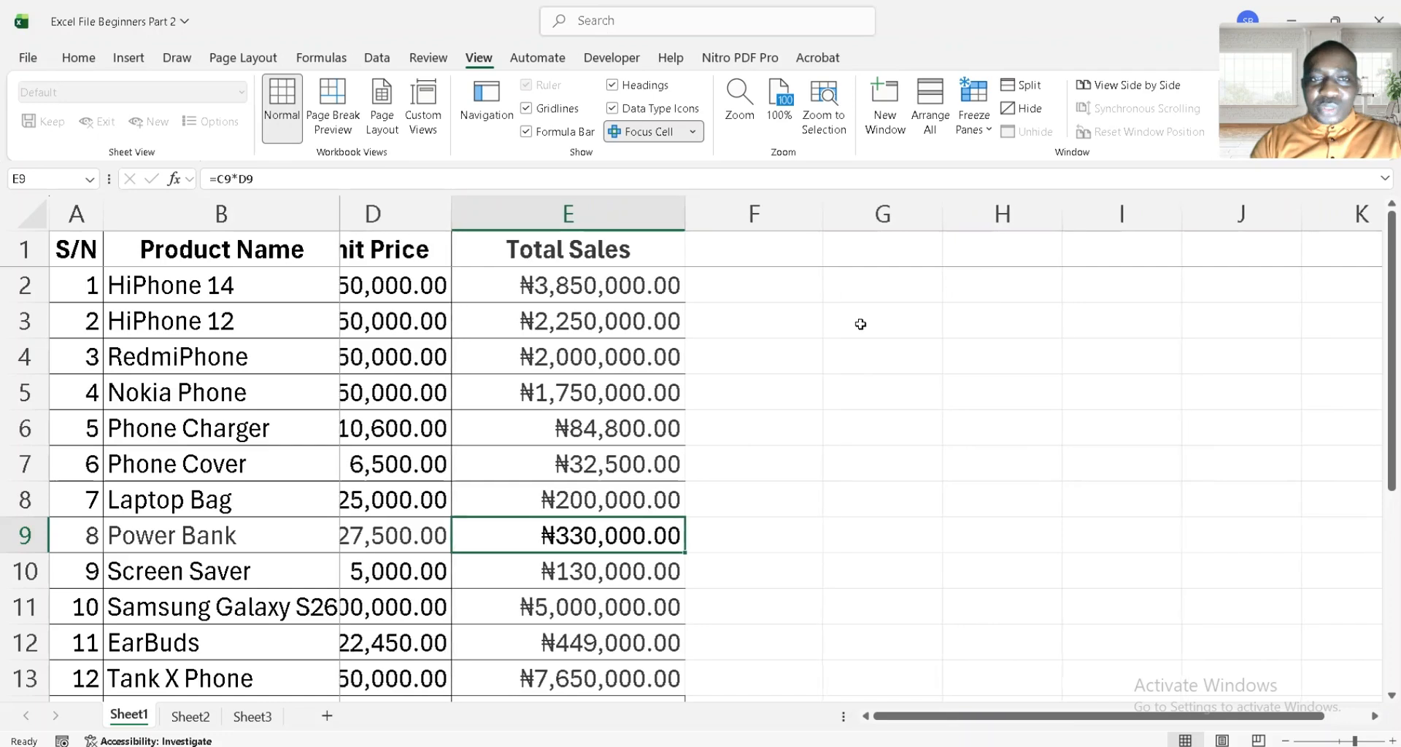
pyautogui.hscroll(1, 860, 324)
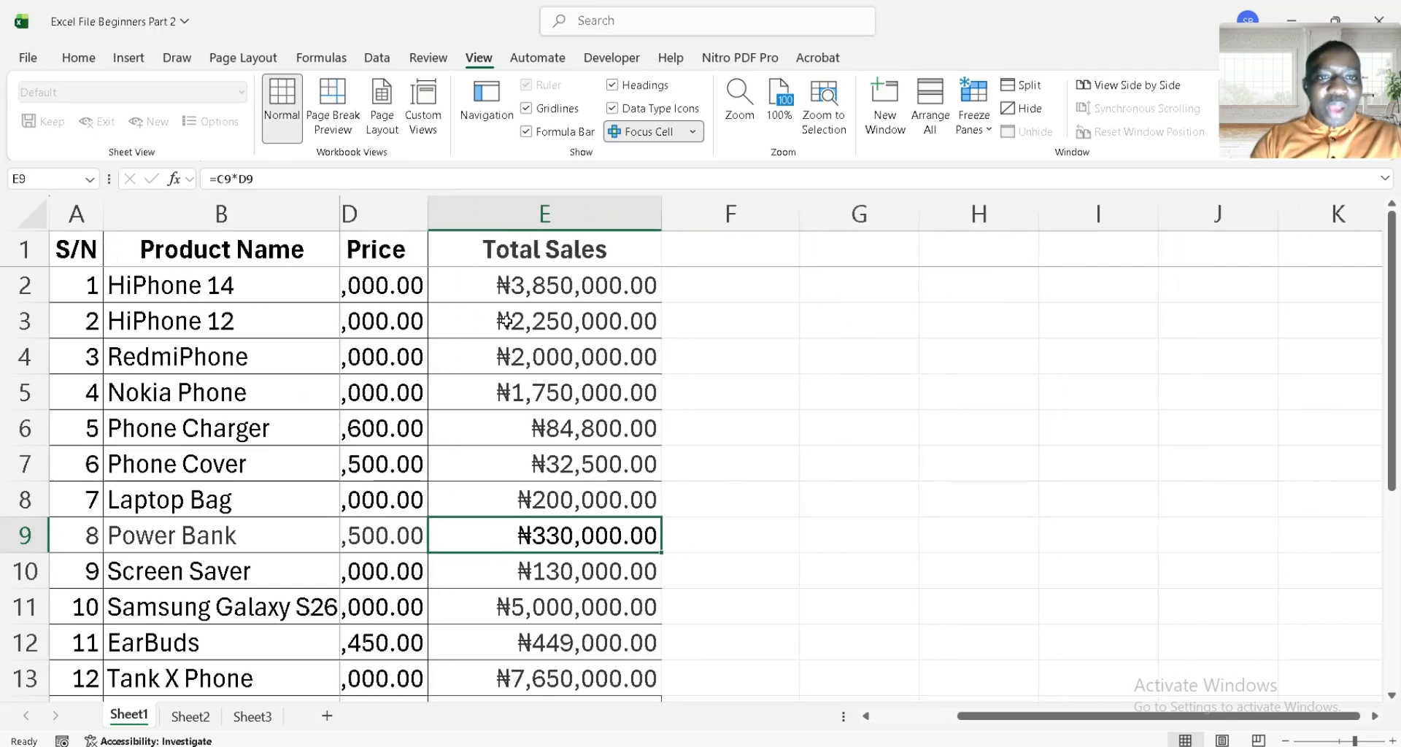
pyautogui.hscroll(2, 507, 321)
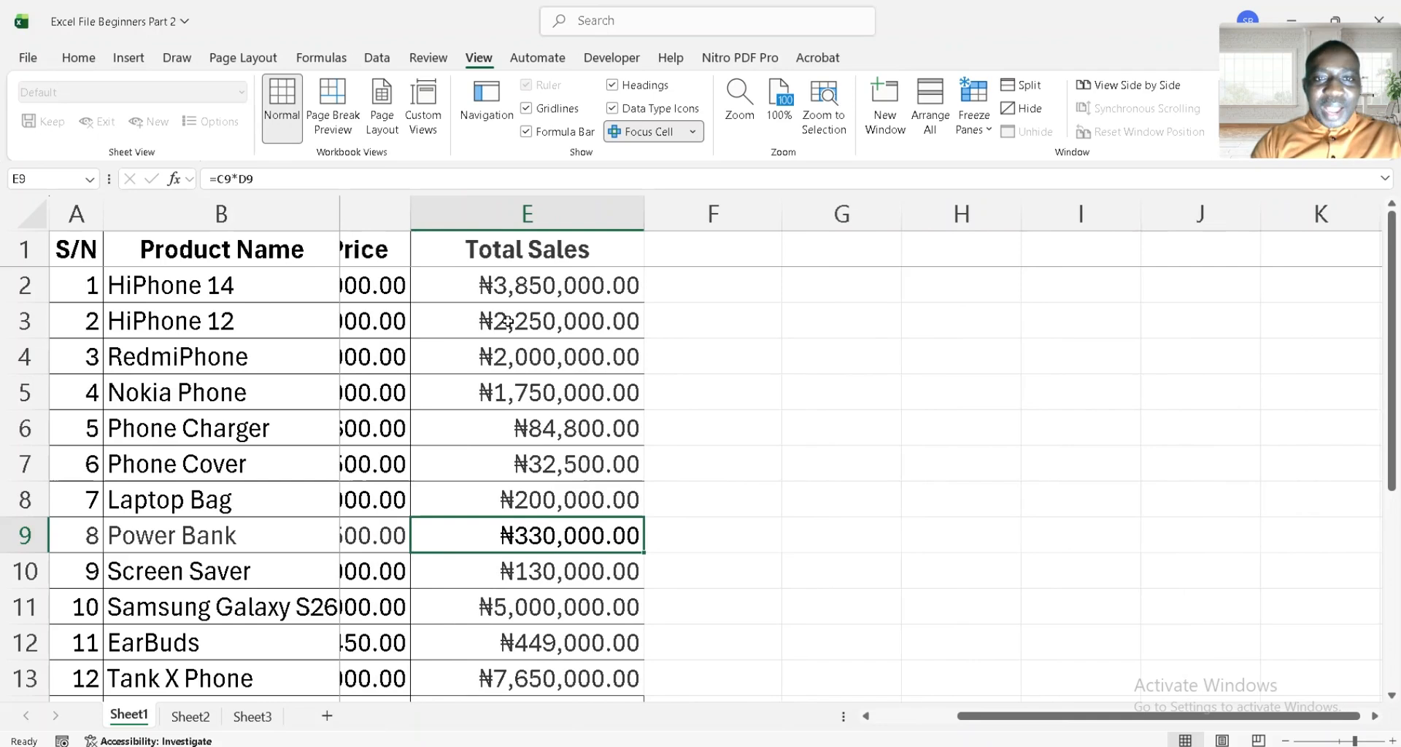
pyautogui.click(569, 319)
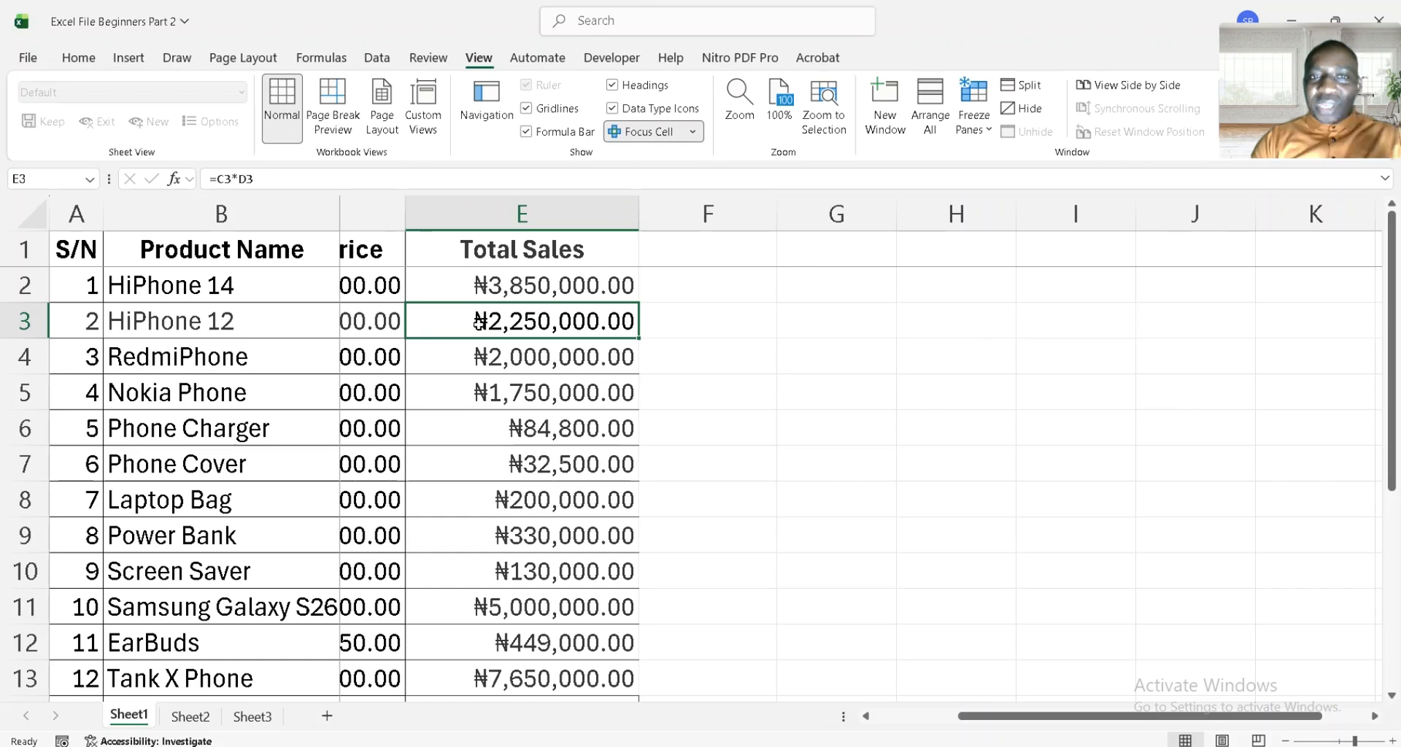
pyautogui.hscroll(-5, 552, 319)
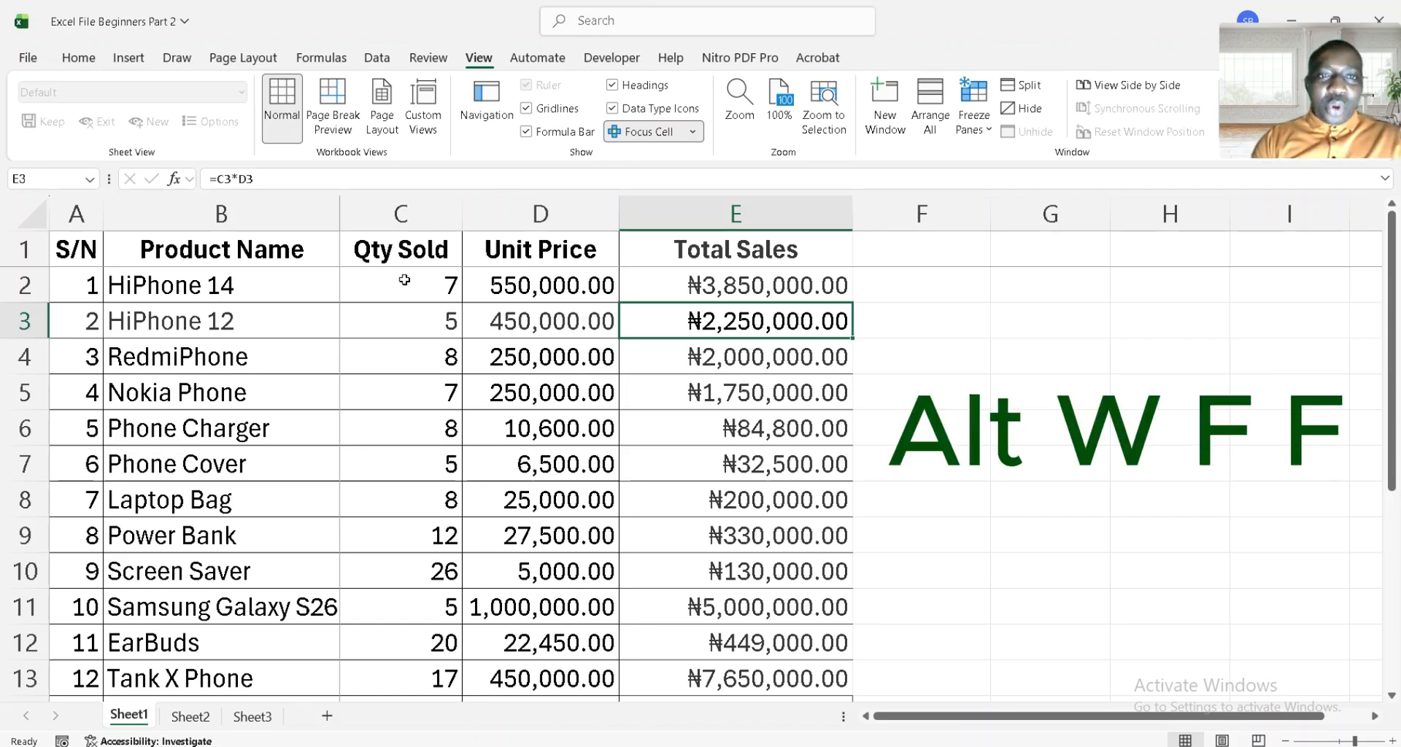
# Unfreeze the panes so that row 1 and columns A and B move with the sheet
pyautogui.click(404, 279)
pyautogui.scroll(2, 534, 312)
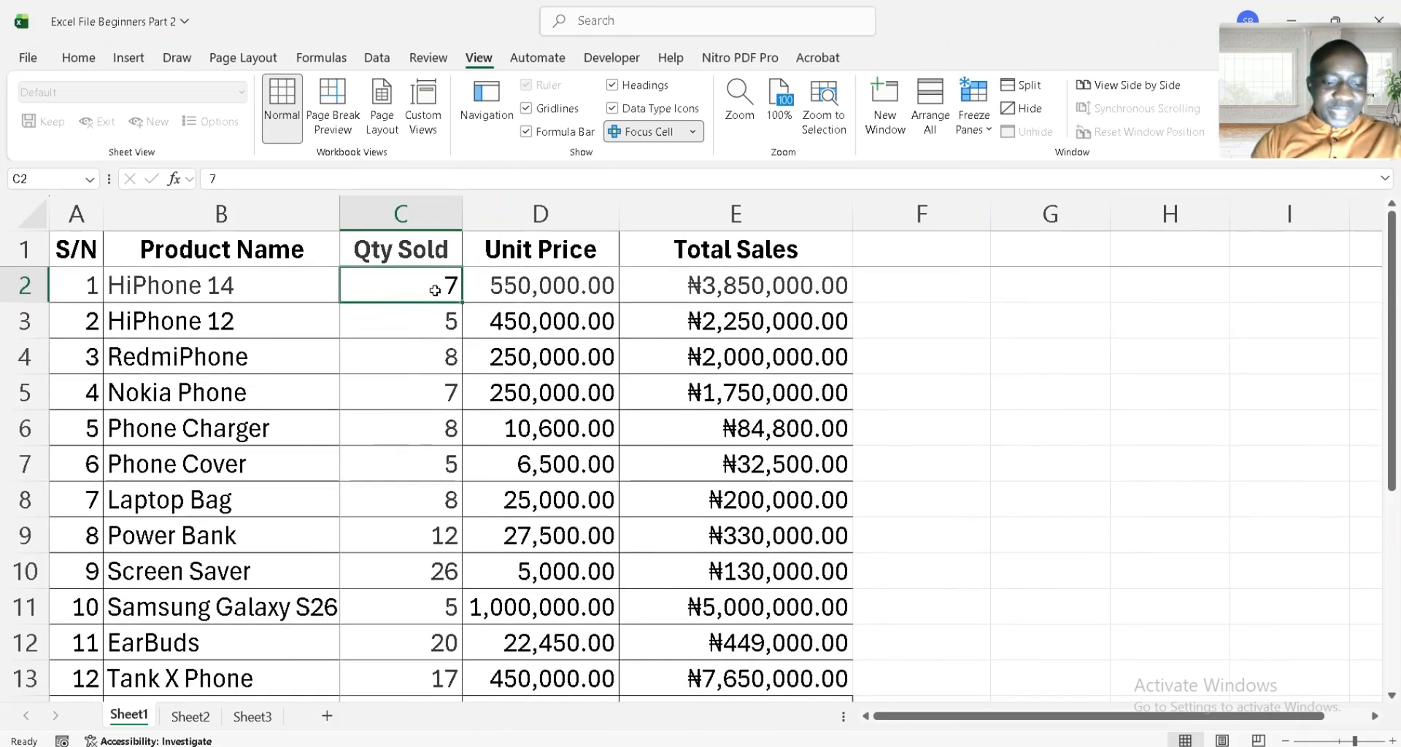
pyautogui.press('alt')
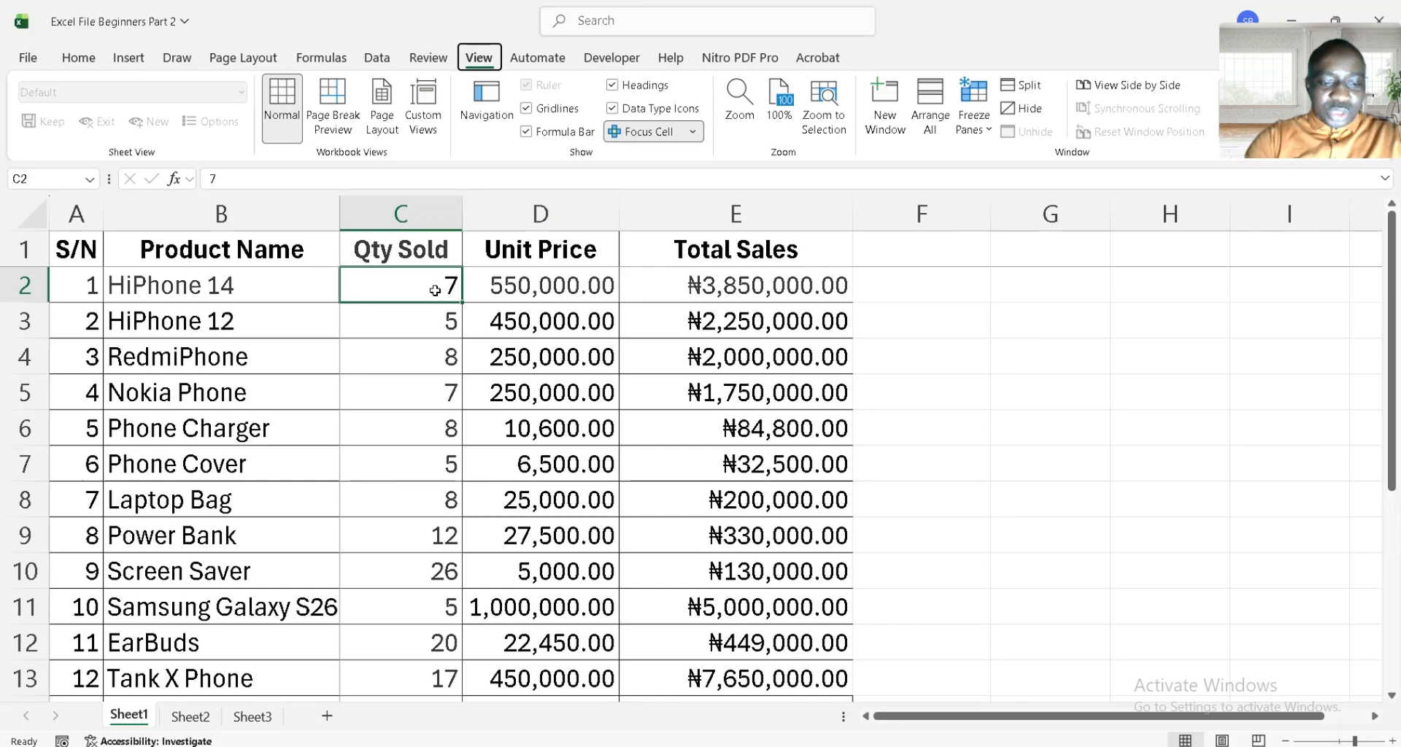
pyautogui.press('w')
pyautogui.press('f')
pyautogui.press('f')
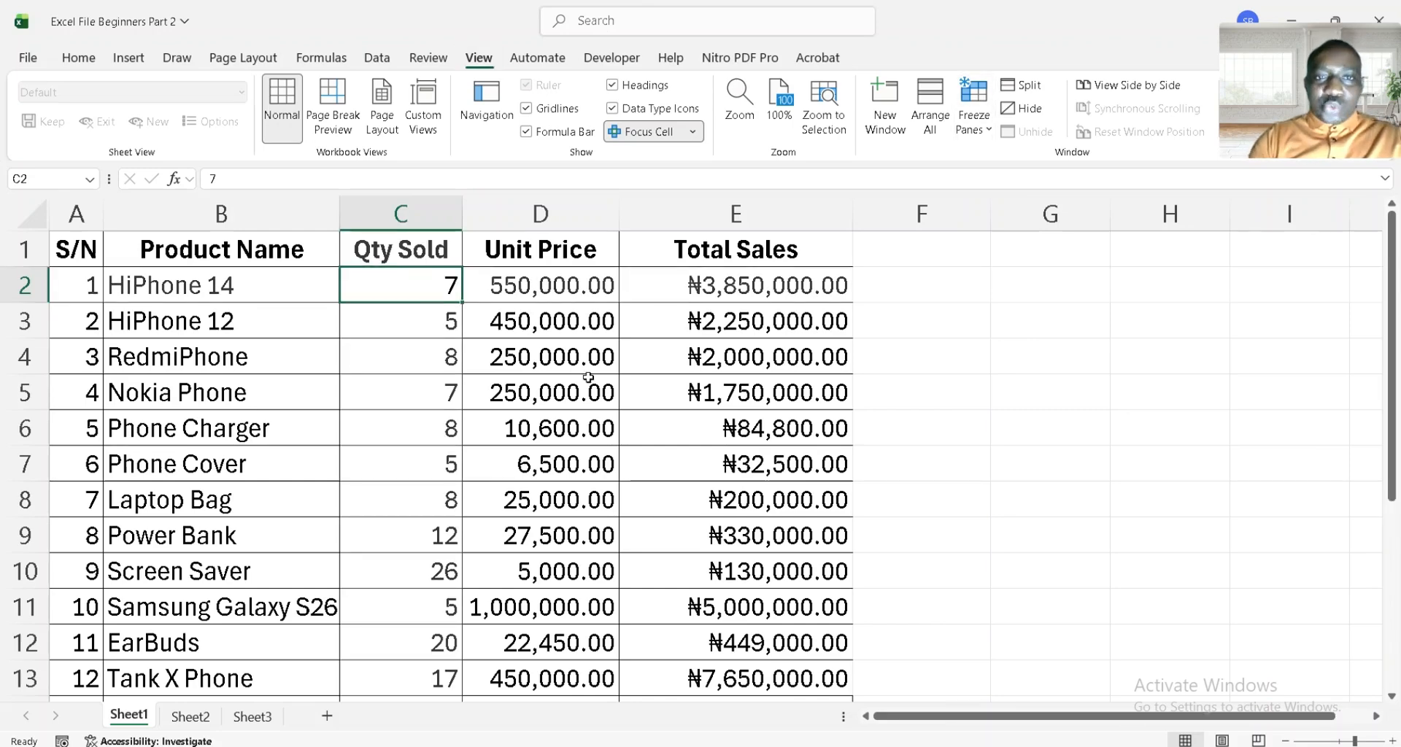
# Examine how the header row and product name columns move when viewing the lower rows and far columns with panes unfrozen
pyautogui.scroll(-2, 588, 377)
pyautogui.scroll(-1, 588, 376)
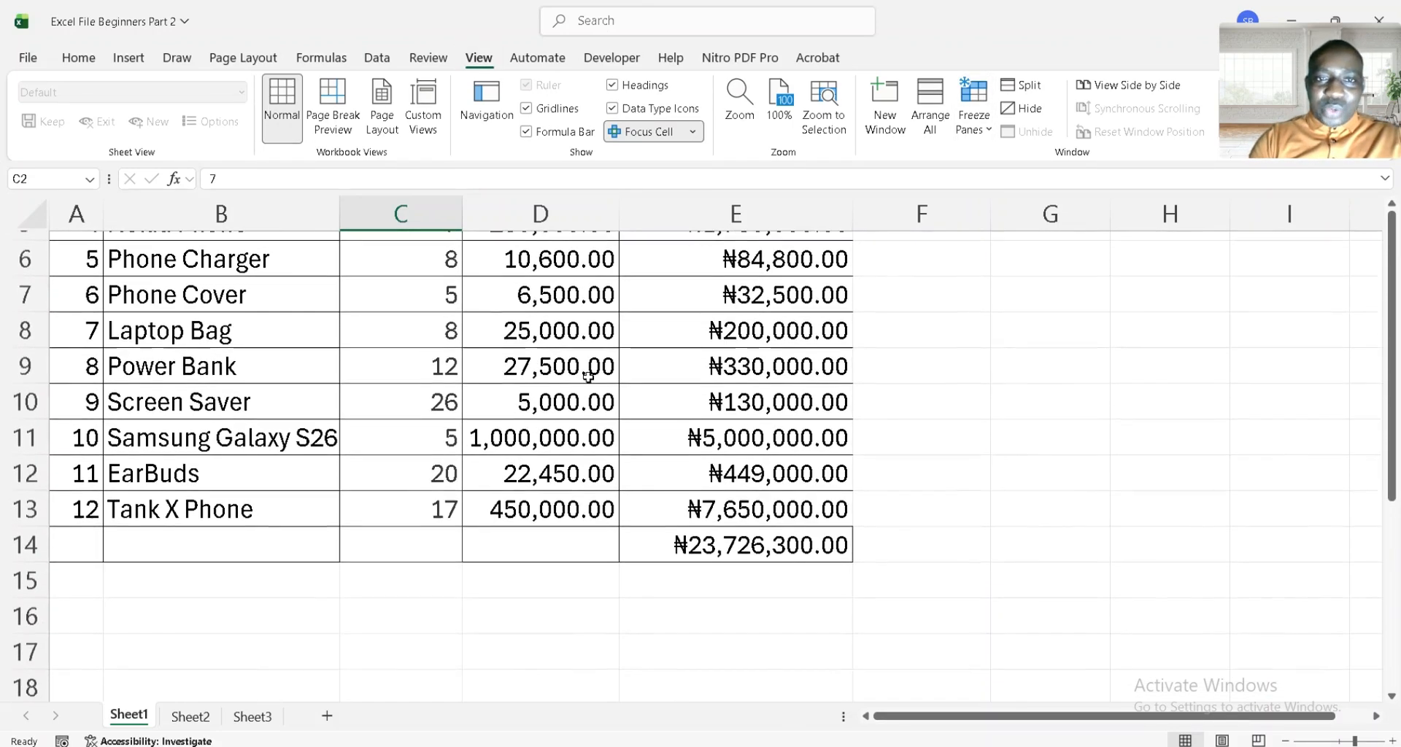
pyautogui.scroll(-1, 588, 376)
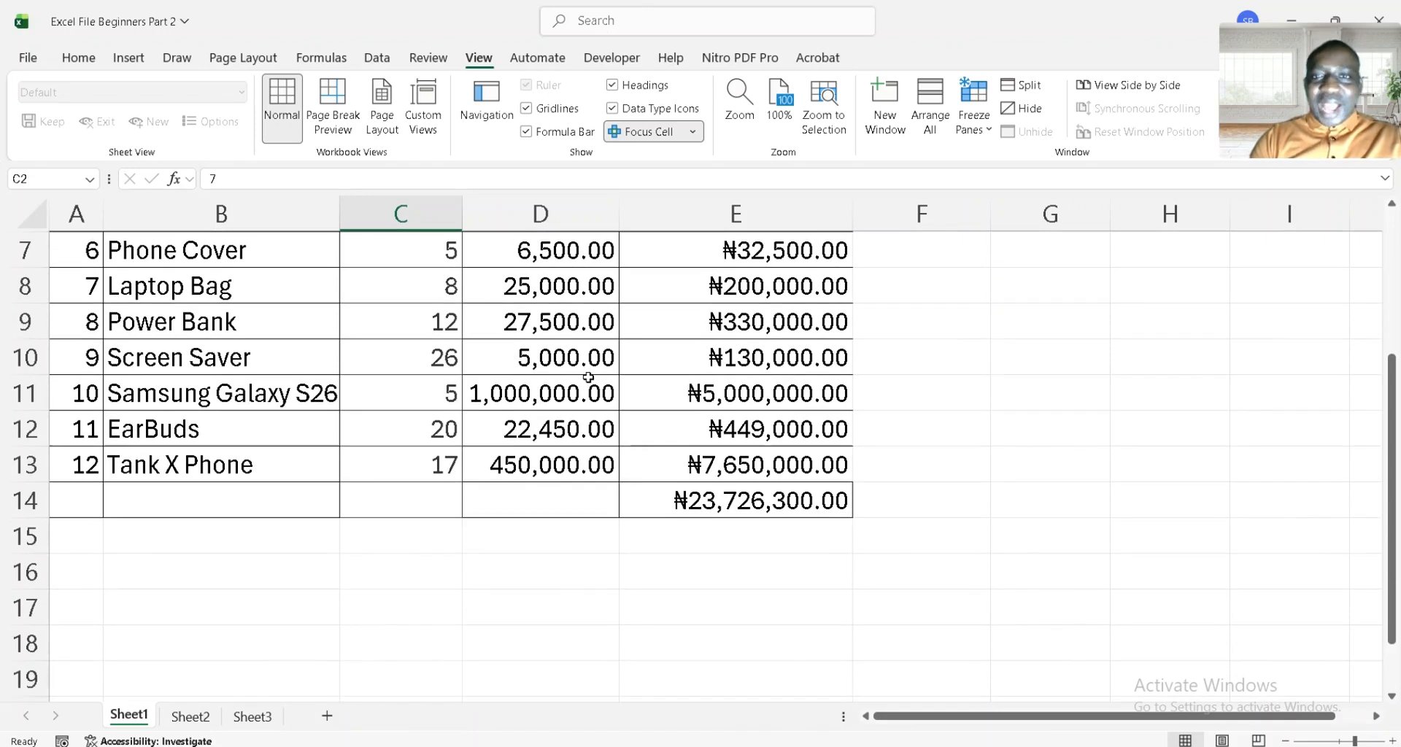
pyautogui.hscroll(3, 588, 376)
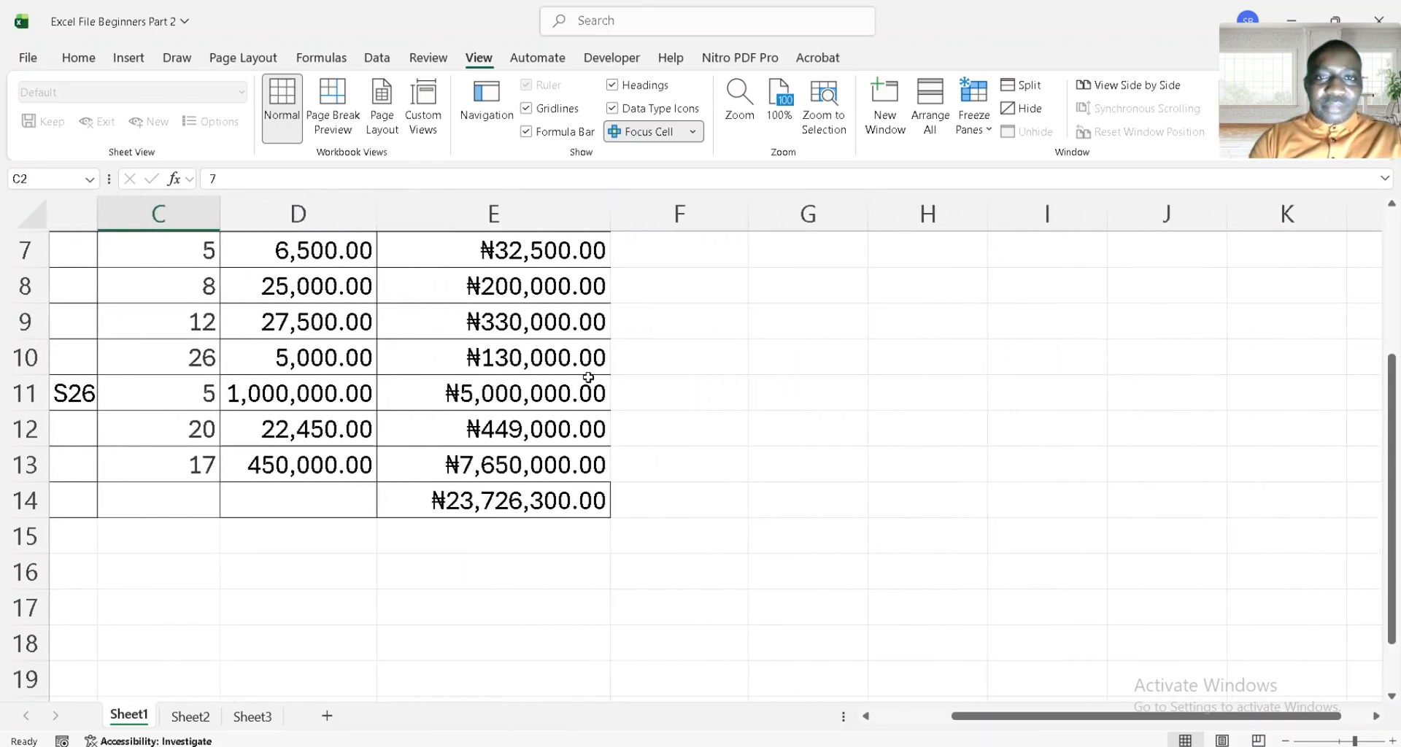
pyautogui.hscroll(2, 588, 377)
pyautogui.hscroll(-4, 588, 377)
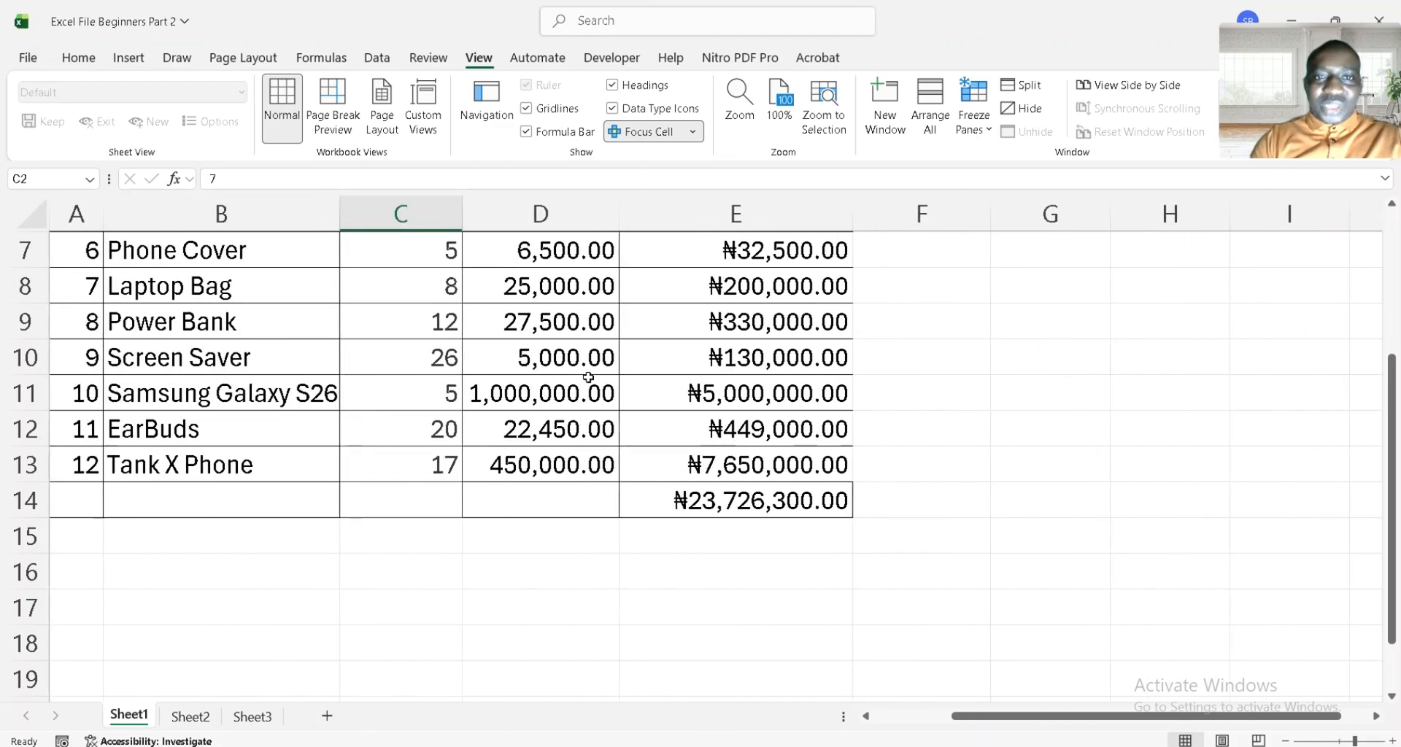
pyautogui.scroll(2, 588, 376)
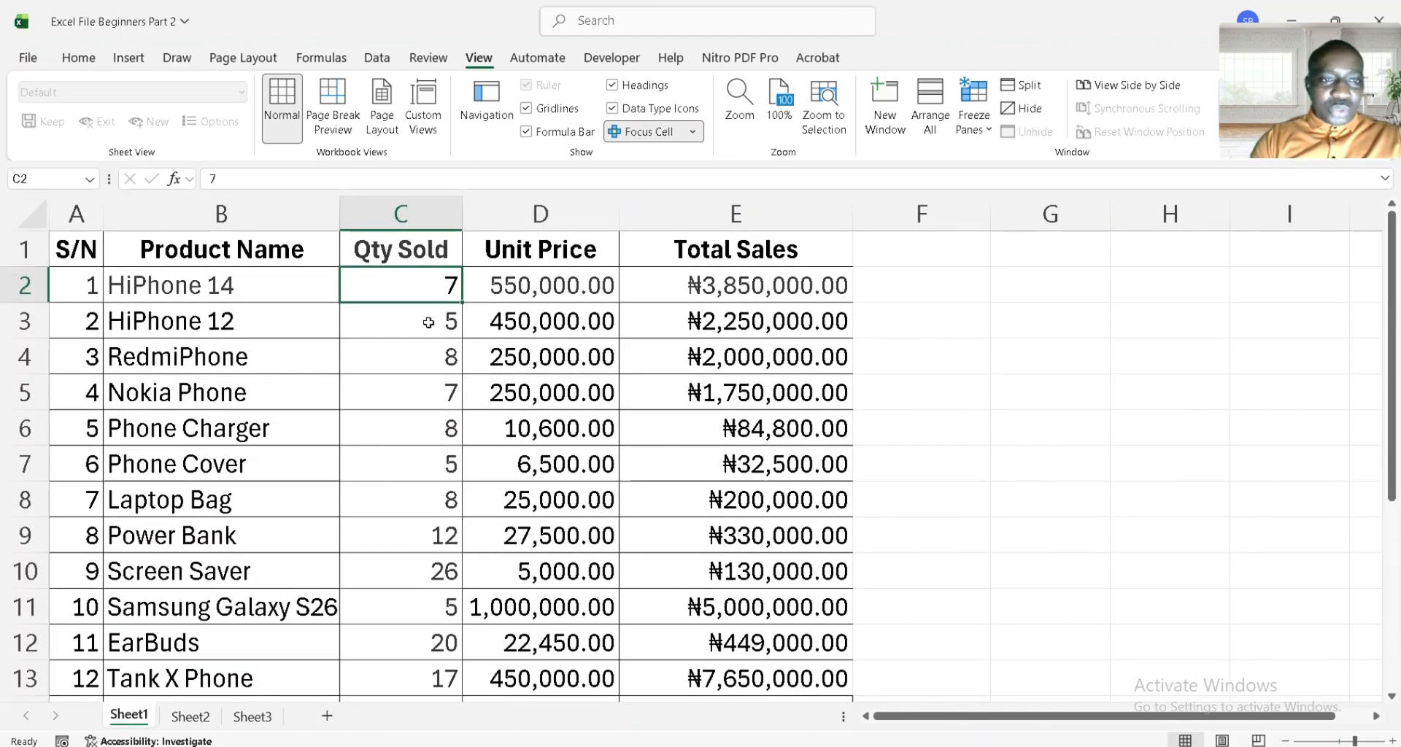
# Freeze the panes at cell C3 to keep rows 1 and 2 and columns A and B fixed
pyautogui.click(427, 322)
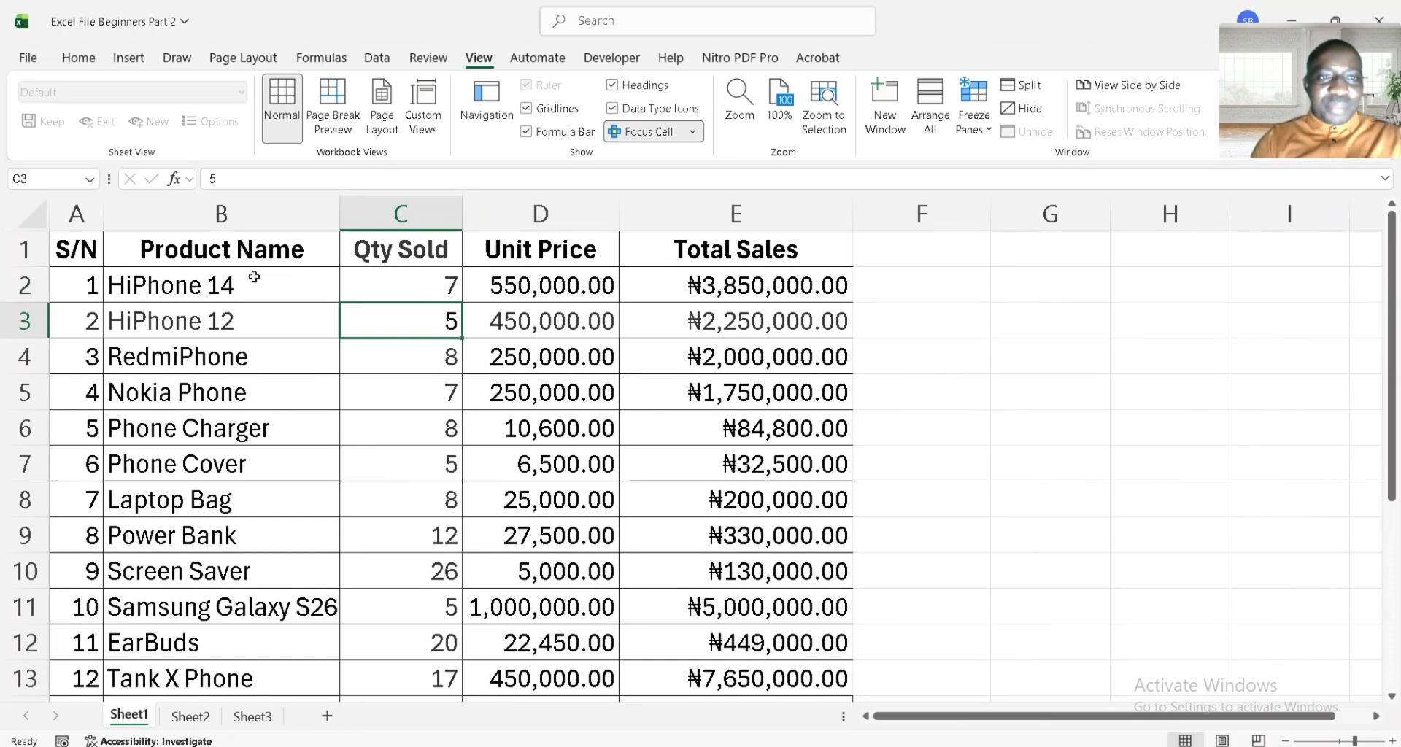
pyautogui.click(8, 257)
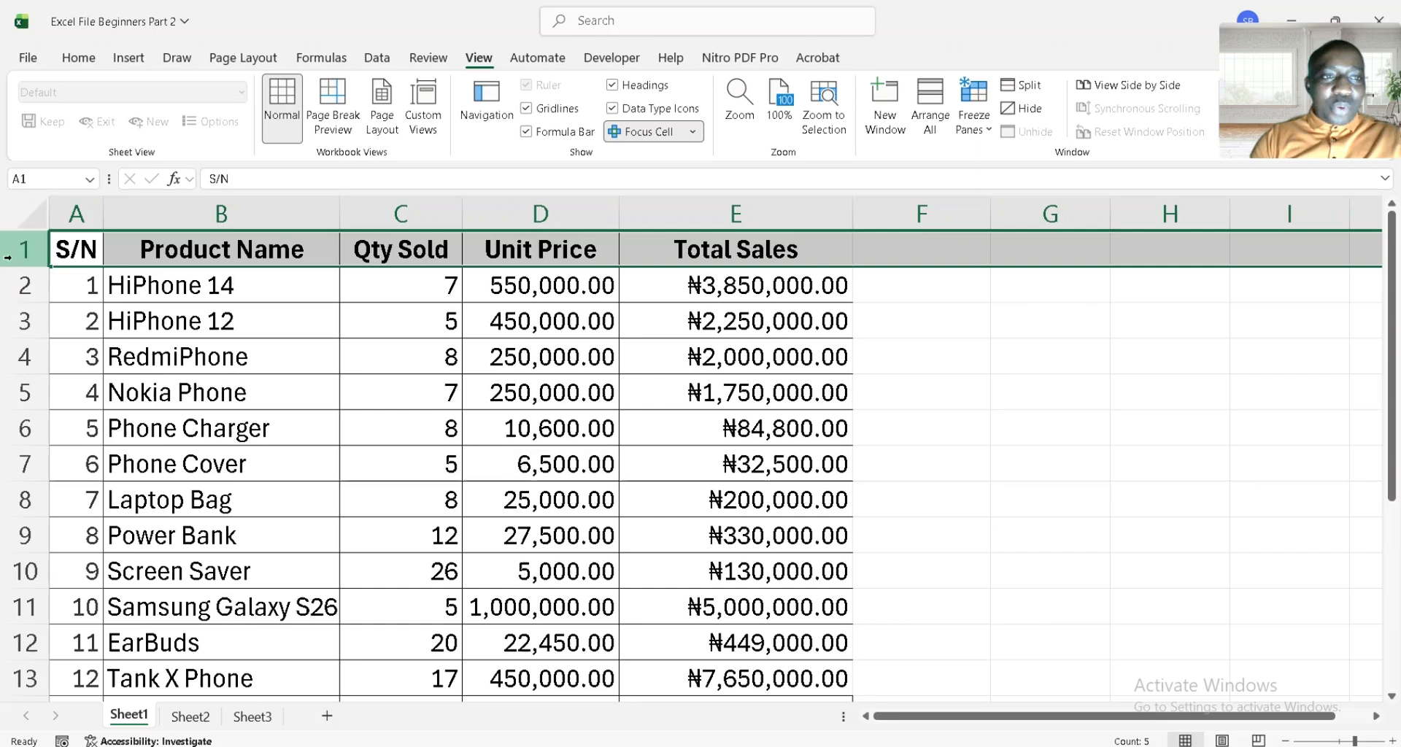
pyautogui.click(8, 285)
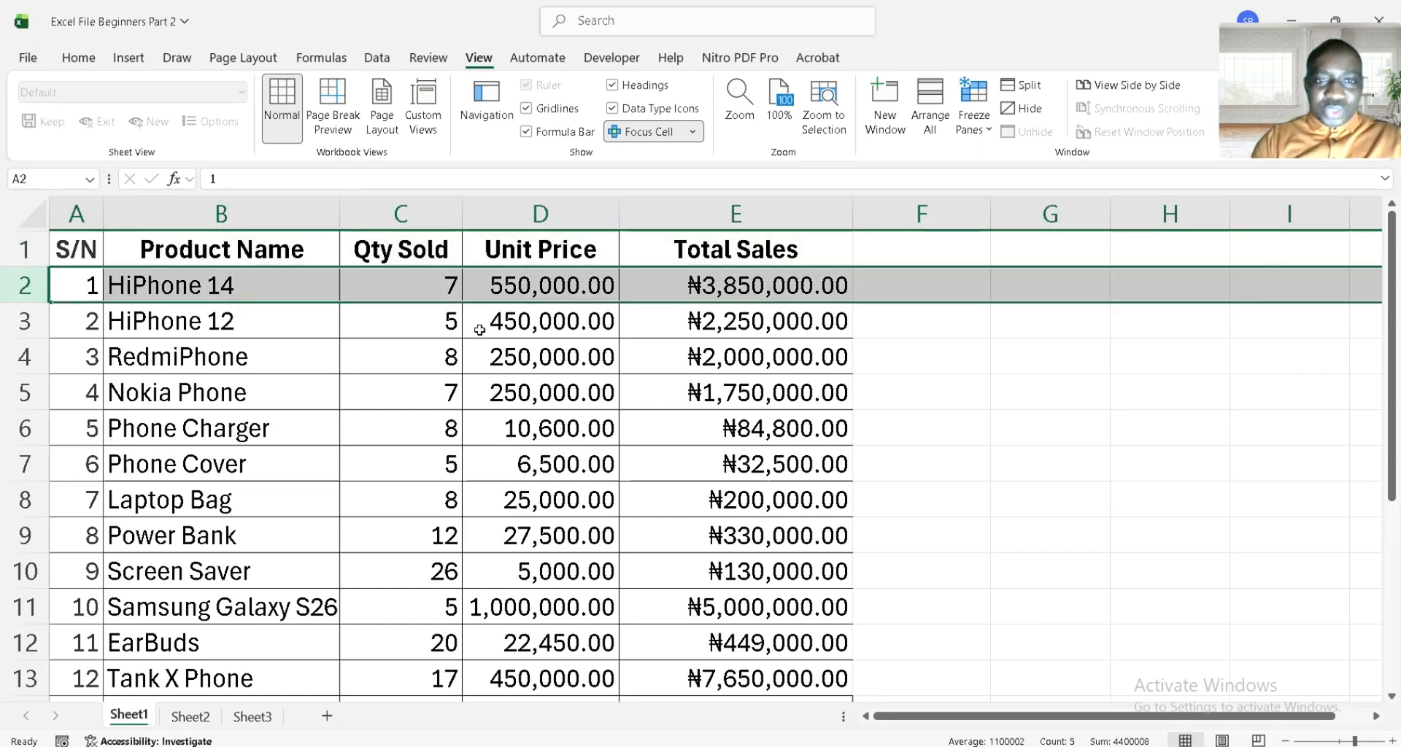
pyautogui.click(428, 322)
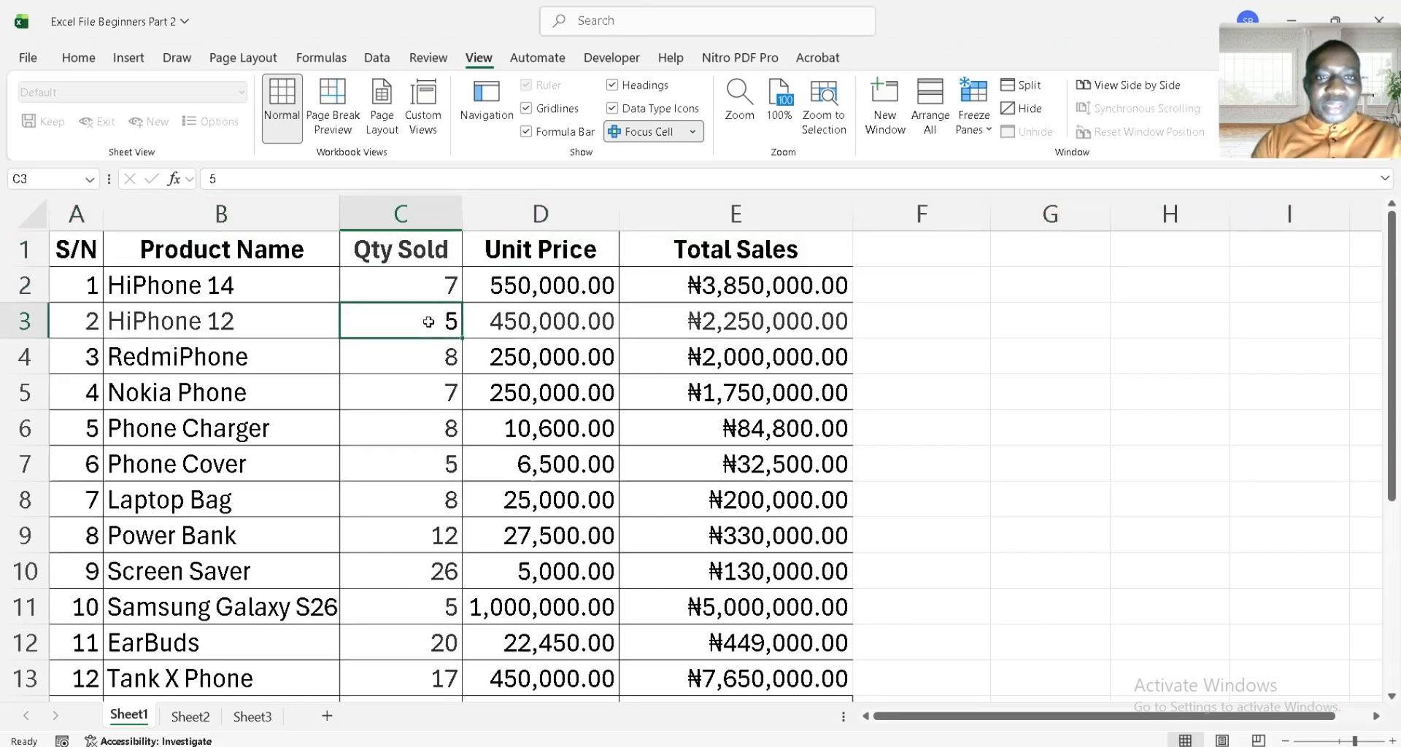
pyautogui.press('alt')
pyautogui.press('w')
pyautogui.press('f')
pyautogui.press('f')
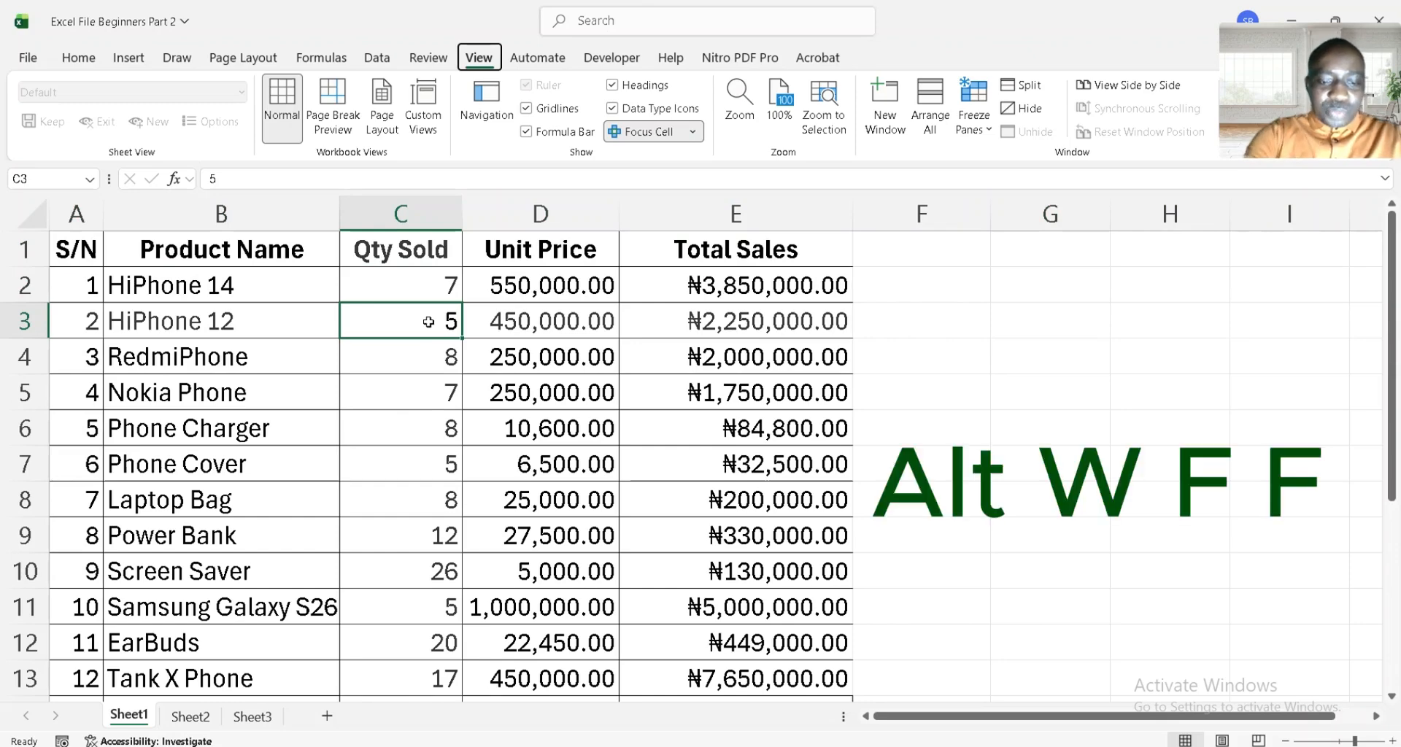
# Check frozen rows 1 and 2 against the lower product rows, highlighting each of the two rows in turn
pyautogui.scroll(-1, 488, 468)
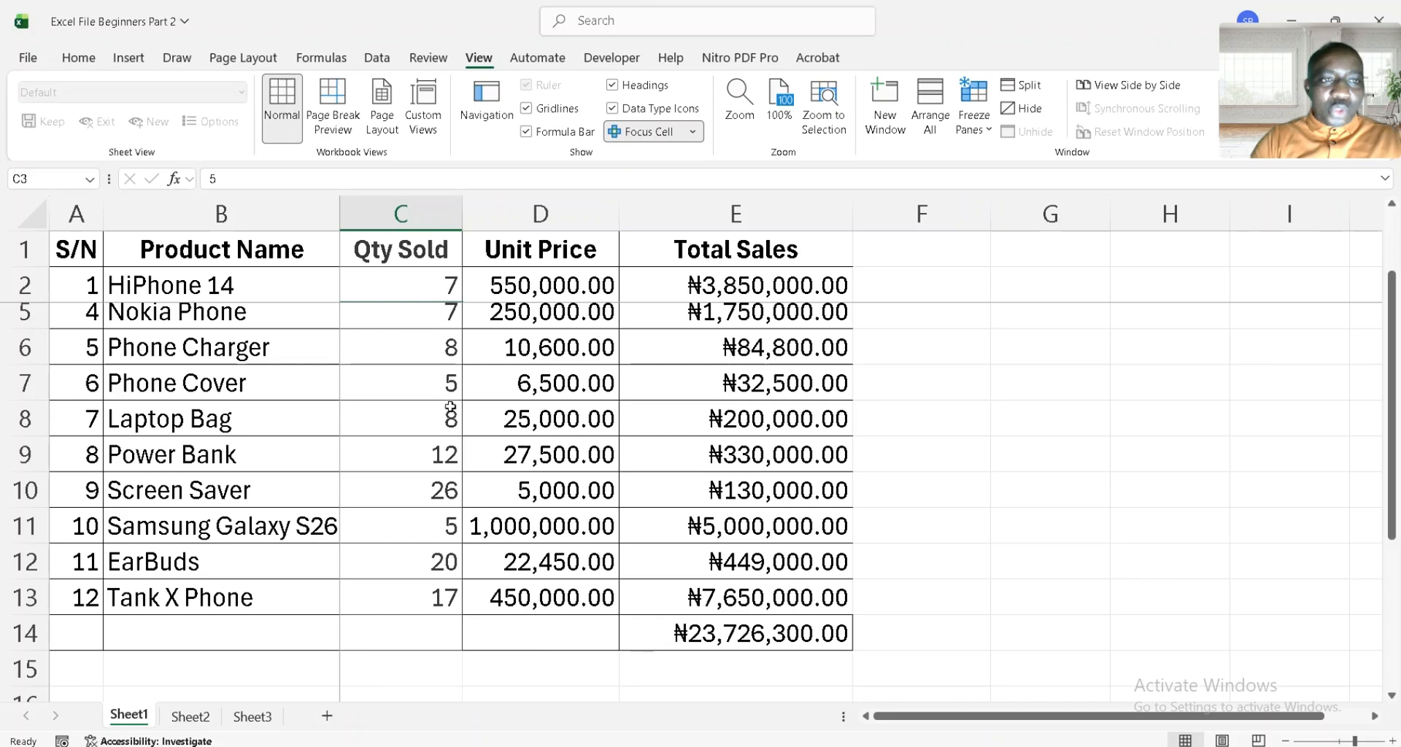
pyautogui.scroll(1, 450, 408)
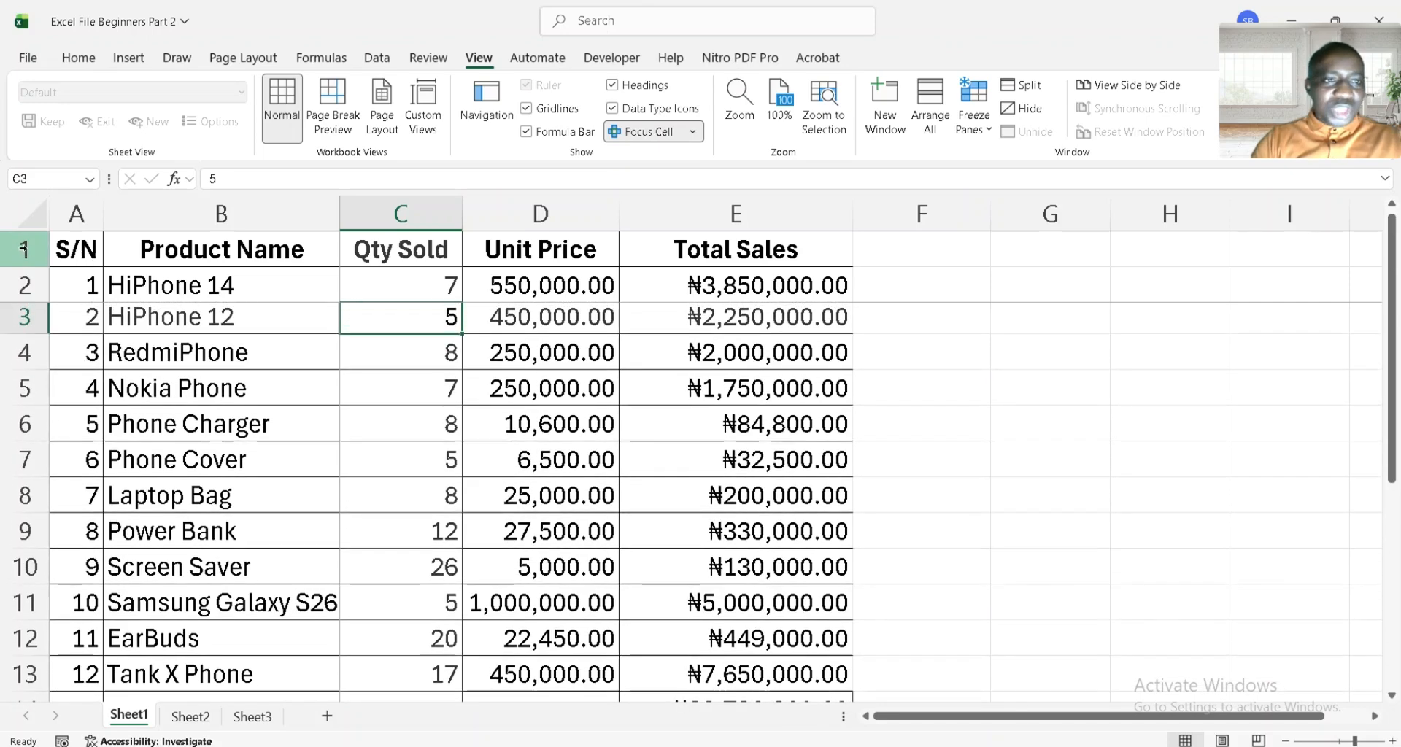
pyautogui.click(24, 248)
pyautogui.click(25, 284)
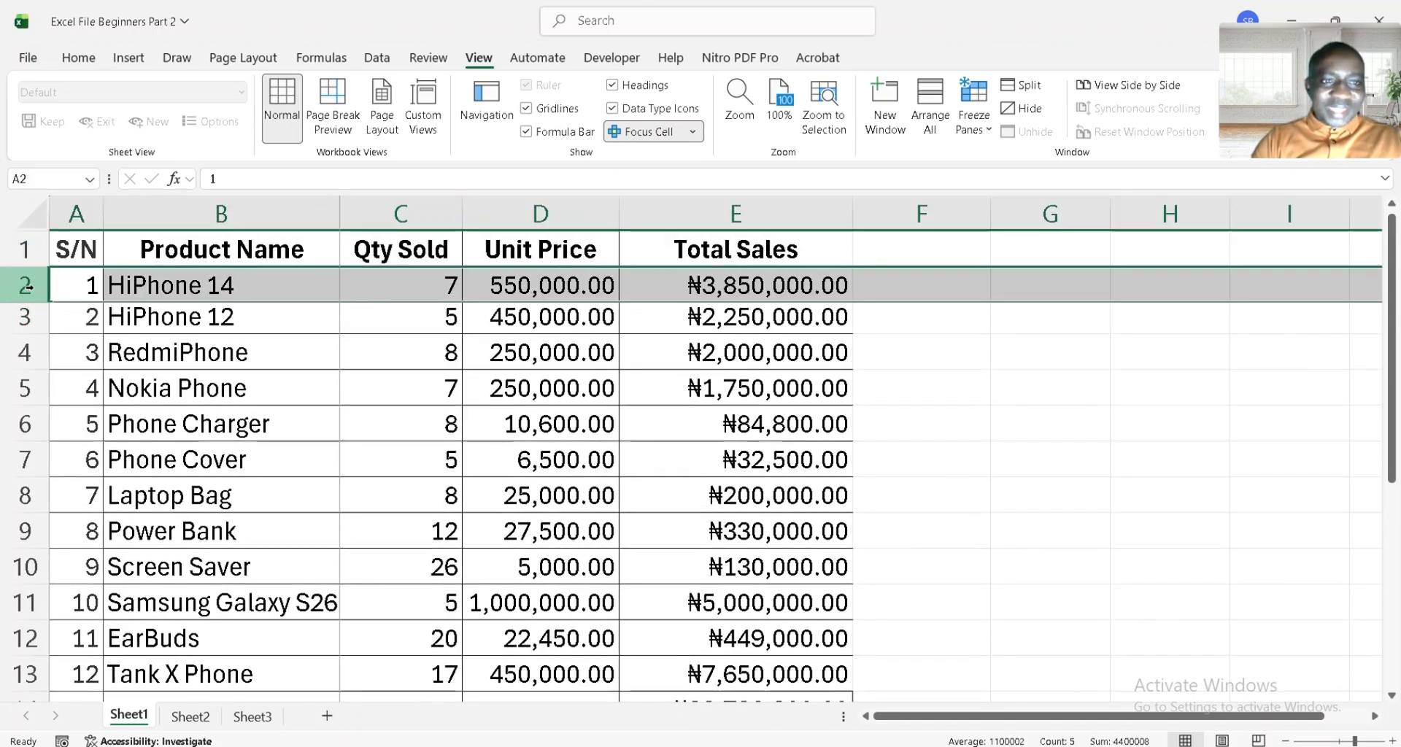
pyautogui.click(420, 317)
pyautogui.scroll(-2, 450, 377)
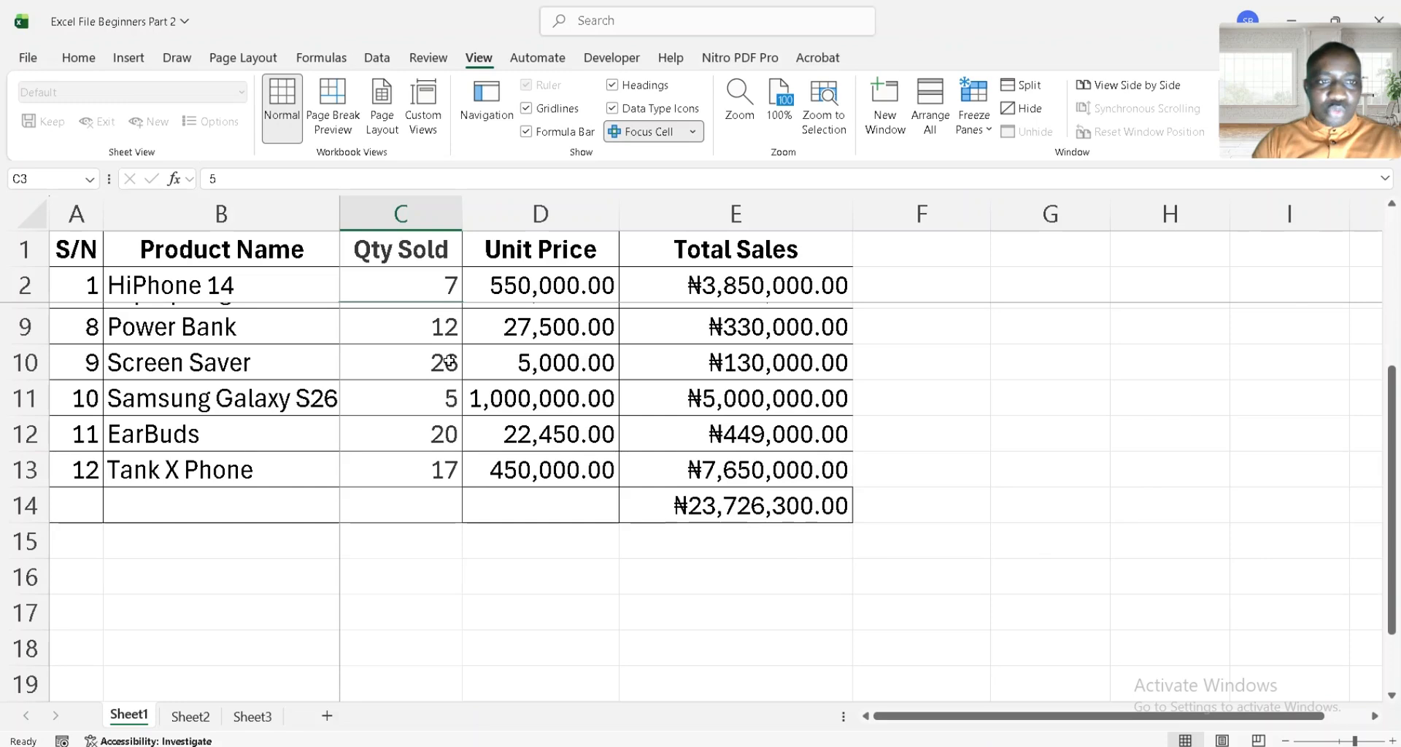
# Check frozen columns A and B against the Total Sales column, including the Samsung Galaxy S26 entry
pyautogui.hscroll(2, 449, 361)
pyautogui.hscroll(2, 449, 361)
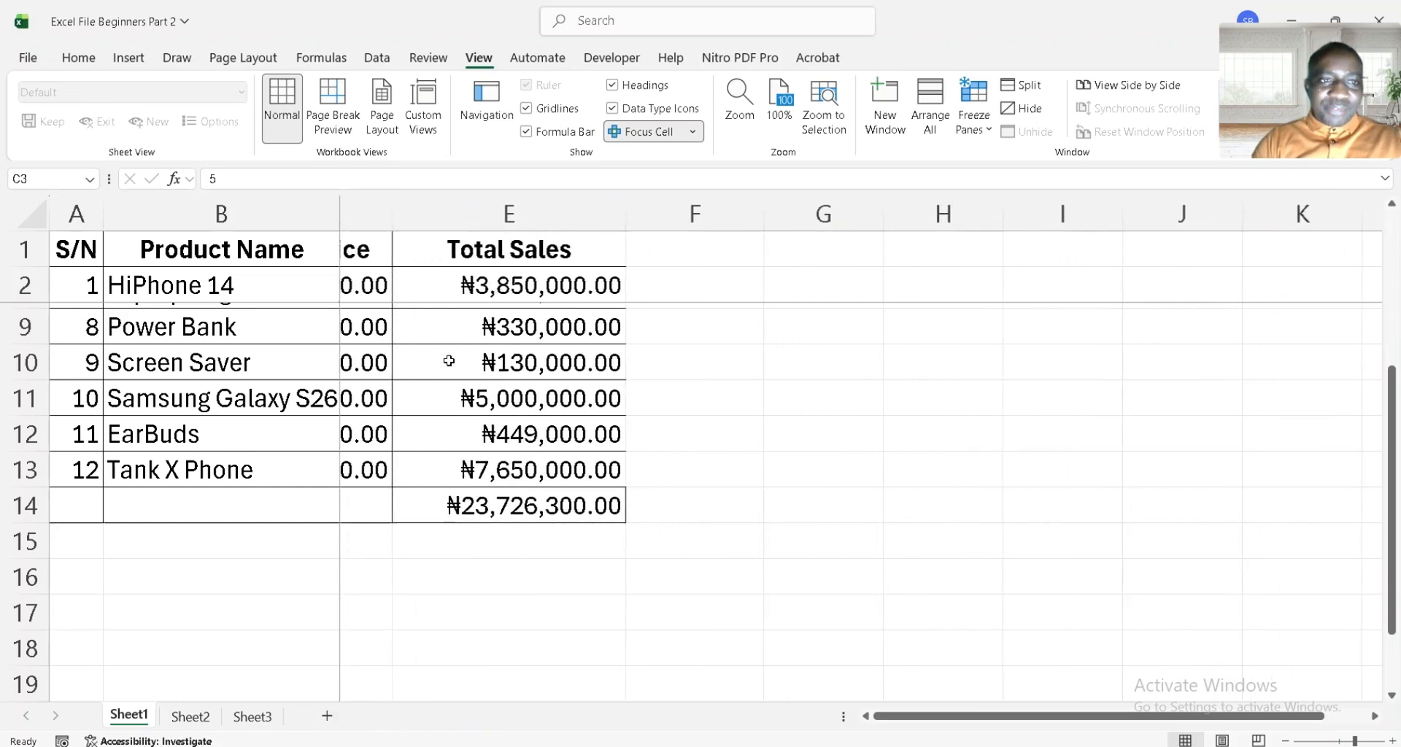
pyautogui.hscroll(-3, 503, 363)
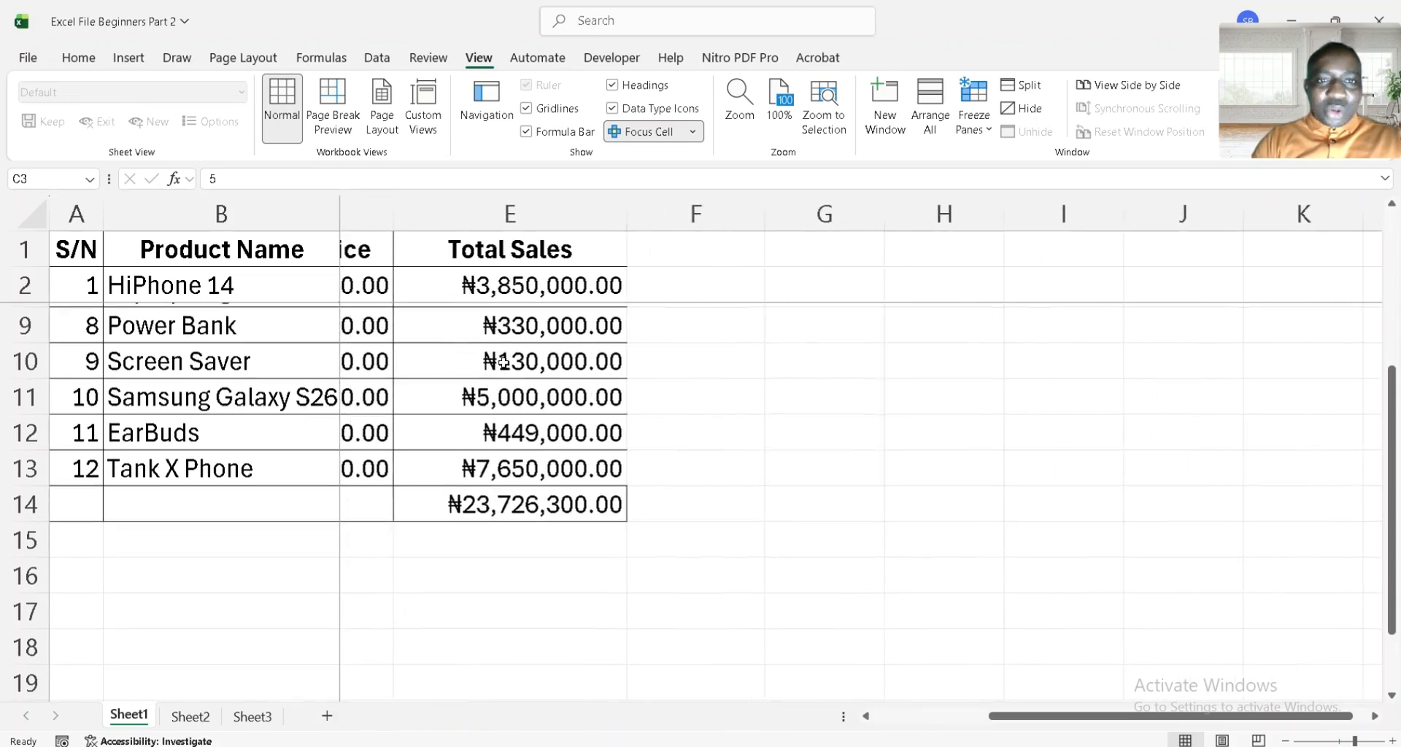
pyautogui.click(556, 397)
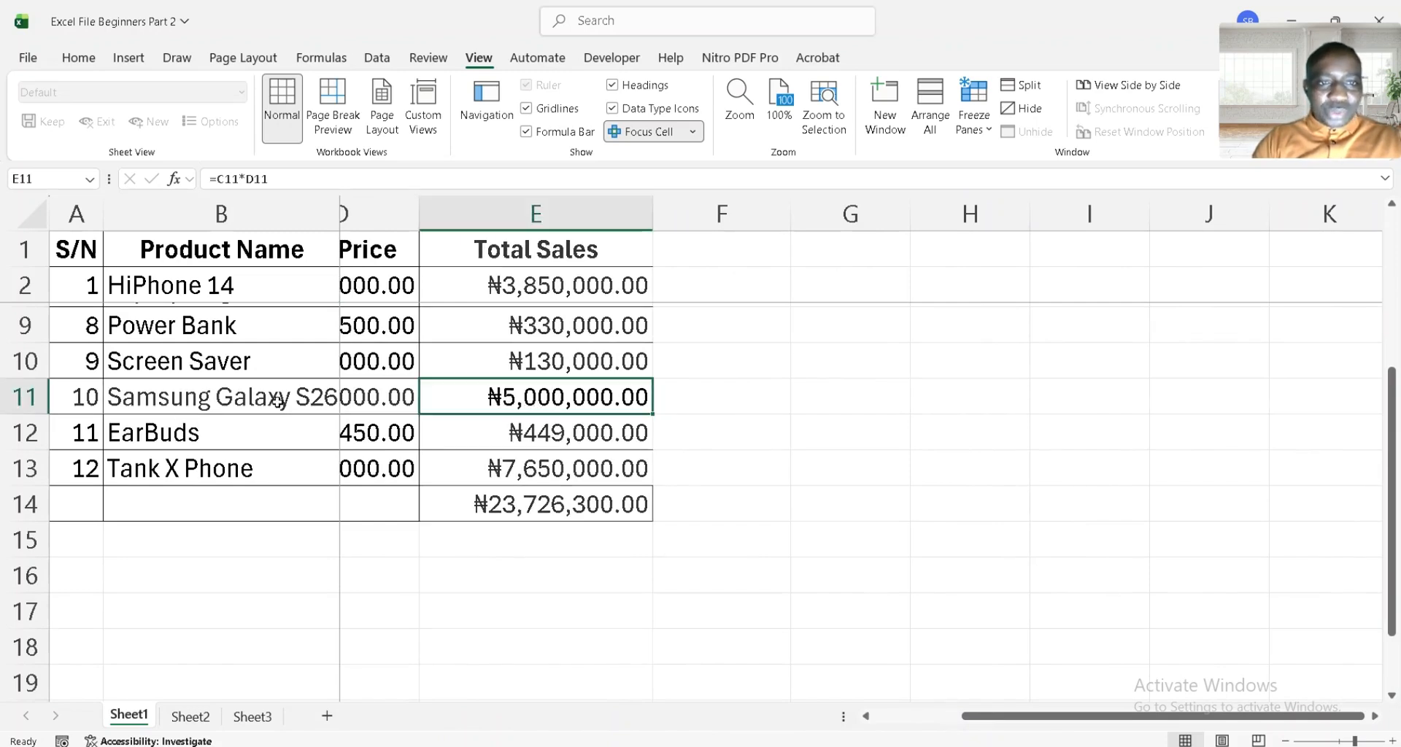
pyautogui.hscroll(-3, 497, 398)
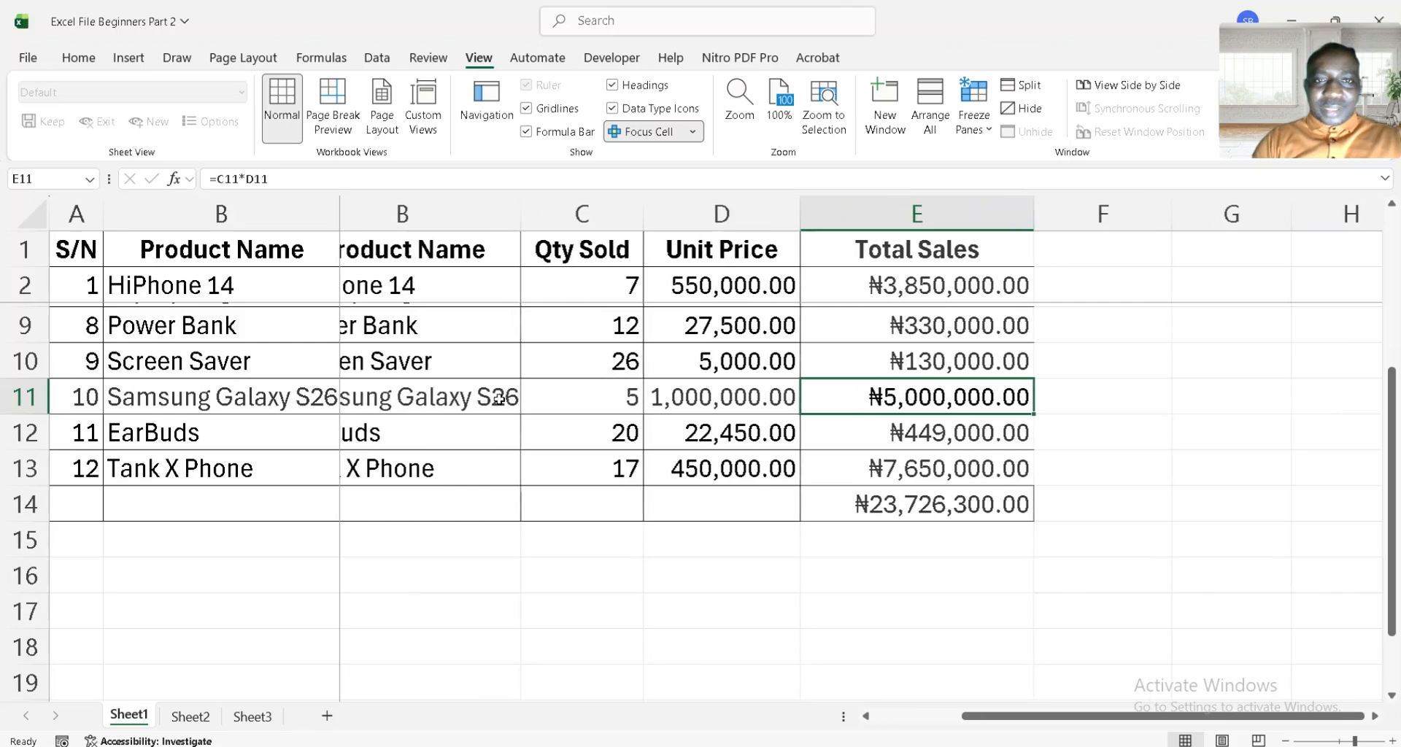
pyautogui.scroll(3, 499, 399)
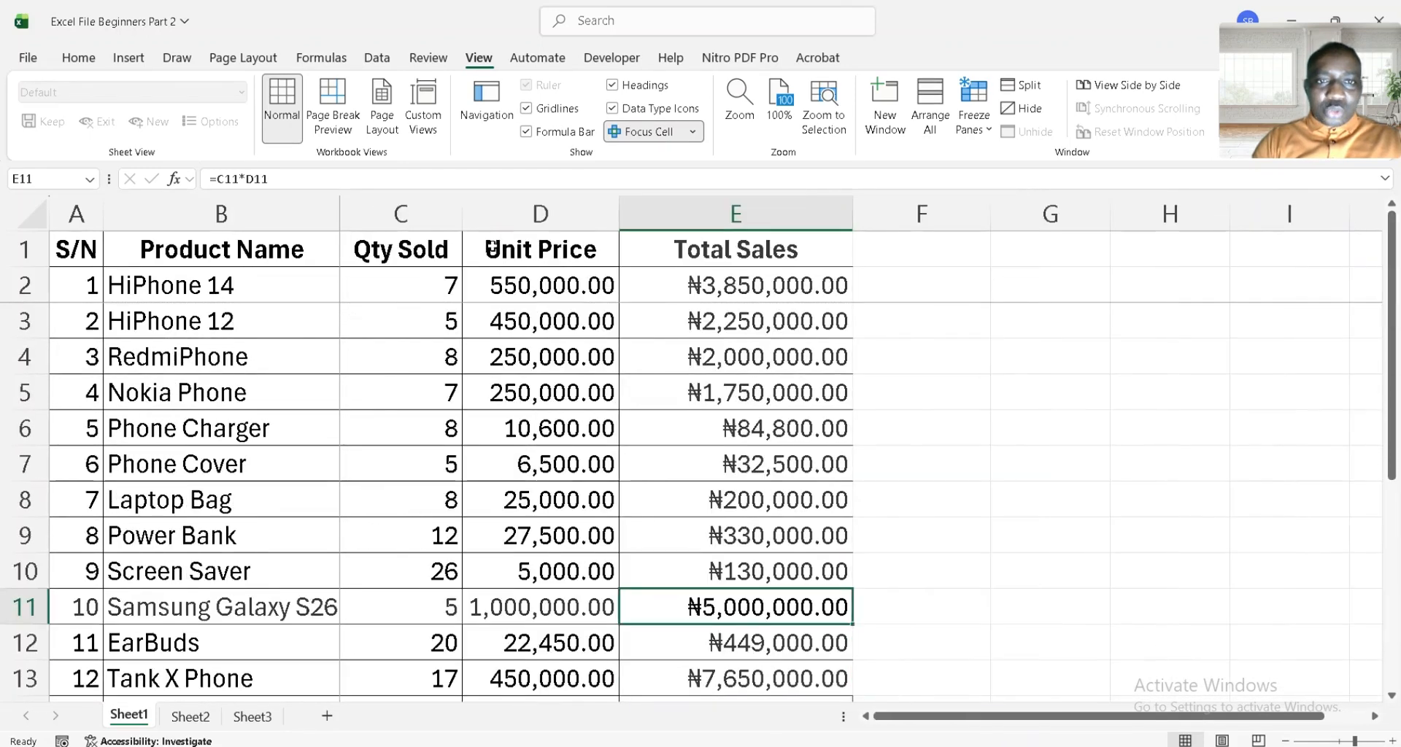
pyautogui.click(492, 247)
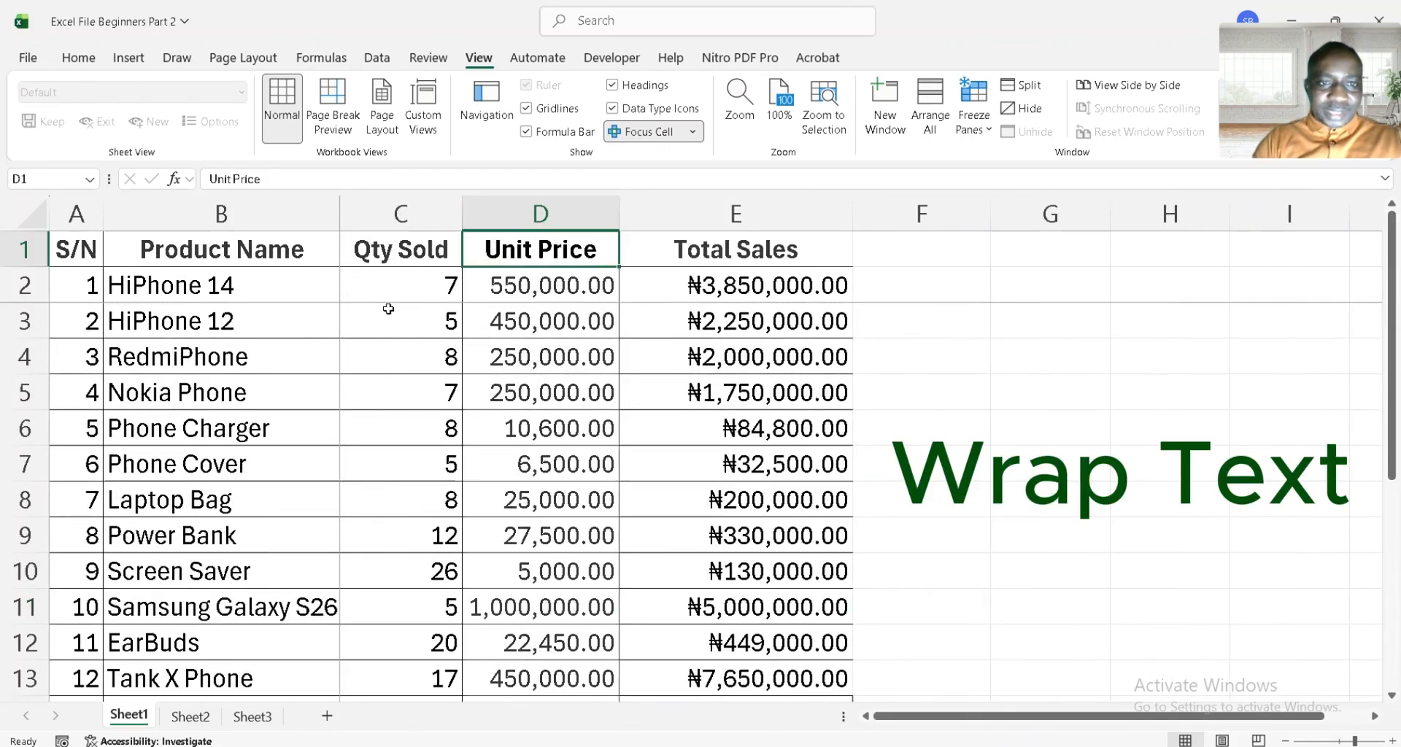
pyautogui.hscroll(-3, 387, 309)
pyautogui.hscroll(3, 542, 302)
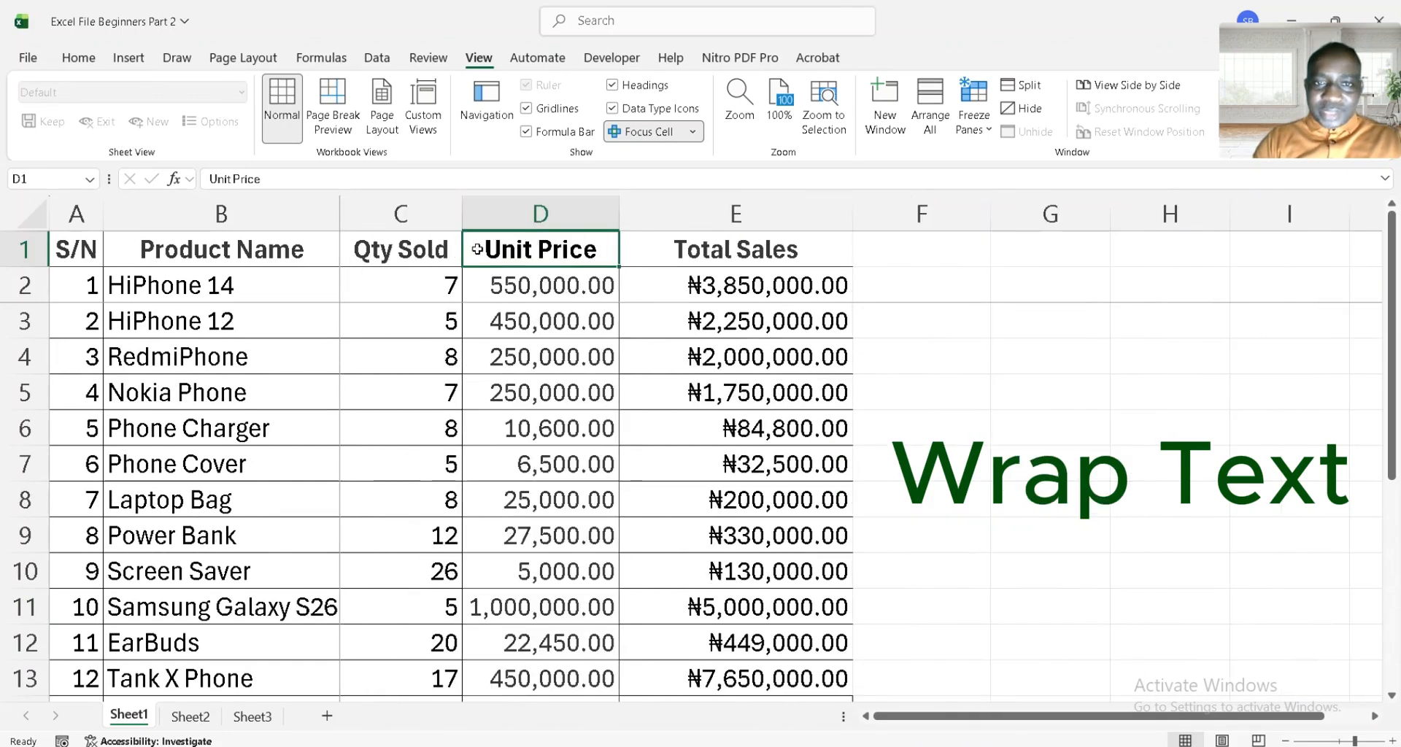
# Extend the header in cell B1 so it reads "Product Name Sunky B Ent"
pyautogui.click(307, 245)
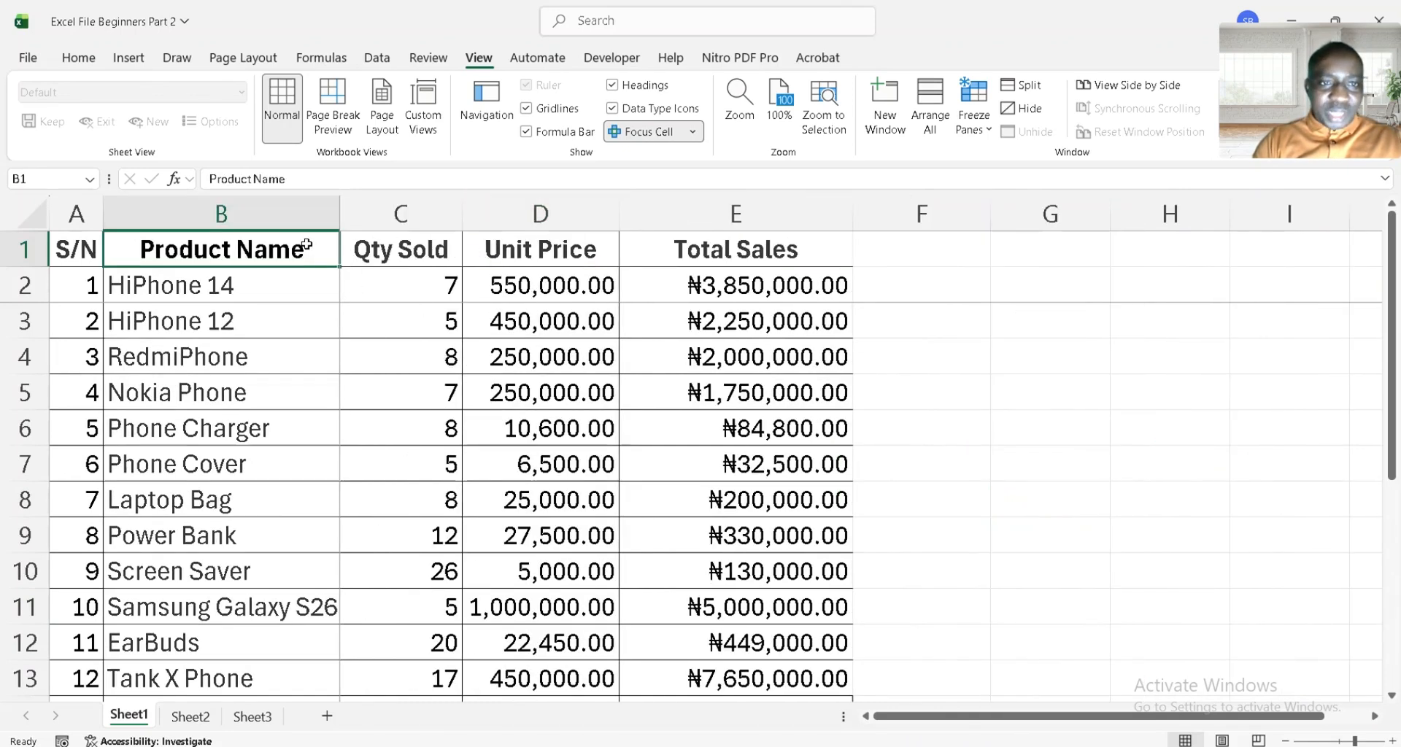
pyautogui.click(310, 178)
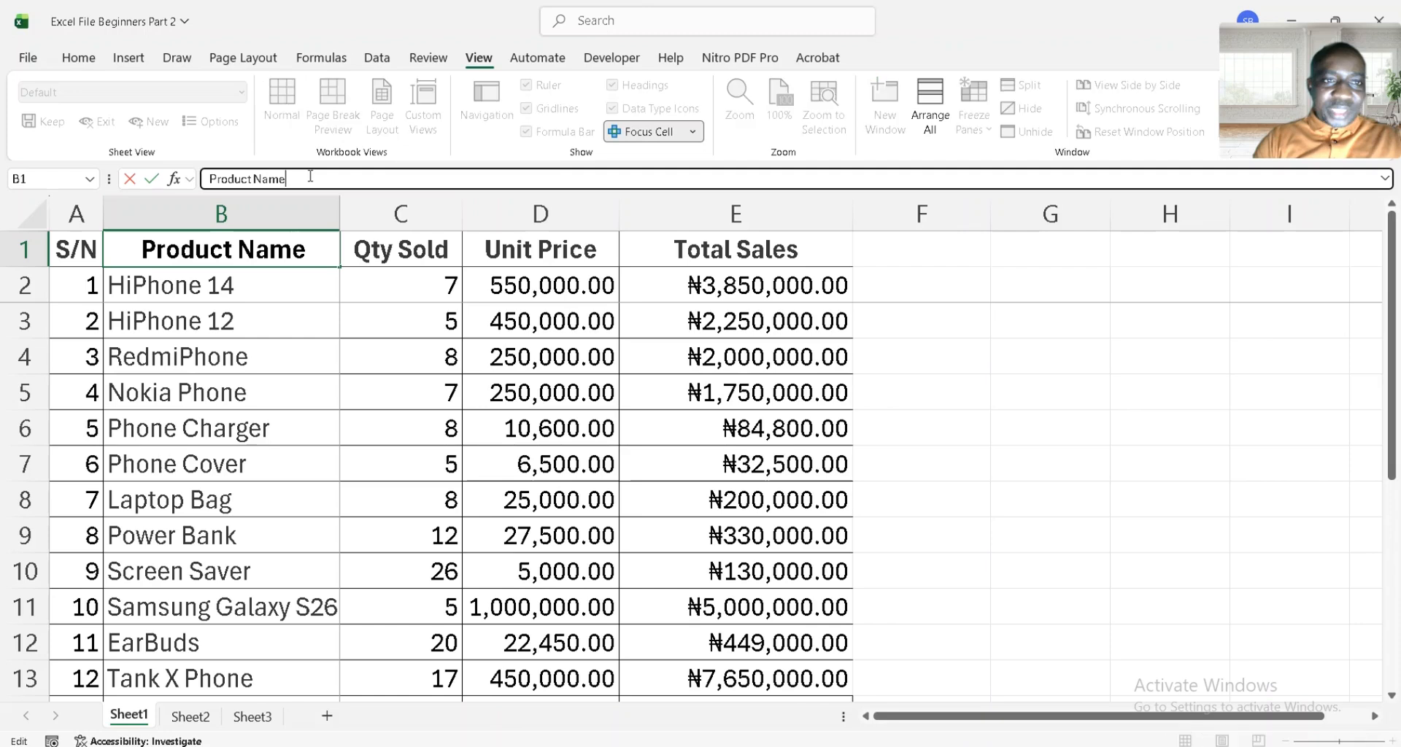
pyautogui.doubleClick(317, 246)
pyautogui.click(317, 246)
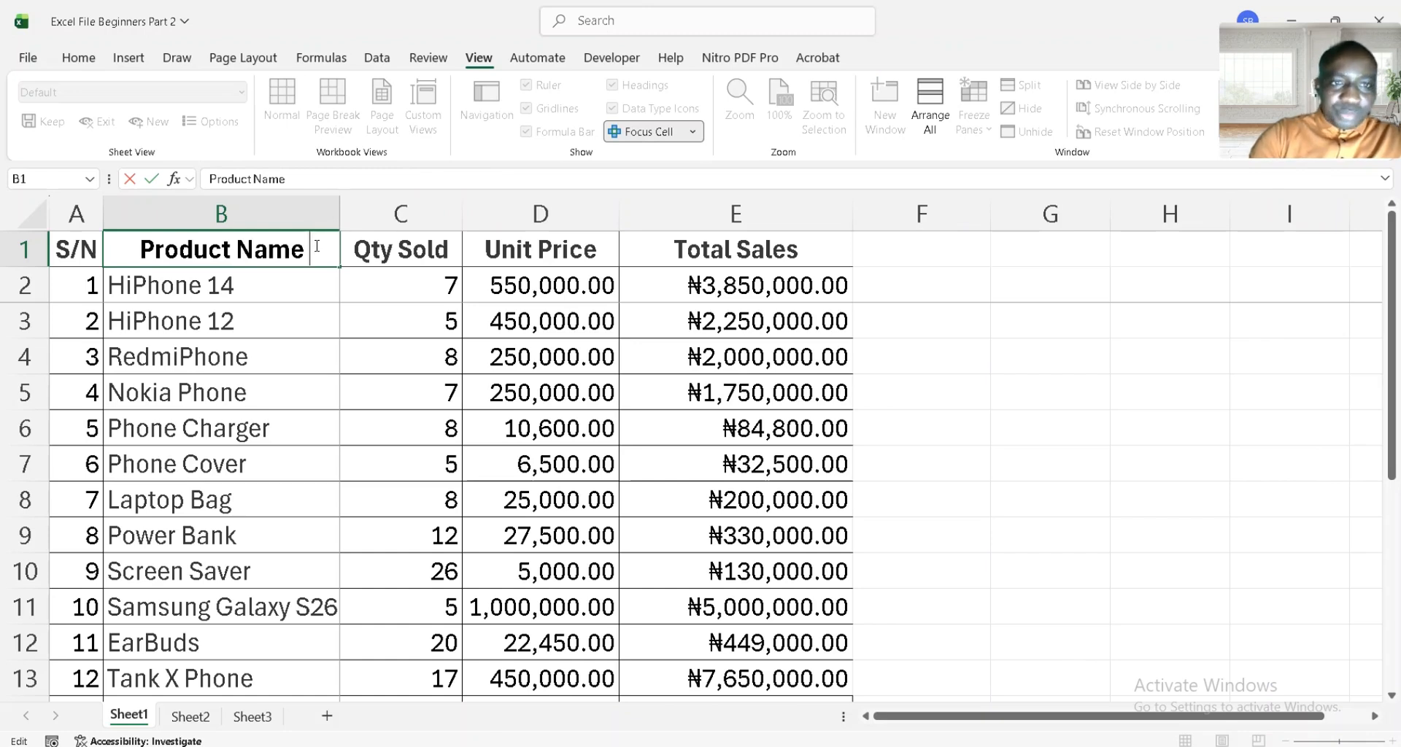
pyautogui.write('Sun')
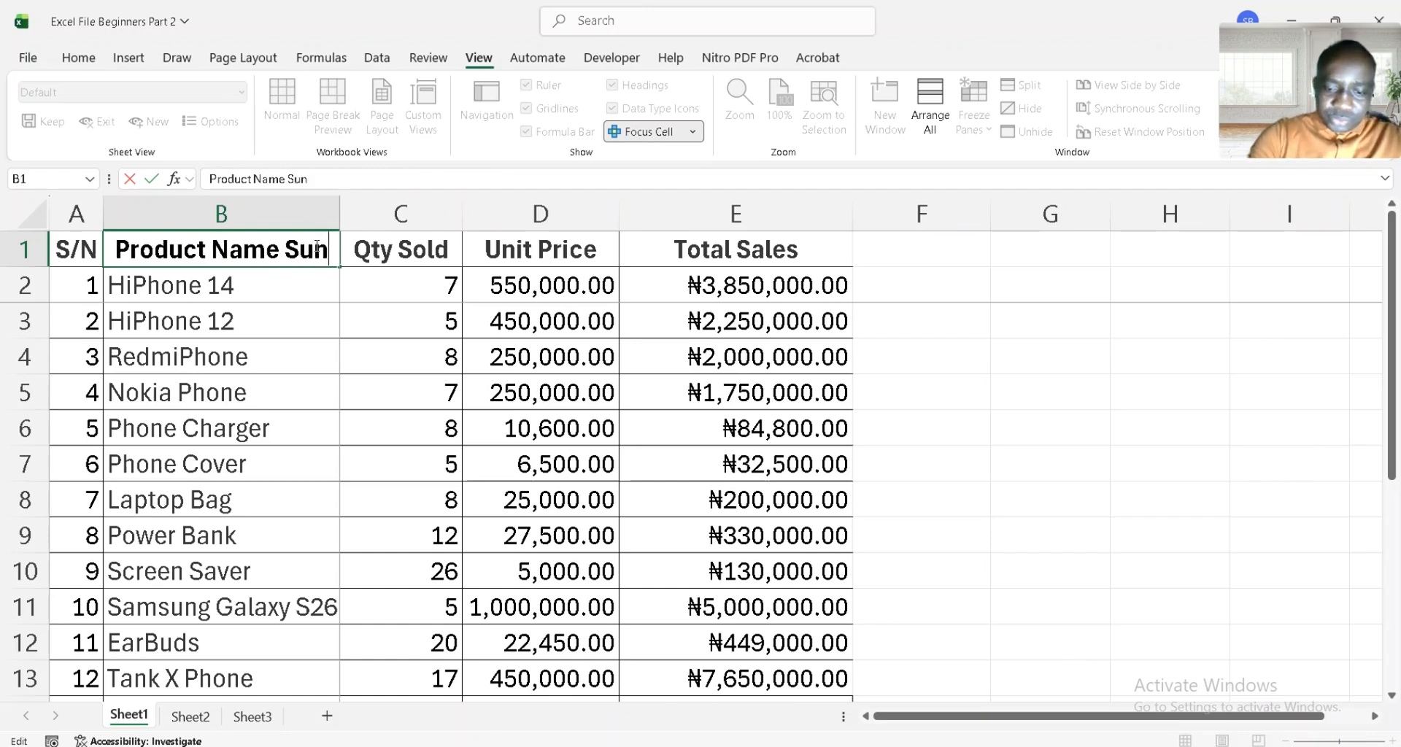
pyautogui.write('ky B')
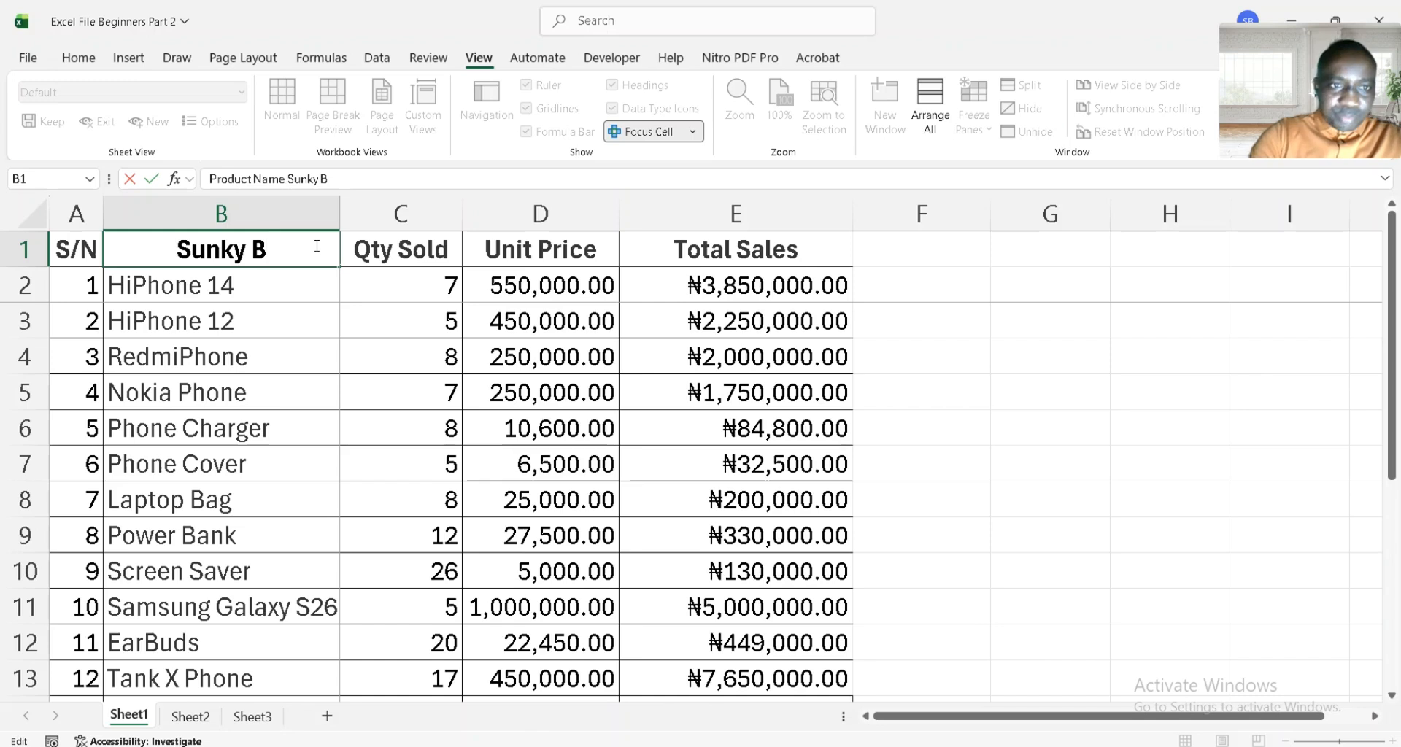
pyautogui.write(' Ent')
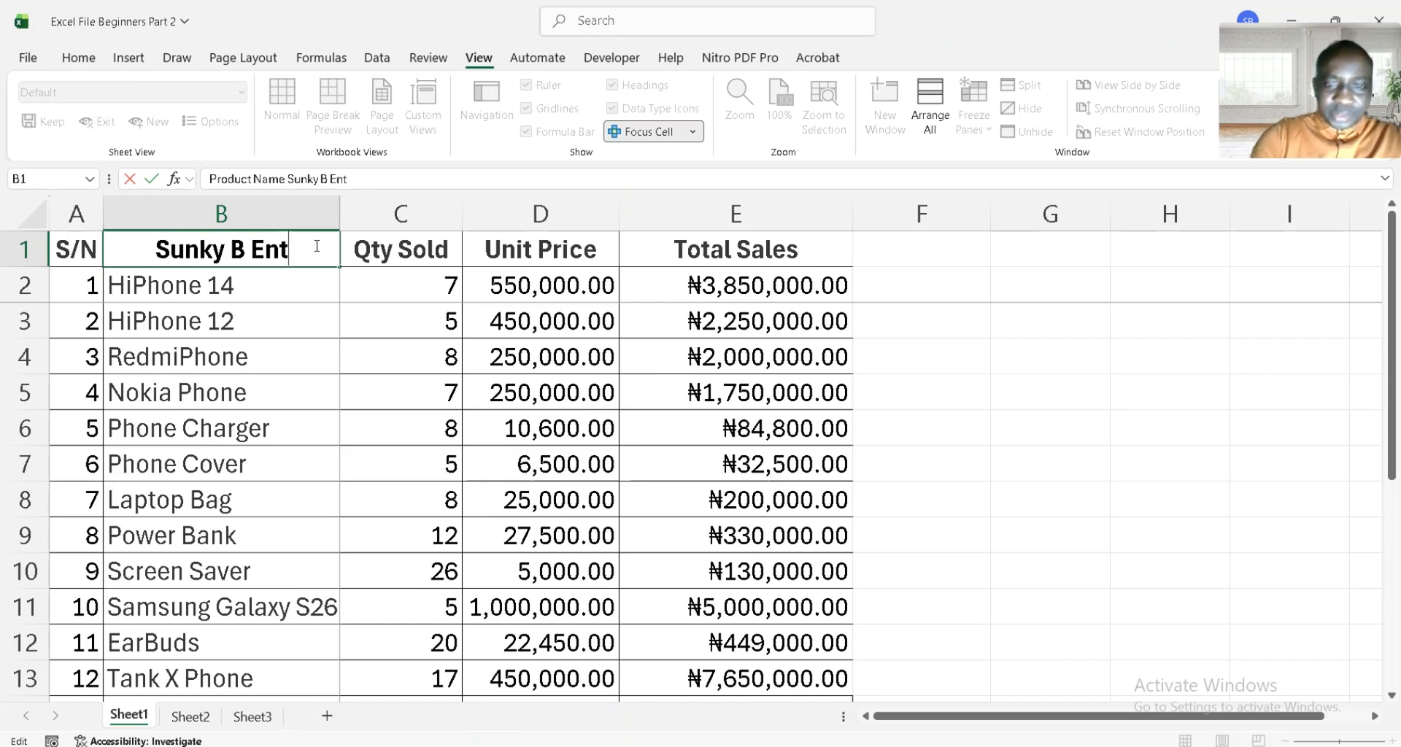
pyautogui.press('Return')
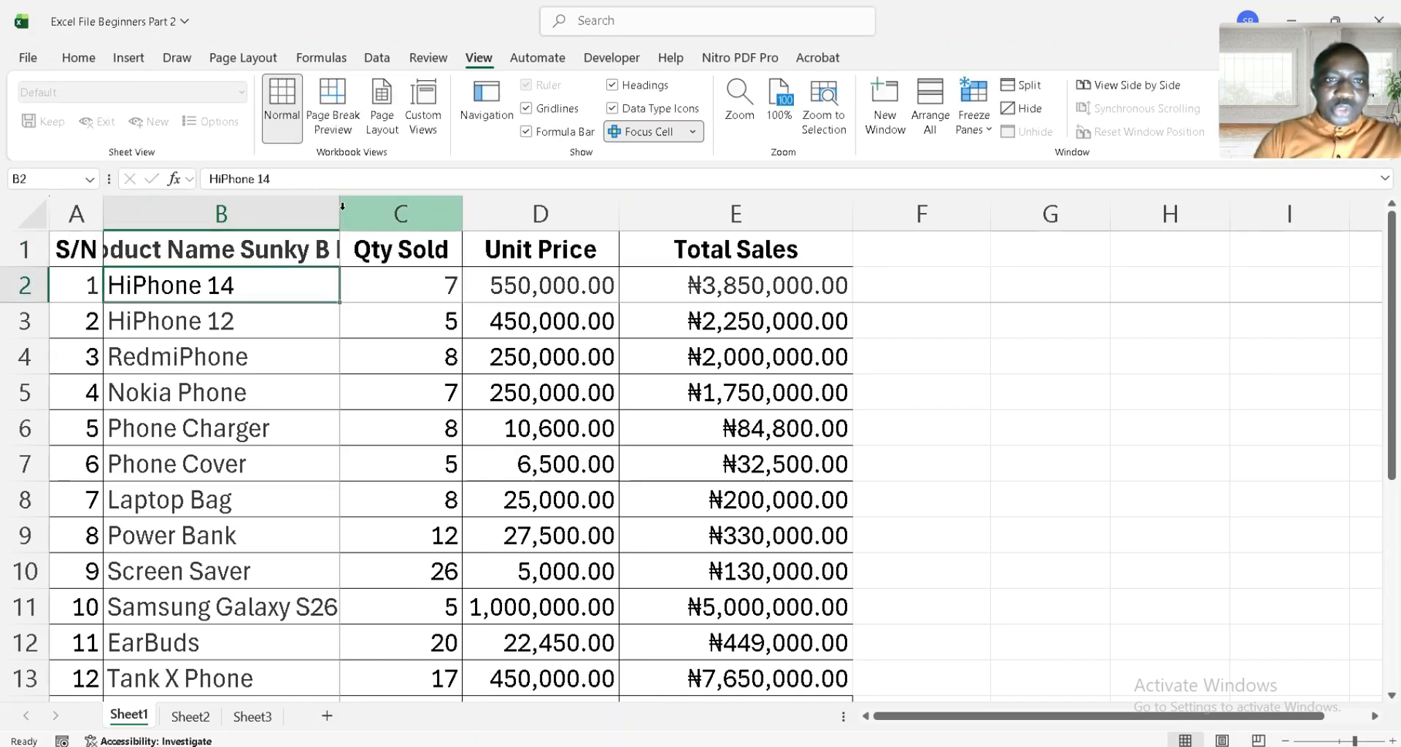
# Wrap the text of header cell B1, switching the wrapping off and on again to compare both displays
pyautogui.click(262, 242)
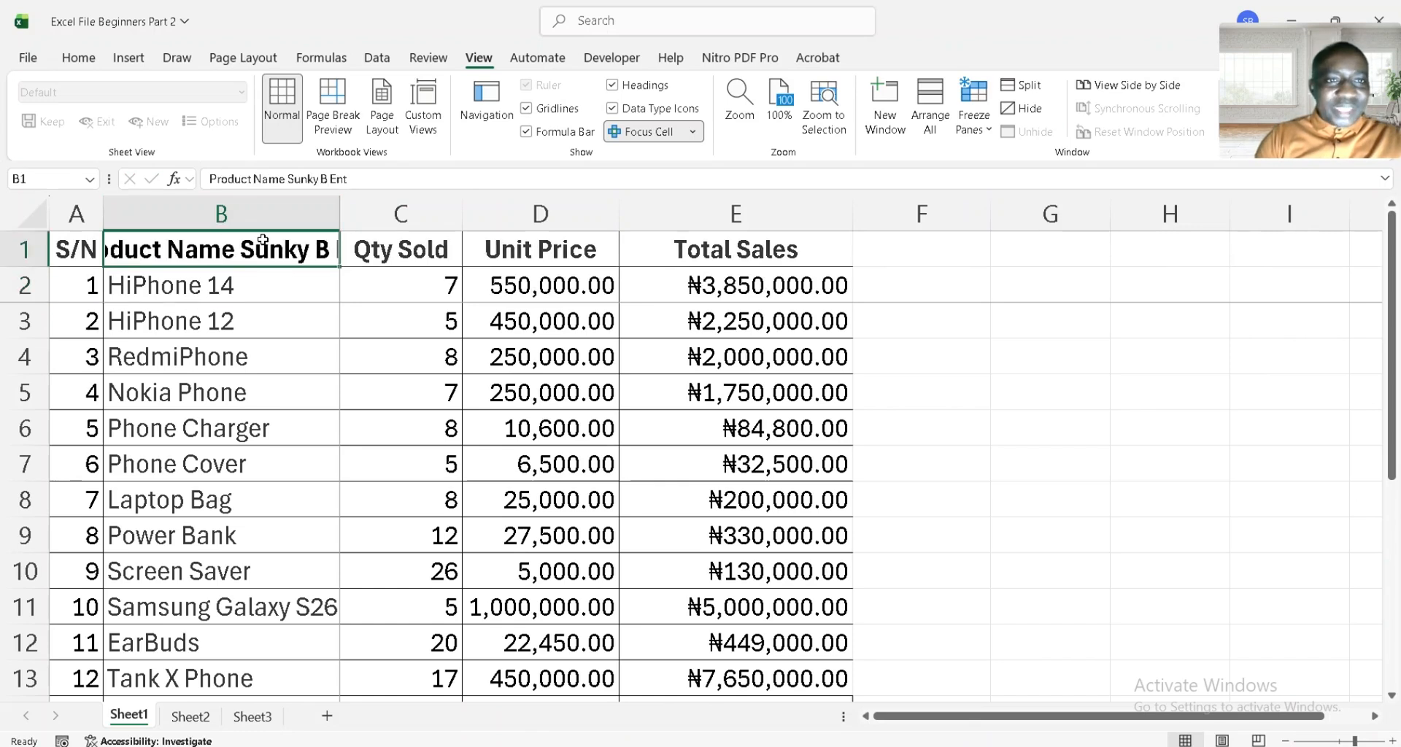
pyautogui.click(78, 58)
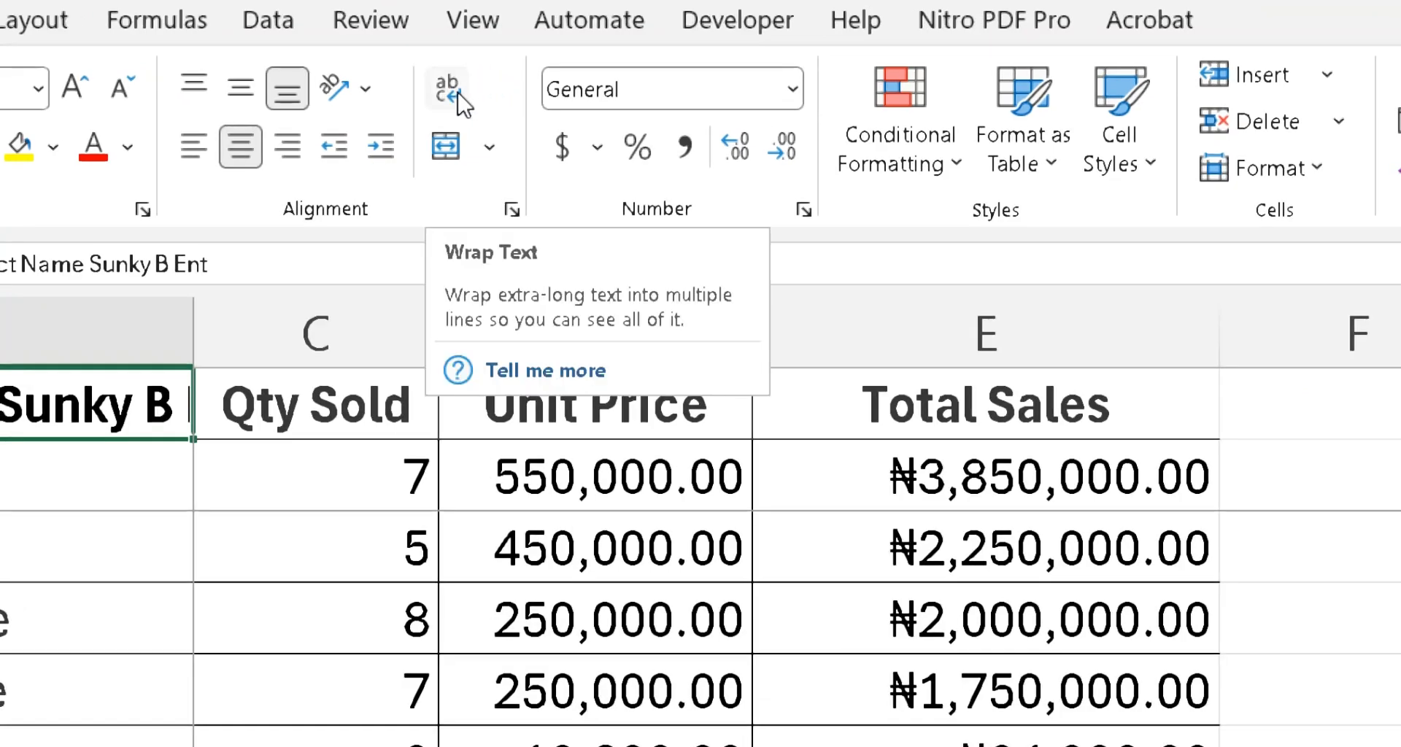
pyautogui.click(458, 100)
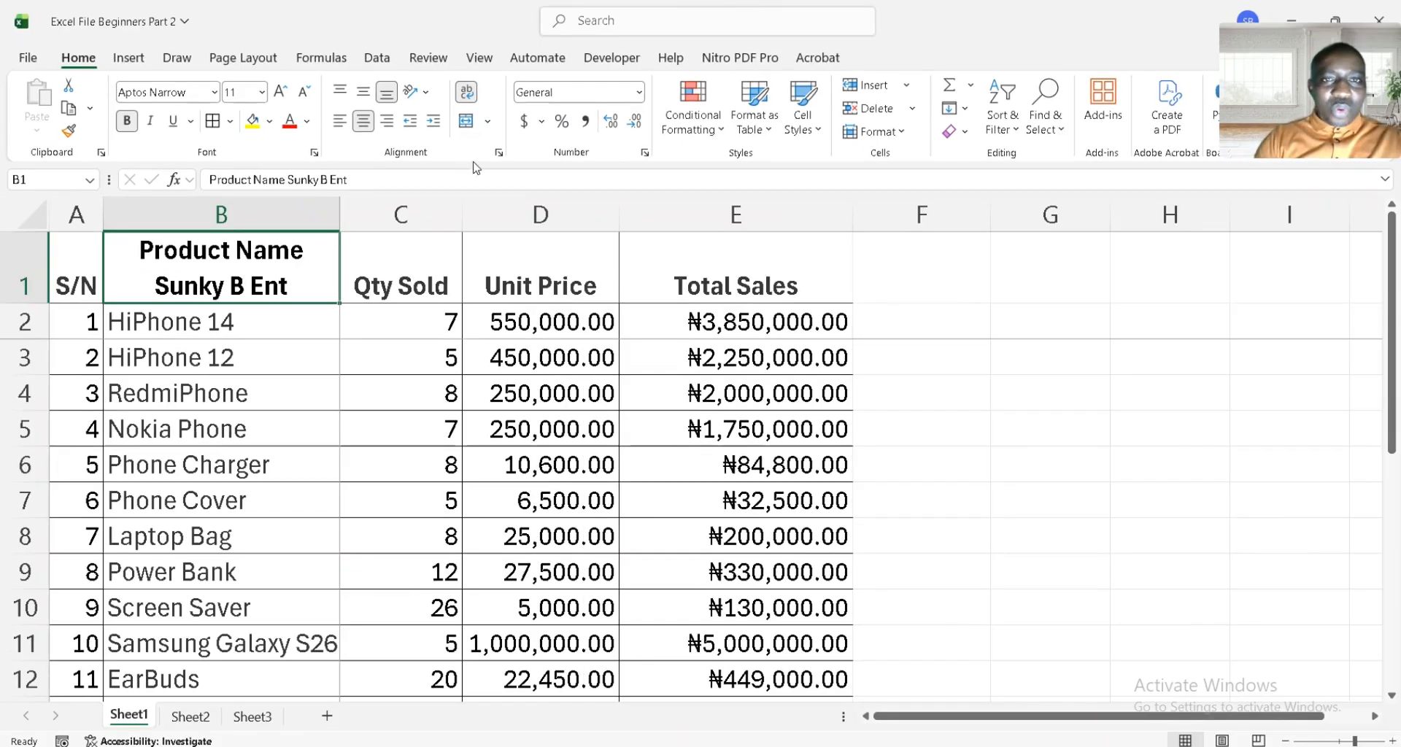
pyautogui.click(469, 95)
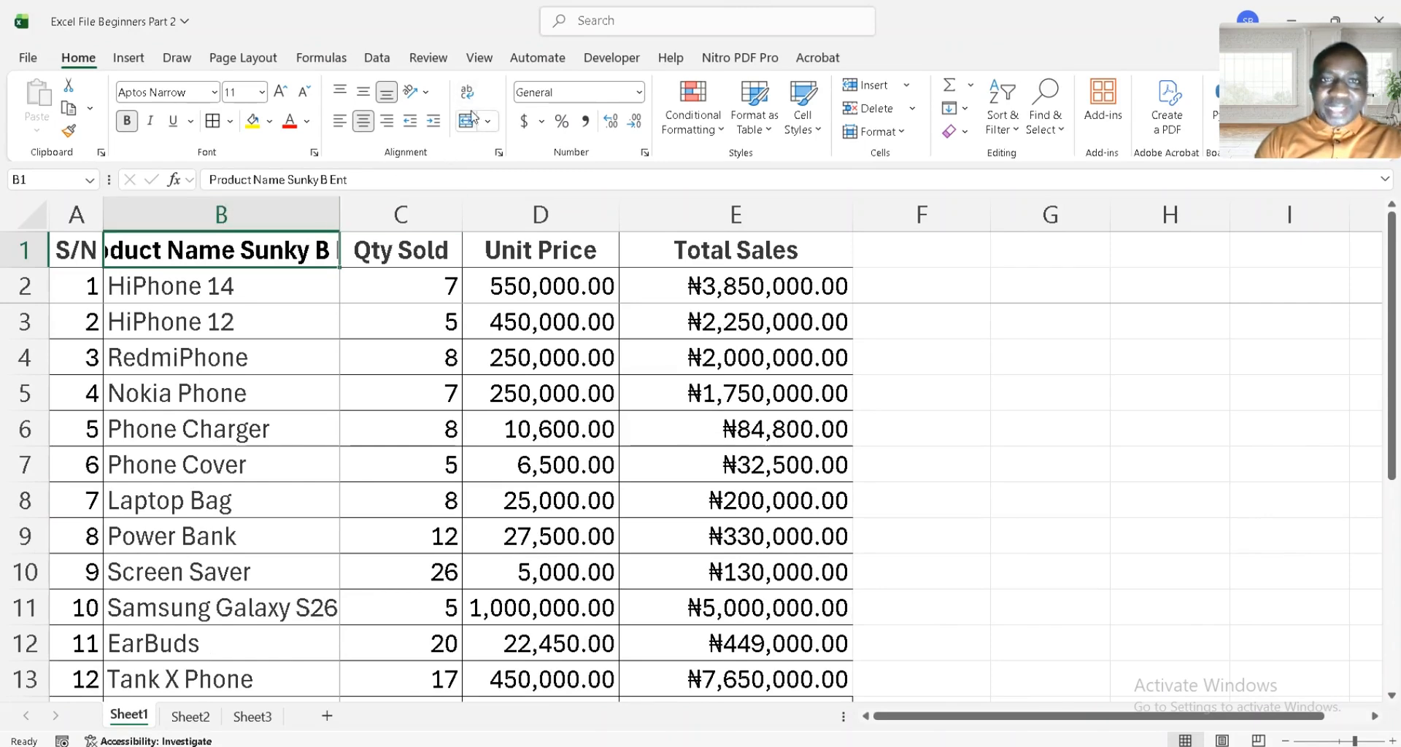
pyautogui.click(469, 95)
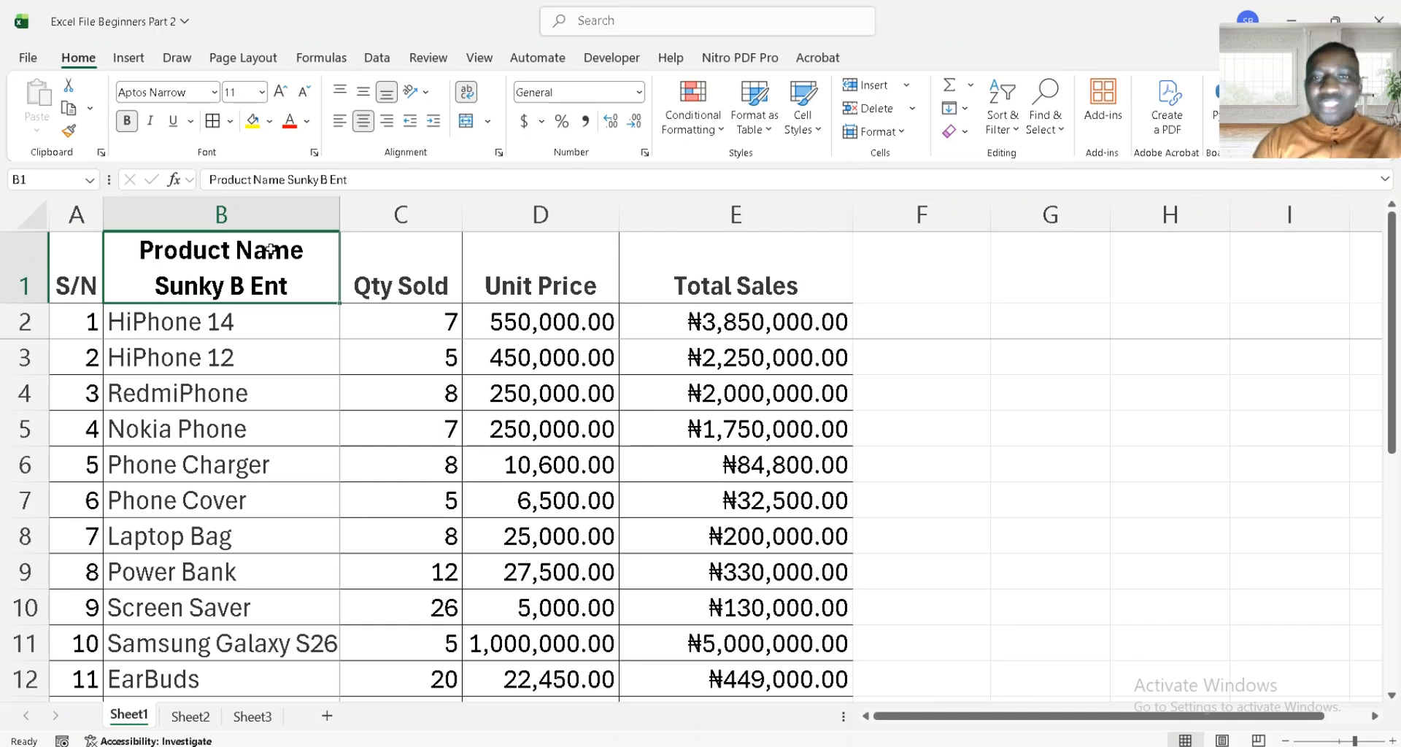
# Switch to Sheet2, which holds the dated sales table
pyautogui.click(190, 716)
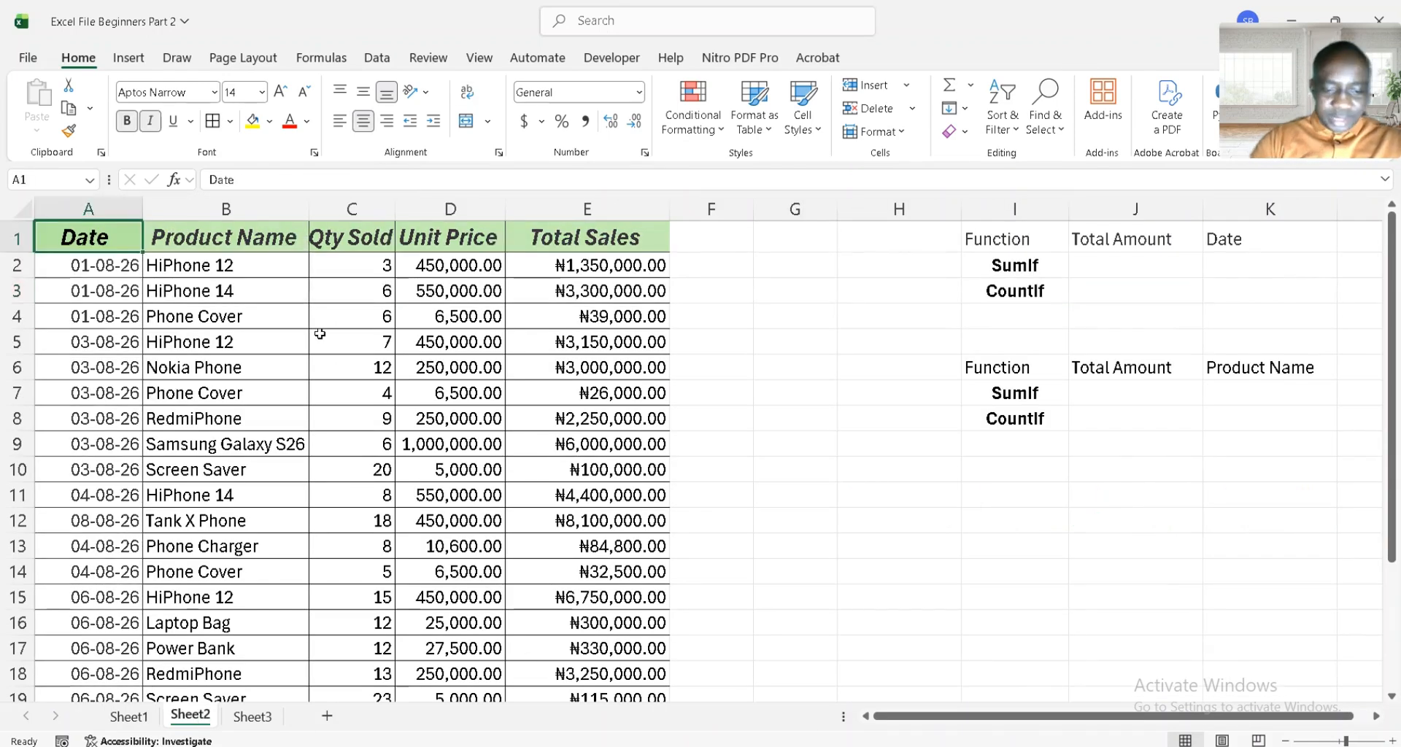
pyautogui.keyDown('ctrl'); pyautogui.scroll(3, 320, 333); pyautogui.keyUp('ctrl')
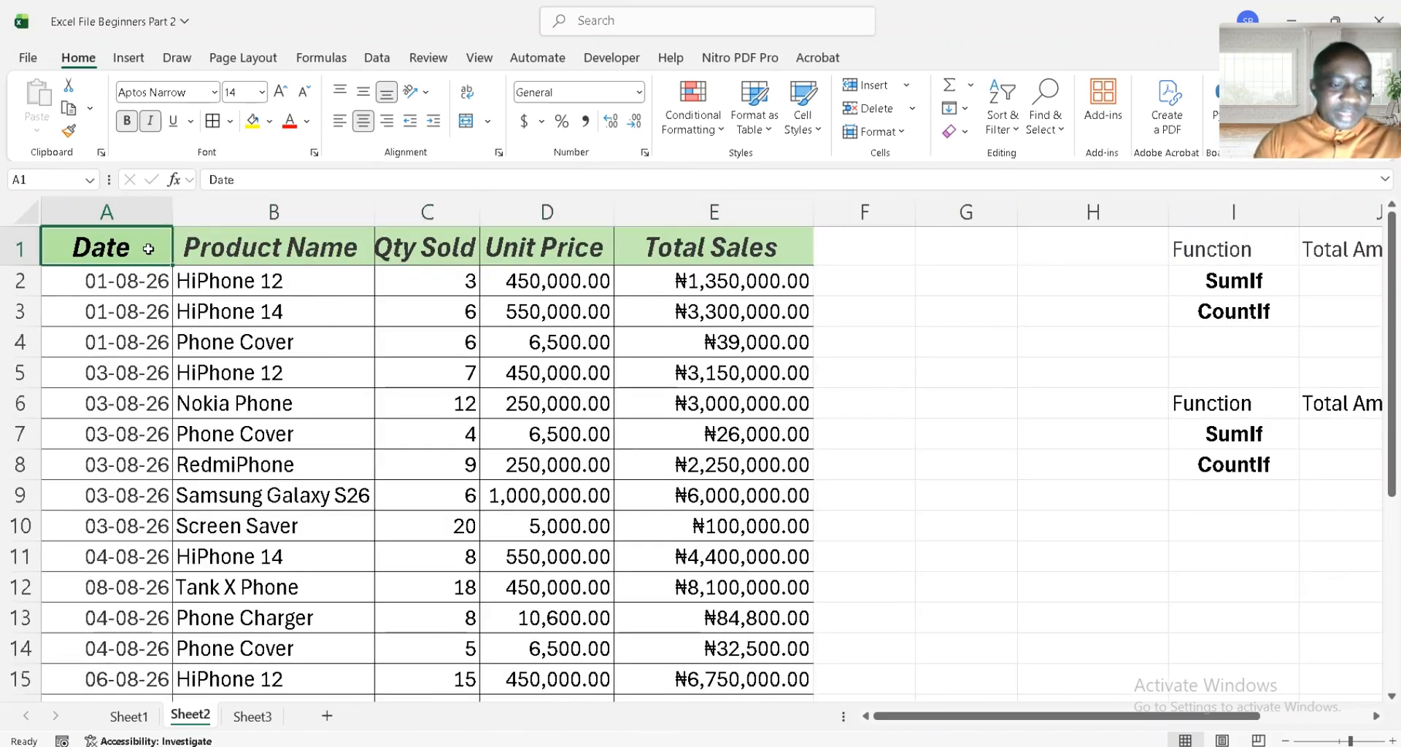
# Sort the sales table A1:E23 by Product Name on cell values in A to Z order, with headers included
pyautogui.hotkey('ctrl', 'shift', 'Right')
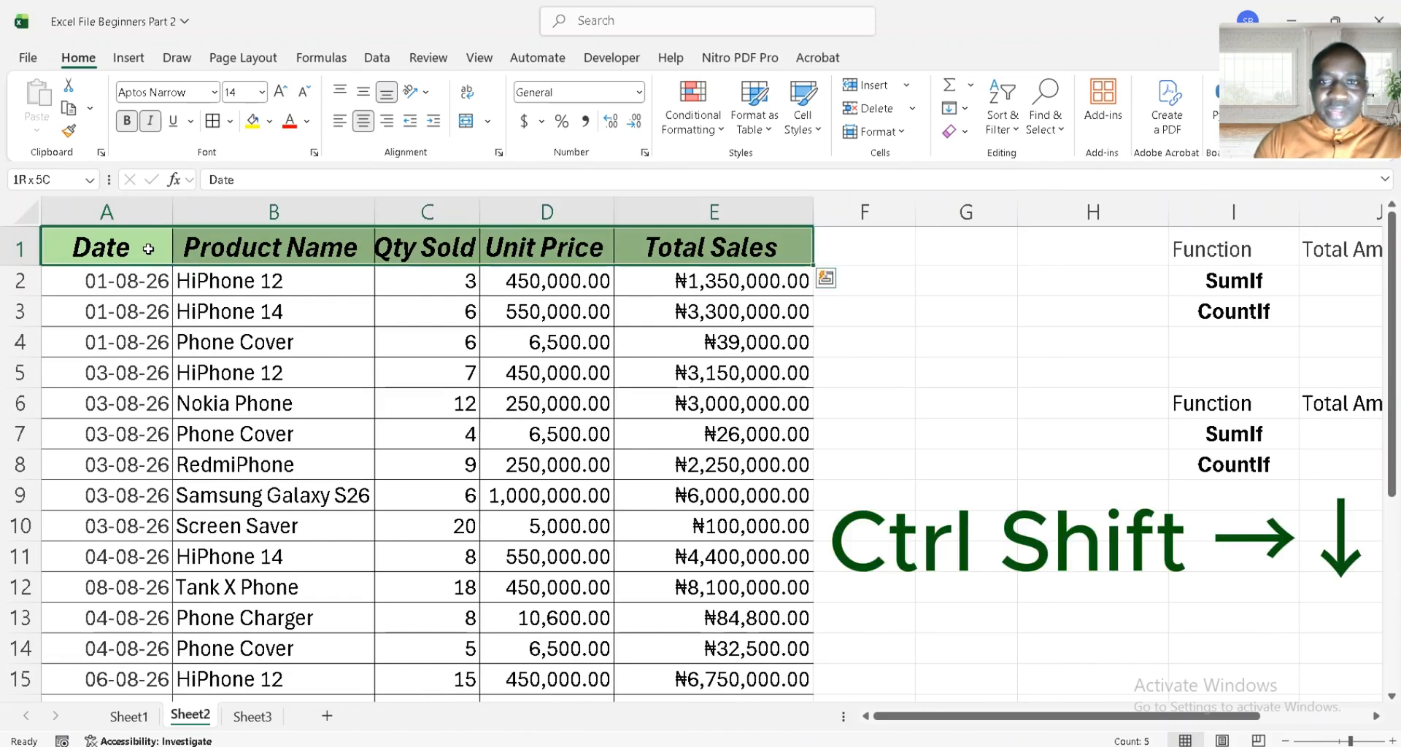
pyautogui.hotkey('ctrl', 'shift', 'Down')
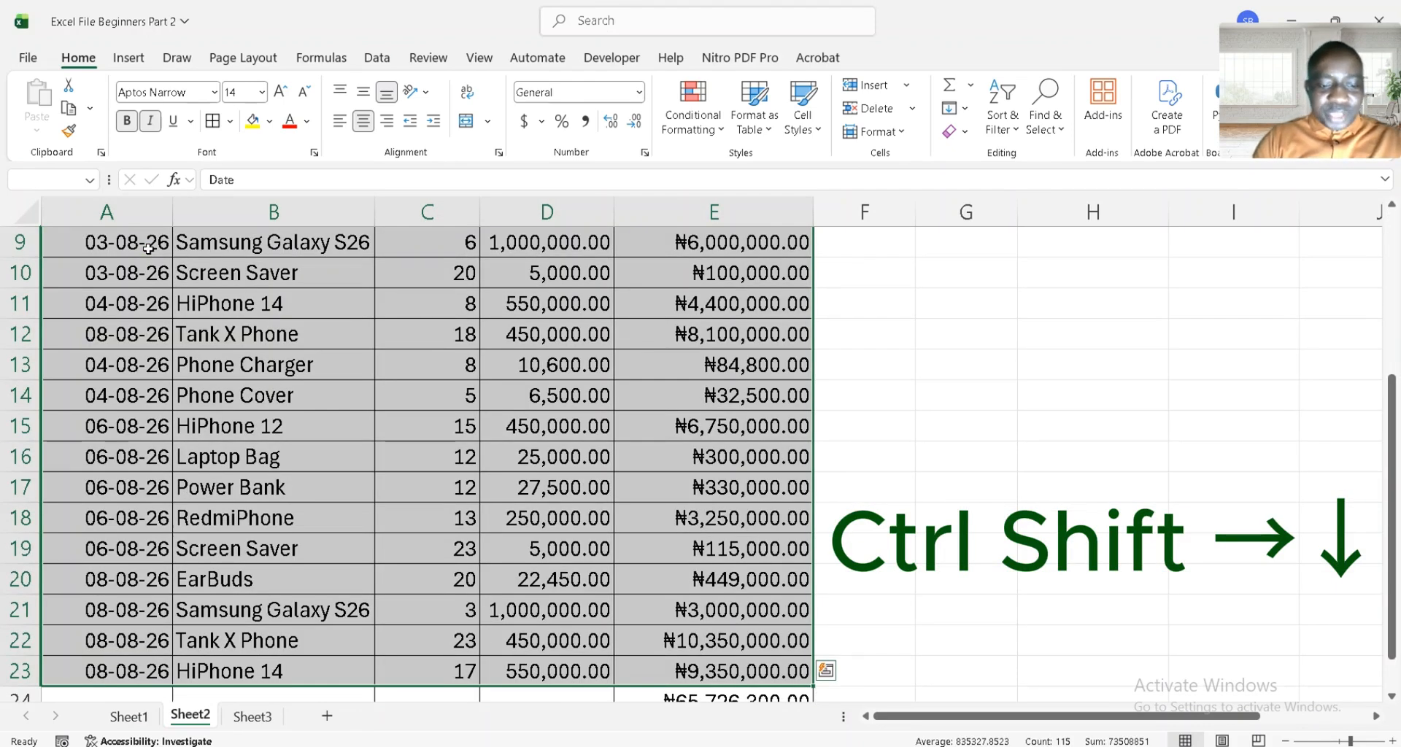
pyautogui.hotkey('alt', 'a')
pyautogui.press('s')
pyautogui.press('s')
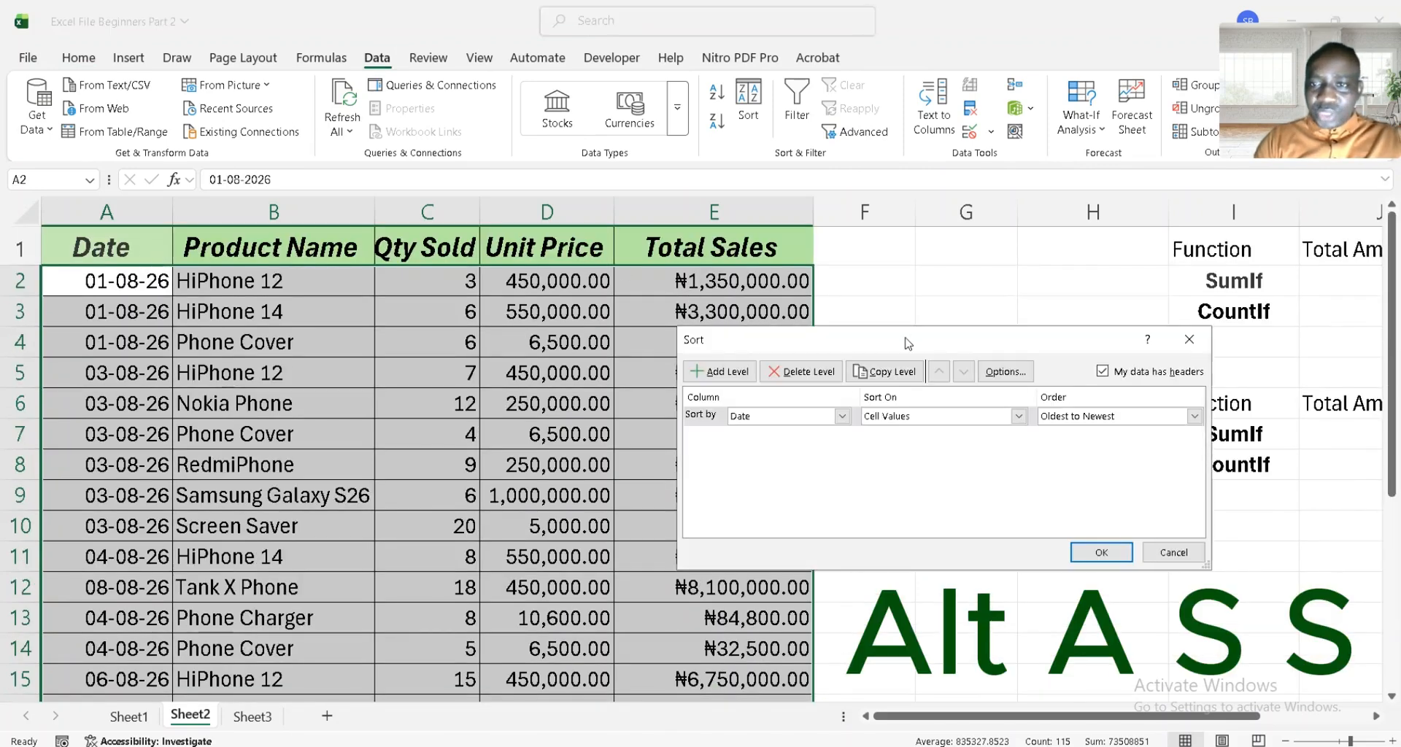
pyautogui.moveTo(907, 343); pyautogui.dragTo(738, 323)
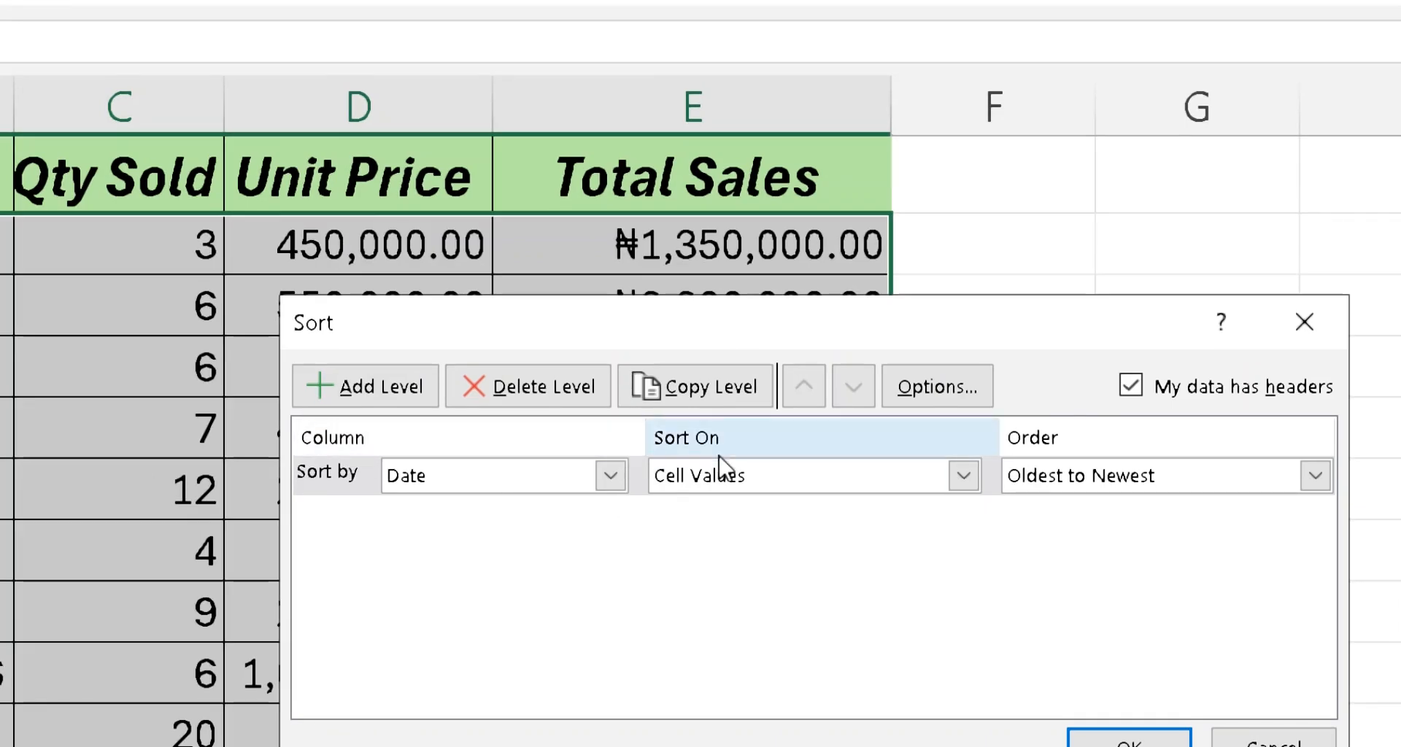
pyautogui.click(610, 477)
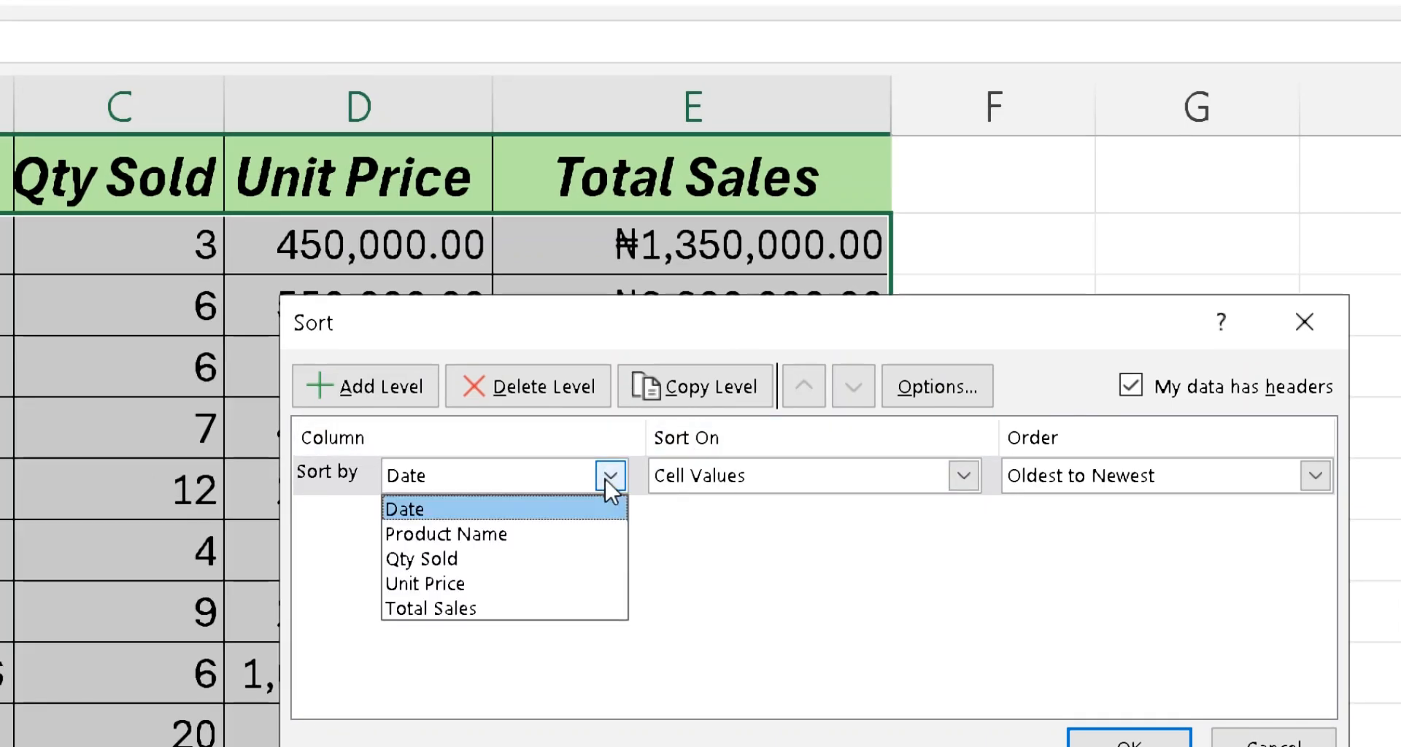
pyautogui.click(466, 543)
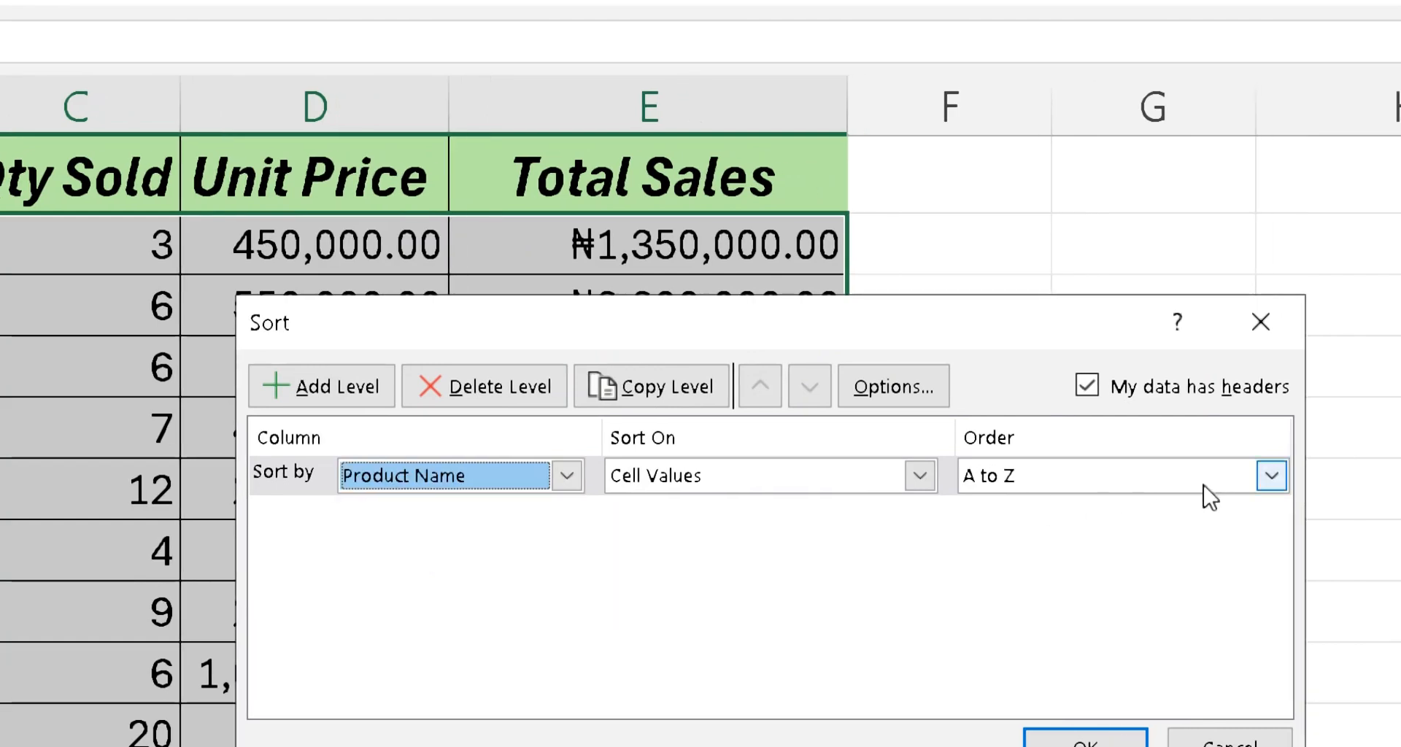
pyautogui.click(1098, 735)
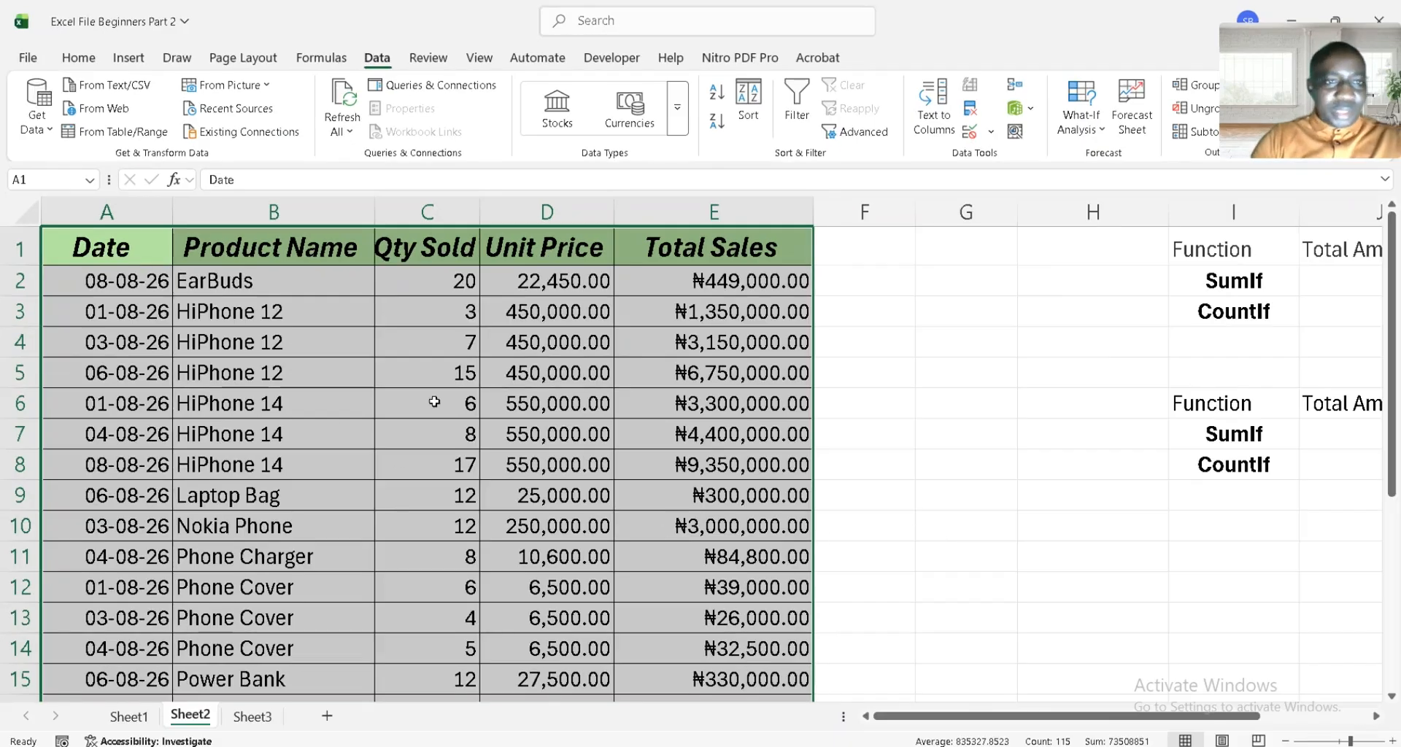
# Check the alphabetical order of the Product Name column from its first entry down to the last product row
pyautogui.click(255, 281)
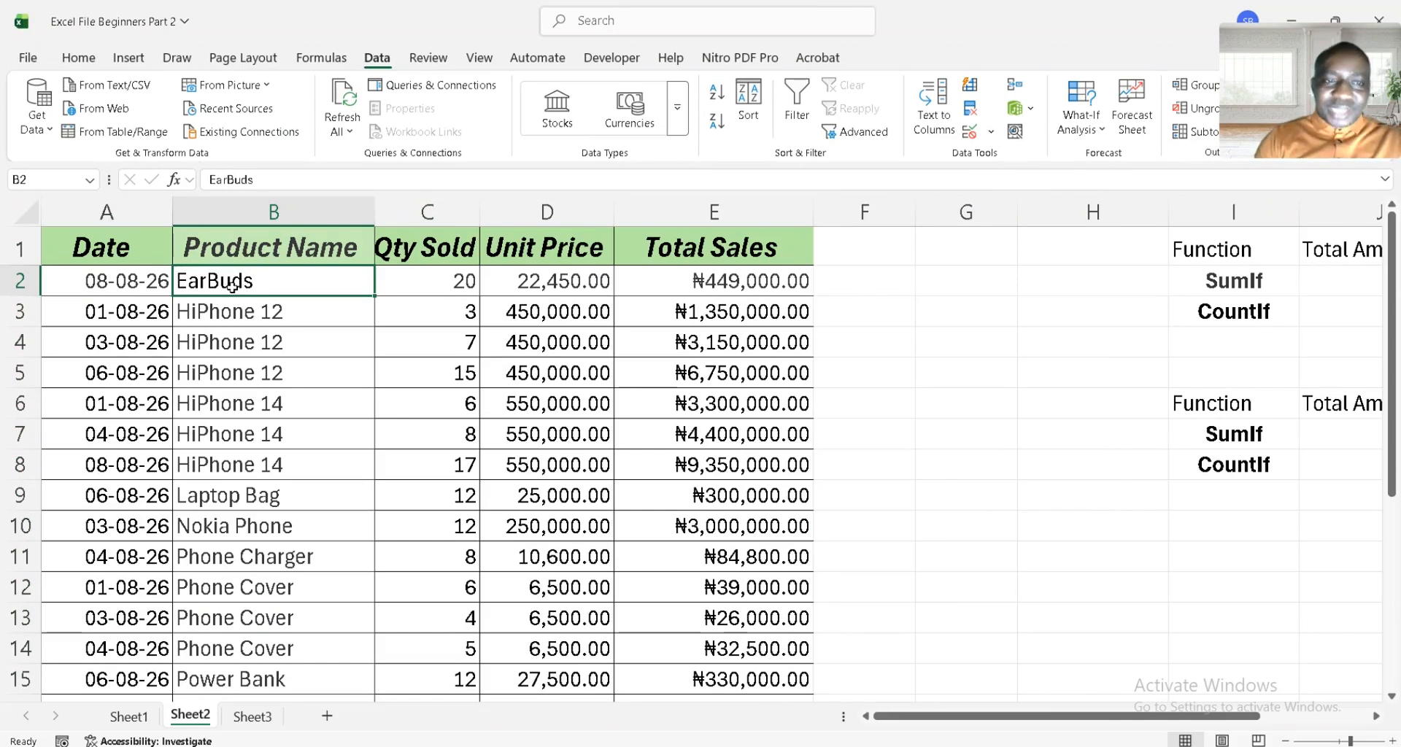
pyautogui.scroll(-1, 221, 394)
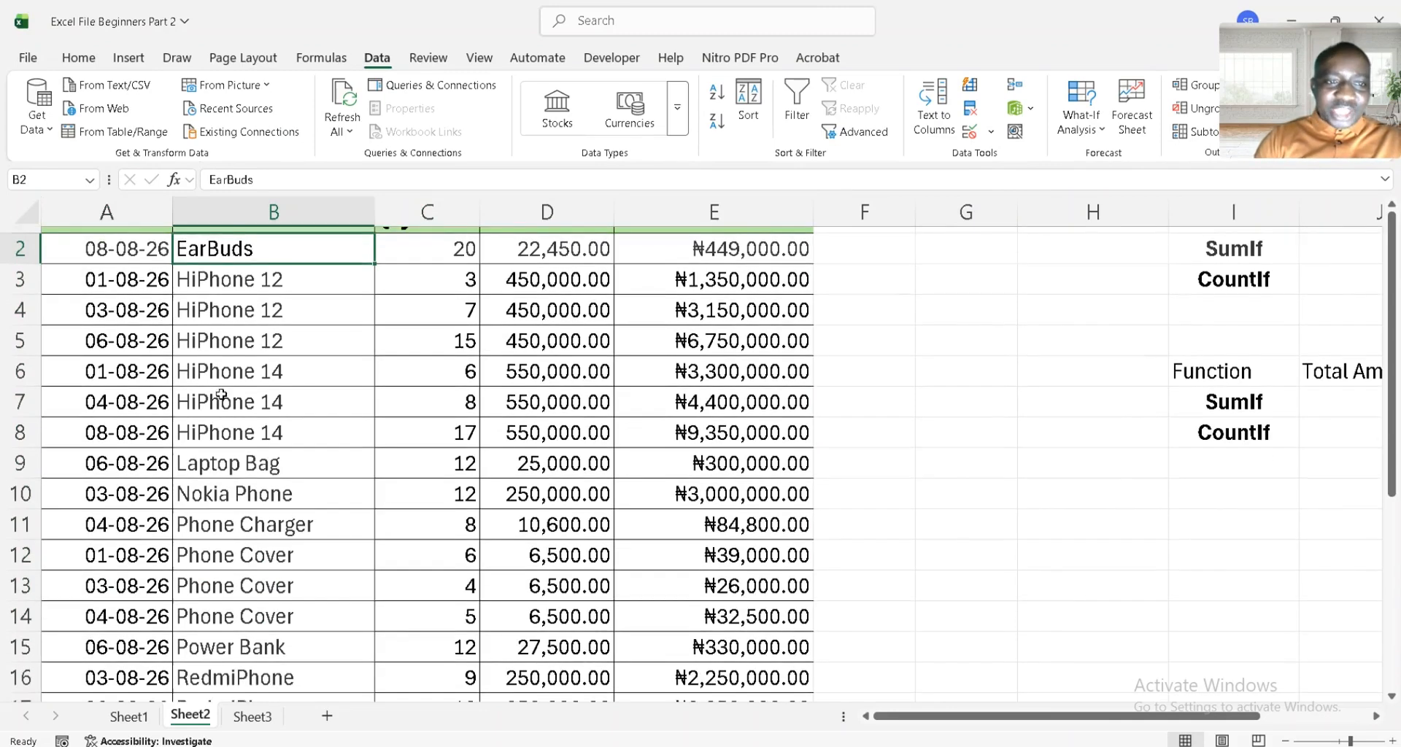
pyautogui.scroll(-1, 221, 394)
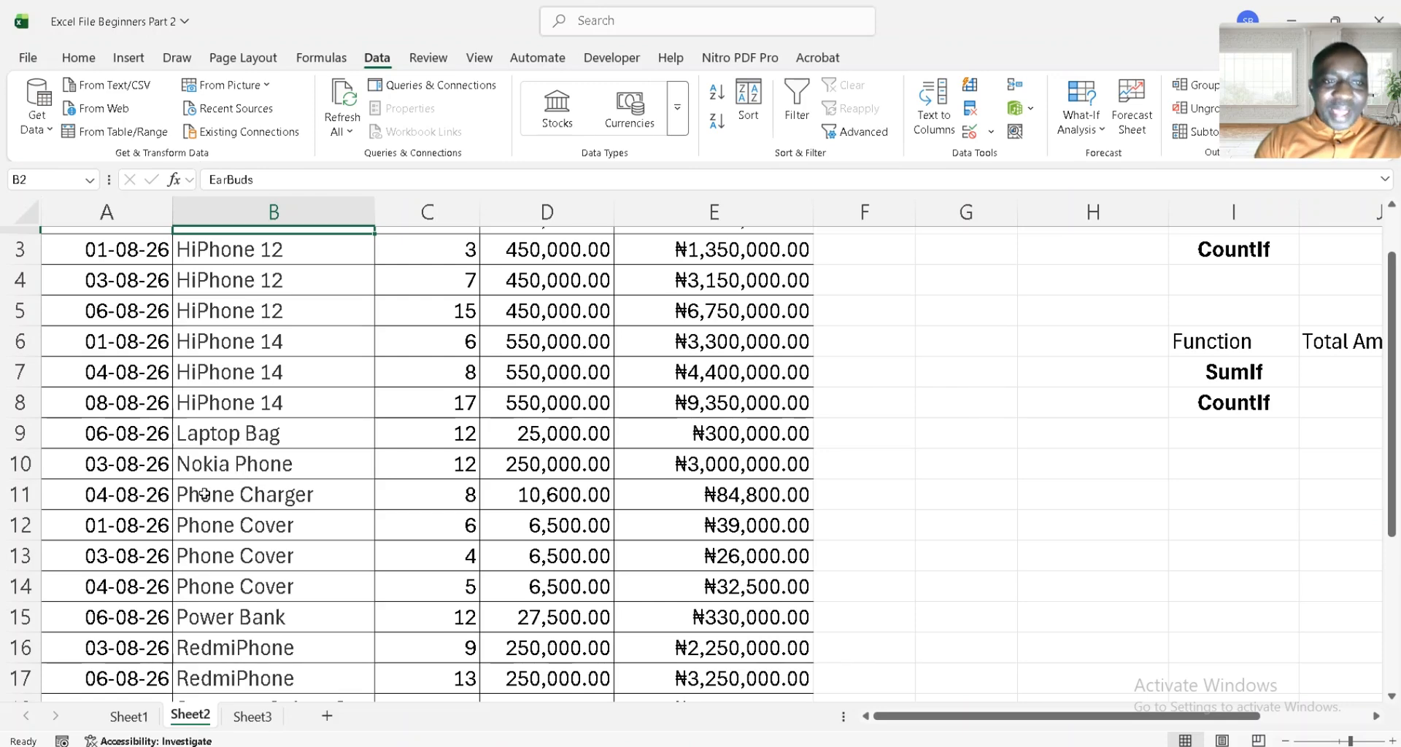
pyautogui.scroll(-3, 208, 526)
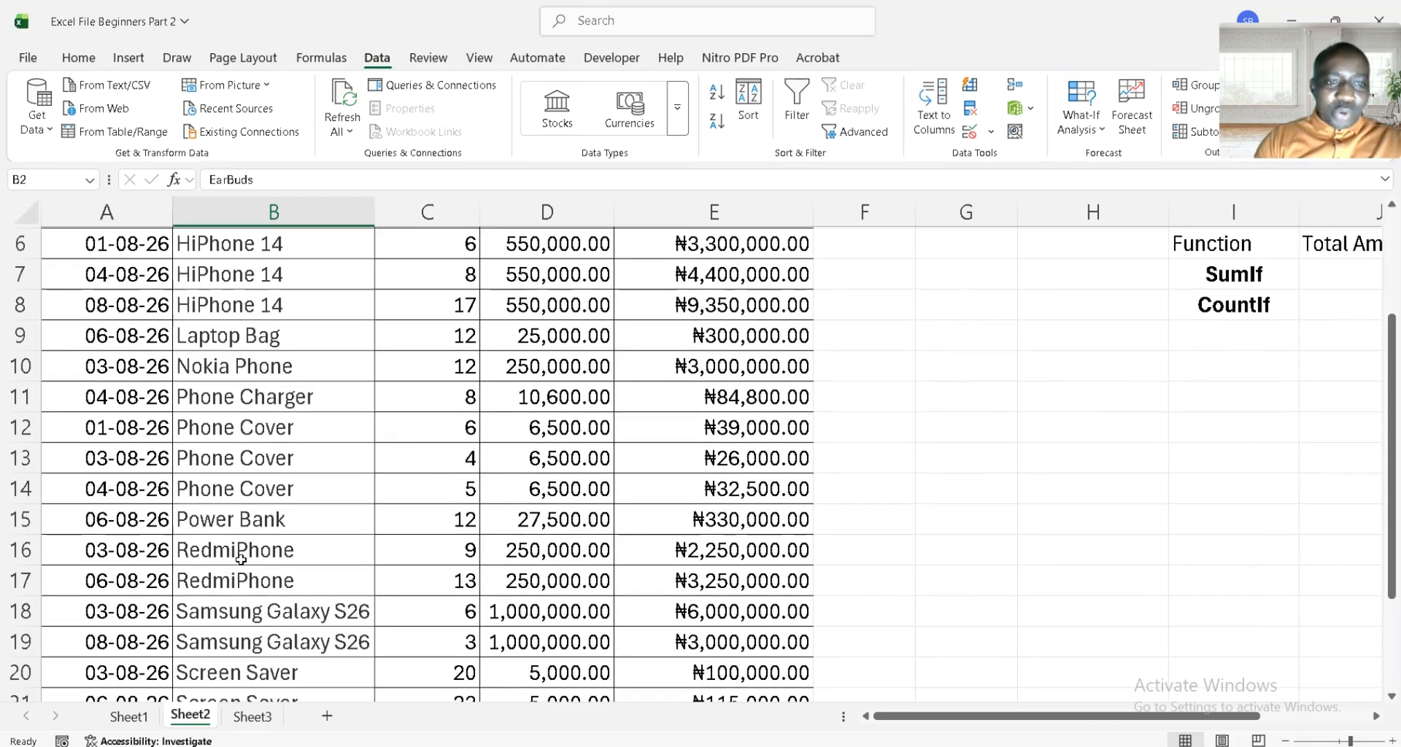
pyautogui.scroll(-4, 241, 556)
pyautogui.scroll(-1, 241, 558)
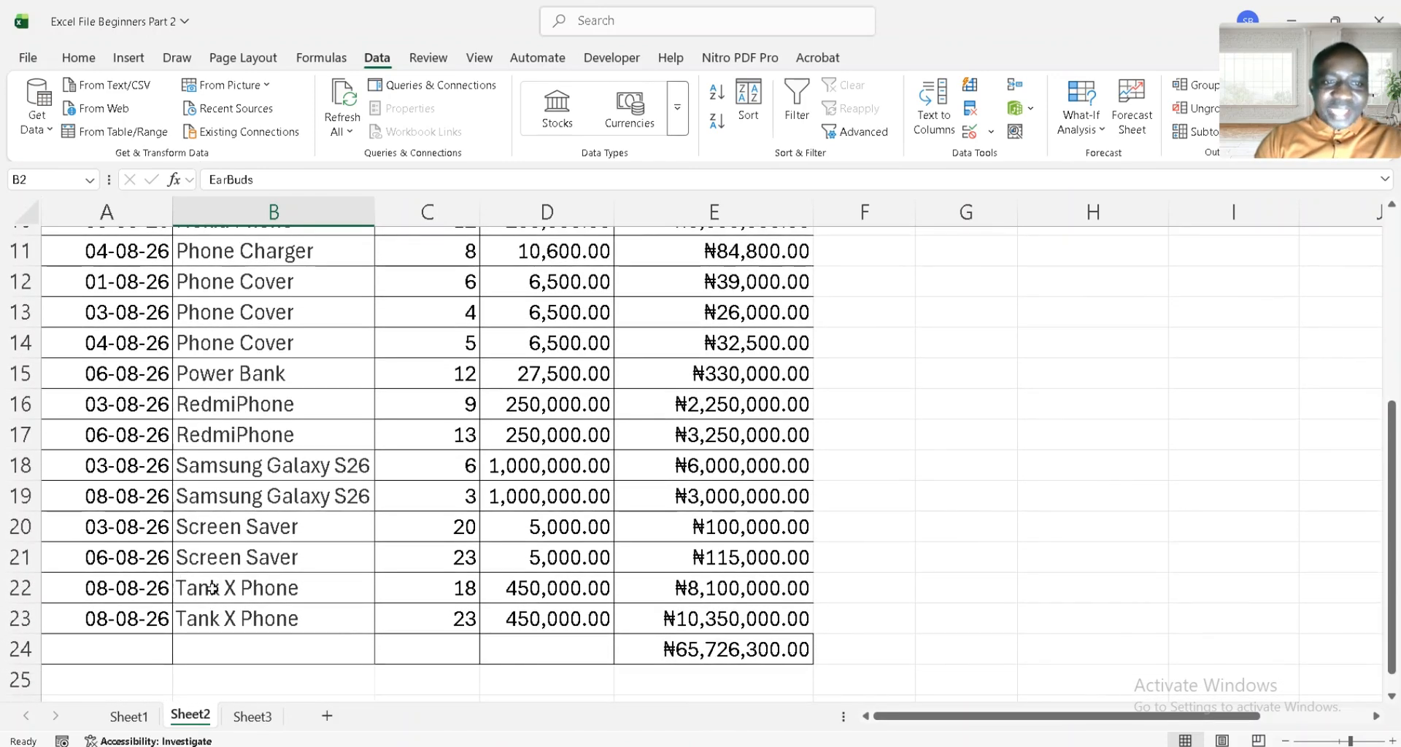
pyautogui.scroll(4, 223, 587)
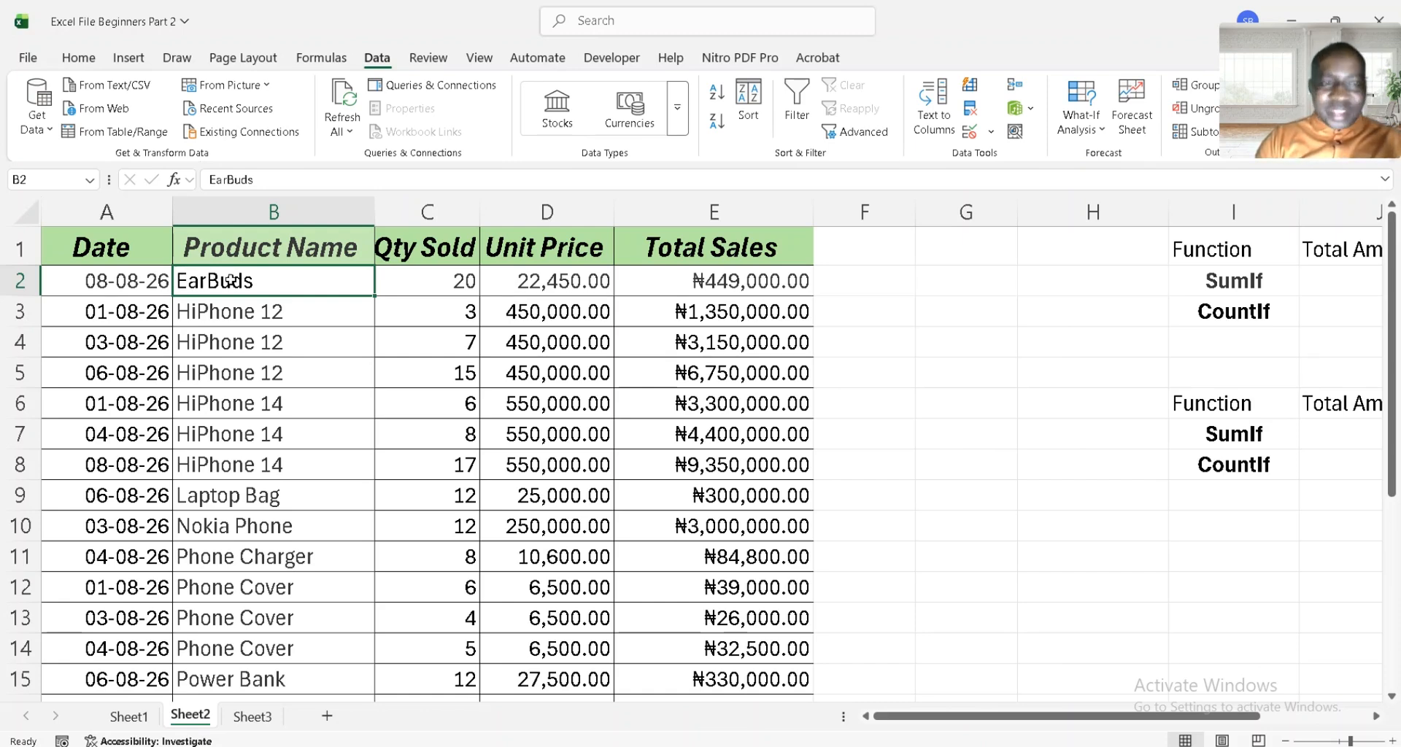
# Undo the Product Name sort of the sales table
pyautogui.click(110, 240)
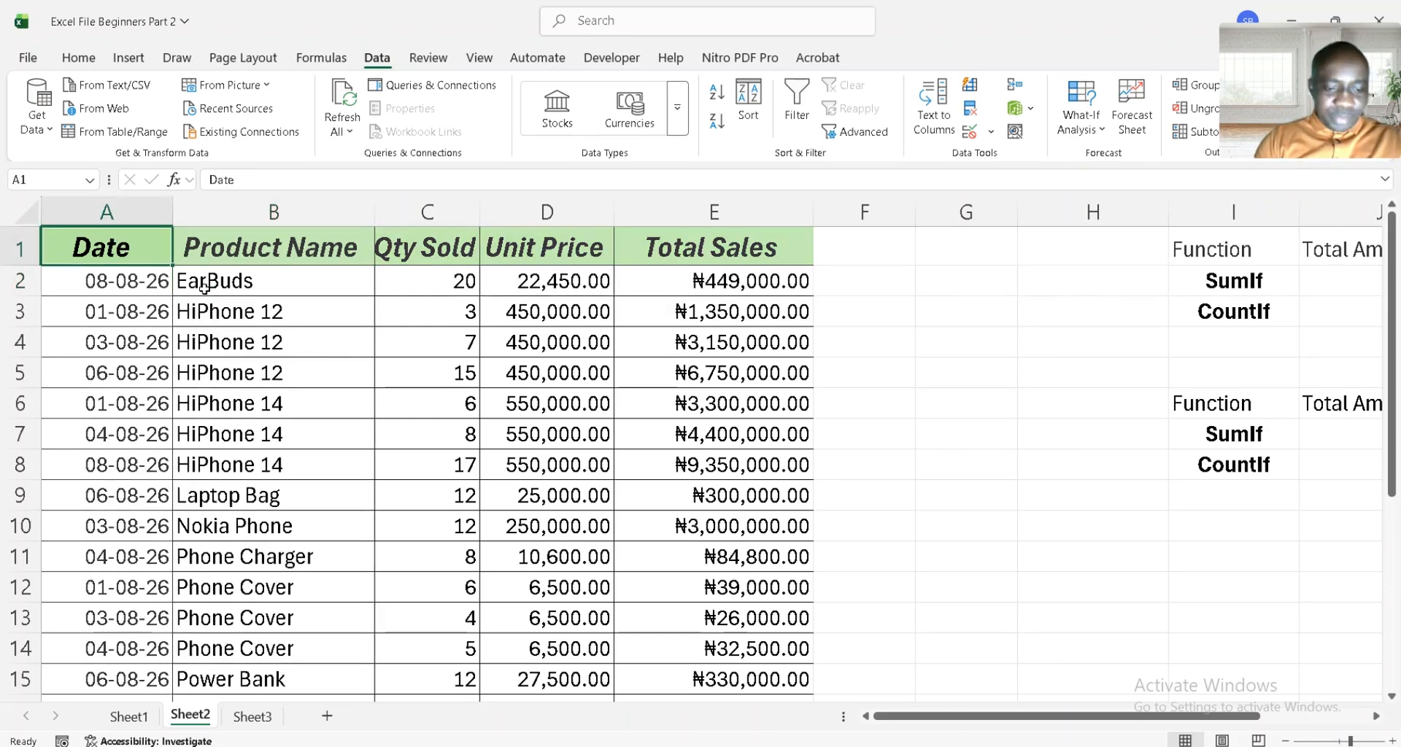
pyautogui.hotkey('ctrl', 'z')
# Set up a custom sort of the sales table A1:E23 with Product Name, A to Z, as the first level
pyautogui.click(119, 238)
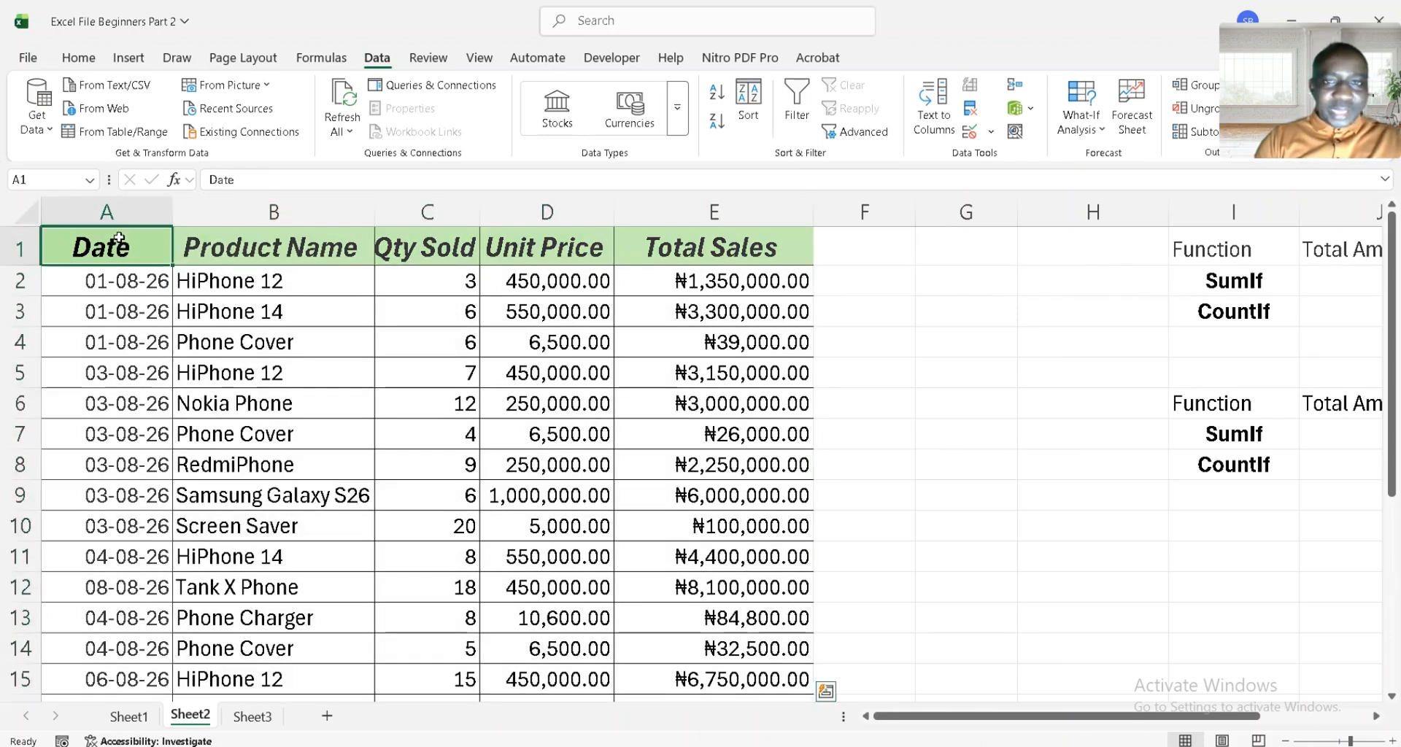
pyautogui.hotkey('ctrl', 'shift', 'Right')
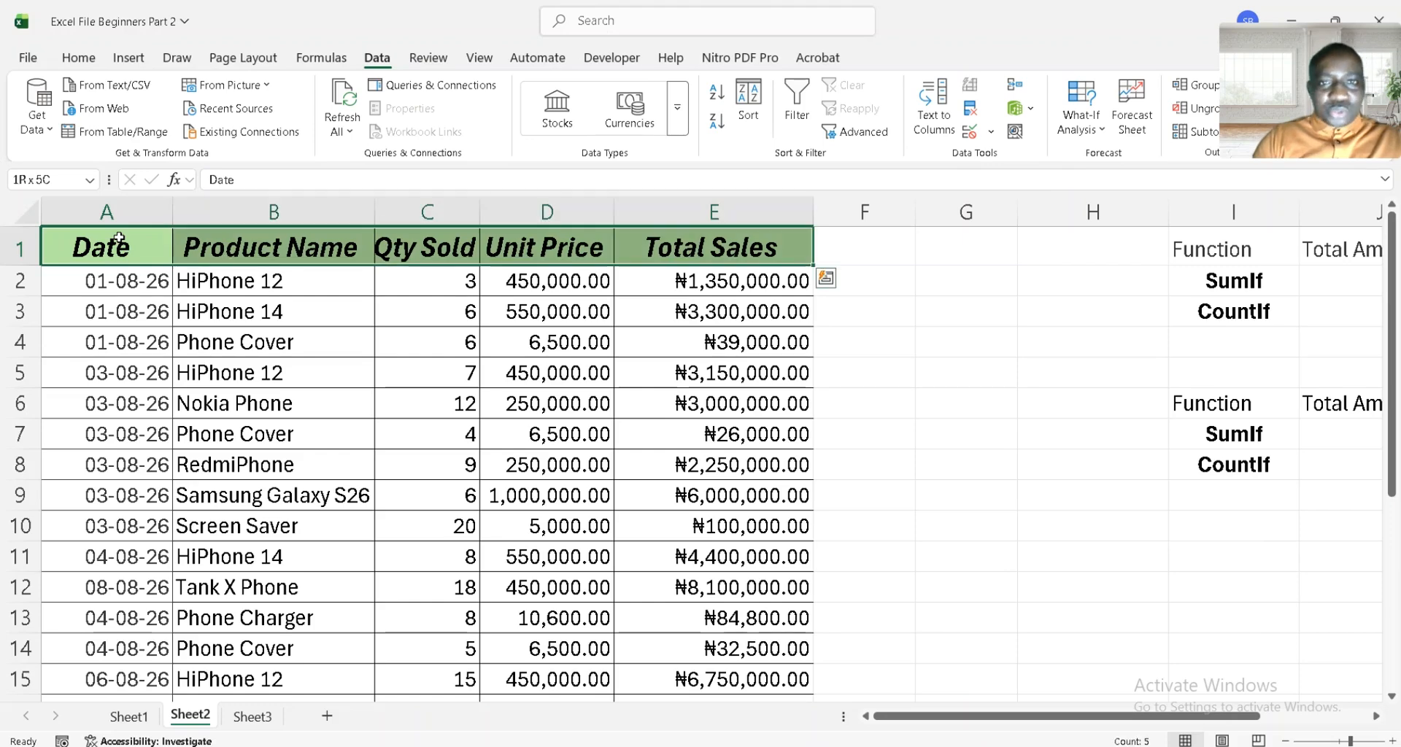
pyautogui.hotkey('ctrl', 'shift', 'Down')
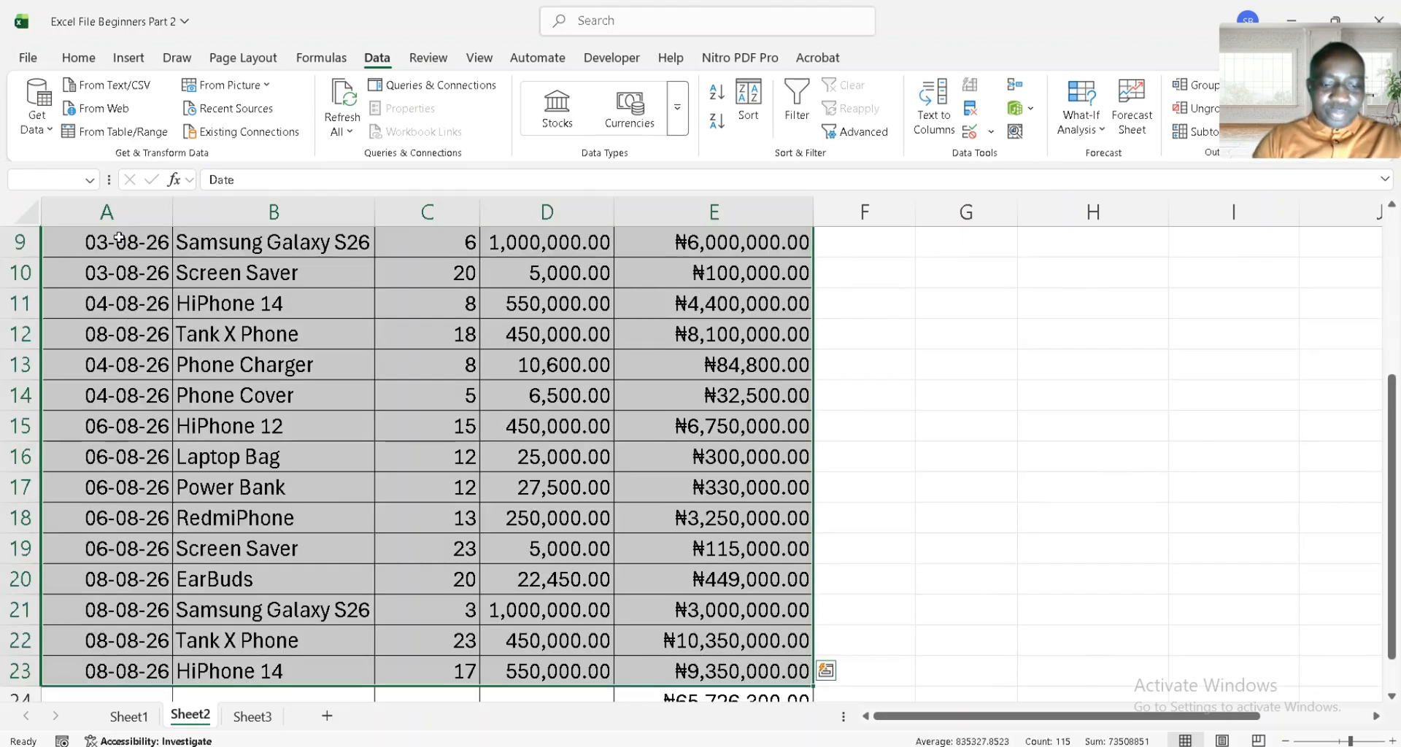
pyautogui.press('alt')
pyautogui.press('a')
pyautogui.press('s')
pyautogui.press('s')
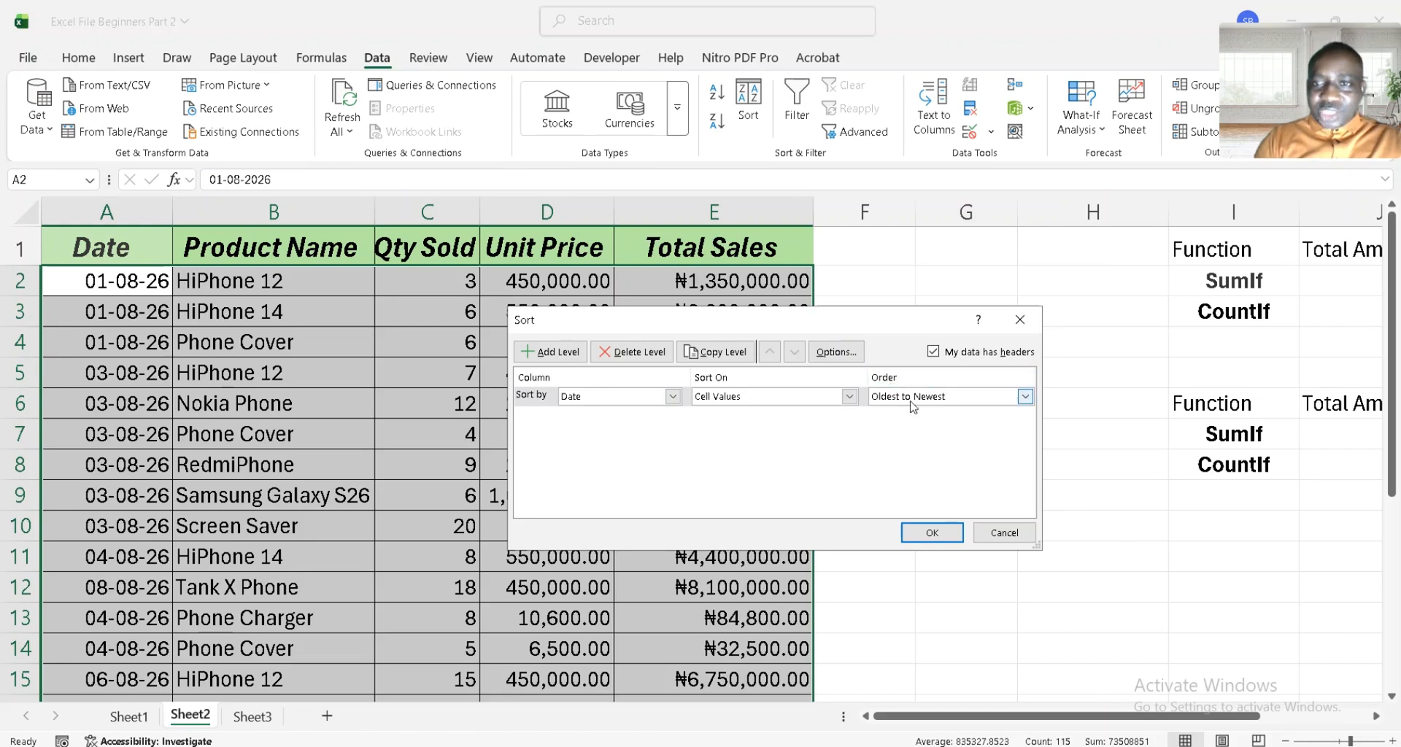
pyautogui.click(673, 396)
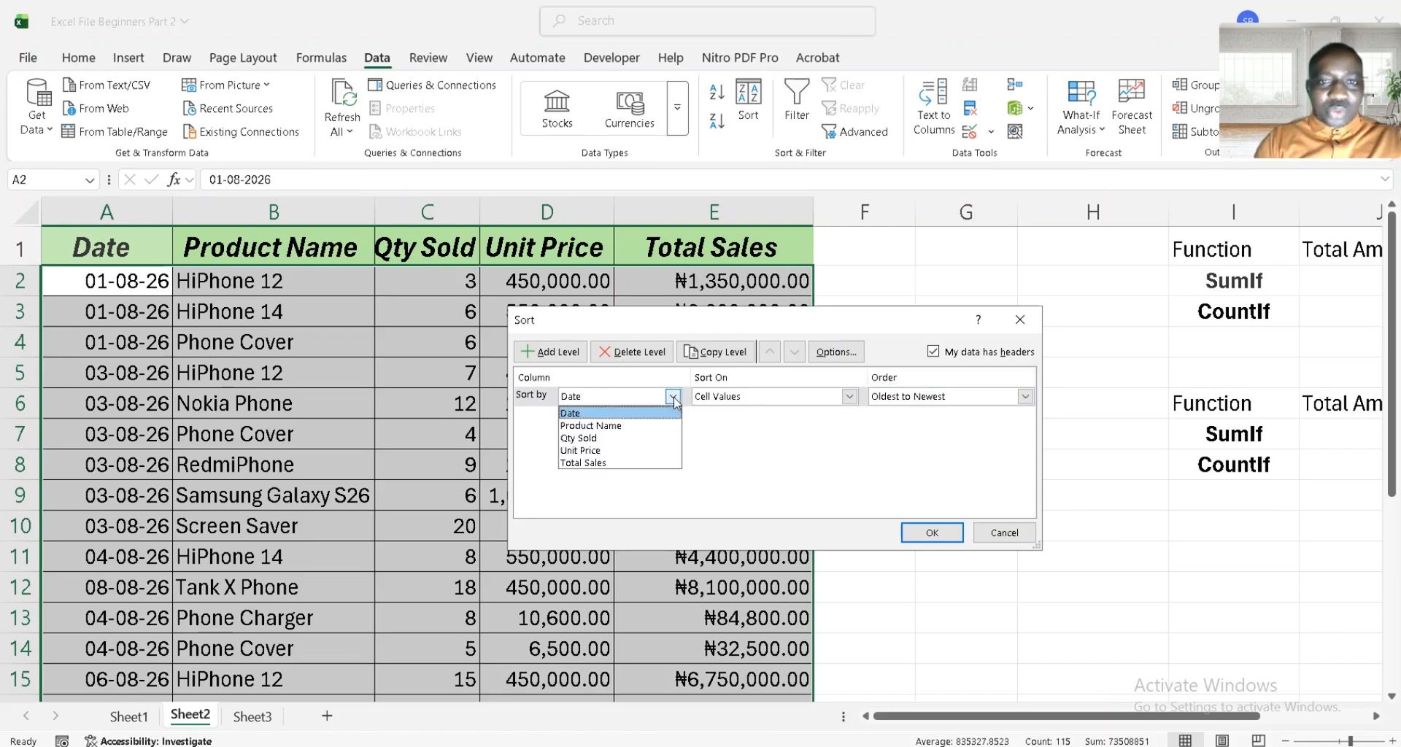
pyautogui.click(618, 425)
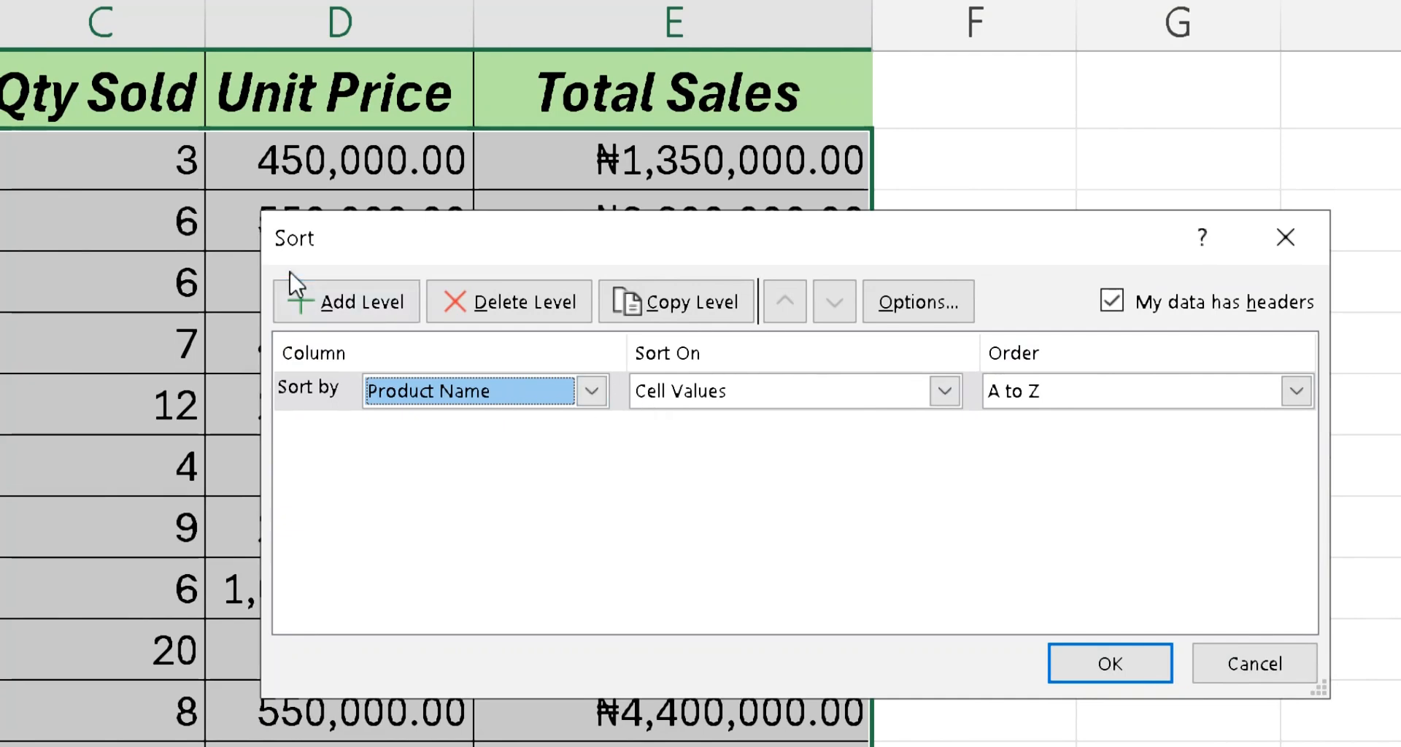
# Add a second sort level on Total Sales cell values, ordered Largest to Smallest, and apply the sort
pyautogui.click(363, 302)
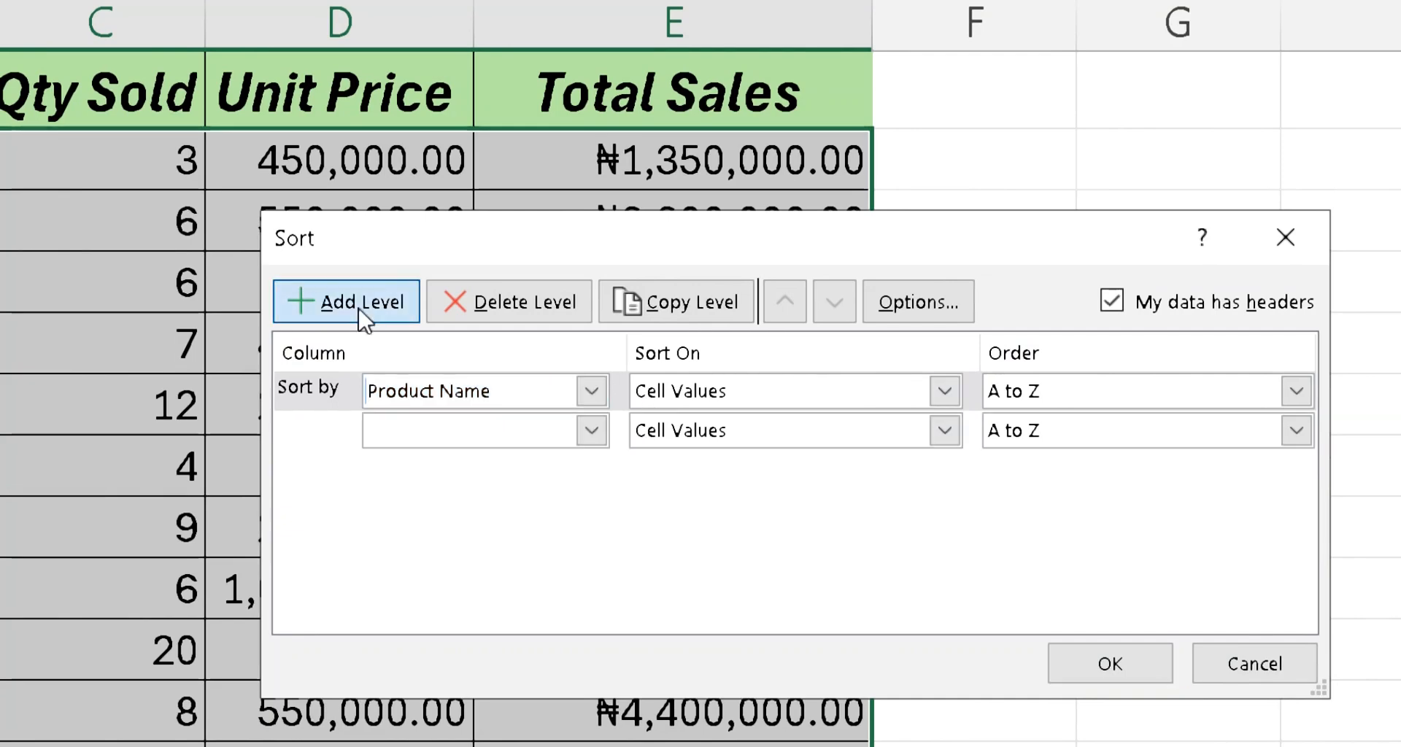
pyautogui.click(592, 432)
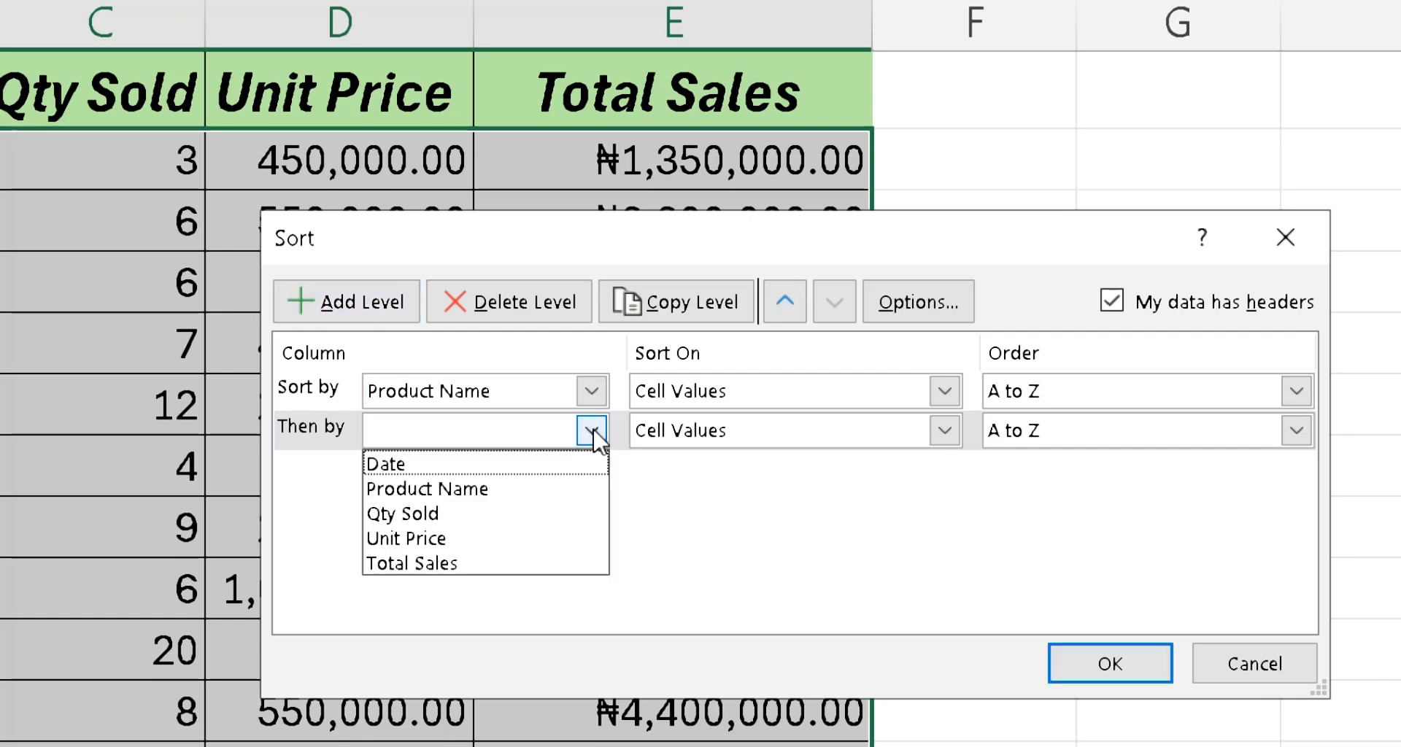
pyautogui.click(458, 566)
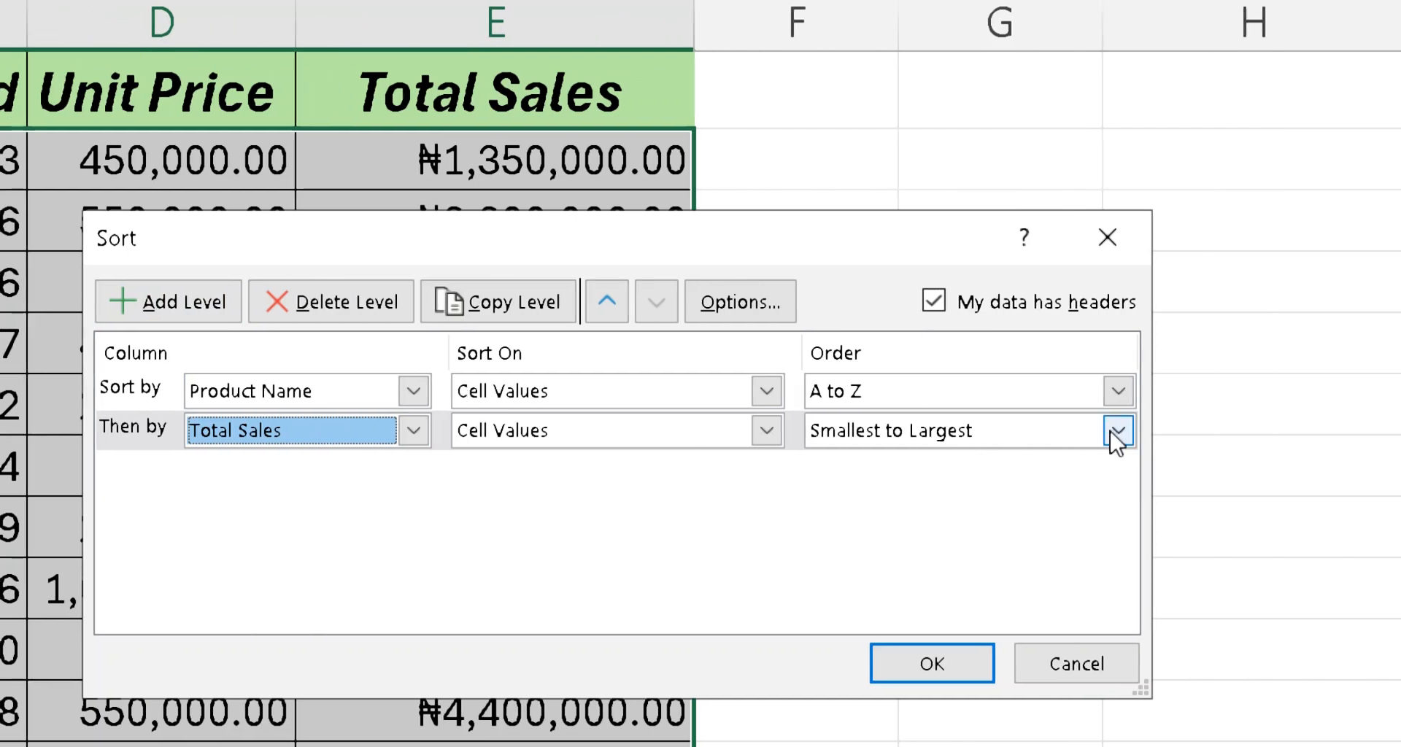
pyautogui.click(1117, 433)
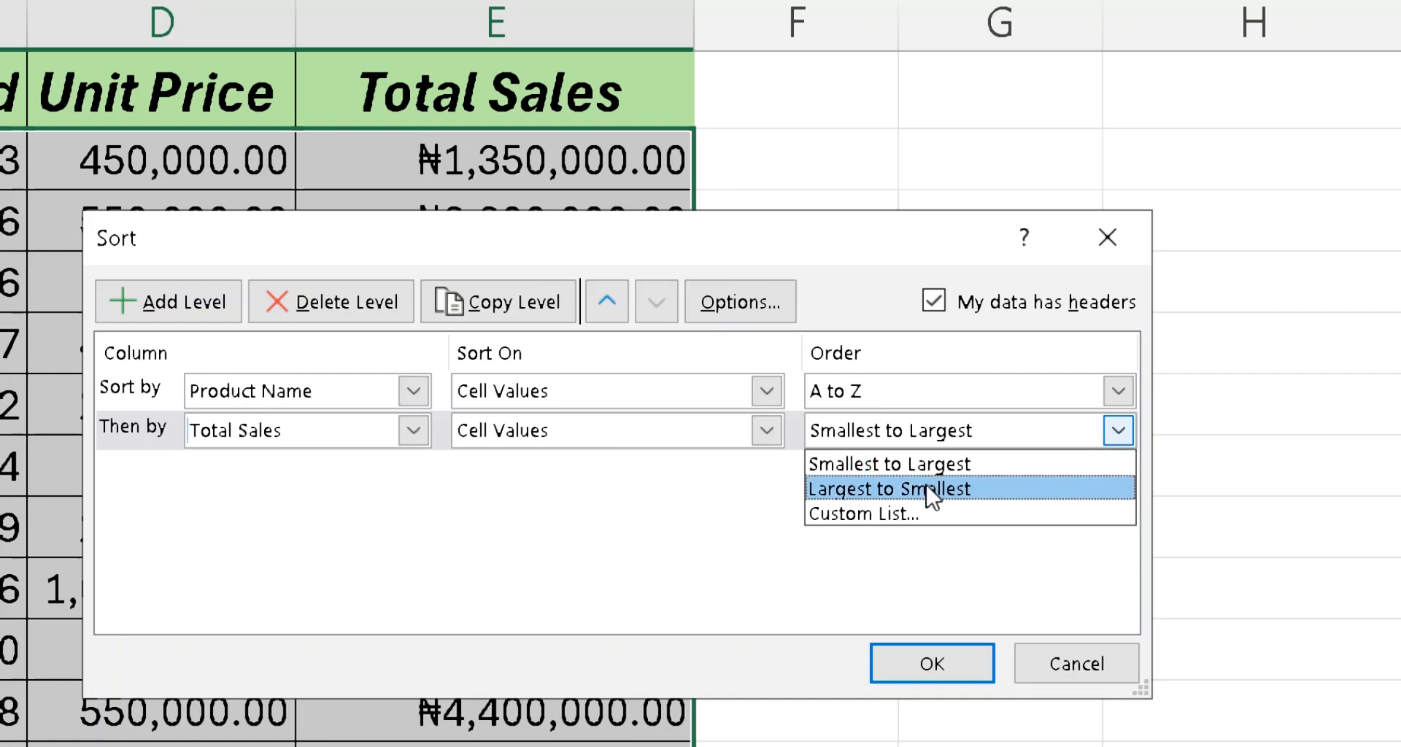
pyautogui.click(931, 490)
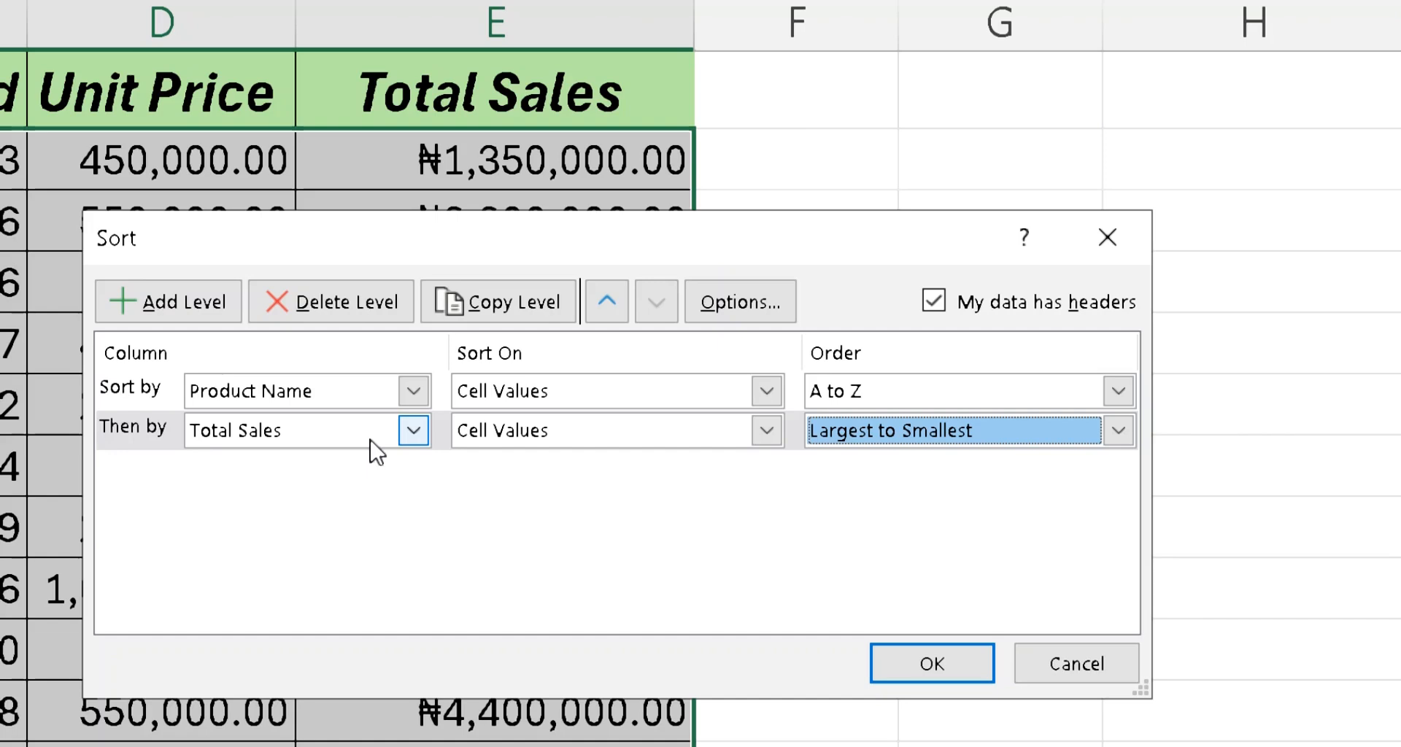
pyautogui.click(975, 675)
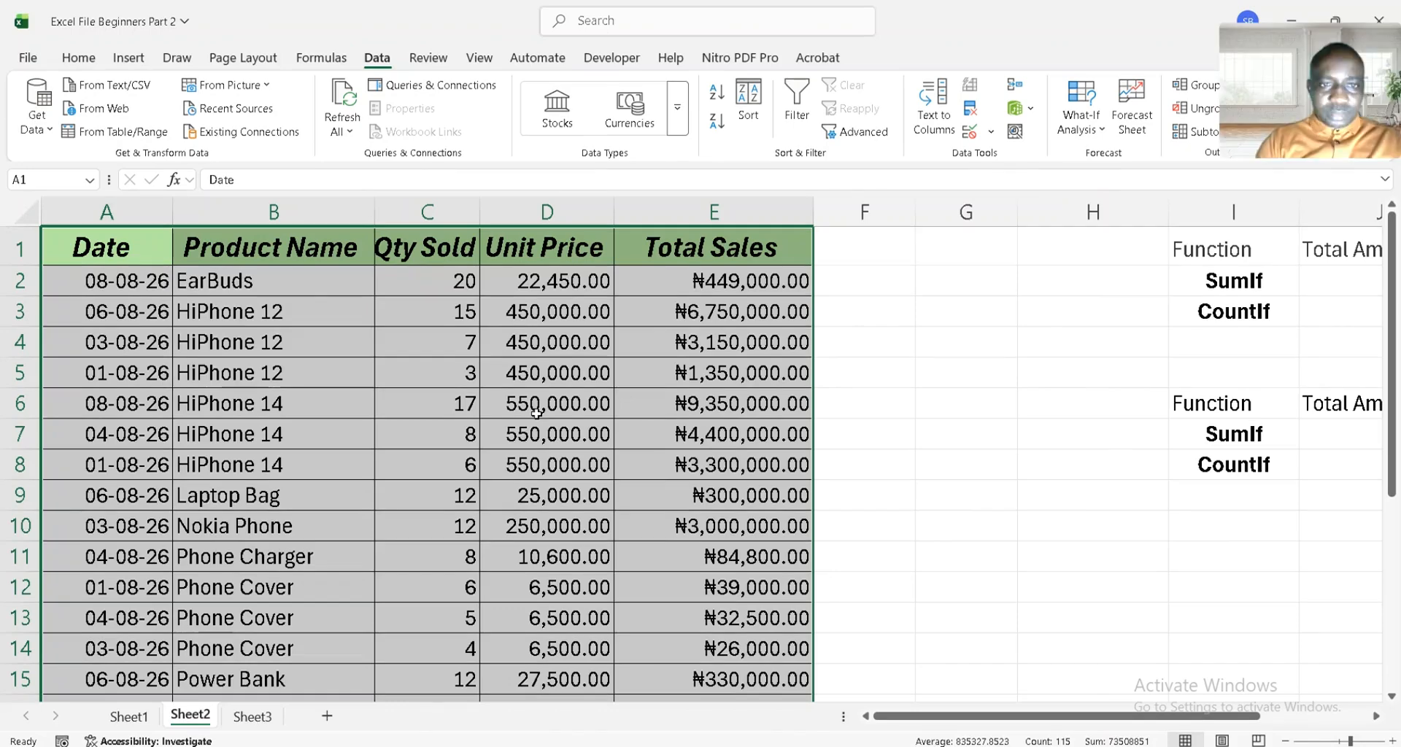
# Review the order of the products and their Total Sales amounts down the sorted table
pyautogui.click(254, 285)
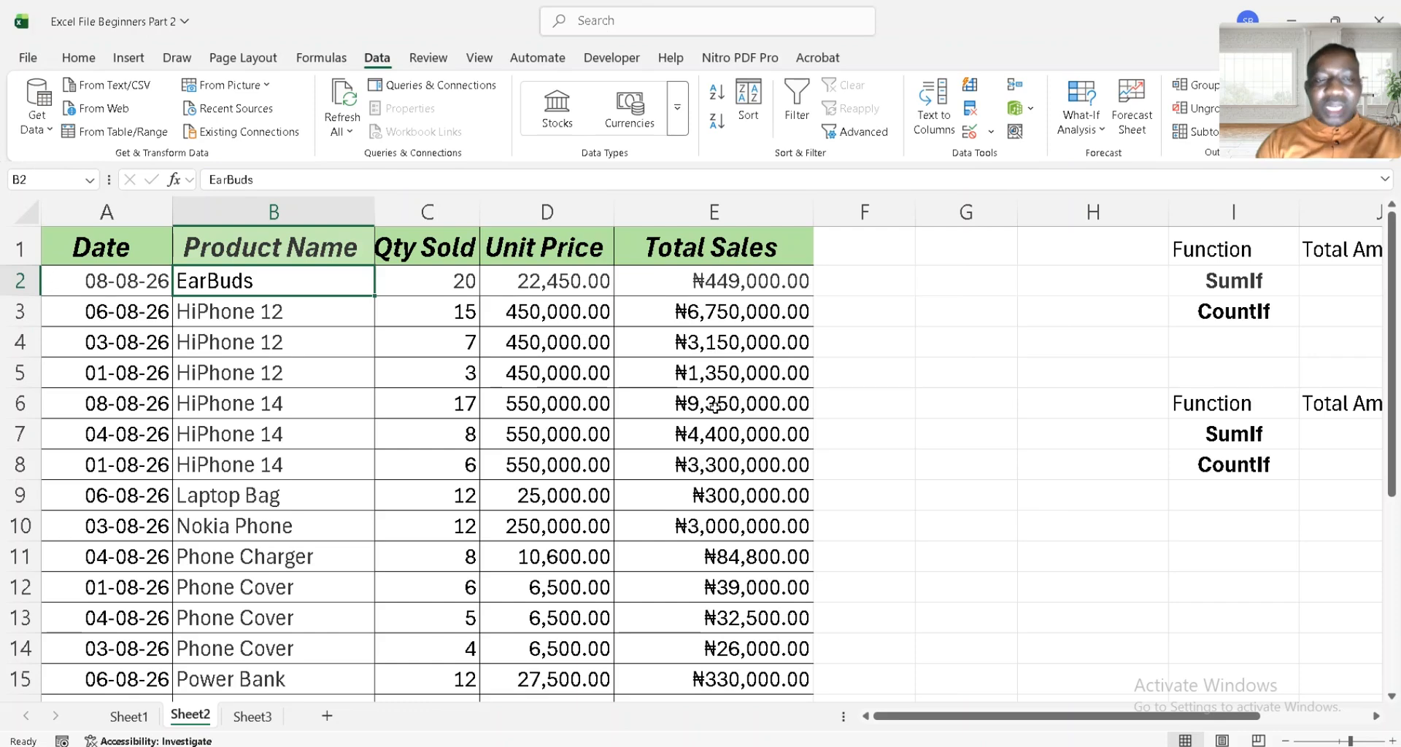
pyautogui.scroll(-2, 434, 469)
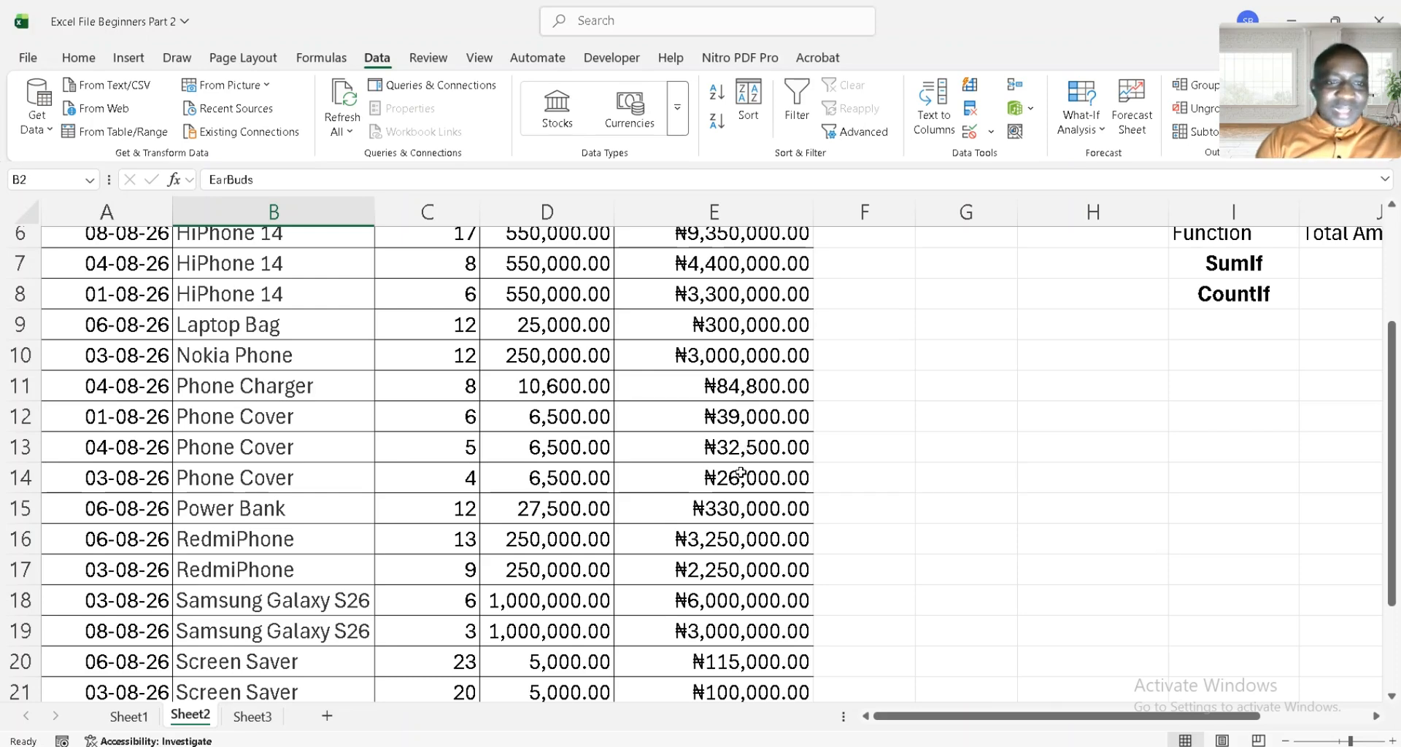
pyautogui.scroll(2, 741, 472)
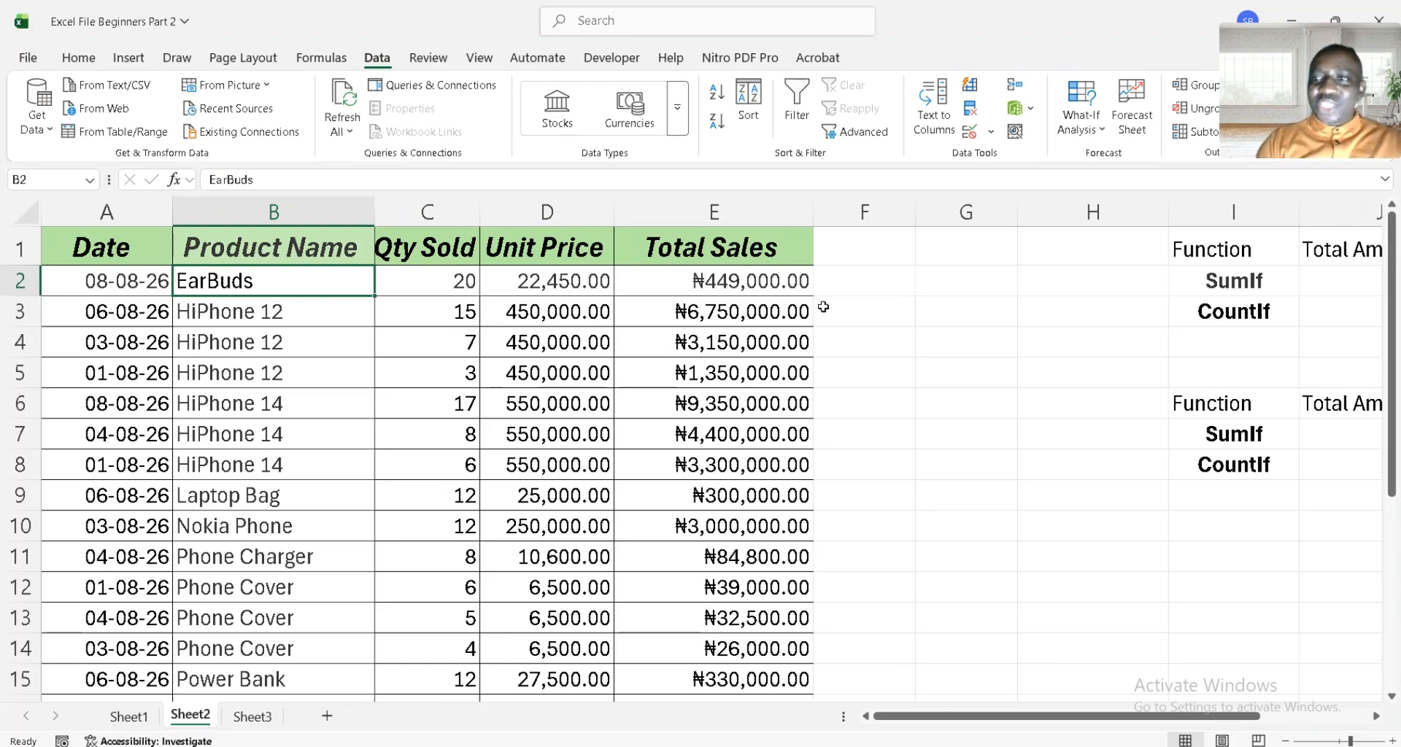
# Look over the SumIf and CountIf blocks beside the table, including the empty Total Amount and Date cells J2 and K2
pyautogui.hscroll(3, 823, 307)
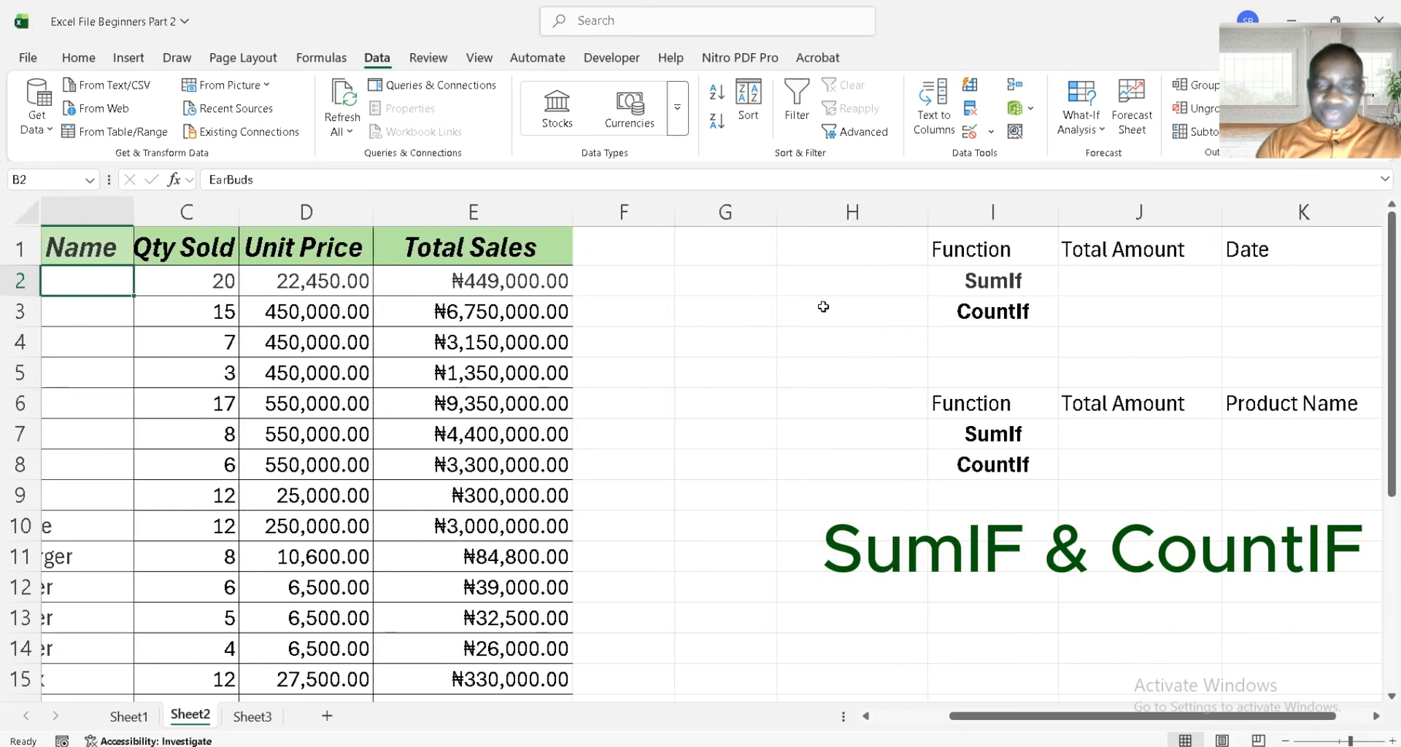
pyautogui.hscroll(2, 823, 308)
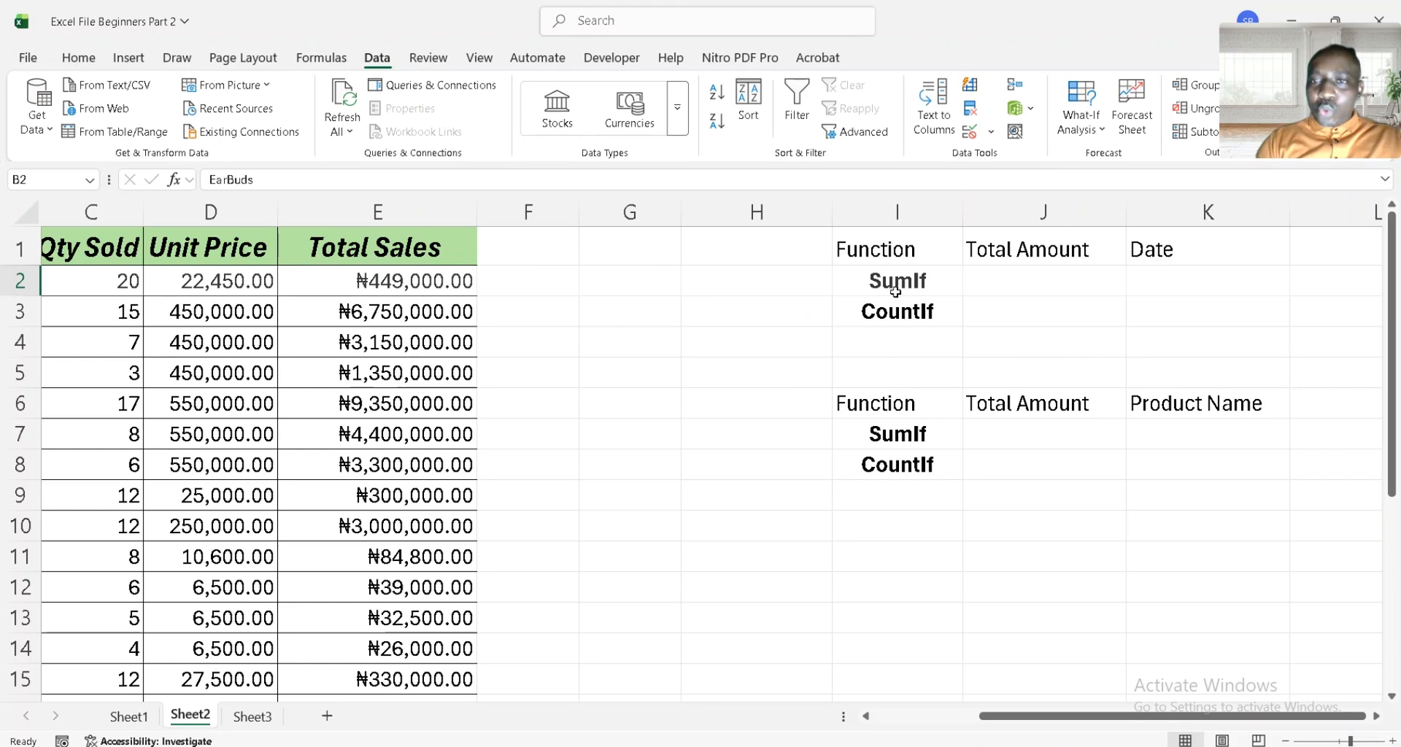
pyautogui.click(1034, 273)
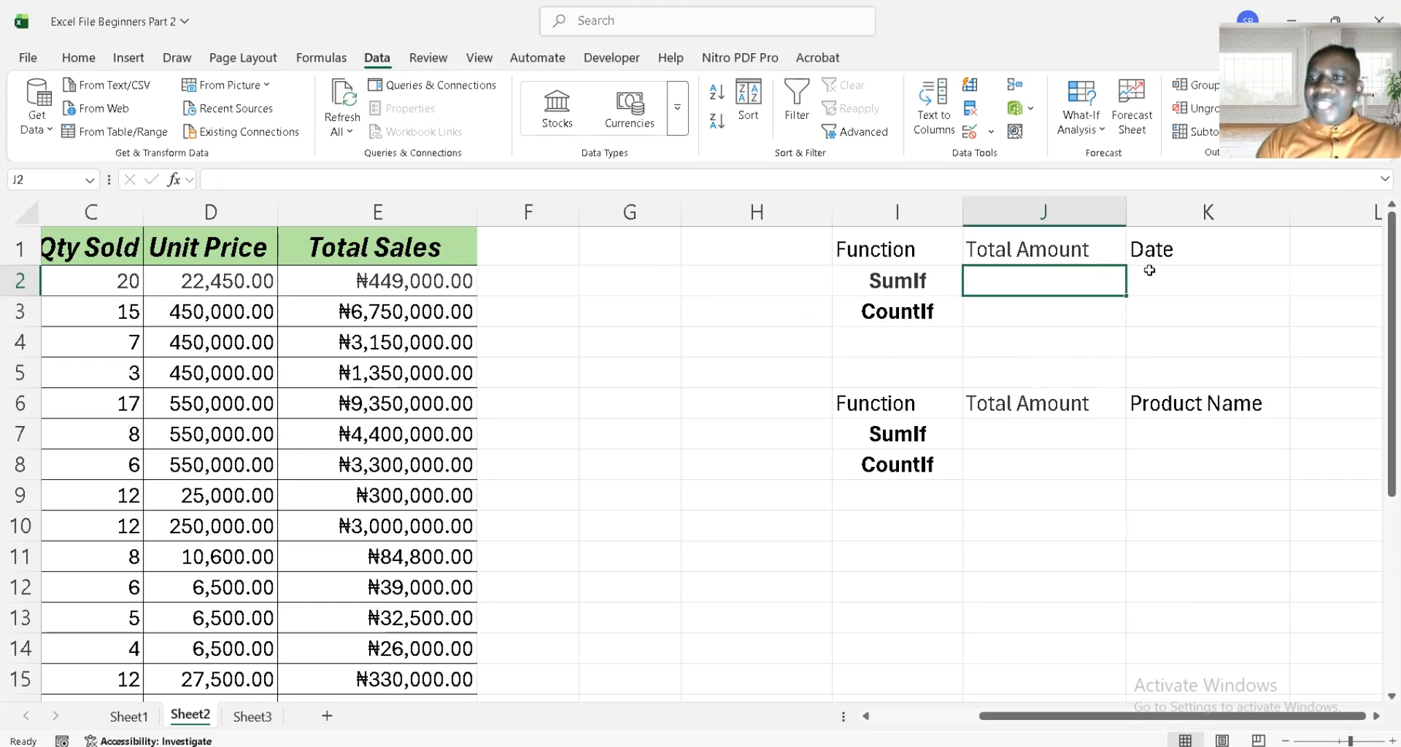
pyautogui.click(1181, 273)
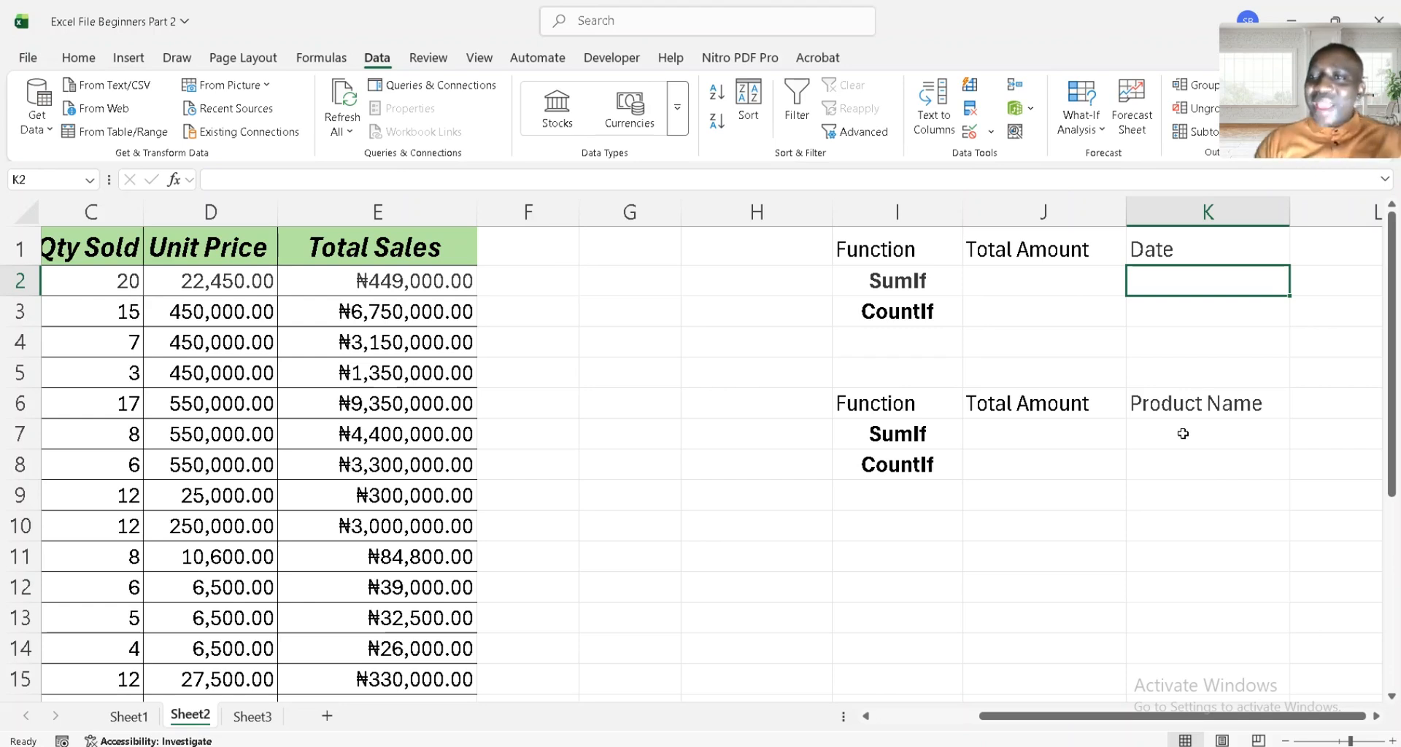
# Select the Total Sales amounts of the HiPhone 12 rows, E3:E5, to read their sum
pyautogui.hscroll(-5, 1182, 433)
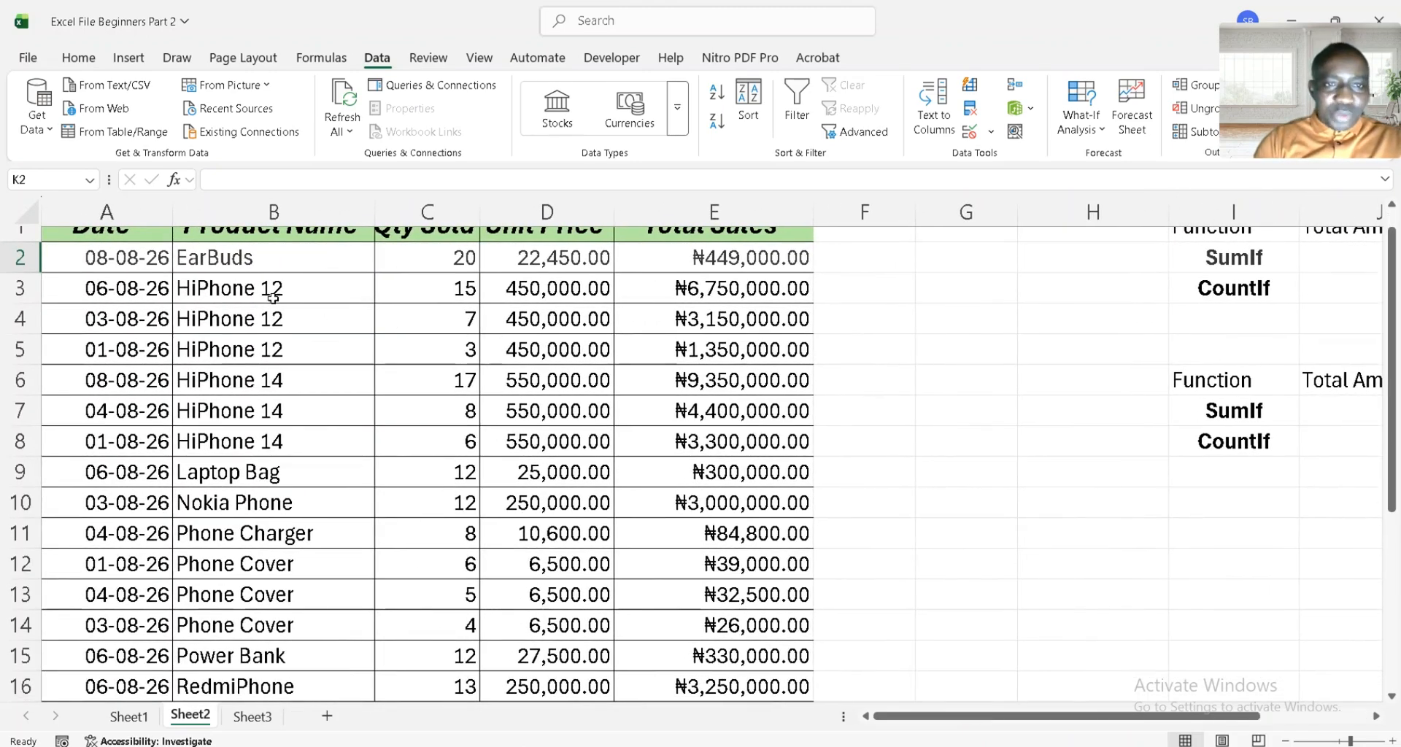
pyautogui.scroll(1, 275, 305)
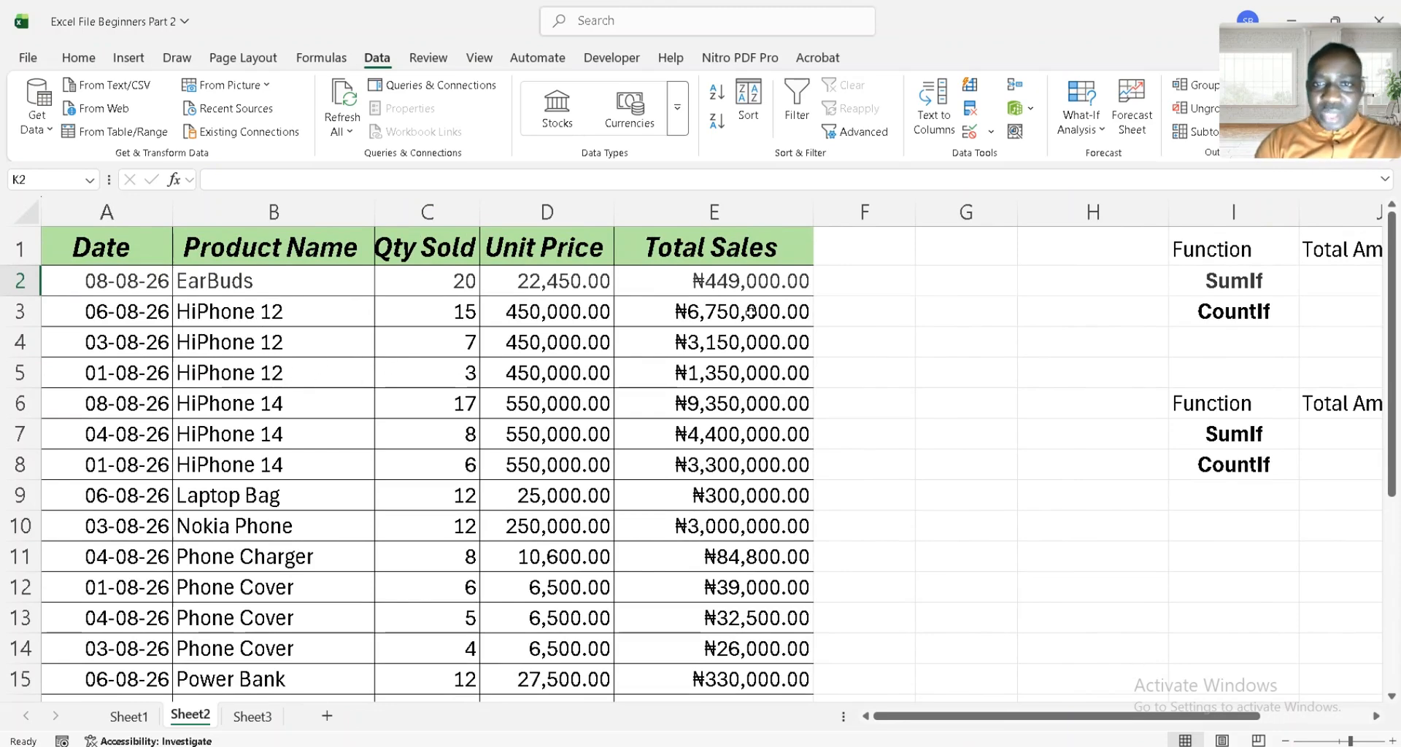
pyautogui.click(751, 311)
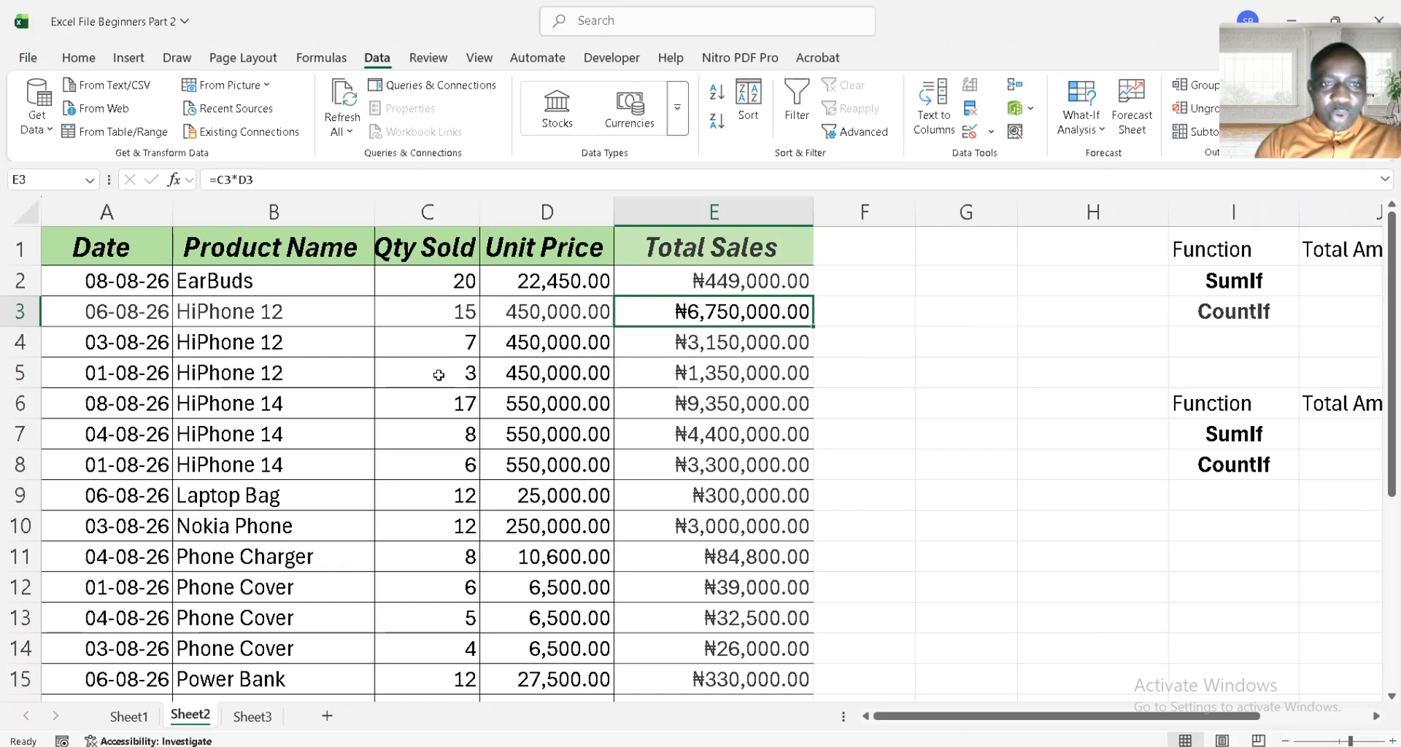
pyautogui.hotkey('shift', 'Down')
pyautogui.hotkey('shift', 'Down')
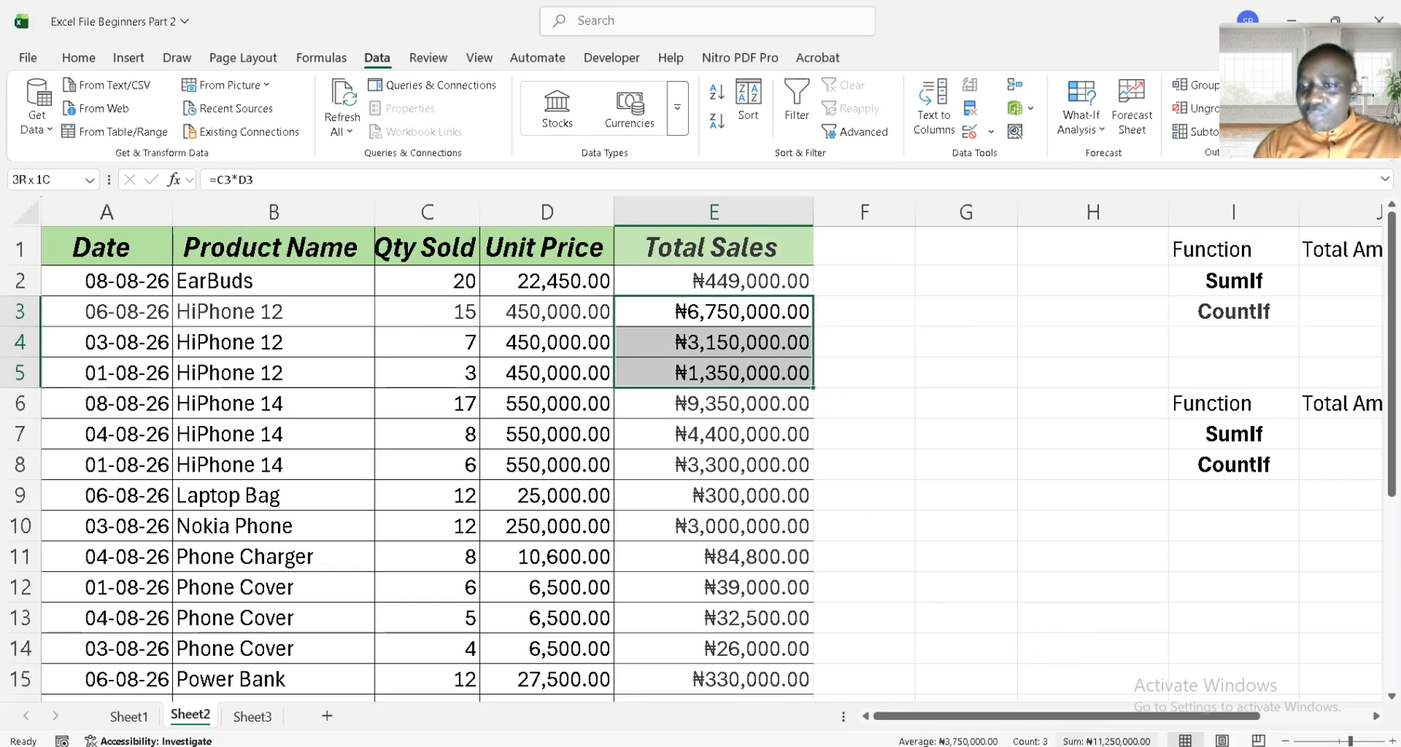
# Open data validation for the empty Date cell K2 in the first SumIf block and allow a List
pyautogui.hscroll(3, 983, 497)
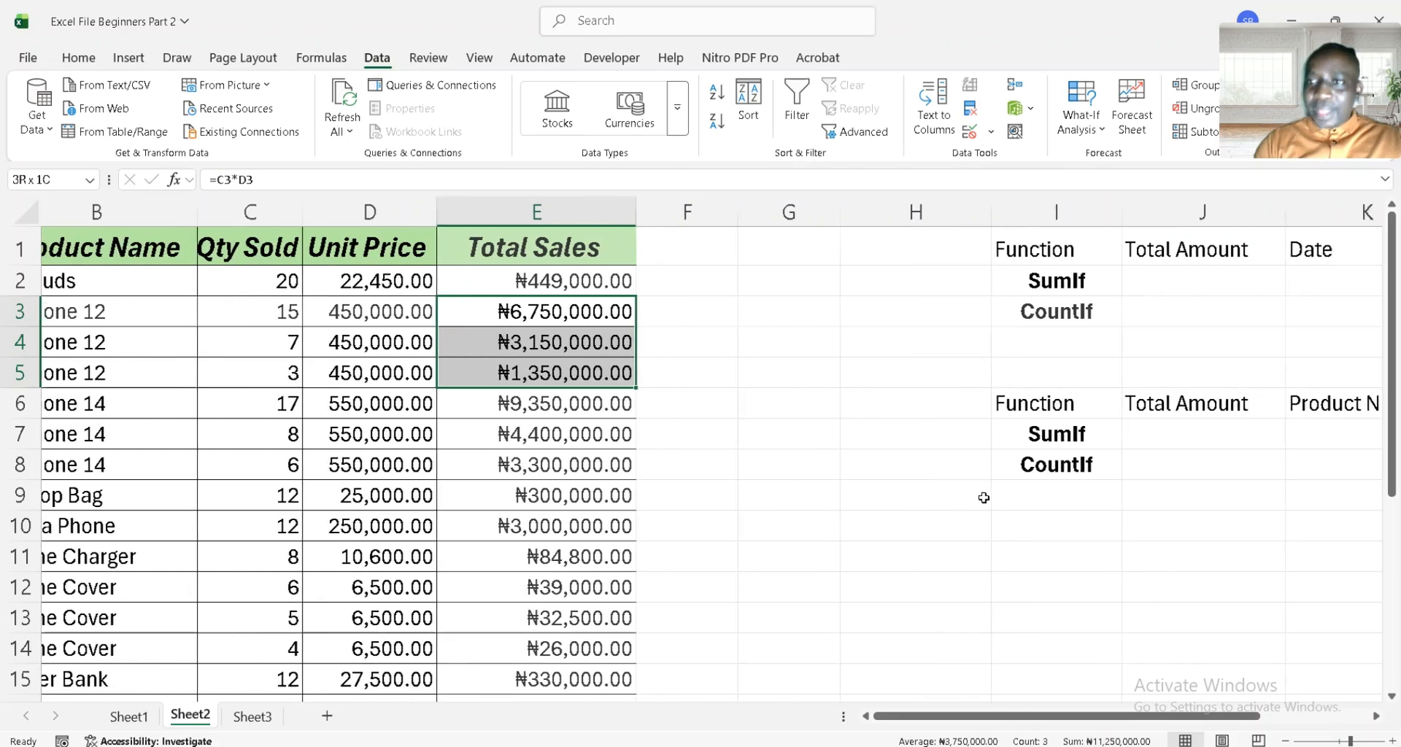
pyautogui.hscroll(3, 983, 497)
pyautogui.click(971, 281)
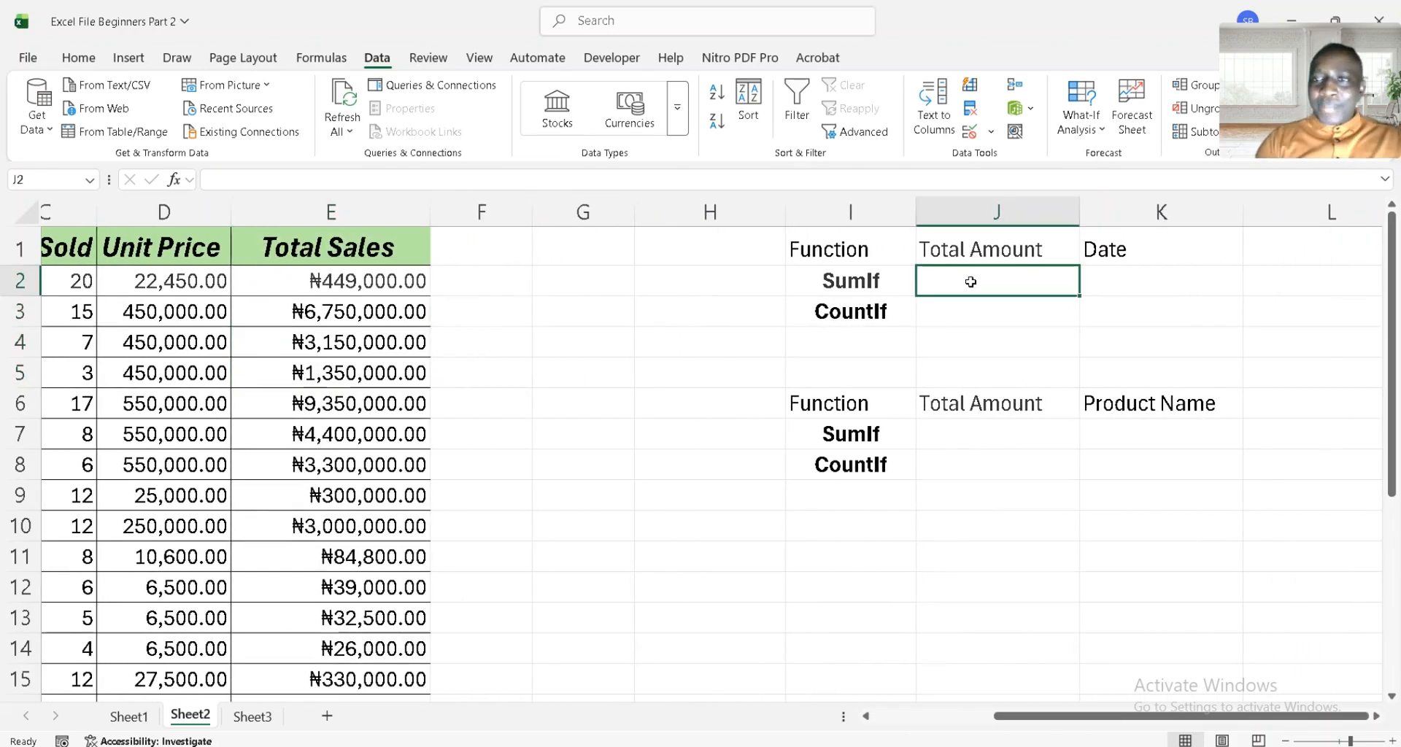
pyautogui.click(1133, 283)
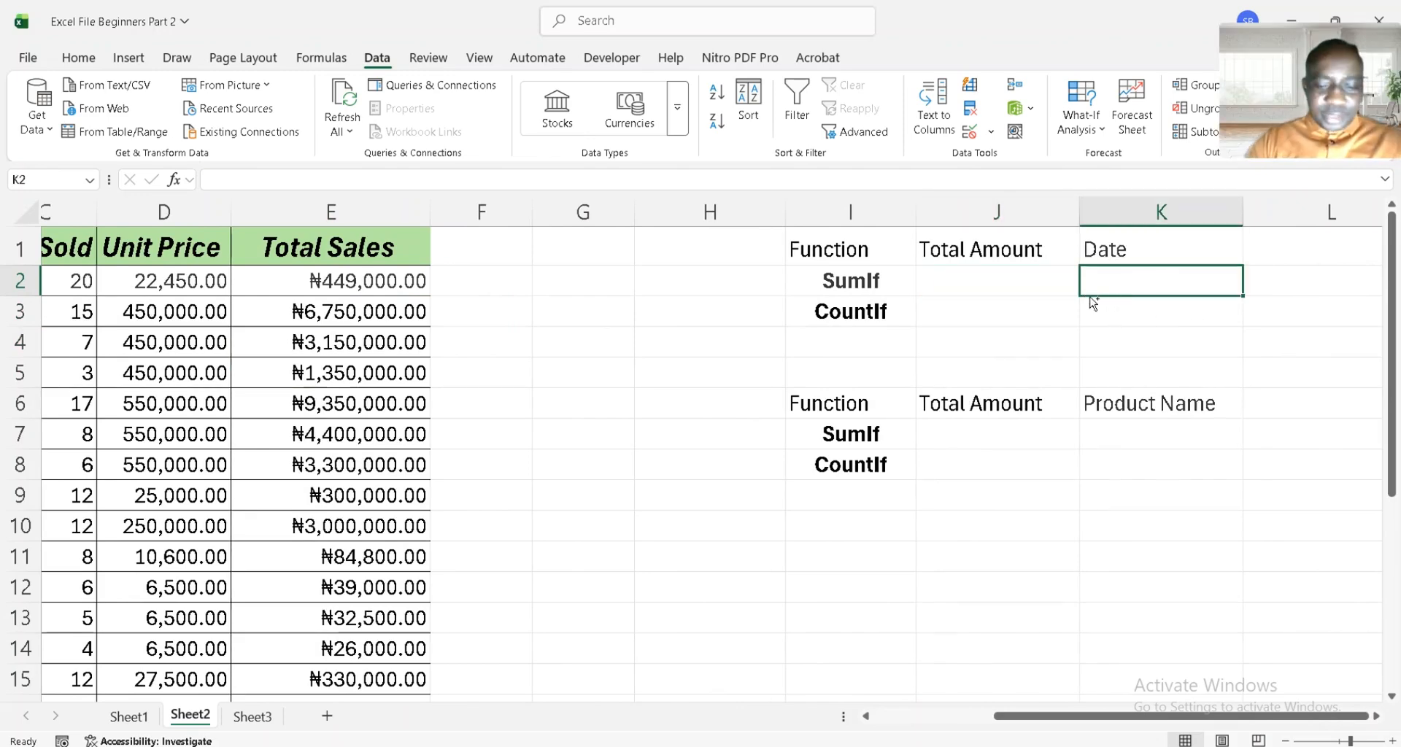
pyautogui.keyDown('ctrl'); pyautogui.scroll(1, 1090, 297); pyautogui.keyUp('ctrl')
pyautogui.hscroll(3, 1123, 313)
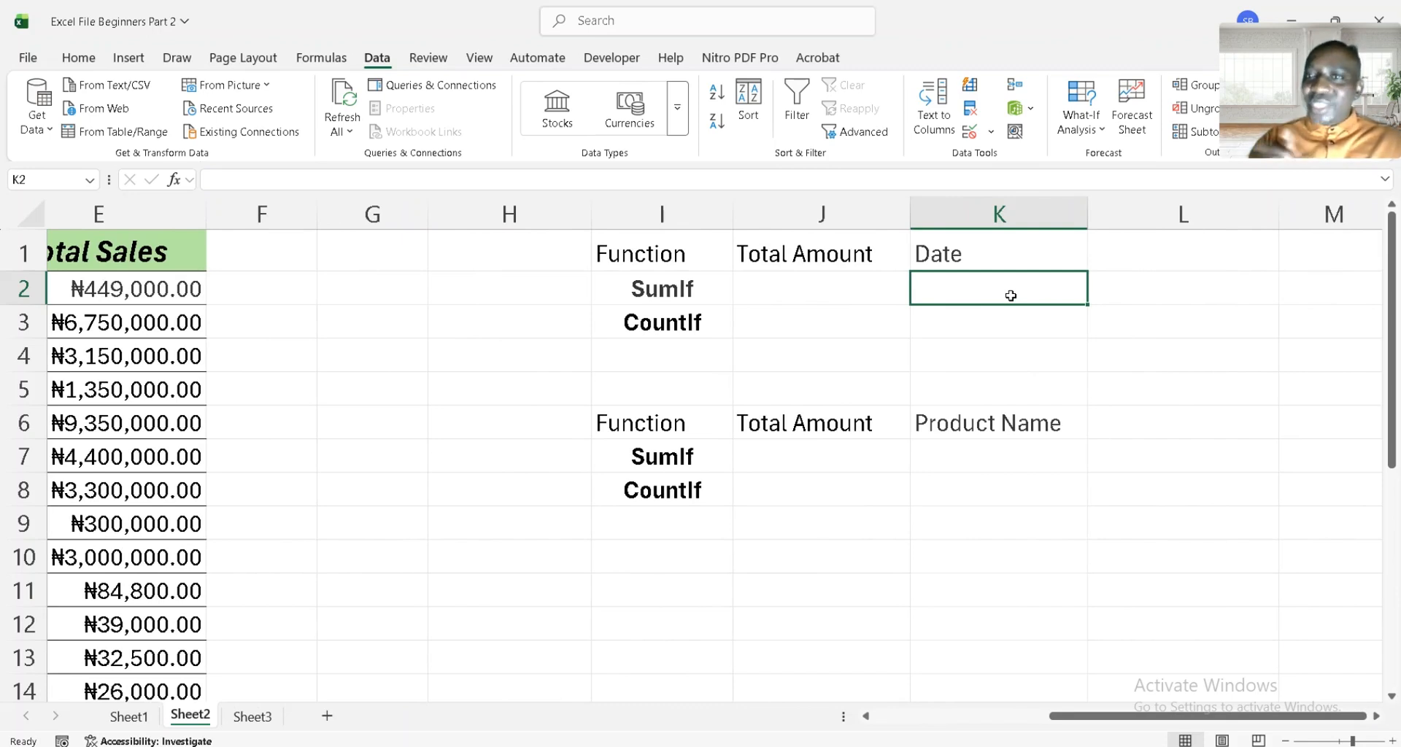
pyautogui.hscroll(-5, 400, 348)
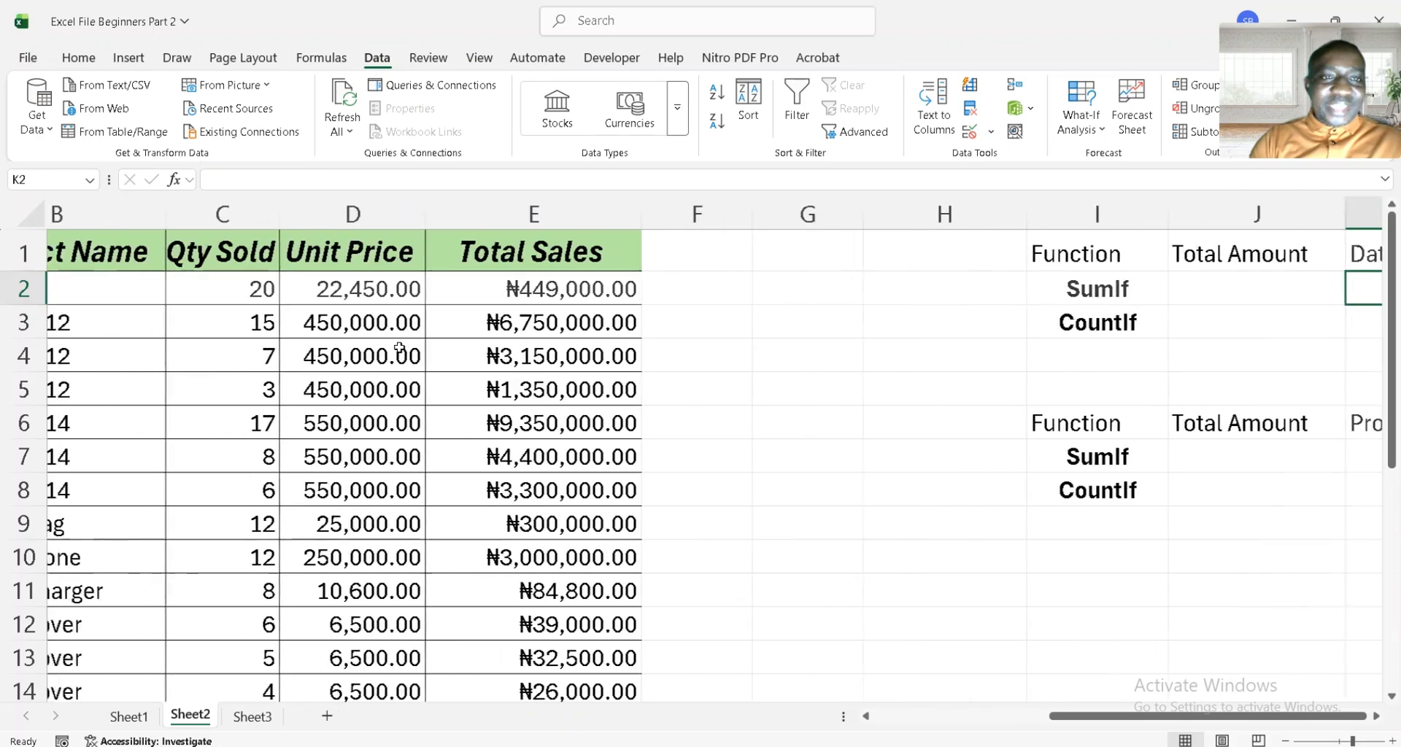
pyautogui.hscroll(5, 400, 348)
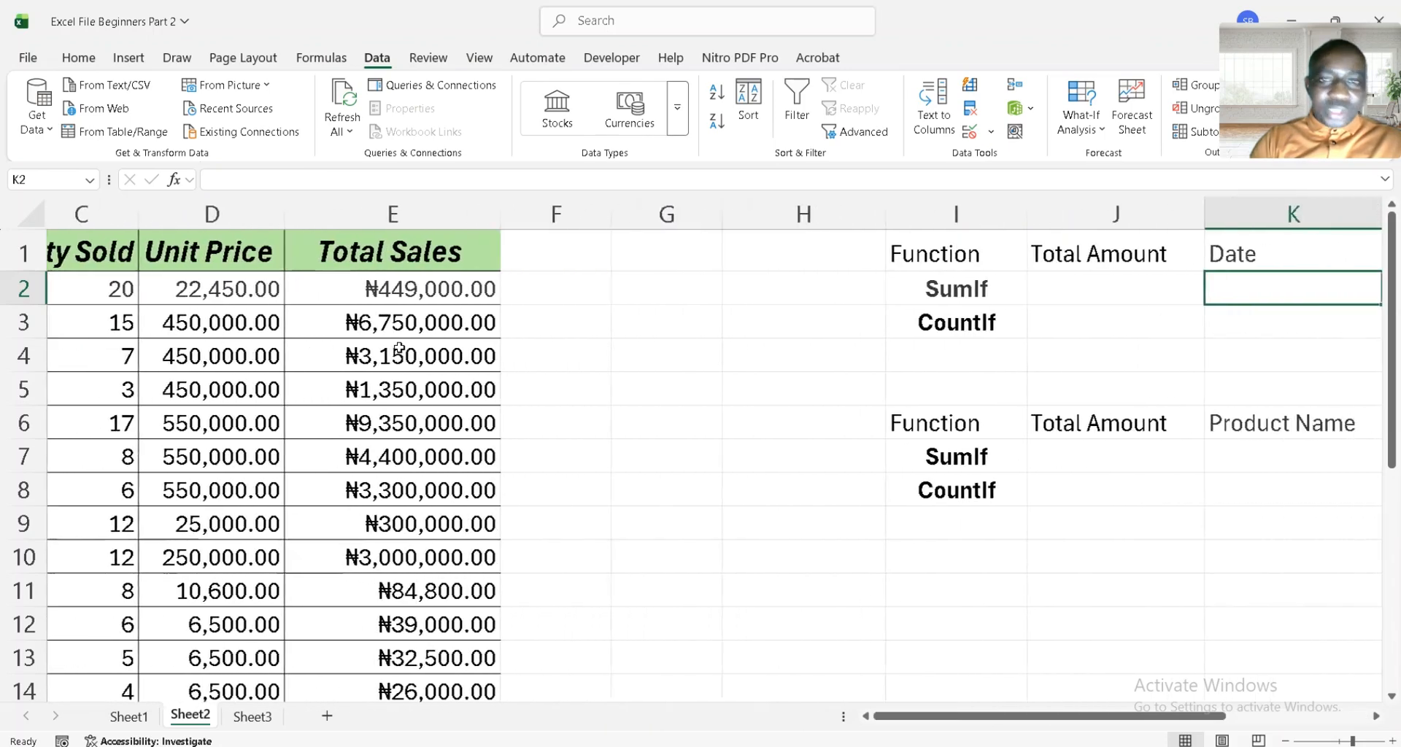
pyautogui.hscroll(2, 929, 291)
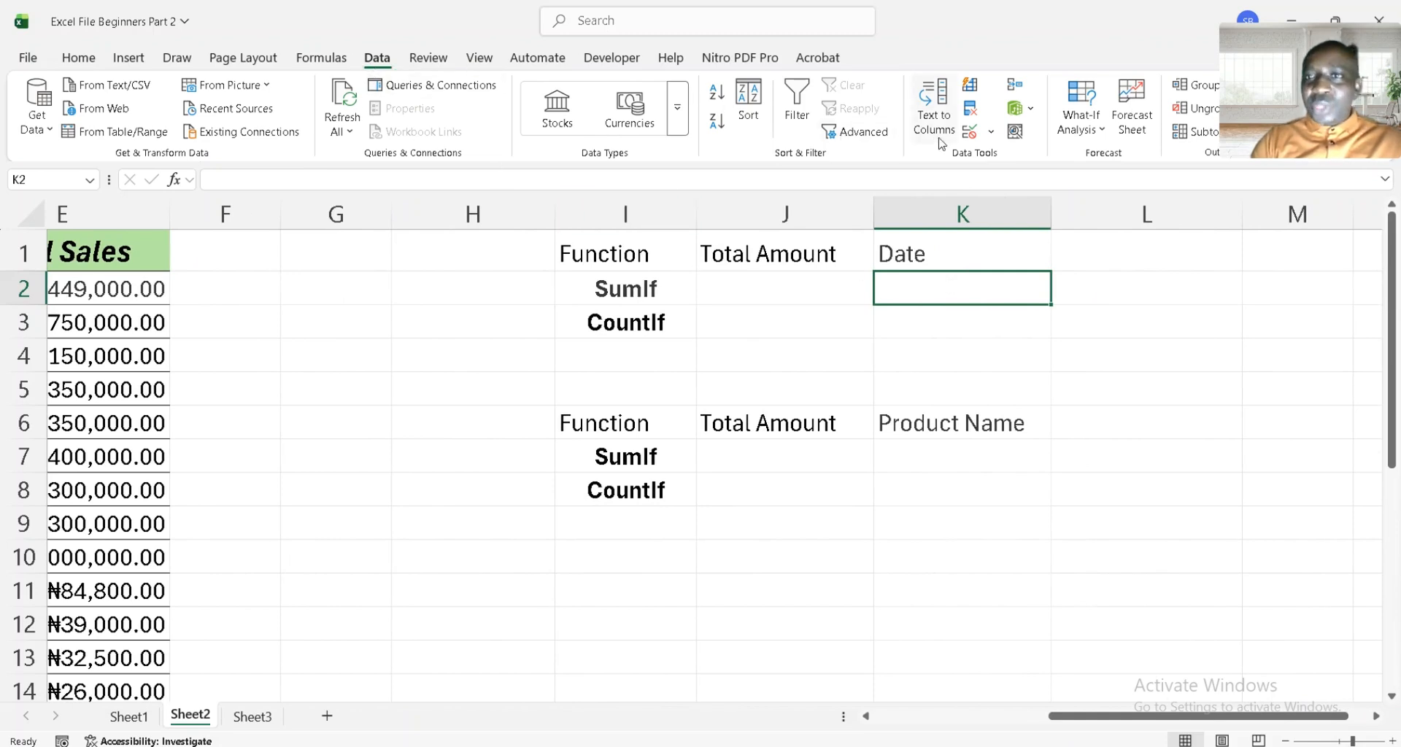
pyautogui.click(991, 133)
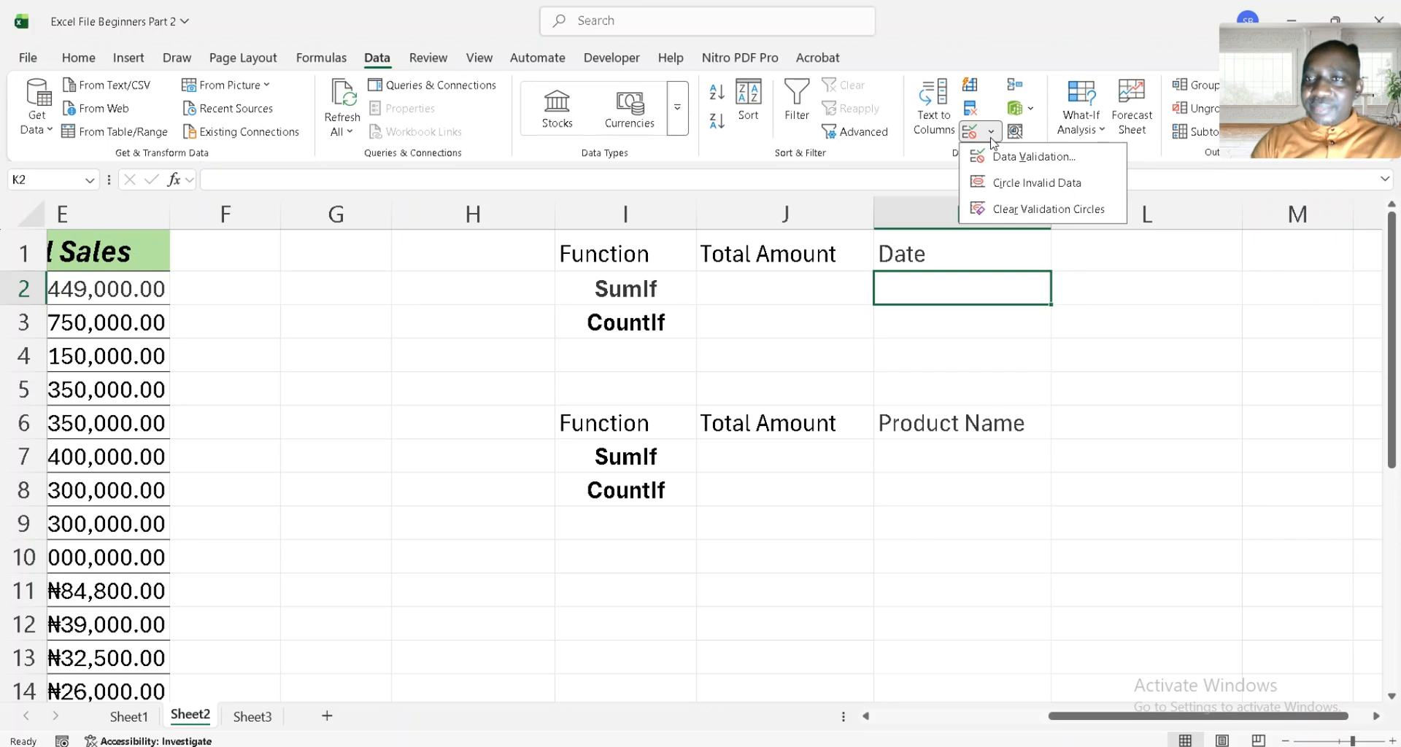
pyautogui.click(1056, 158)
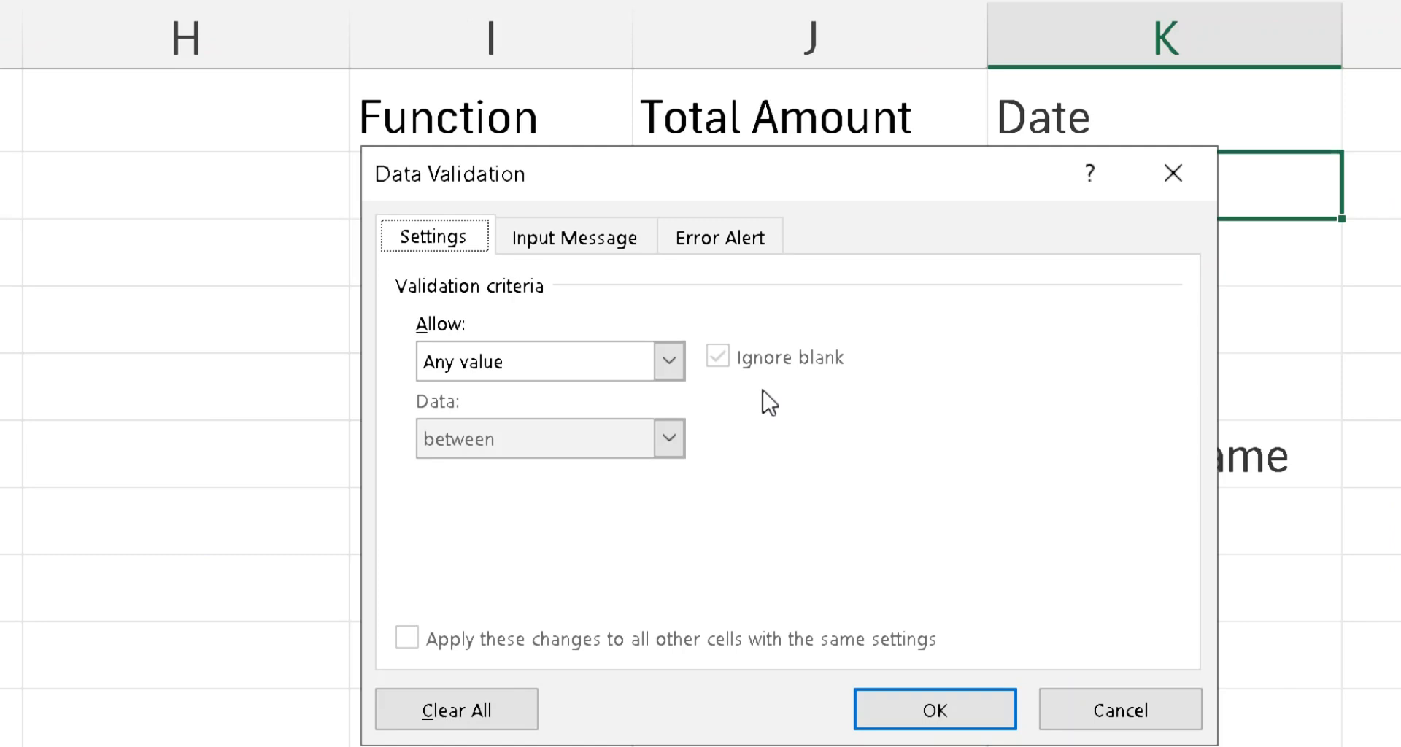
pyautogui.click(669, 363)
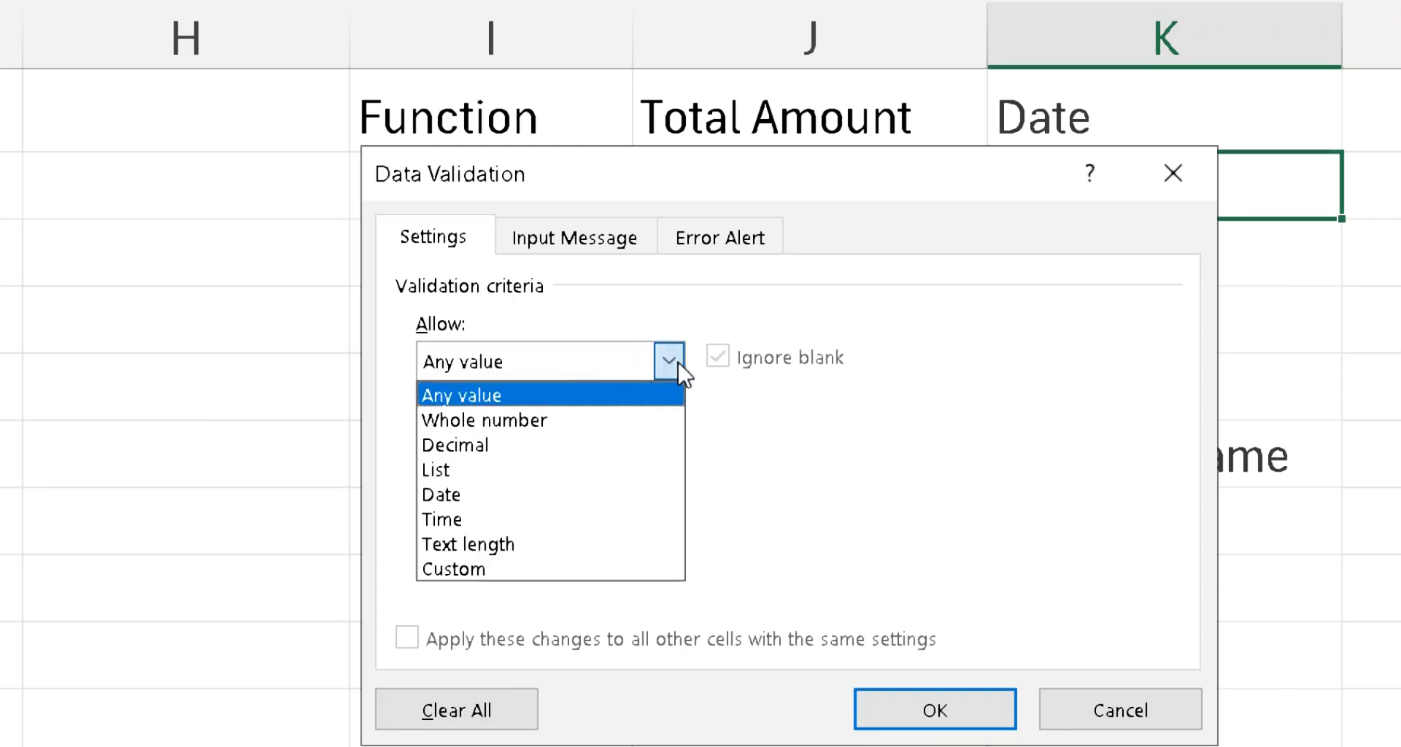
pyautogui.click(470, 472)
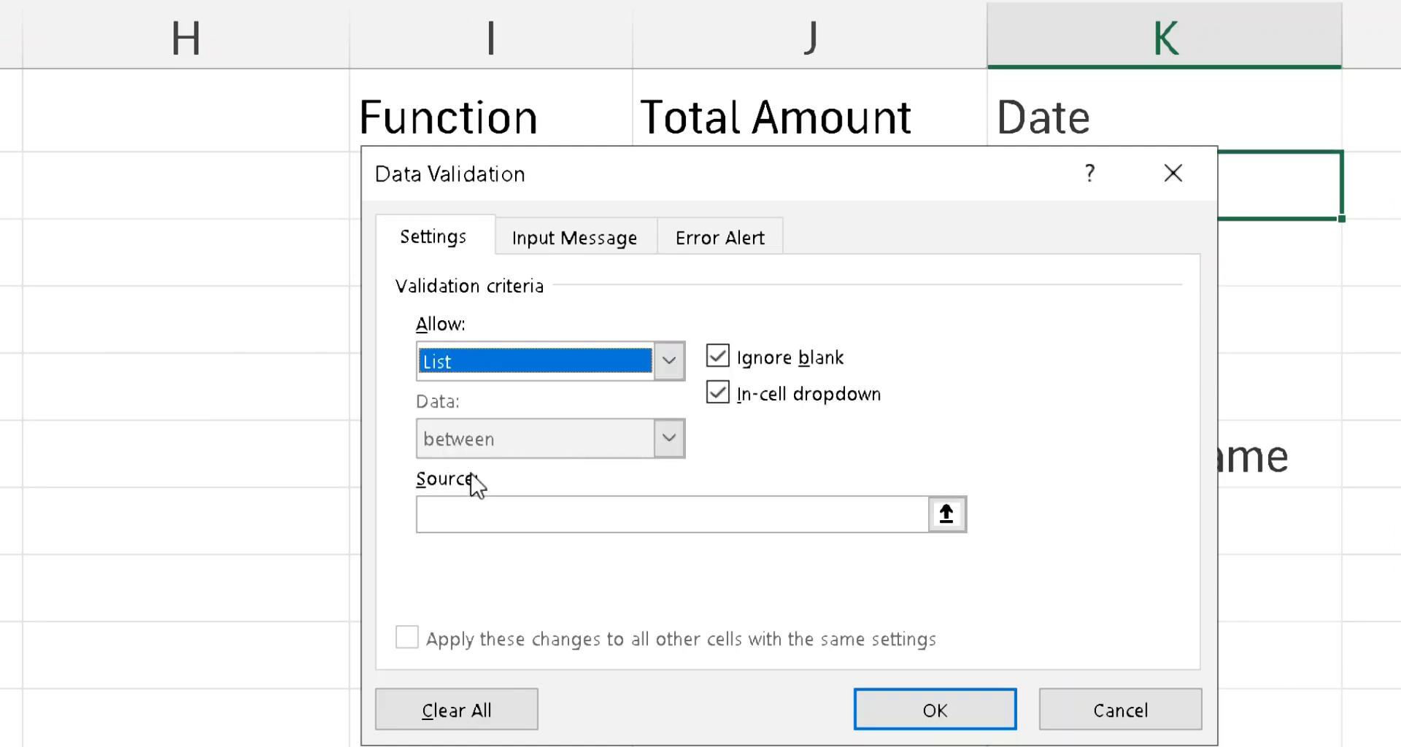
# Set the list source to the table's dates, =$A$2:$A$23, and apply the validation
pyautogui.click(543, 520)
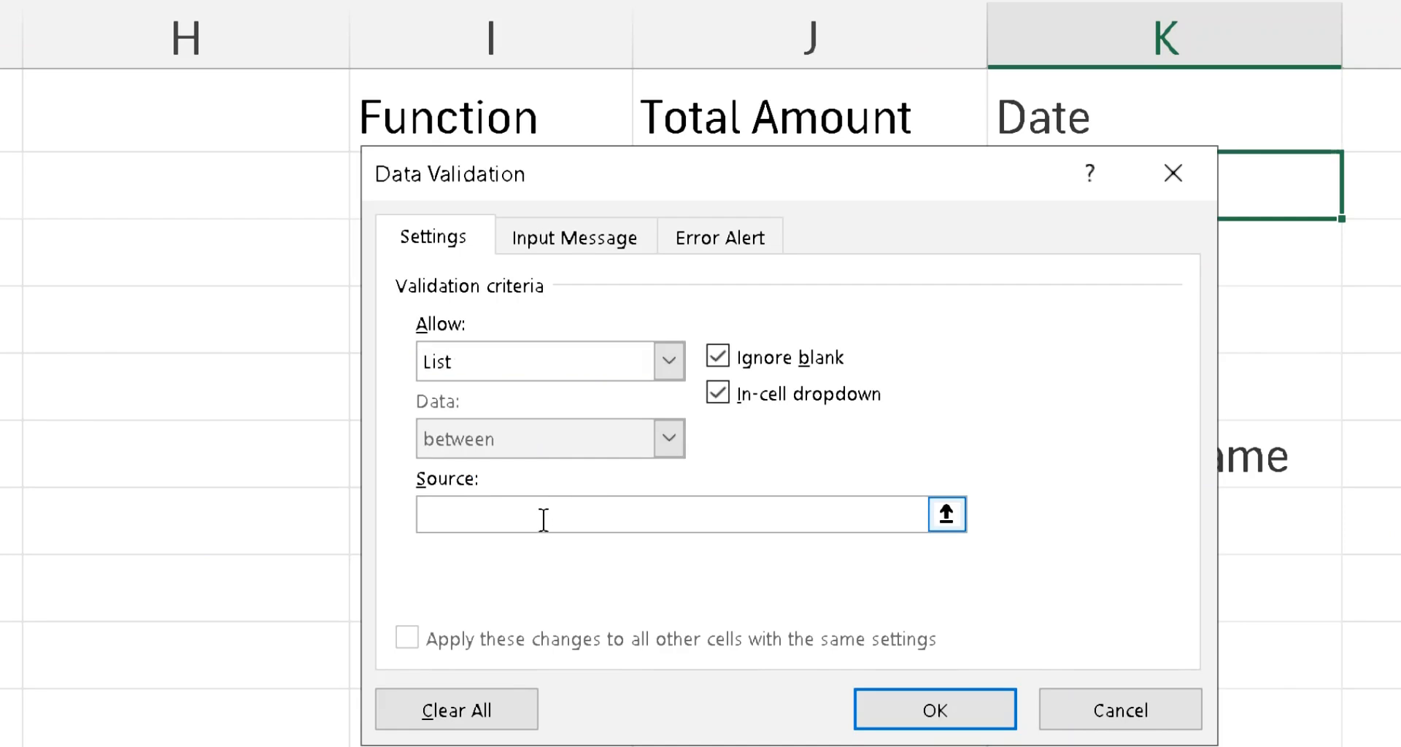
pyautogui.write('=')
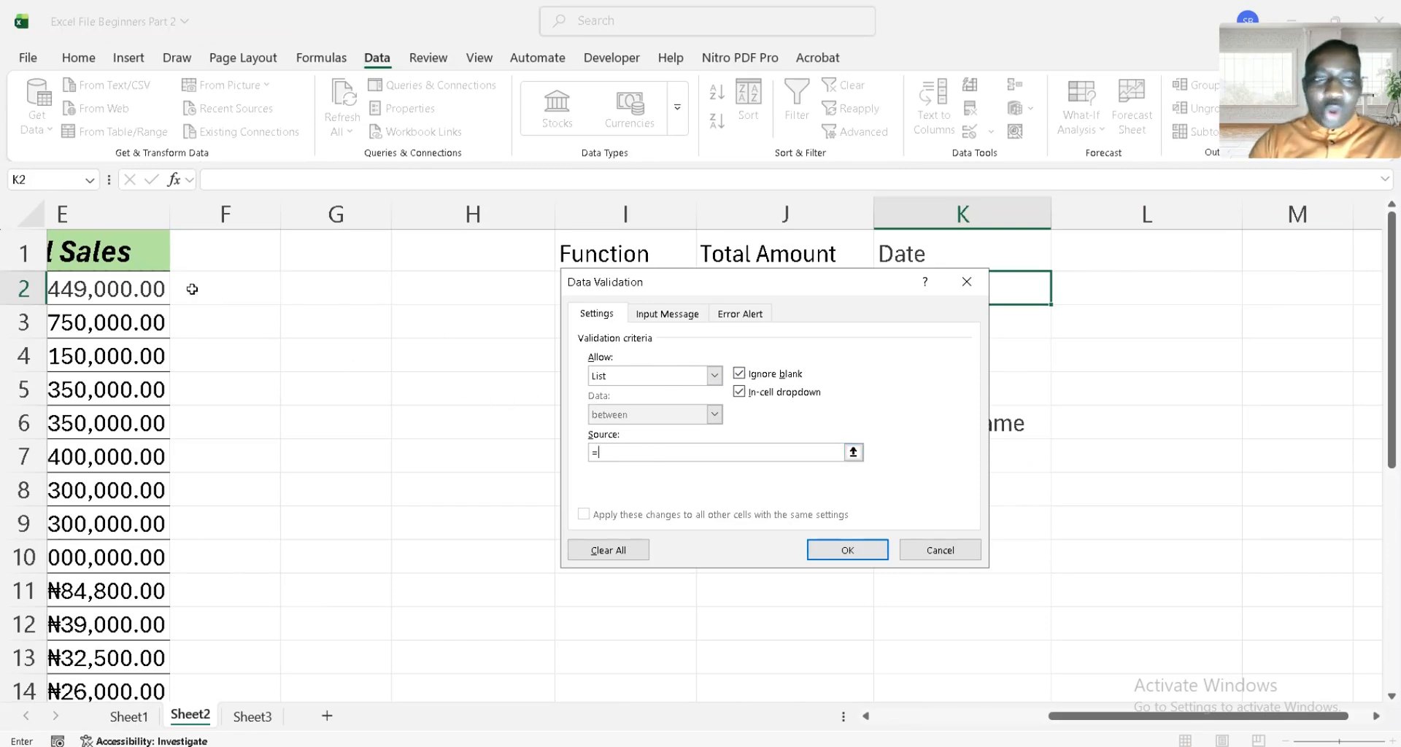
pyautogui.click(124, 249)
pyautogui.press('Left')
pyautogui.press('Left')
pyautogui.press('Left')
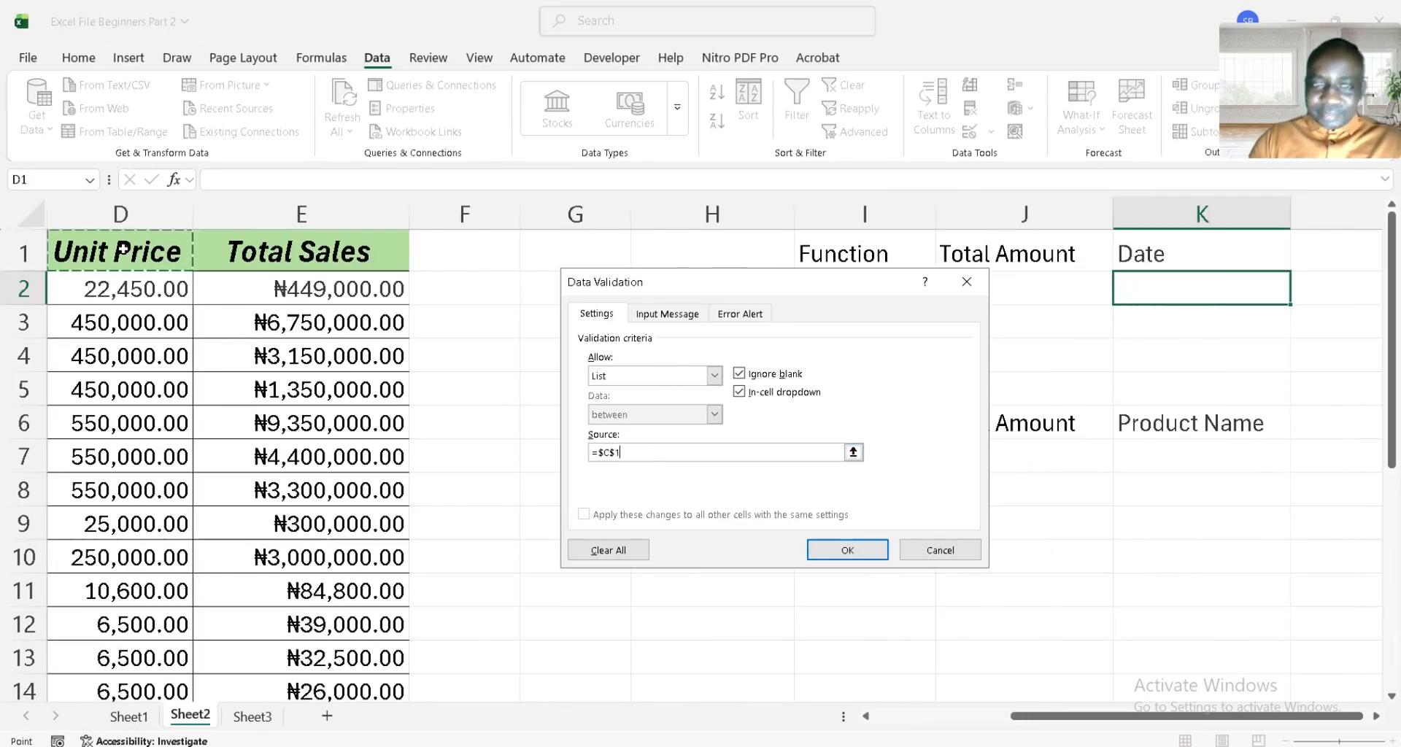
pyautogui.press('Down')
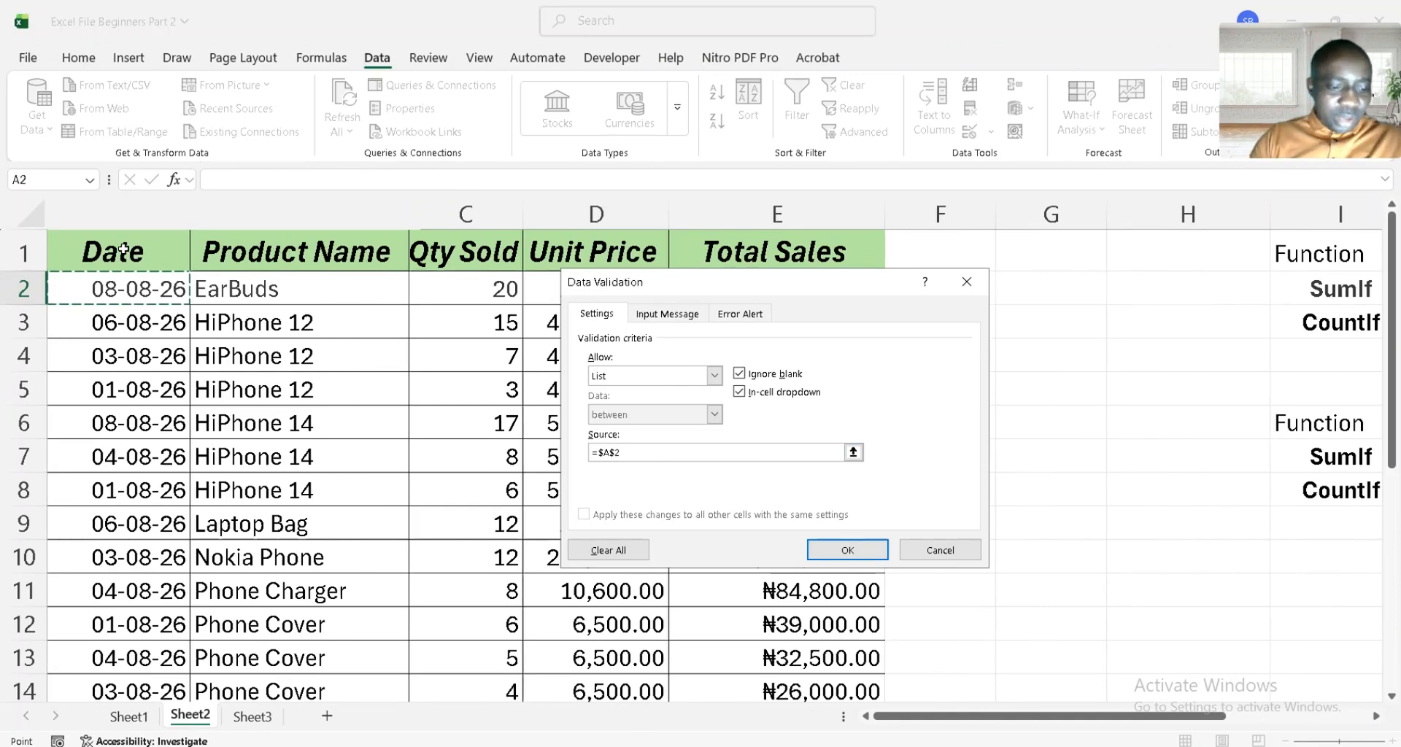
pyautogui.hotkey('ctrl', 'shift', 'Down')
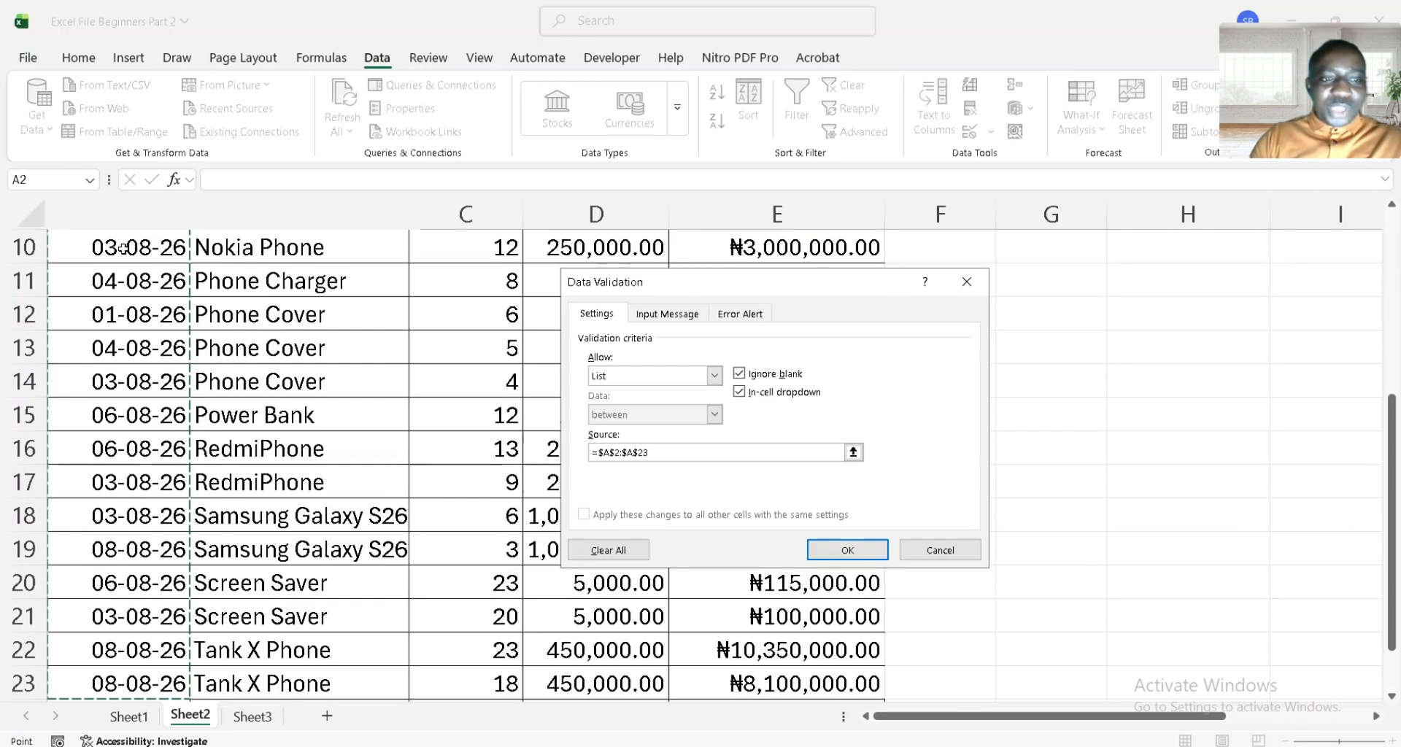
pyautogui.click(846, 548)
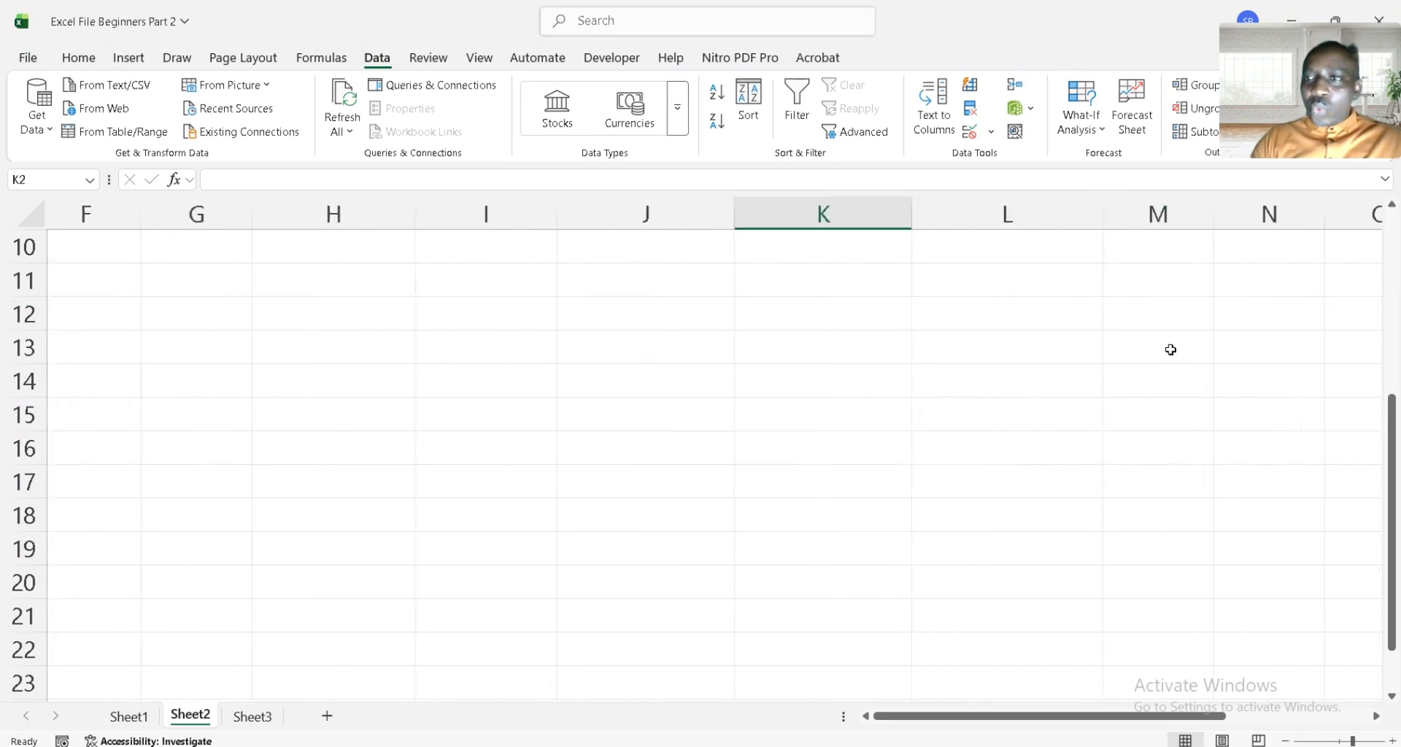
# Check the dates offered by the dropdown in K2 and choose 06-08-26
pyautogui.scroll(3, 1170, 349)
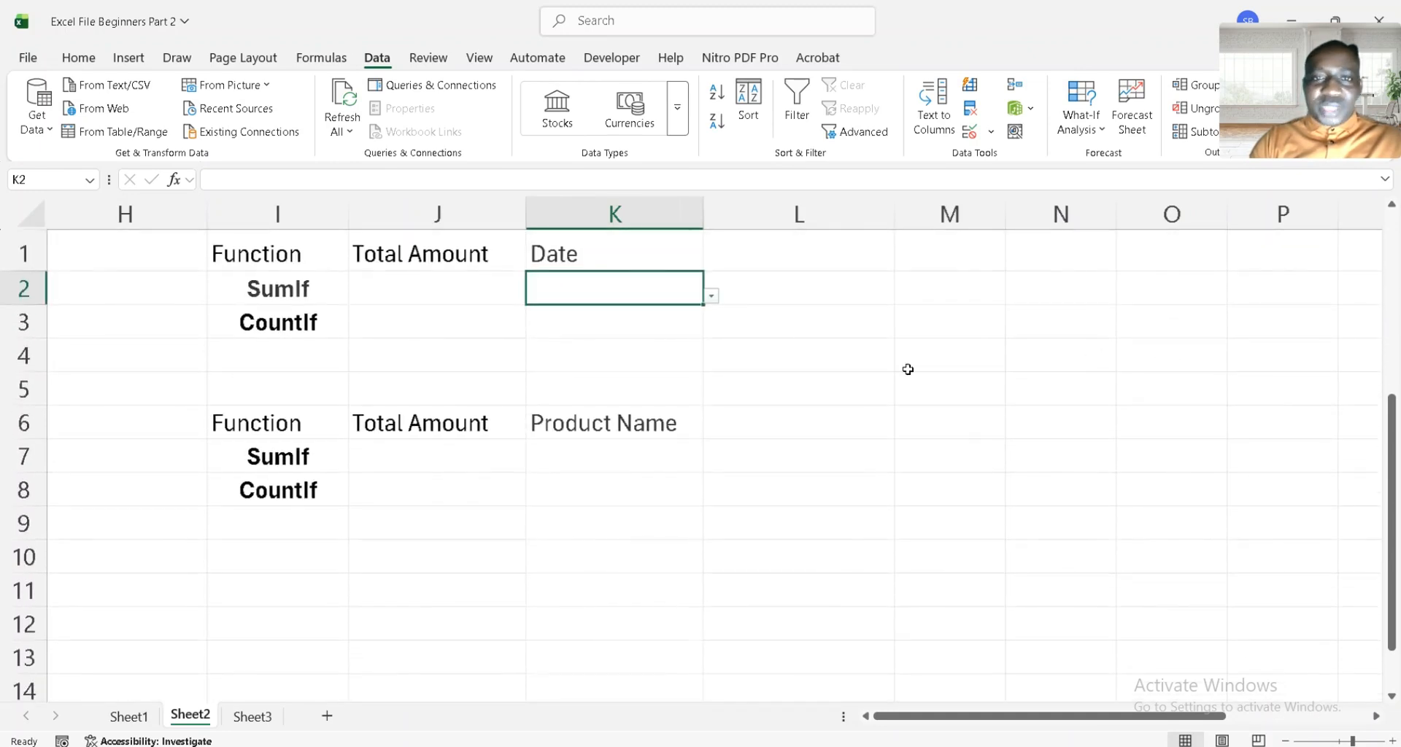
pyautogui.click(711, 296)
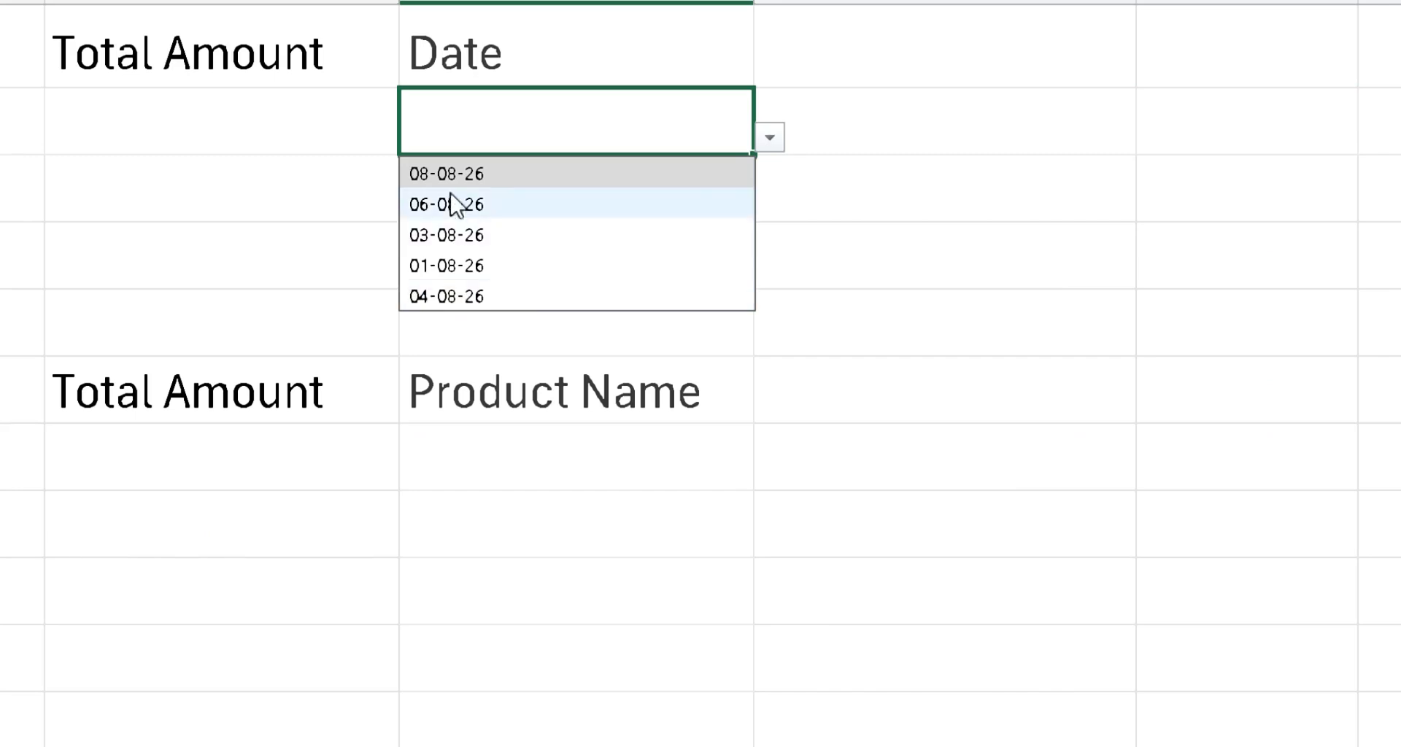
pyautogui.click(917, 103)
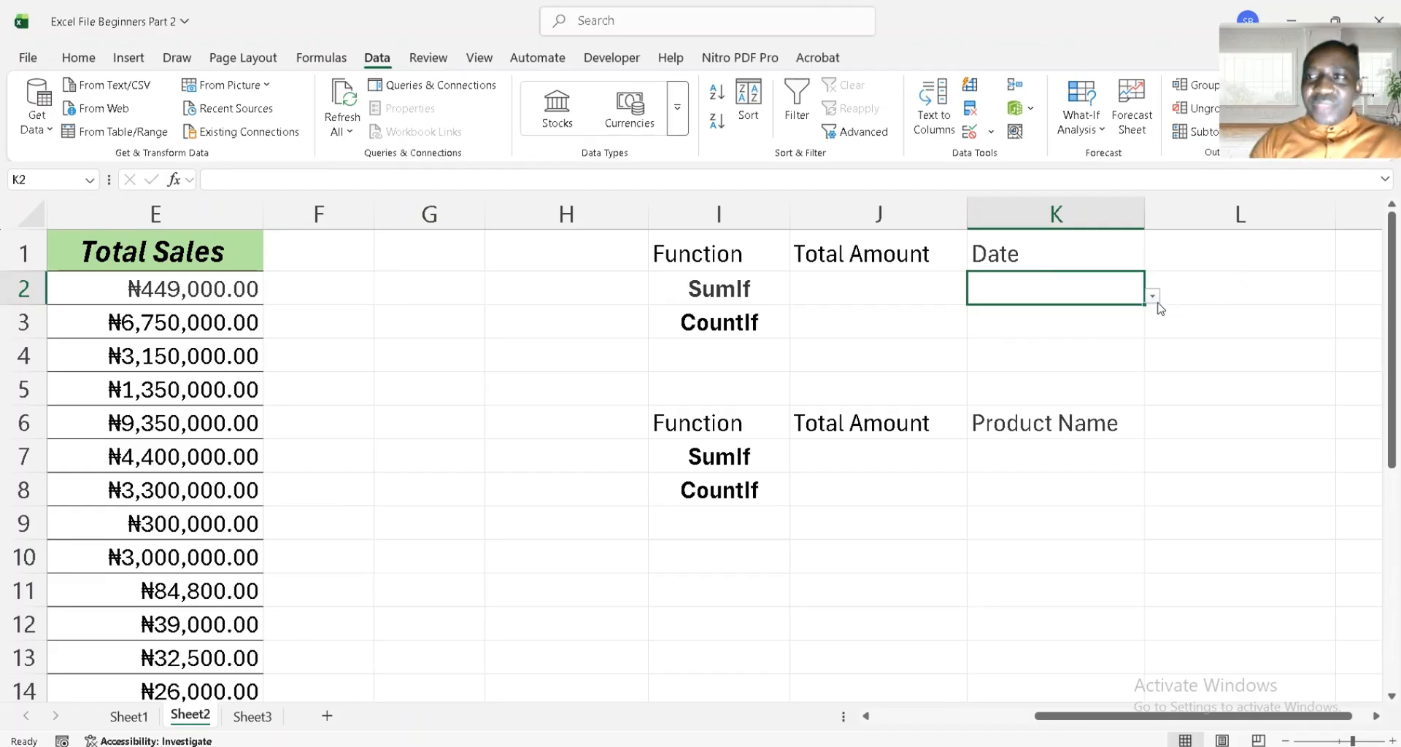
pyautogui.click(1153, 297)
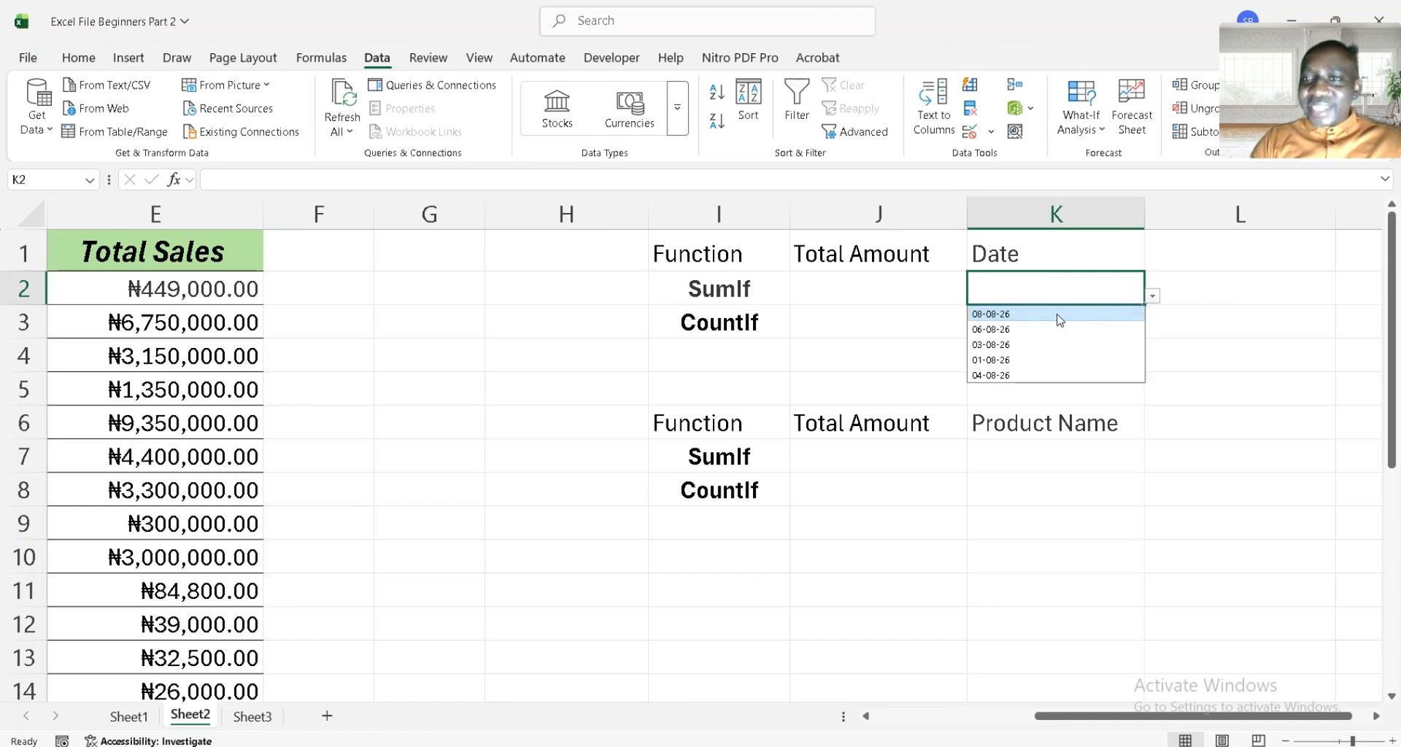
pyautogui.click(1023, 332)
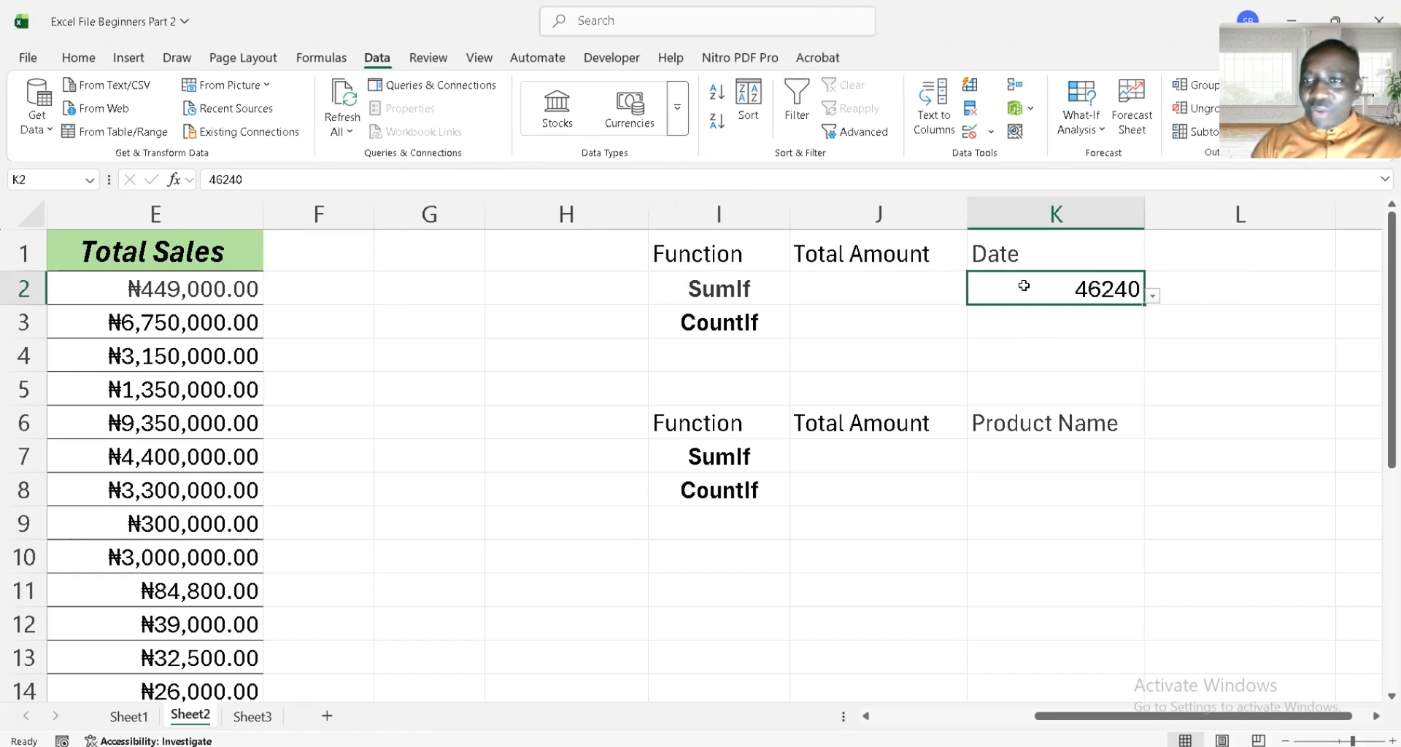
# Format the date value in K2 as Short Date
pyautogui.click(78, 61)
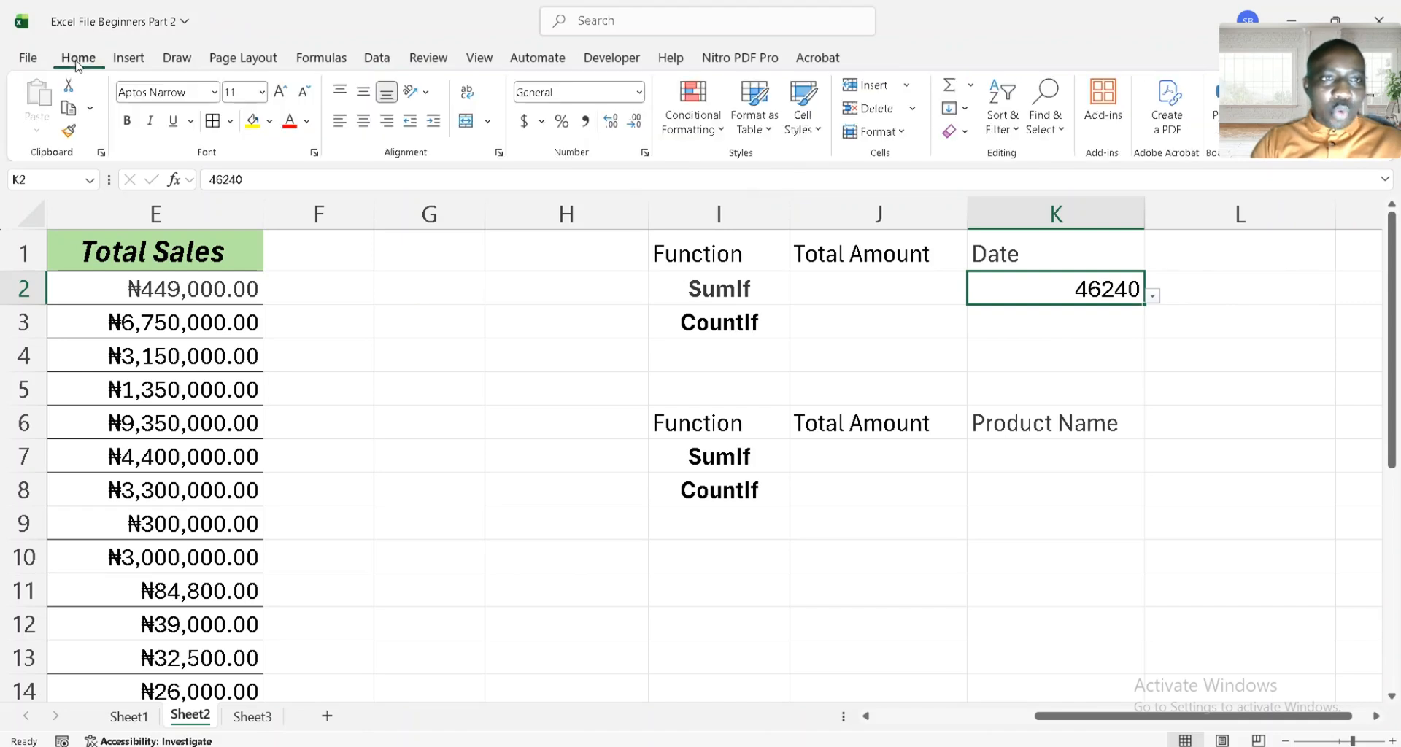
pyautogui.click(640, 93)
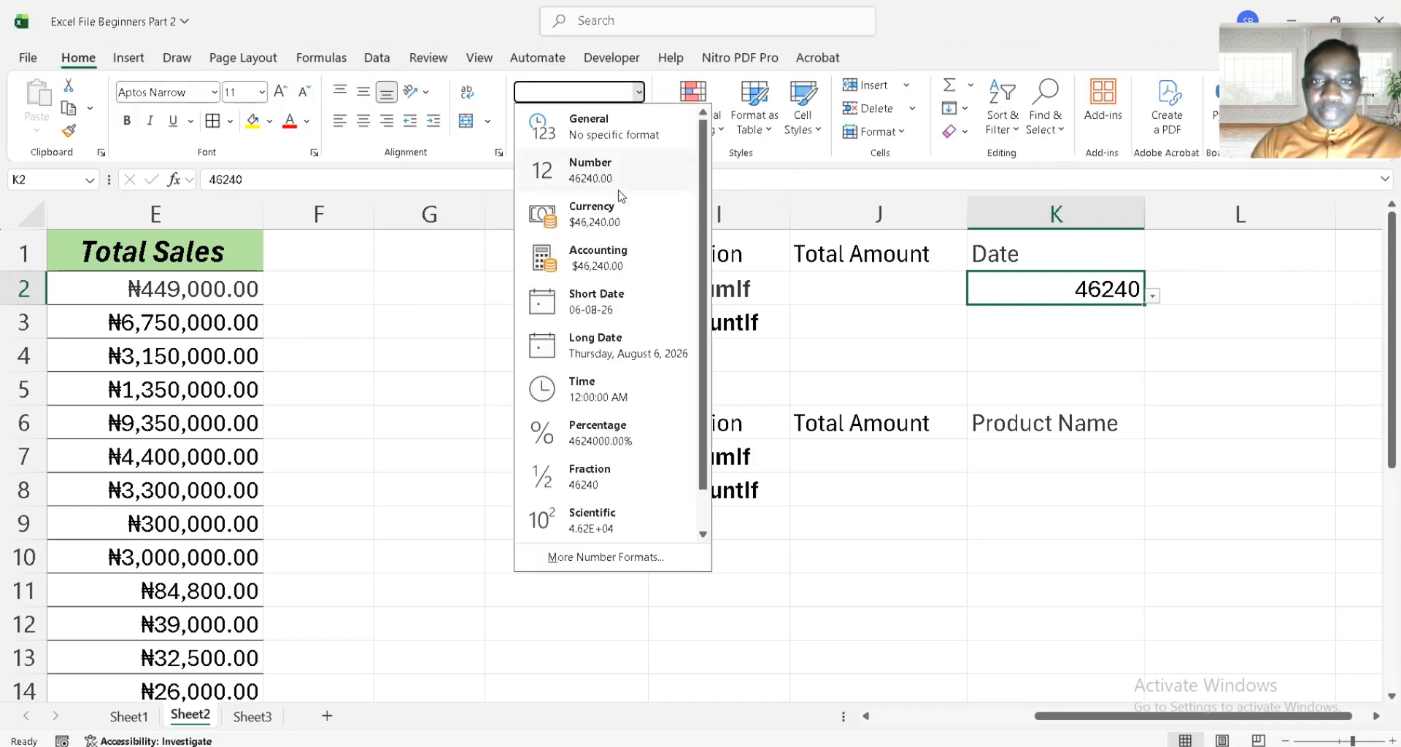
pyautogui.click(642, 305)
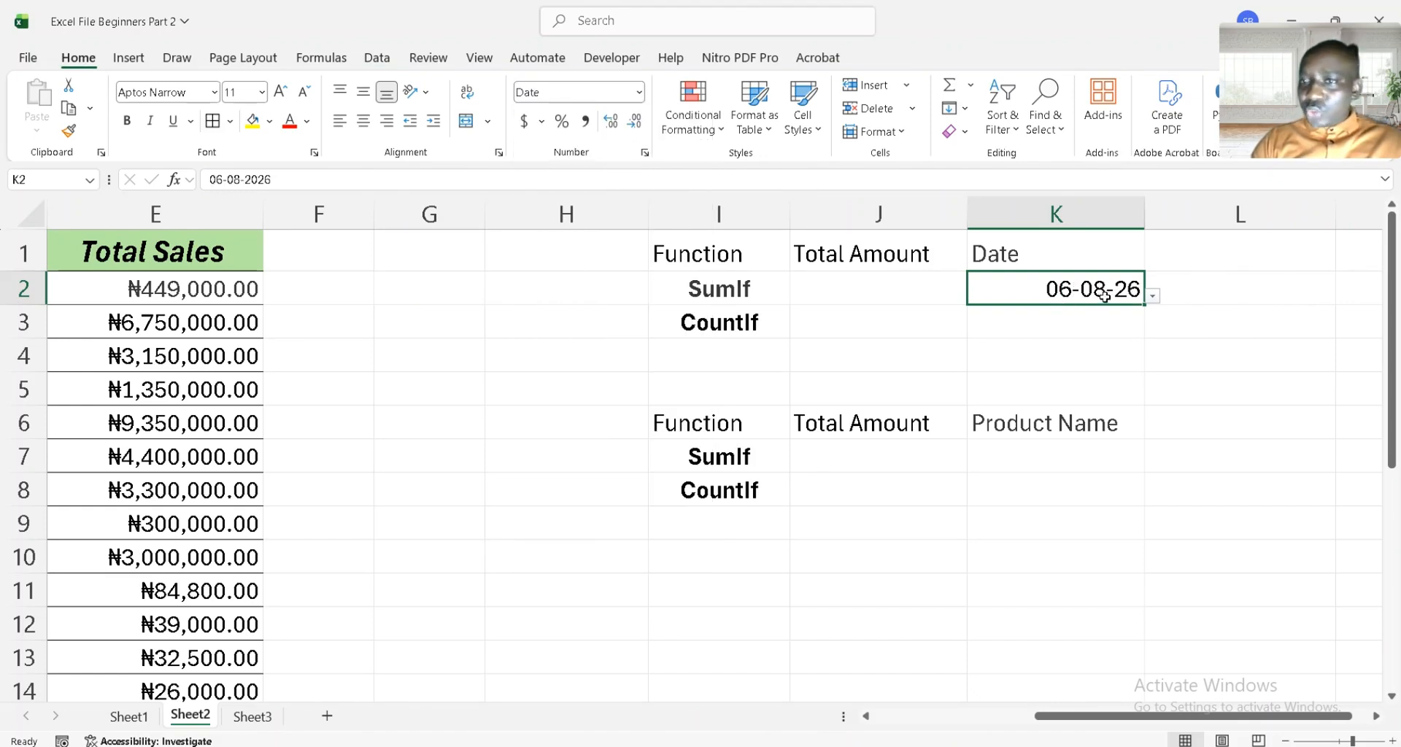
# Start a SUMIF formula in J2 beside SumIf, using the table's dates A2:A23 as the range
pyautogui.click(844, 292)
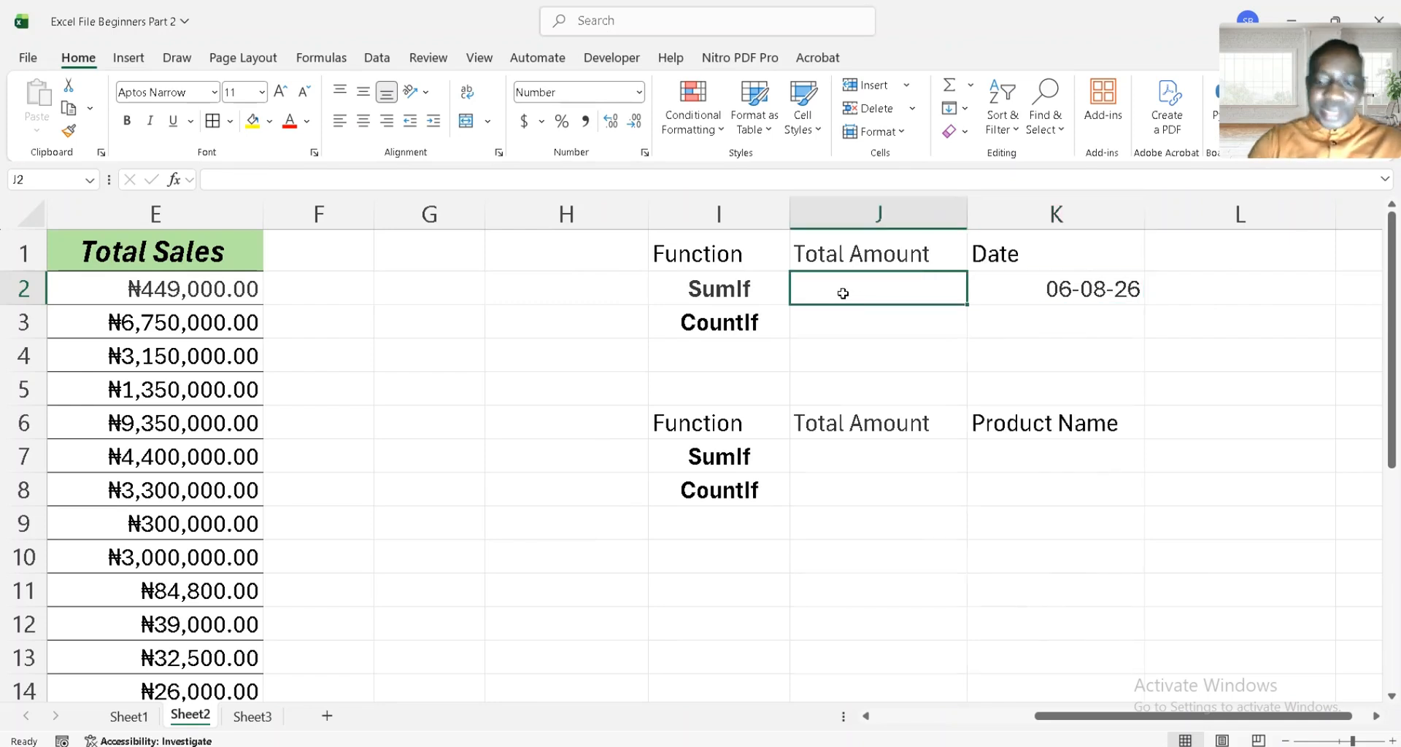
pyautogui.write('=su')
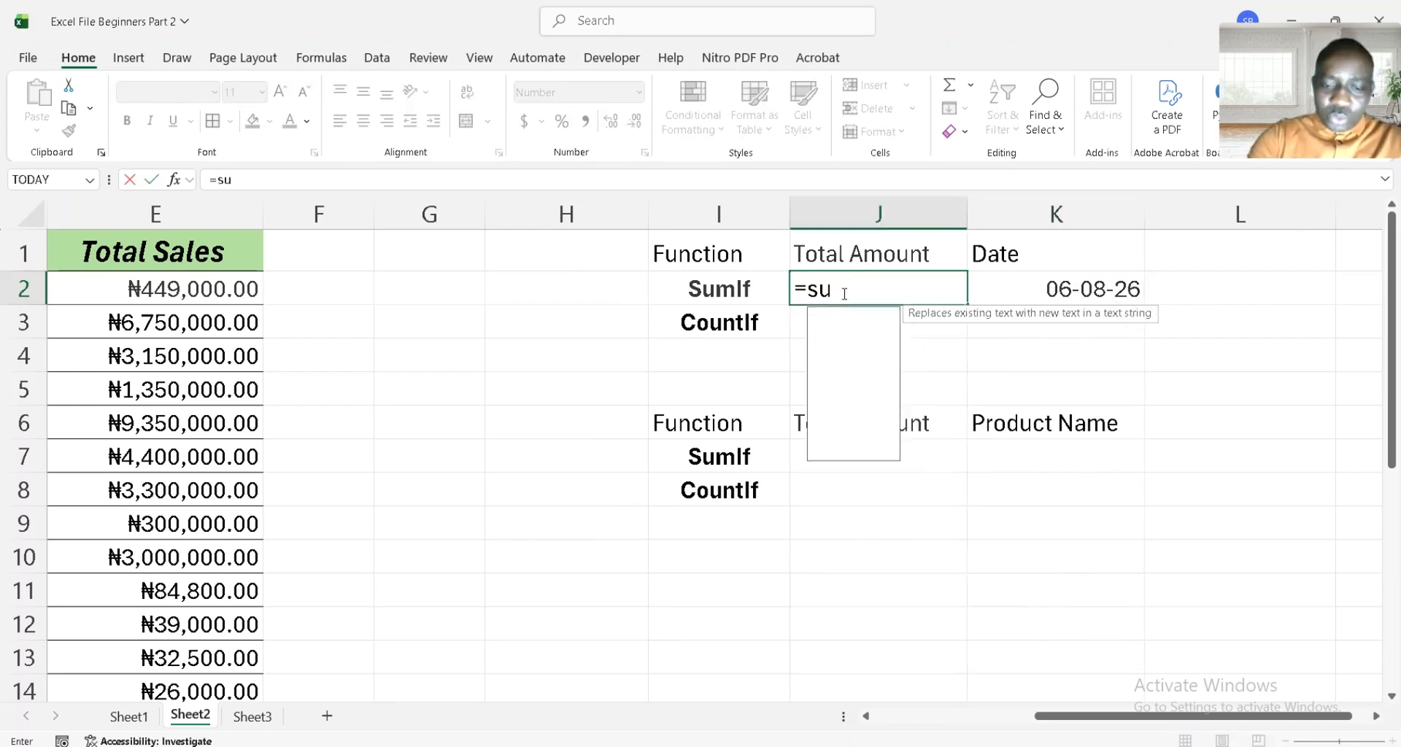
pyautogui.write('mif')
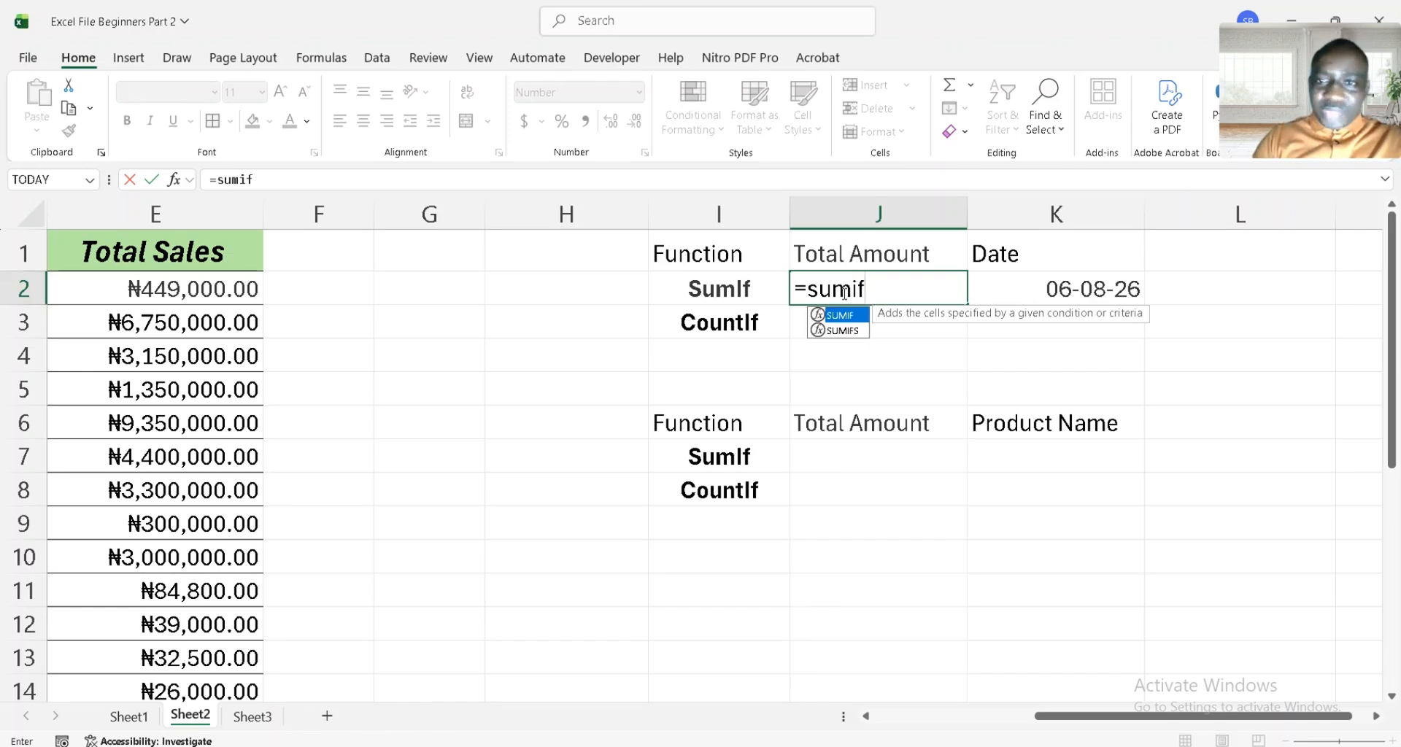
pyautogui.press('Tab')
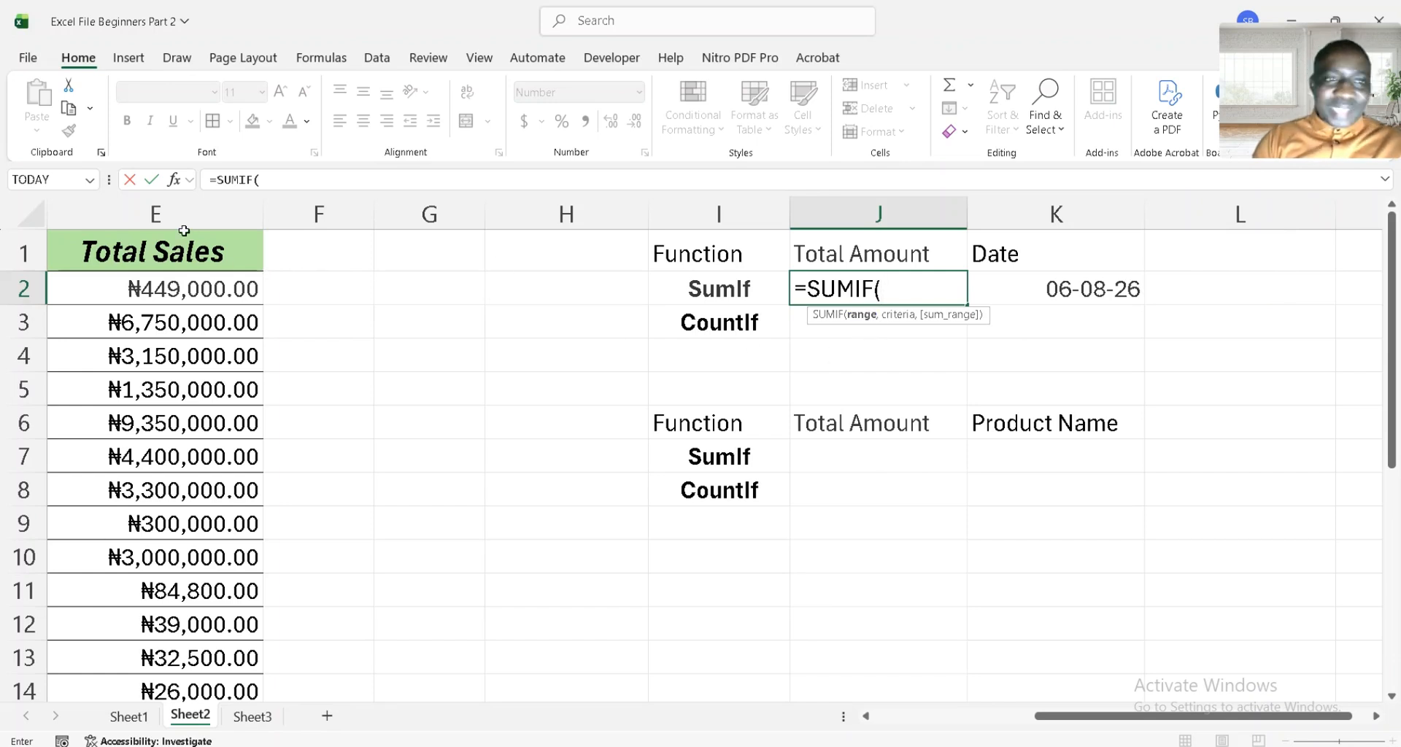
pyautogui.click(160, 268)
pyautogui.press('Left')
pyautogui.press('Left')
pyautogui.press('Left')
pyautogui.press('Left')
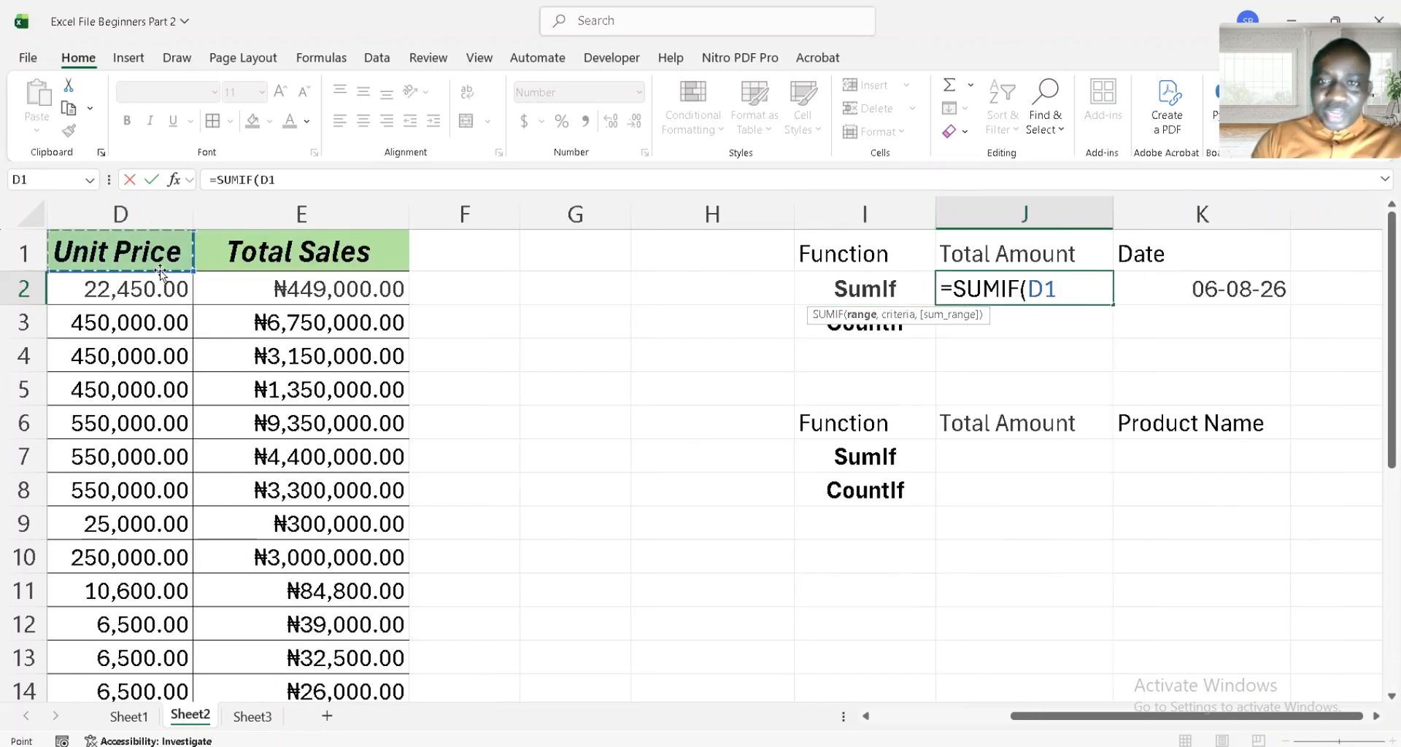
pyautogui.press('Down')
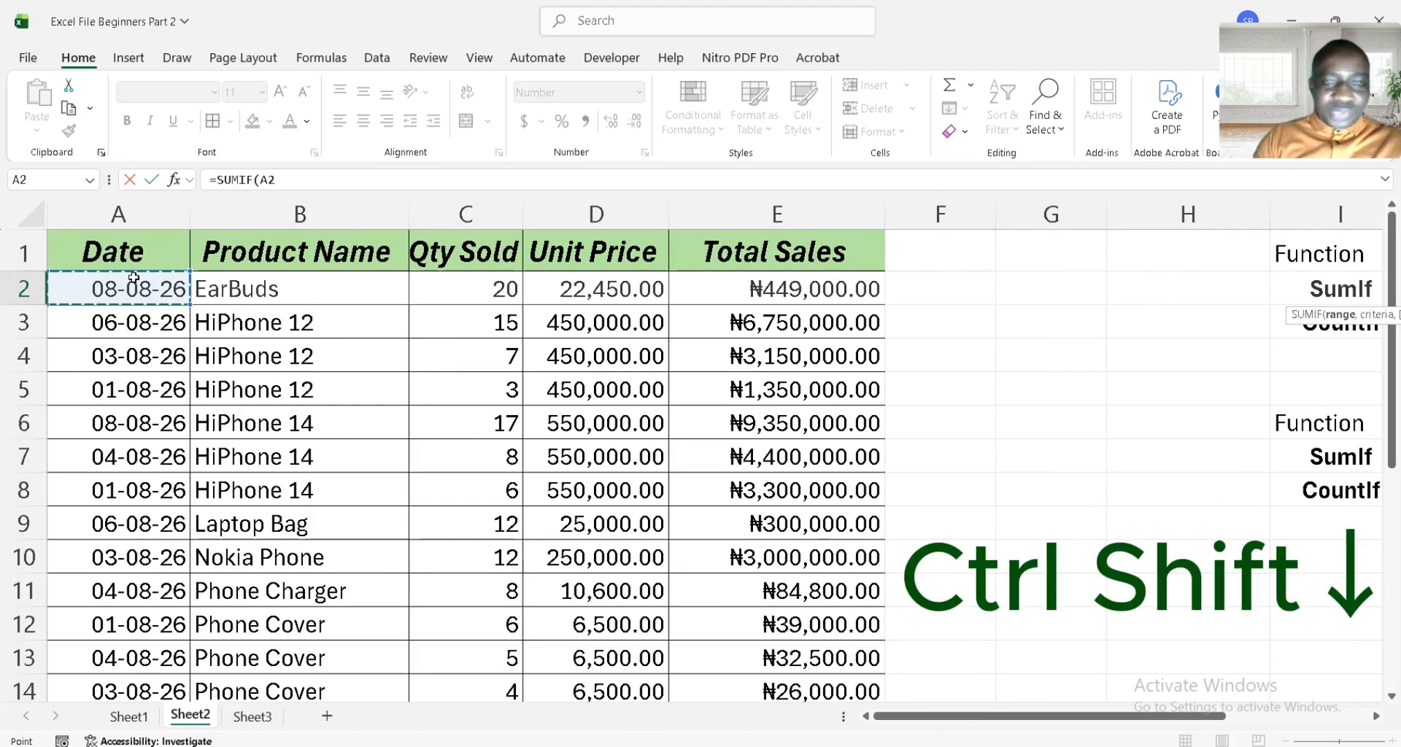
pyautogui.hotkey('ctrl', 'shift', 'Down')
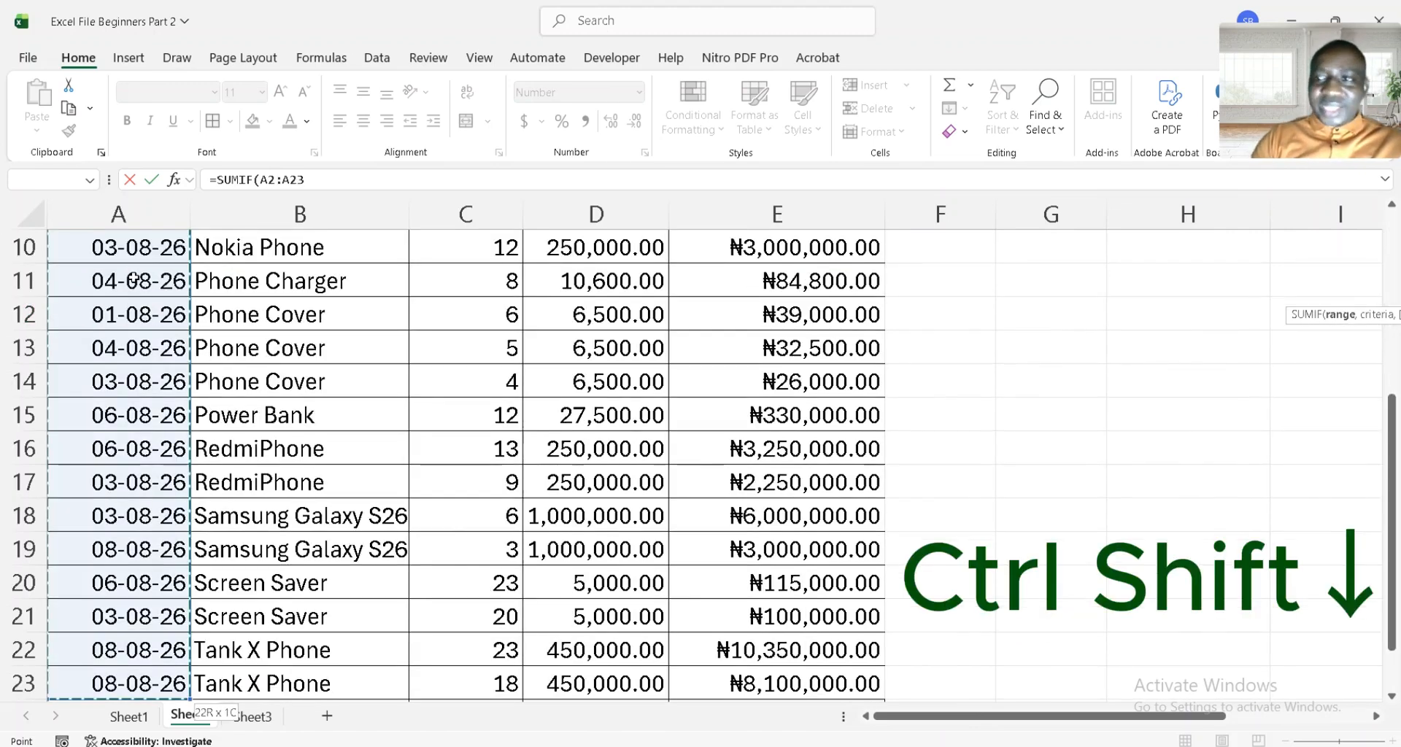
pyautogui.write(',')
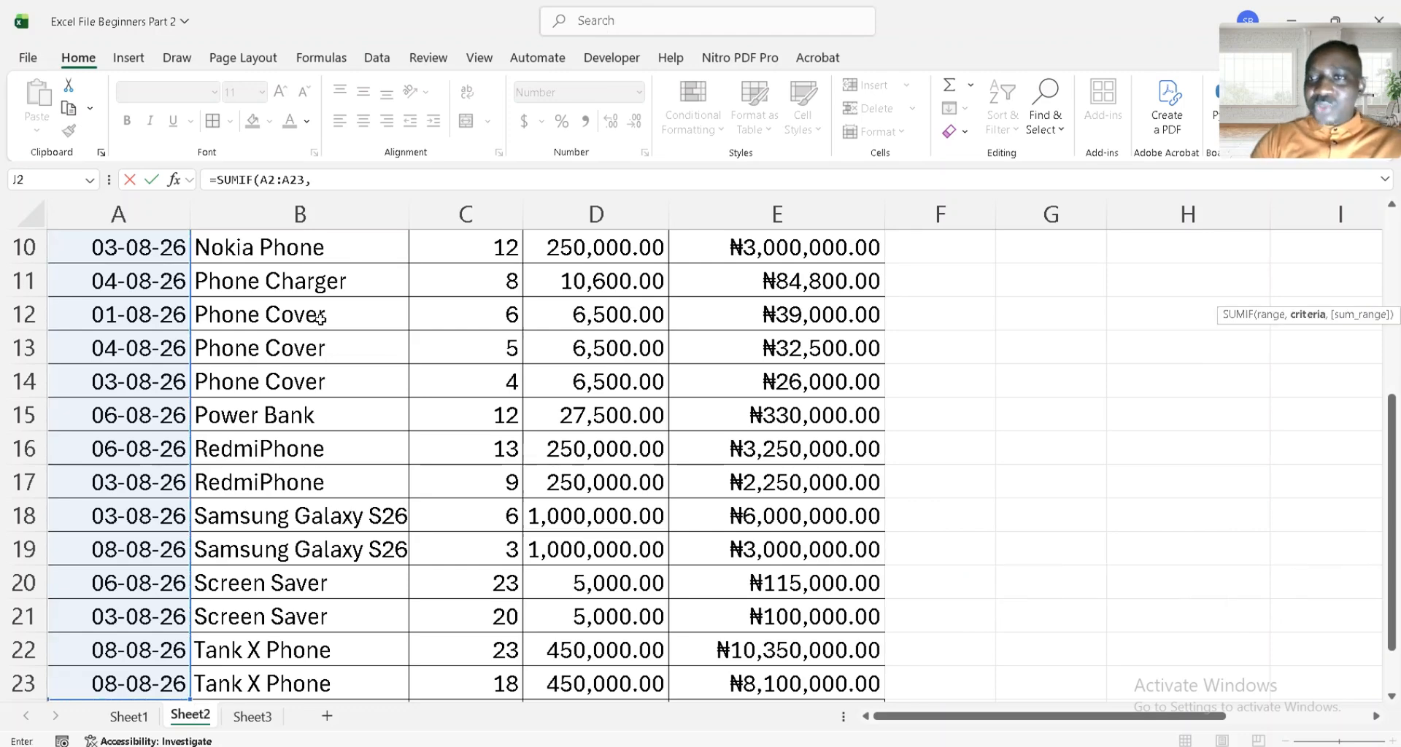
# Add the date in K2 as the criteria of the SUMIF formula
pyautogui.hscroll(1, 1096, 371)
pyautogui.hscroll(3, 1096, 371)
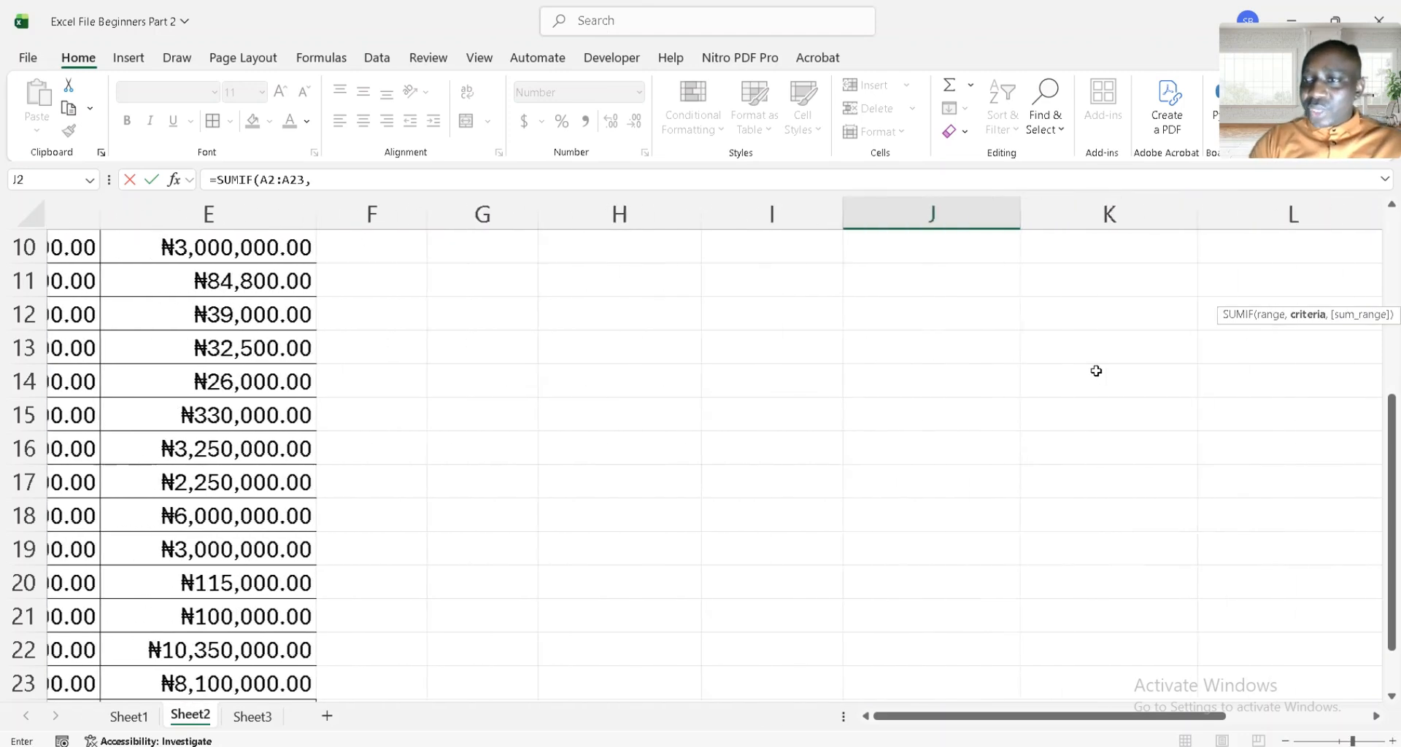
pyautogui.scroll(3, 1096, 370)
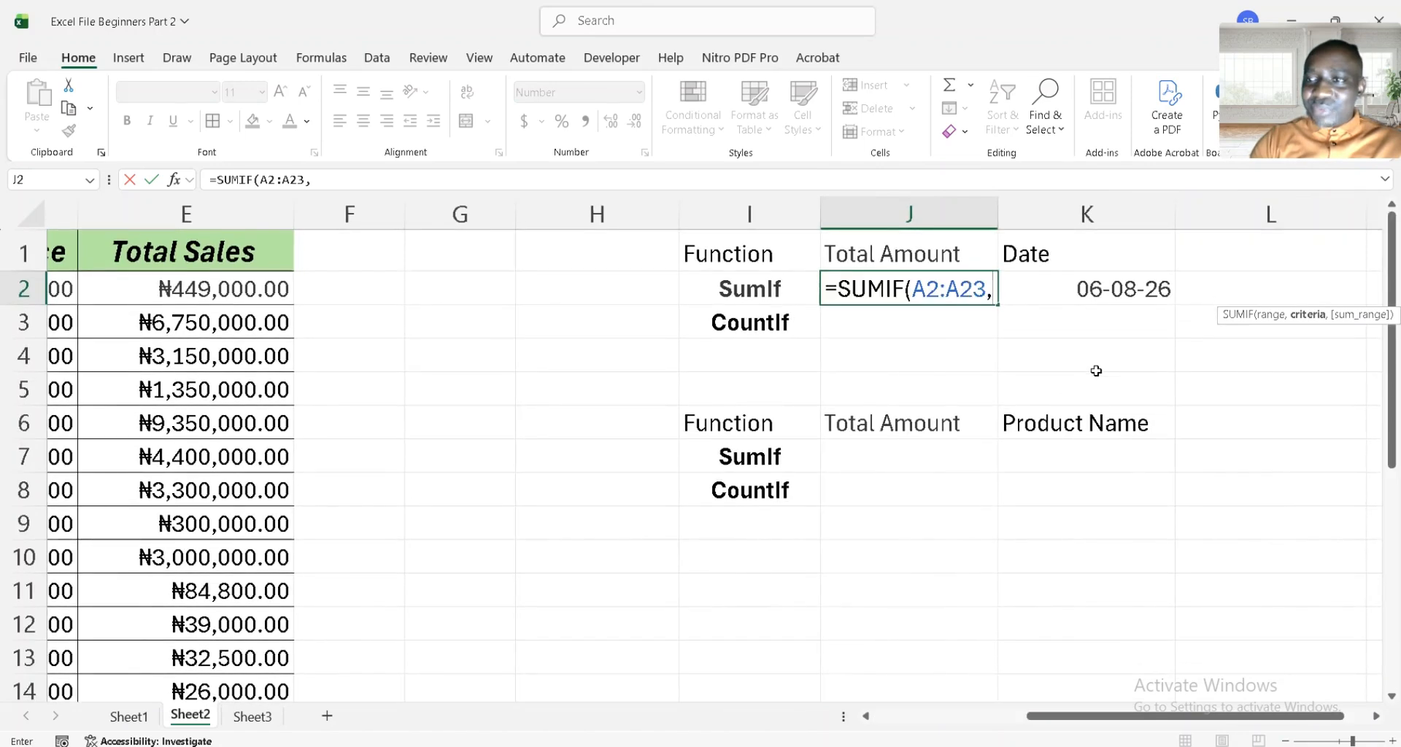
pyautogui.click(1107, 287)
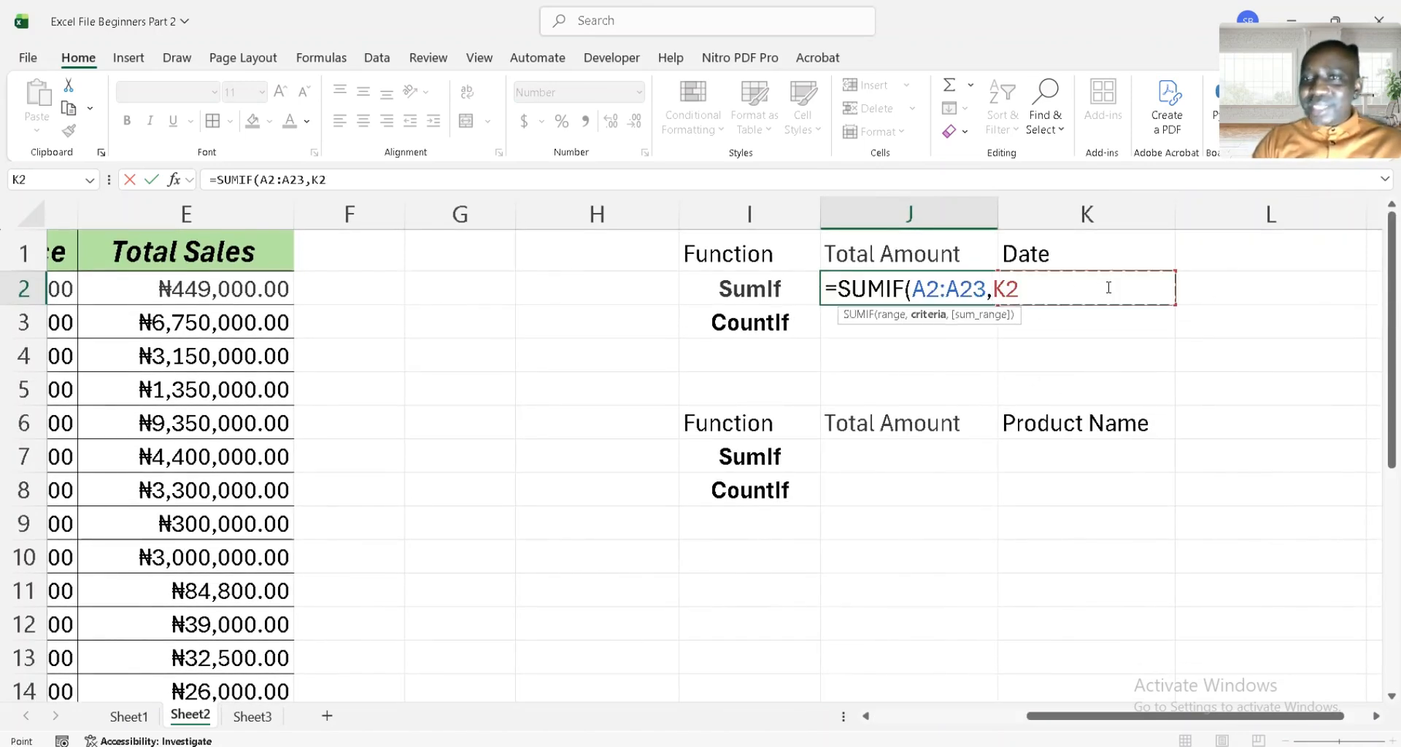
pyautogui.write(',')
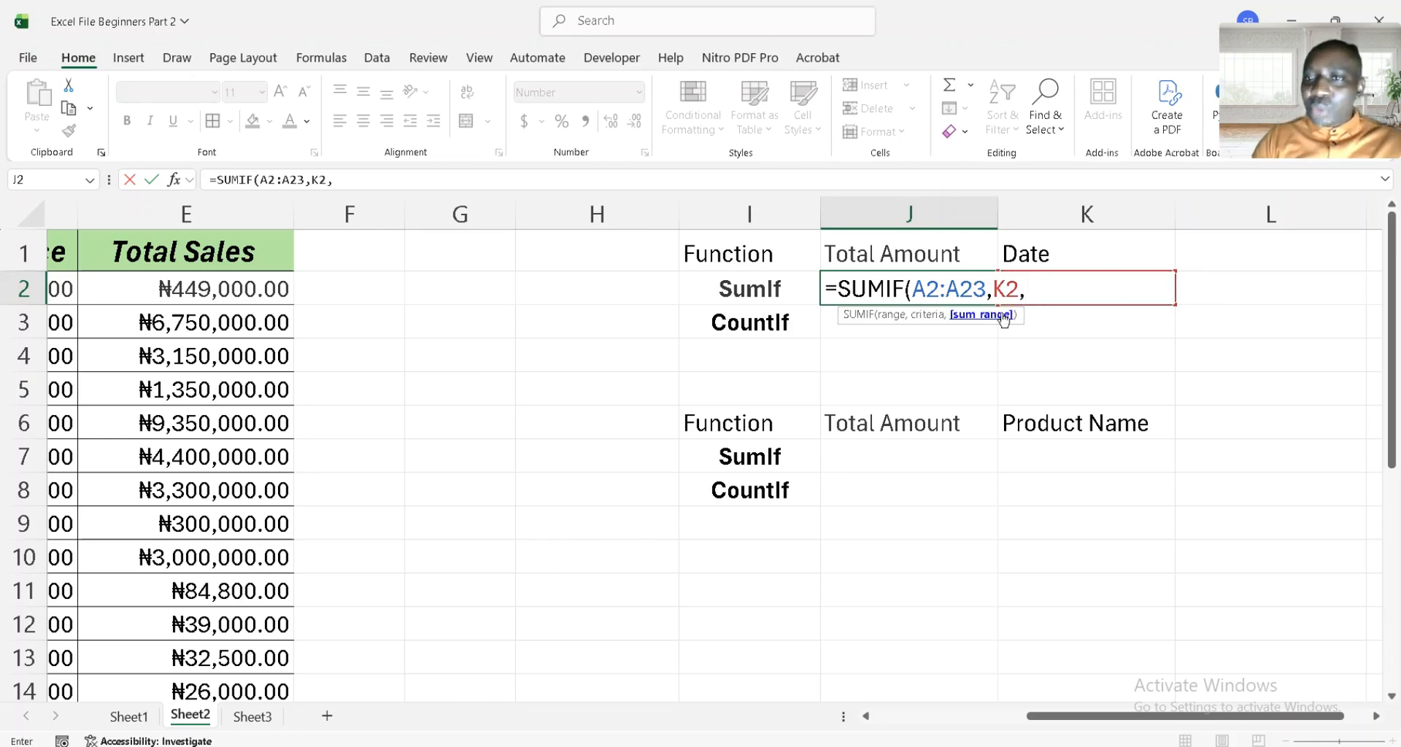
# Set the SUMIF sum range to the Total Sales values E2:E23, excluding the grand total in row 24, and enter the formula
pyautogui.click(211, 286)
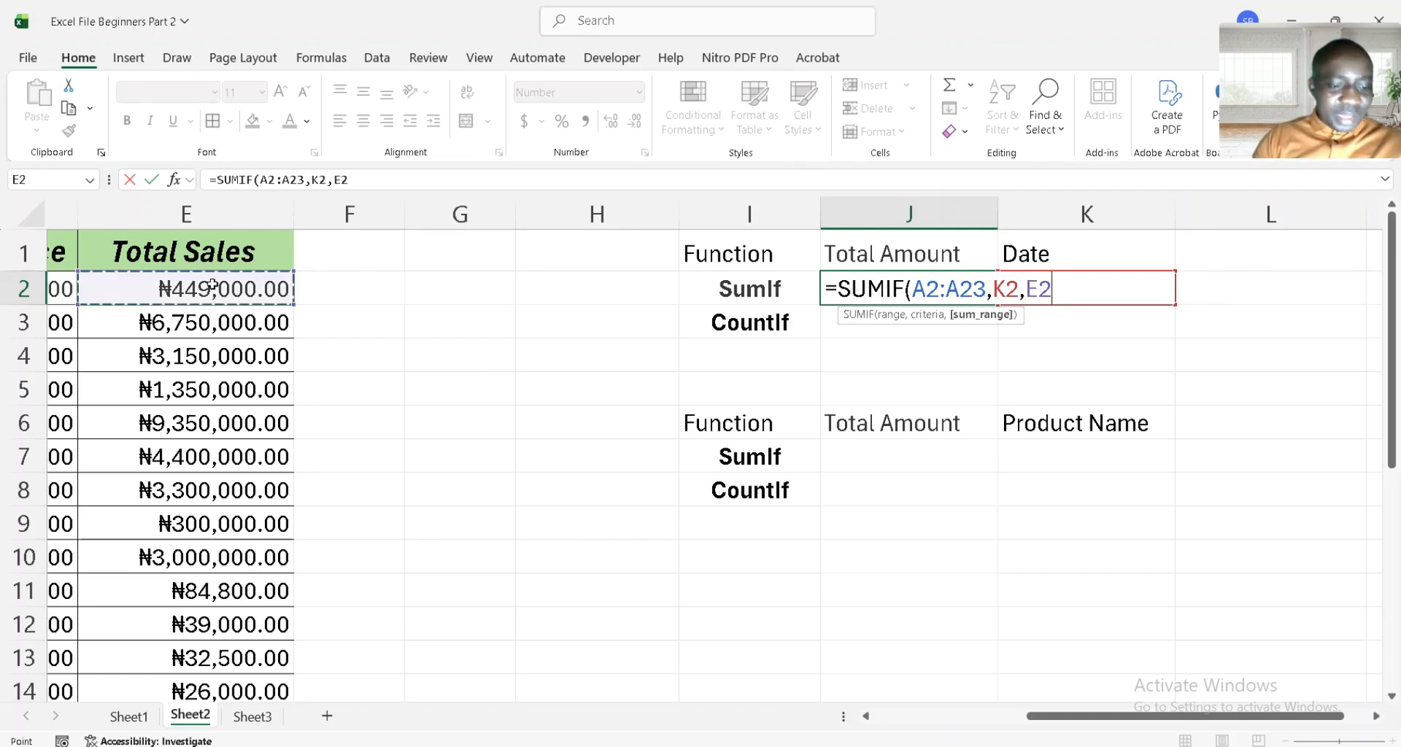
pyautogui.hotkey('ctrl', 'shift', 'Down')
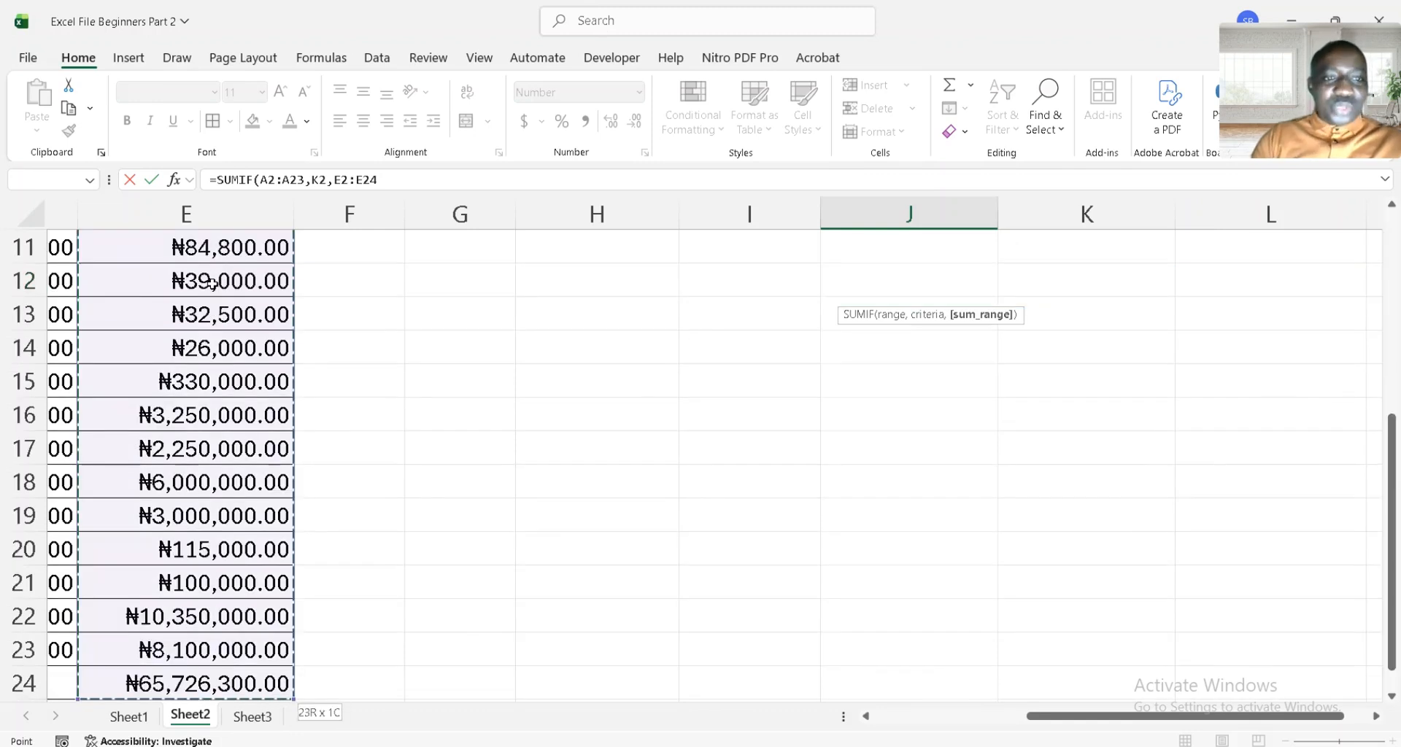
pyautogui.hotkey('shift', 'Up')
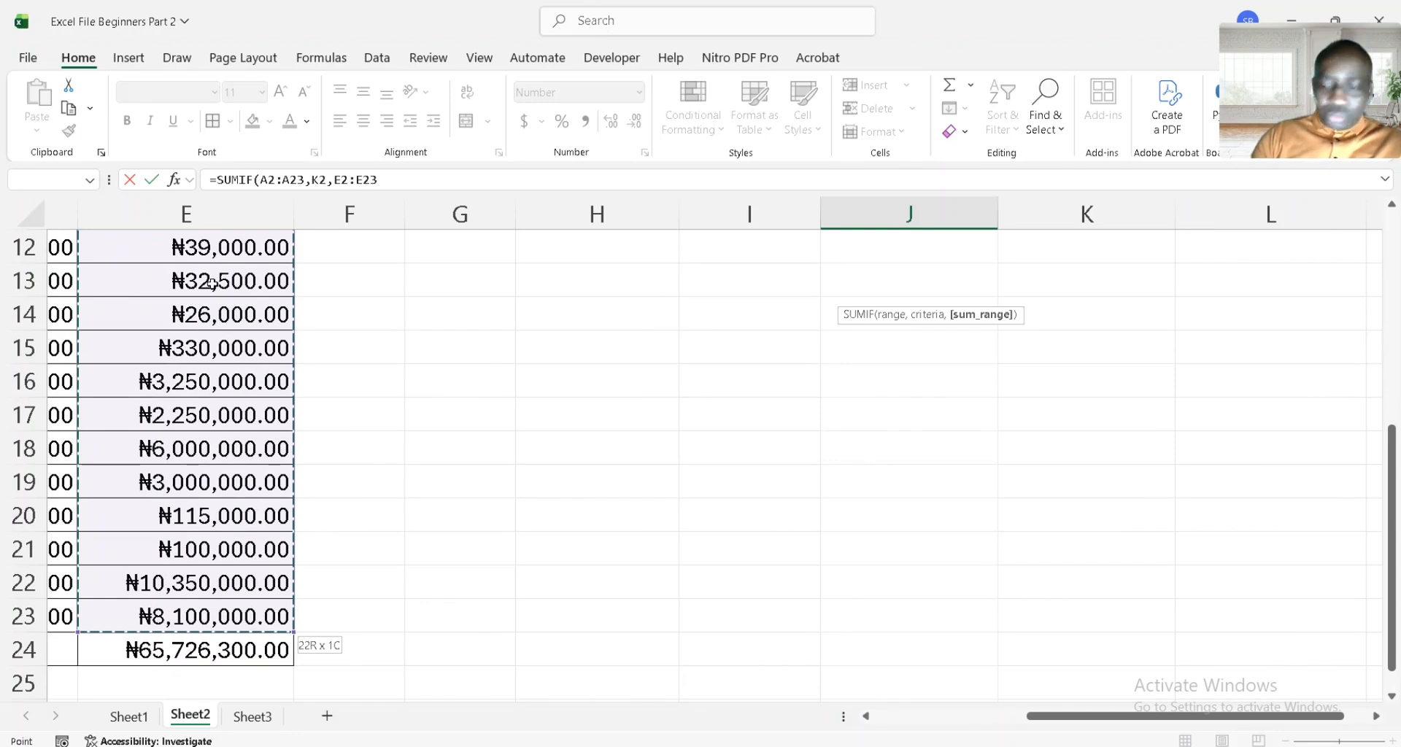
pyautogui.hotkey('shift', 'Down')
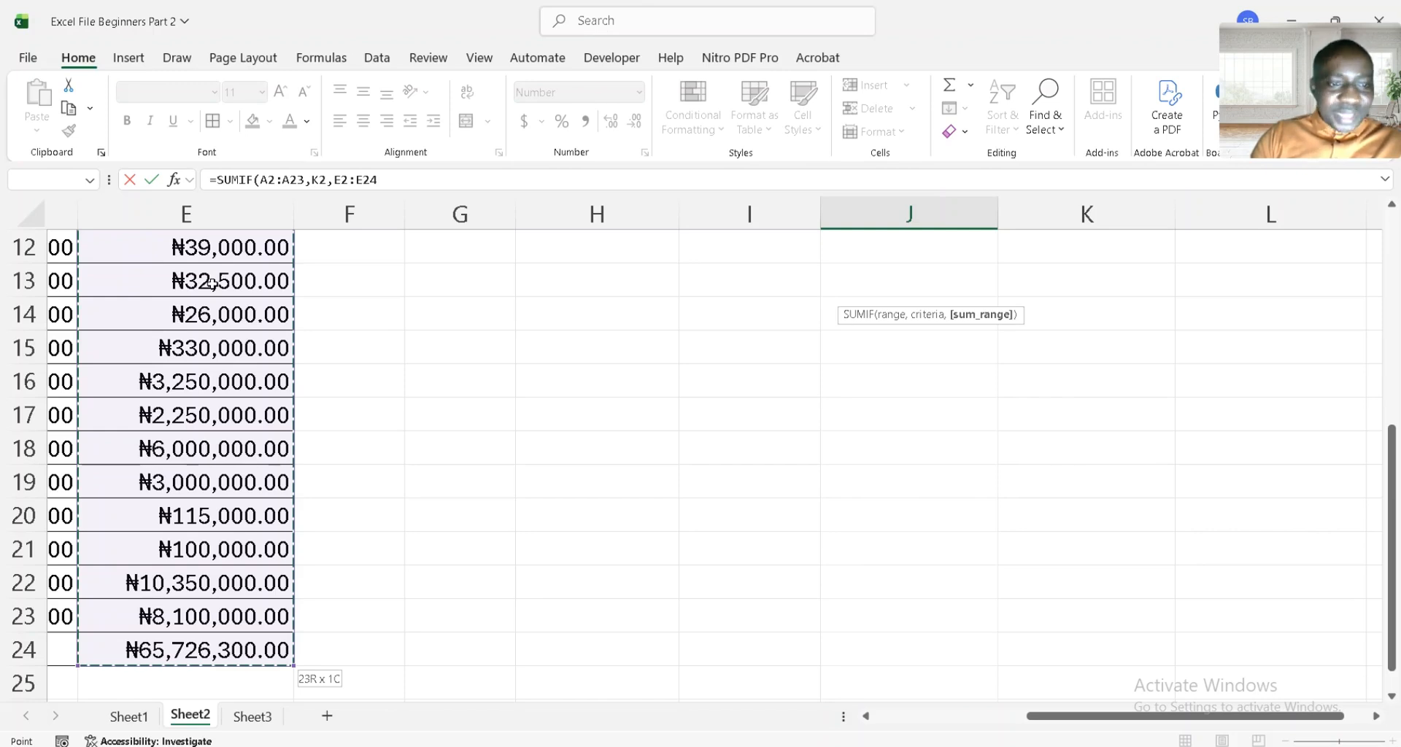
pyautogui.hotkey('shift', 'Up')
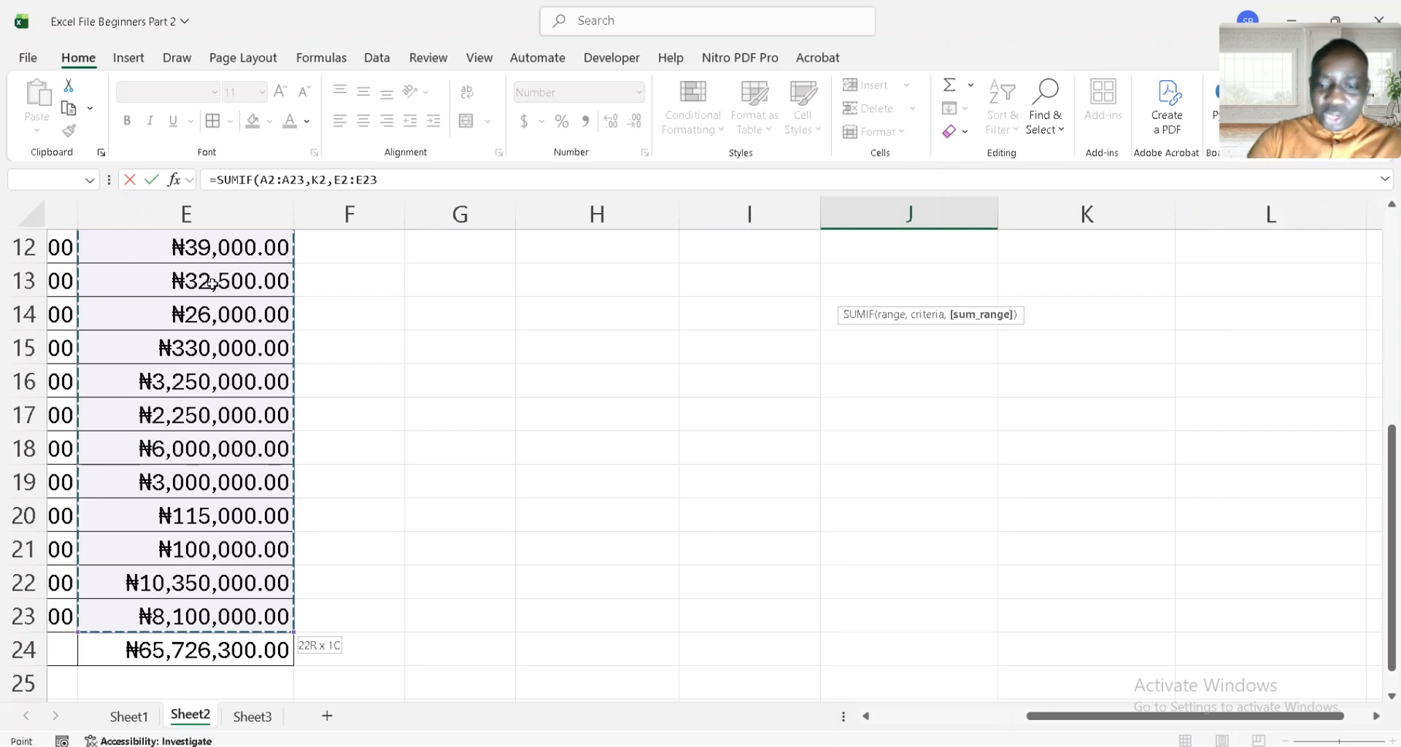
pyautogui.press('Return')
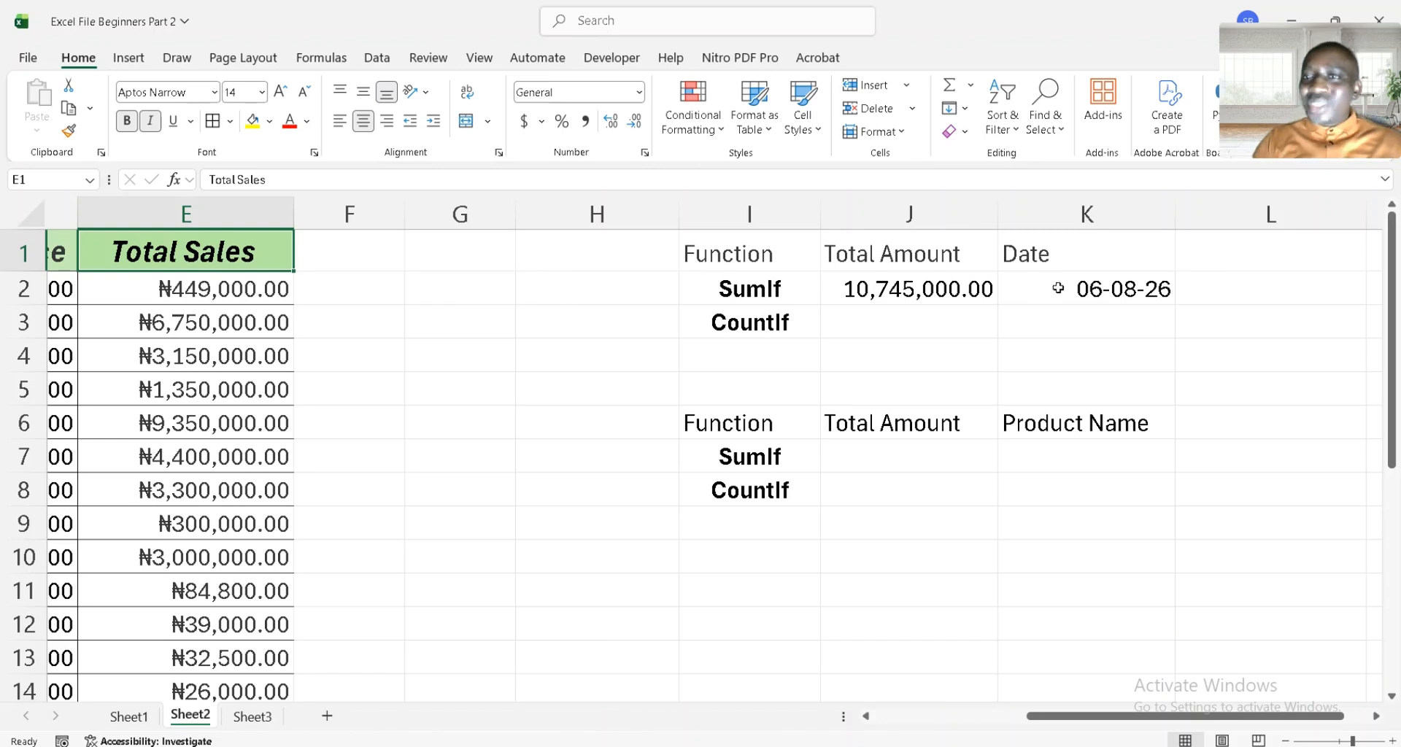
# Turn on filtering for the product sales table's header row
pyautogui.click(1113, 289)
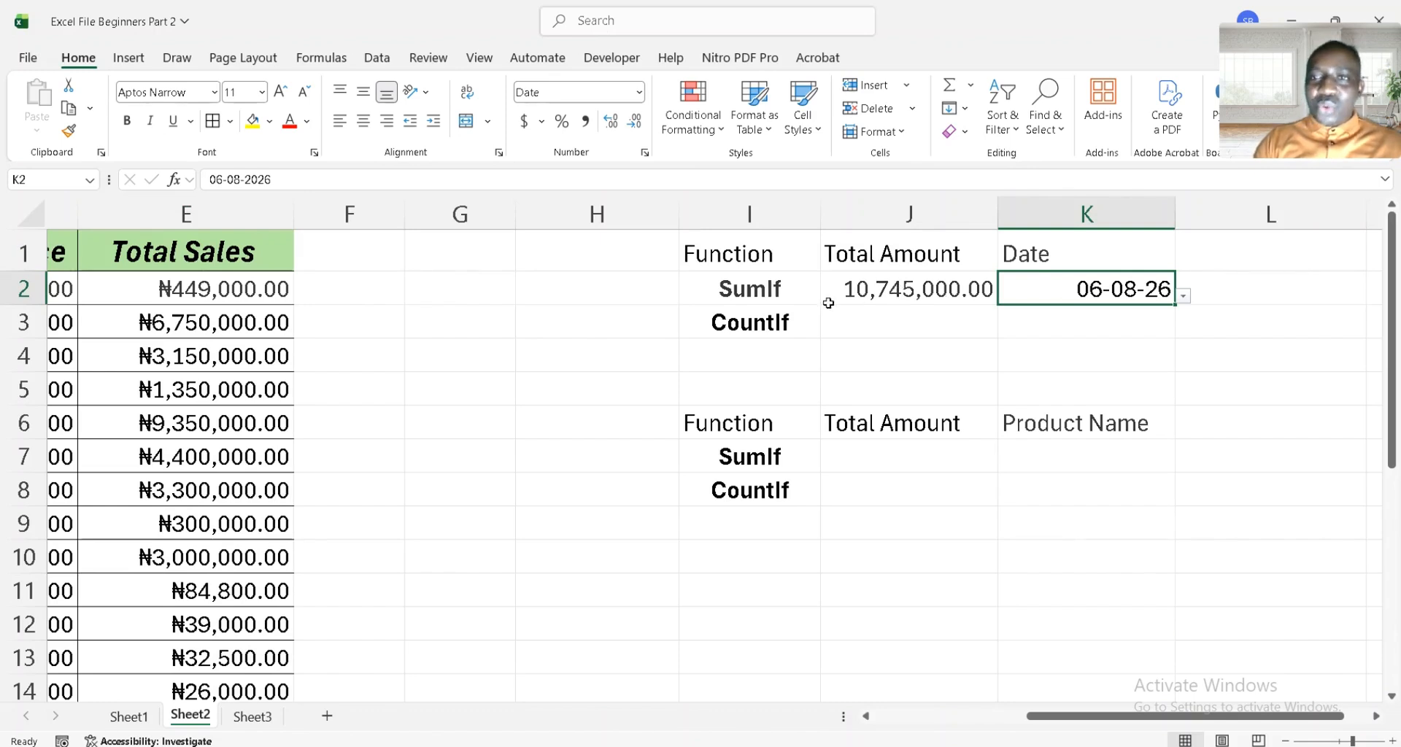
pyautogui.hscroll(-5, 298, 305)
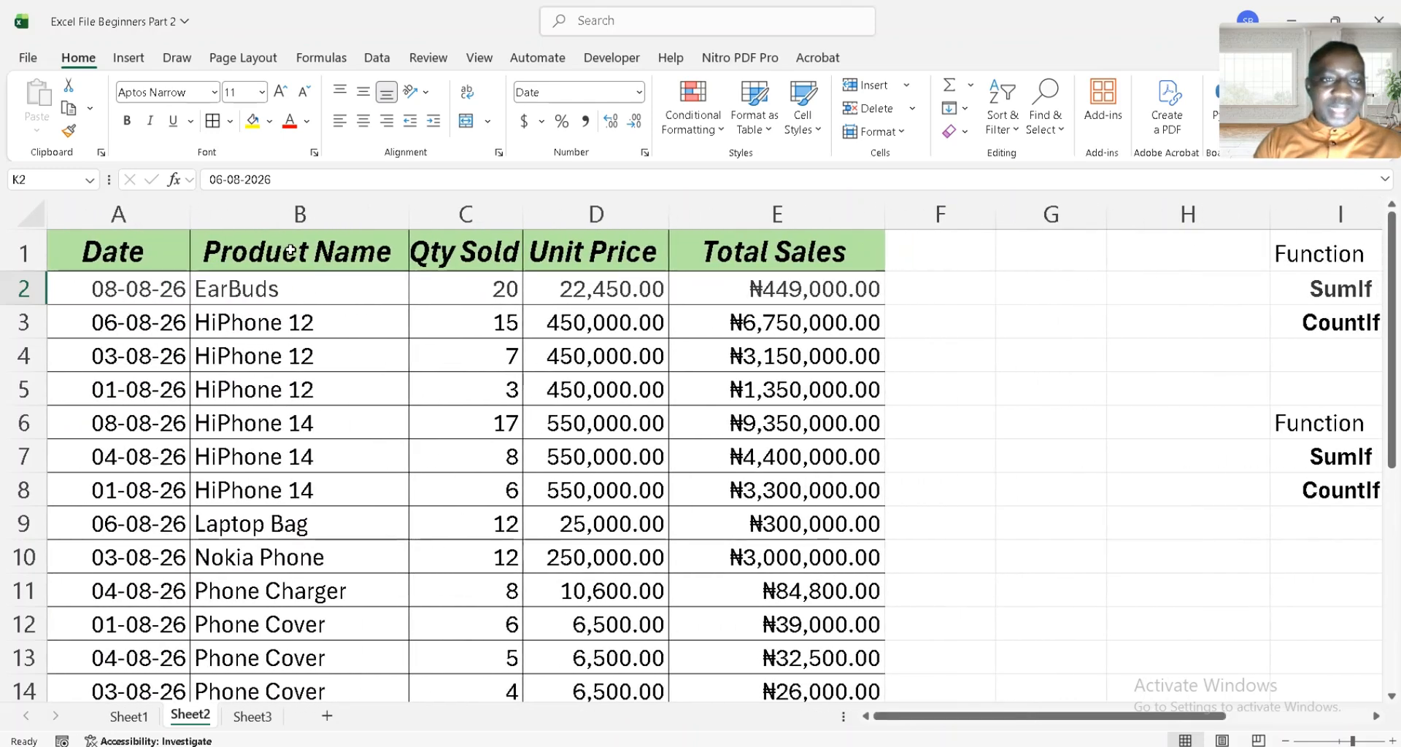
pyautogui.click(292, 251)
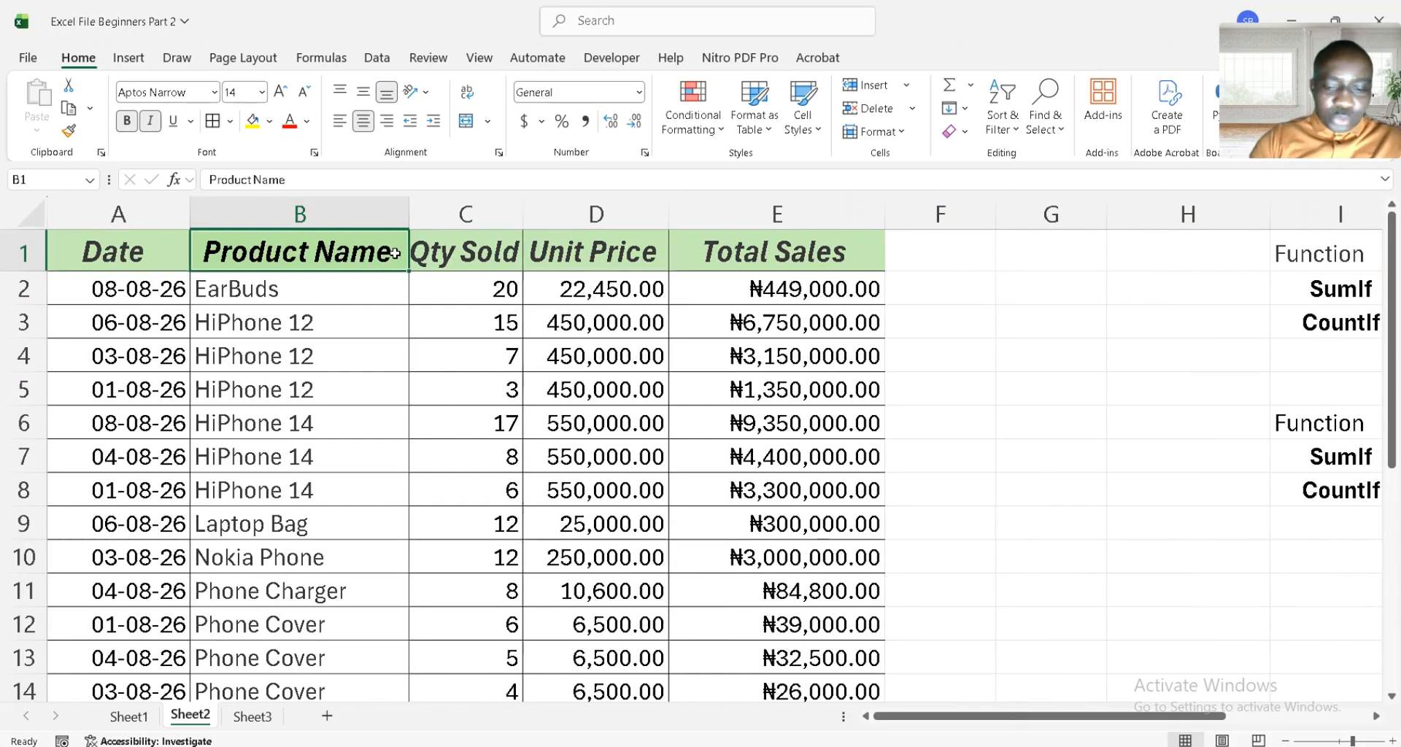
pyautogui.hotkey('ctrl', 'shift', 'l')
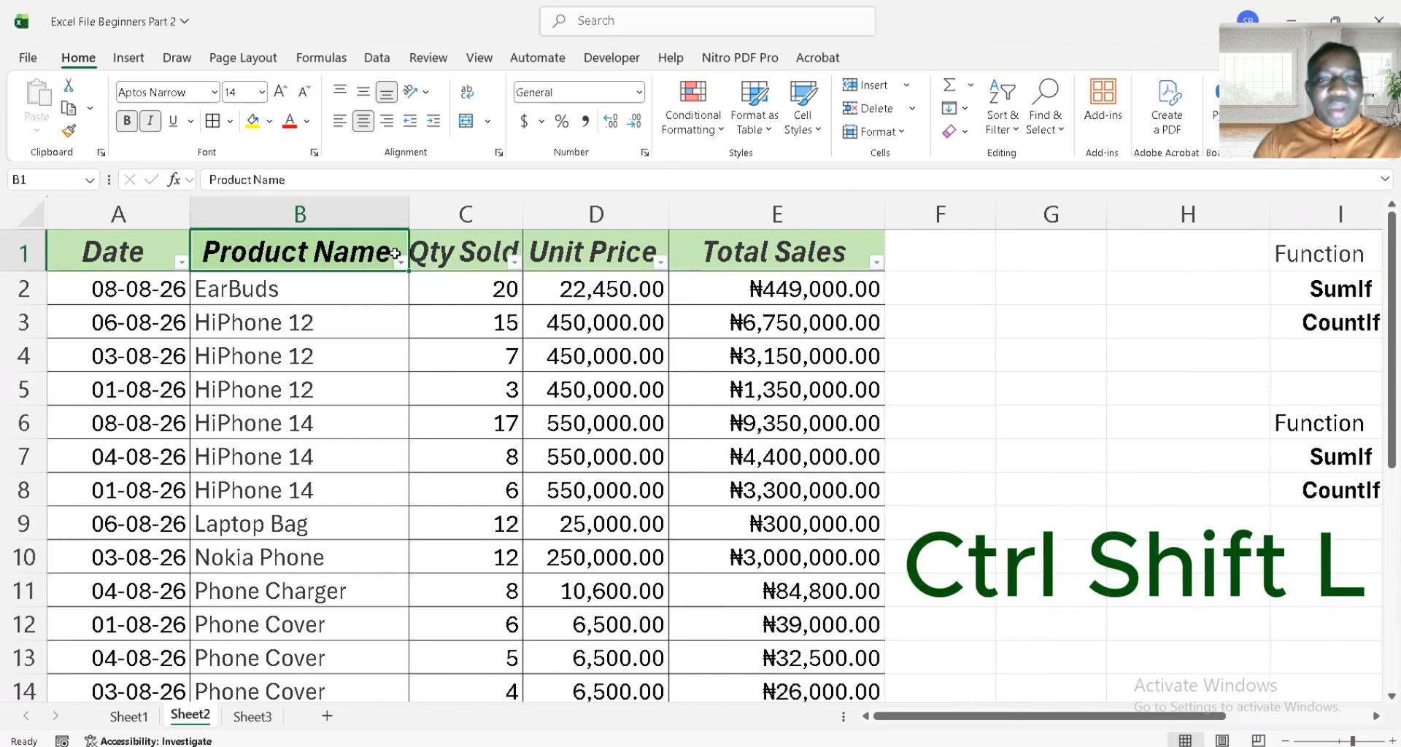
# Filter the Date column to show only 06 August 2026
pyautogui.click(135, 248)
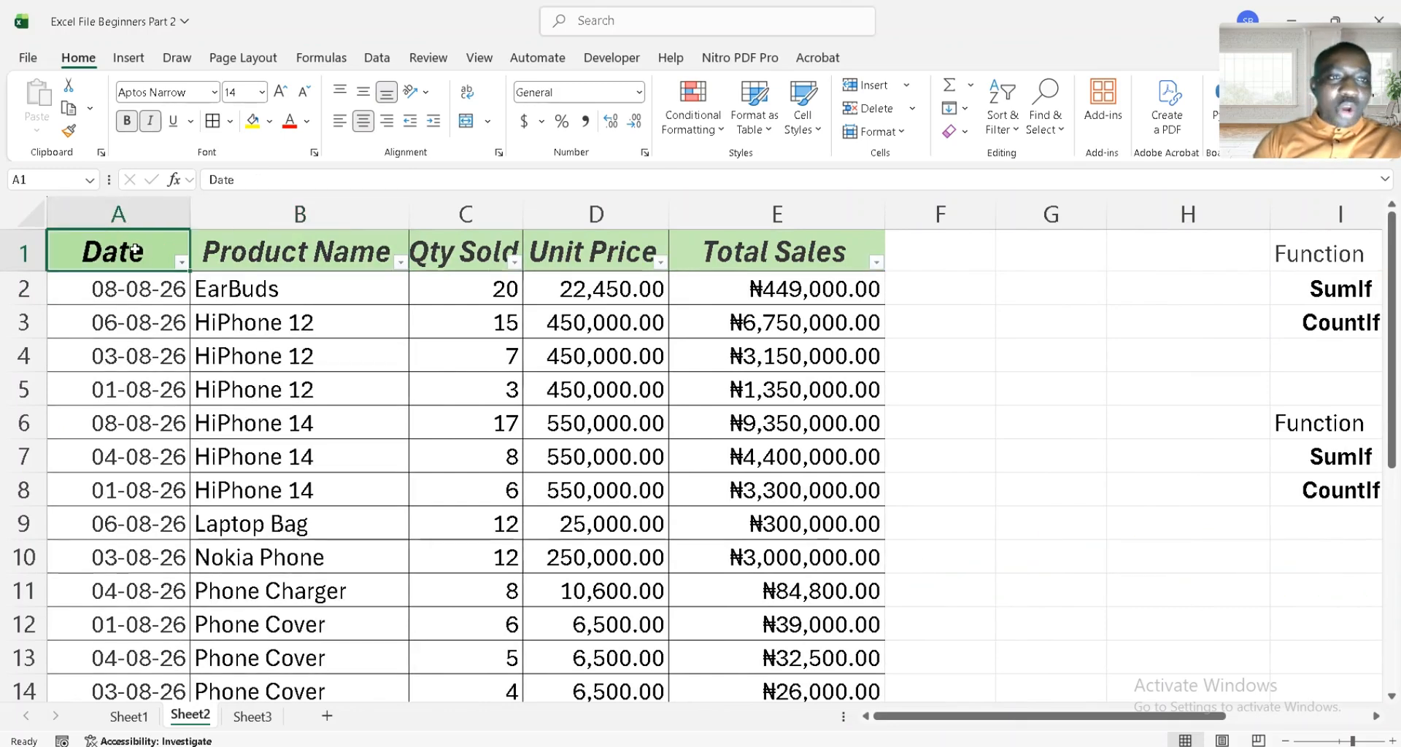
pyautogui.click(180, 263)
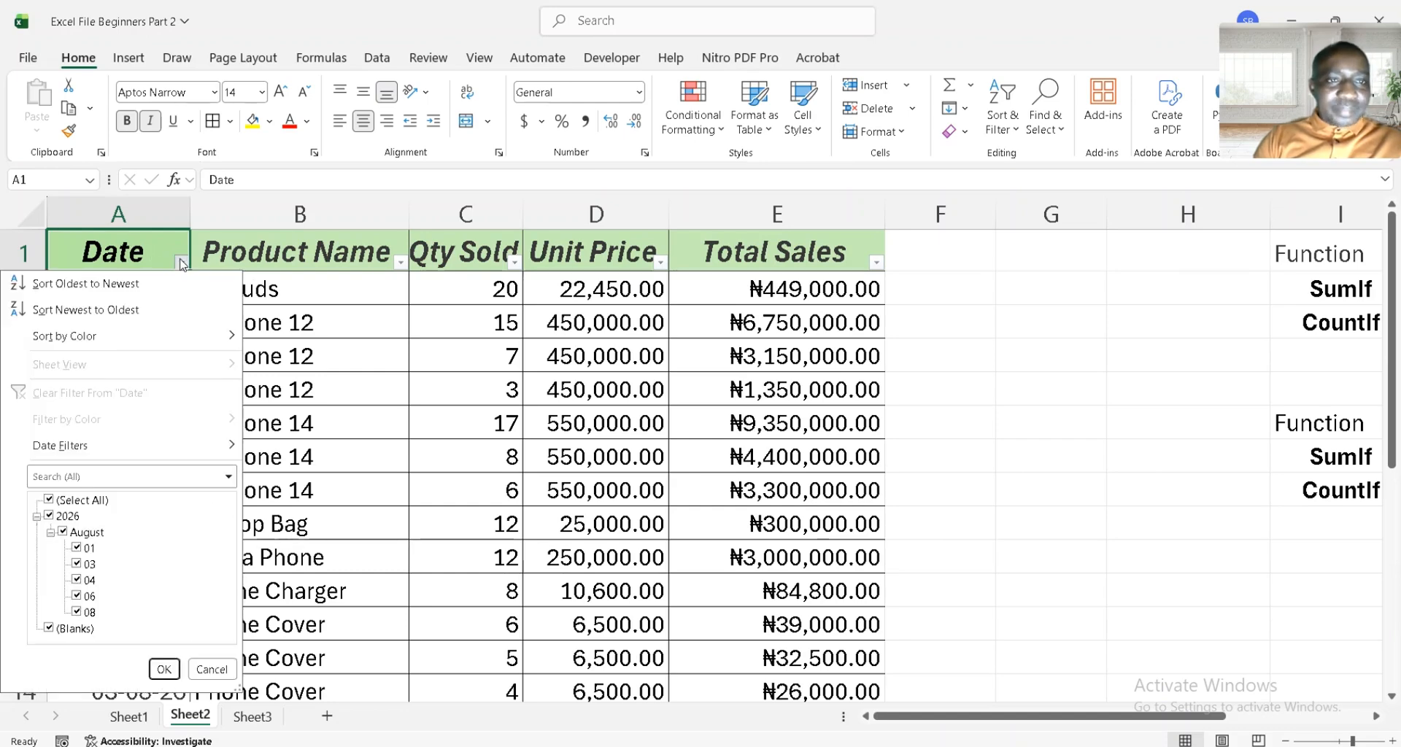
pyautogui.click(52, 501)
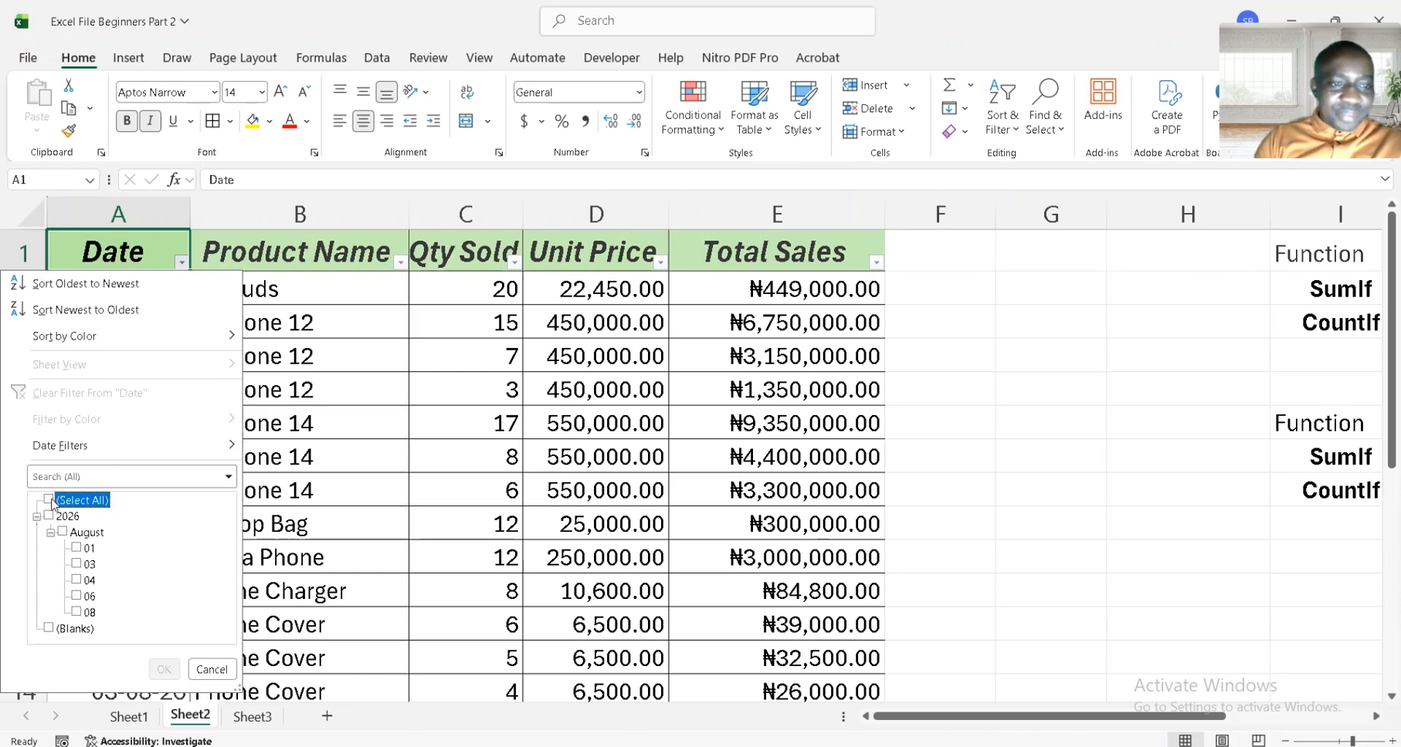
pyautogui.click(79, 597)
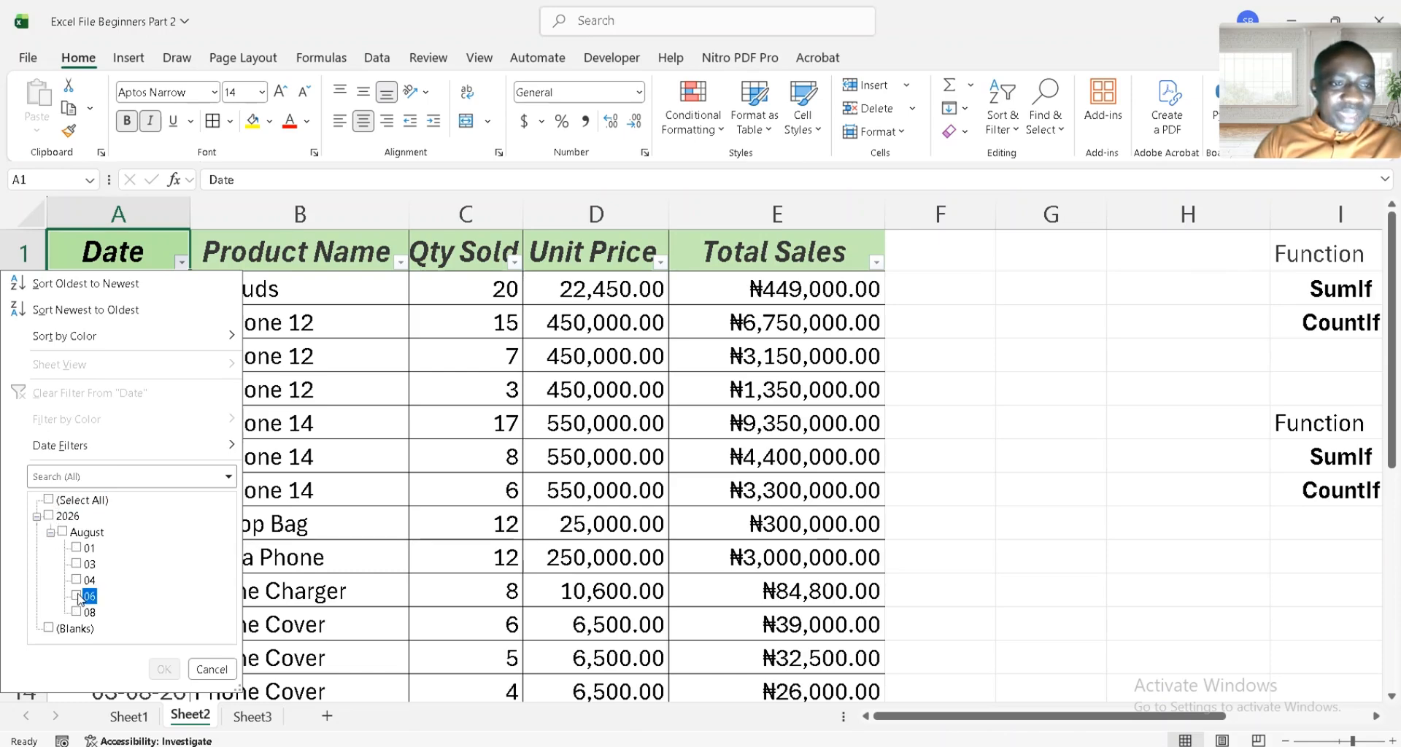
pyautogui.click(166, 671)
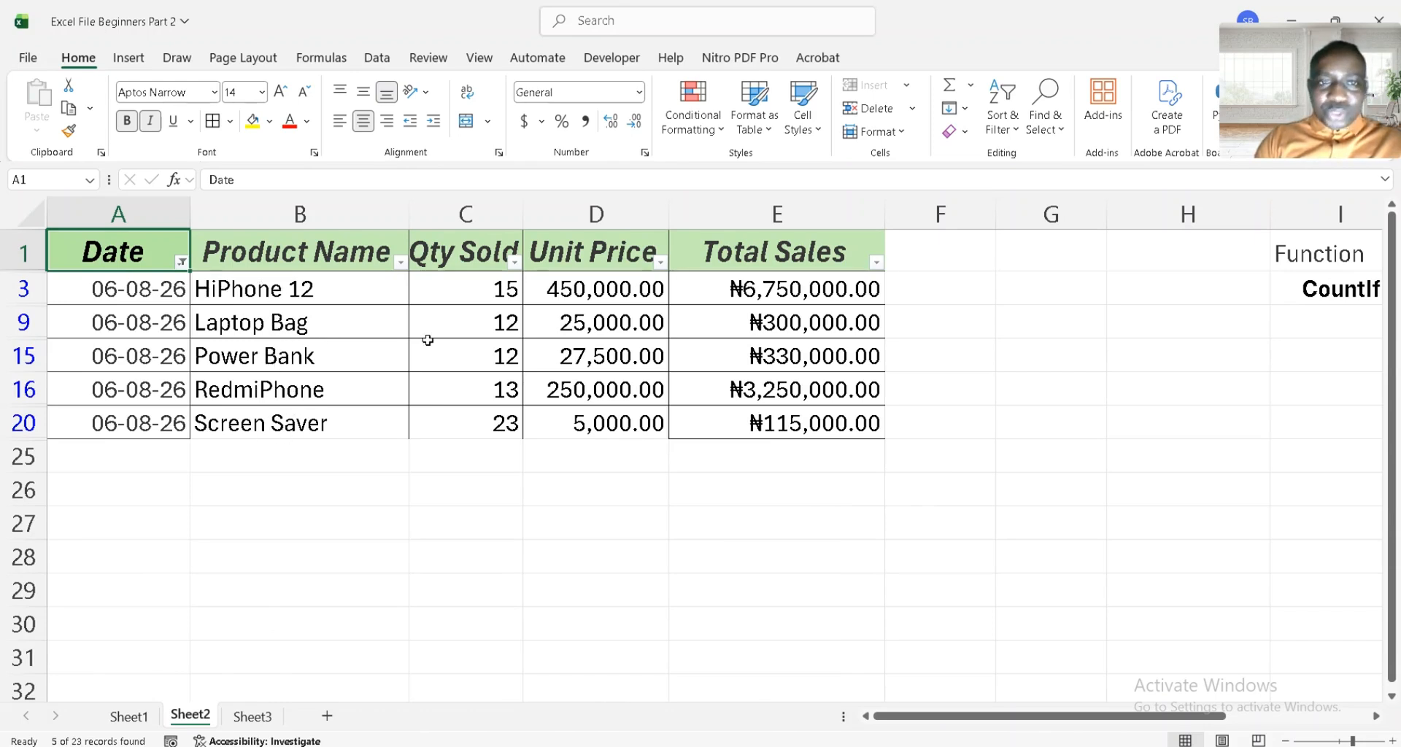
# Select the filtered Total Sales values and compare their sum with the SumIf result
pyautogui.click(799, 281)
pyautogui.hotkey('ctrl', 'shift', 'Down')
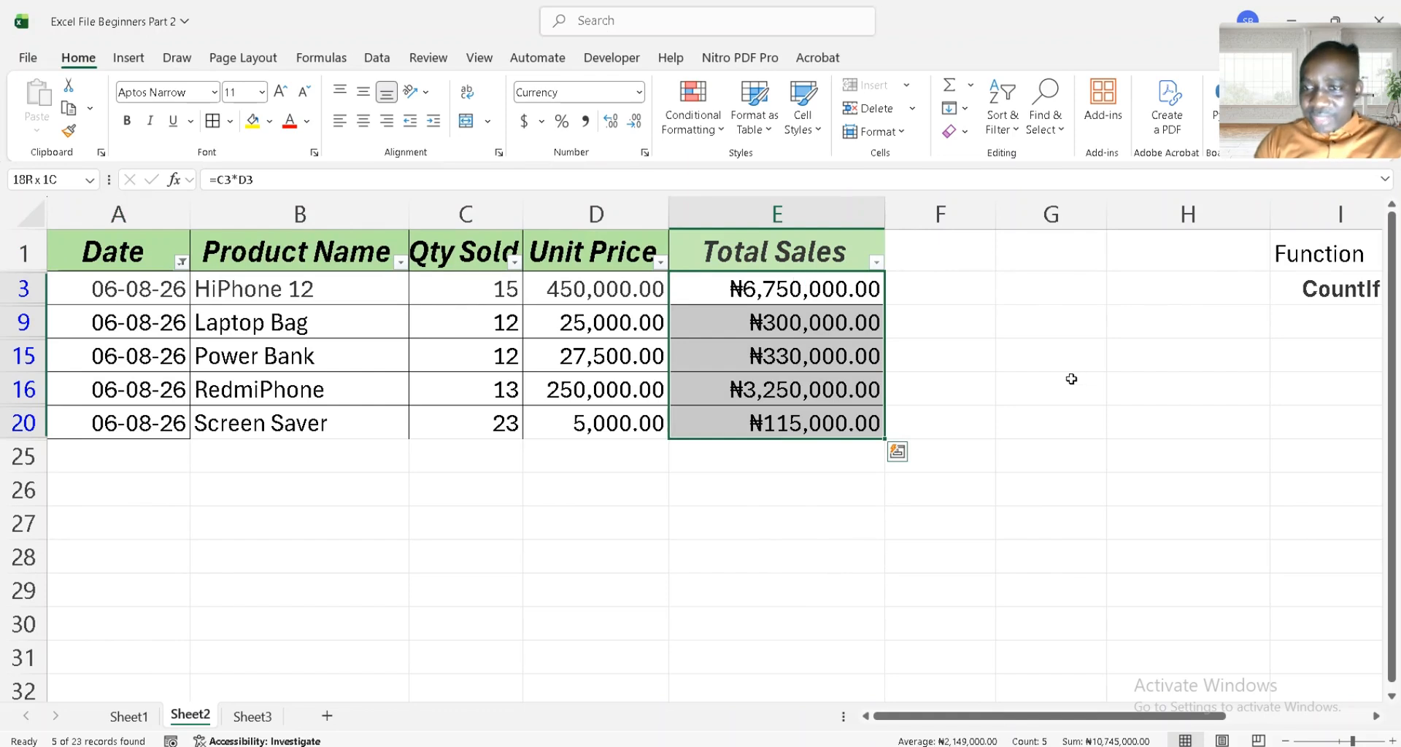
pyautogui.hscroll(2, 1071, 379)
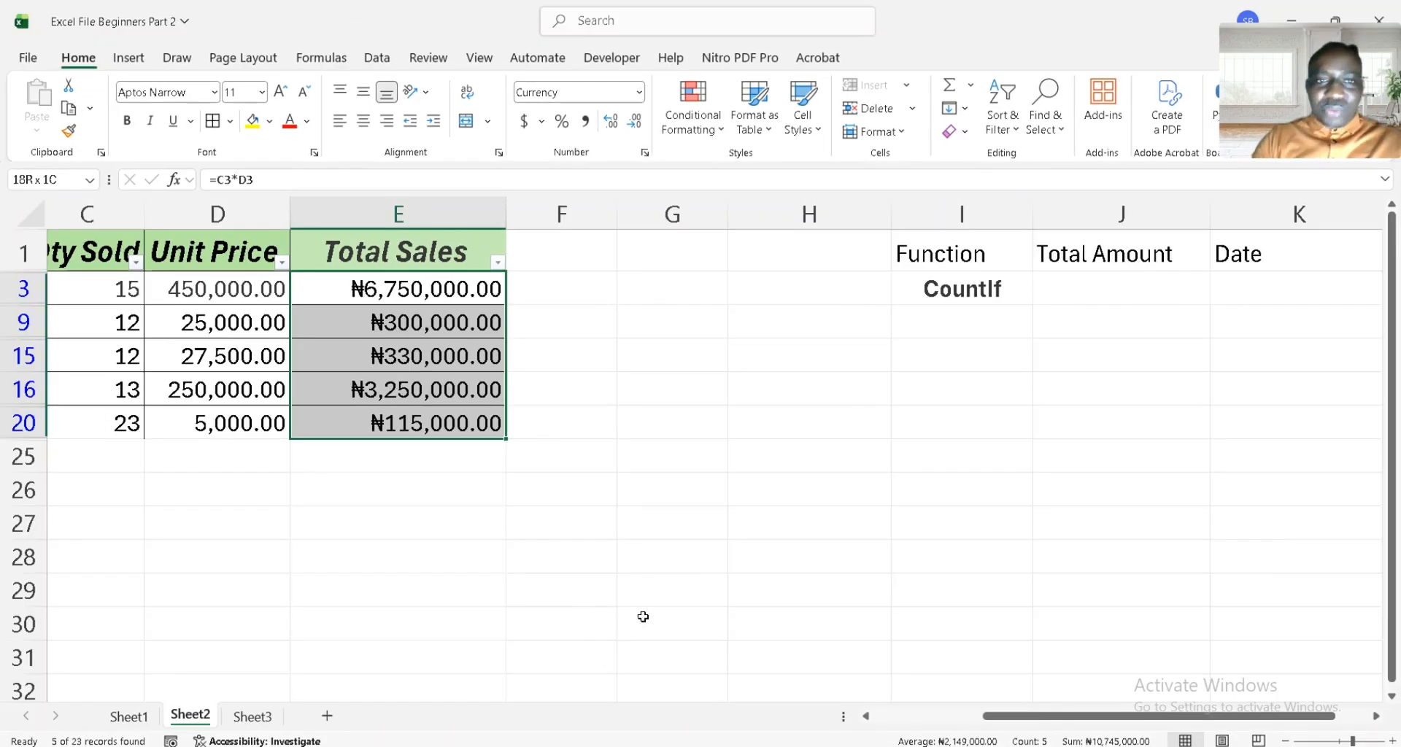
# Clear the date filter so that all rows of the sales table are shown
pyautogui.click(238, 252)
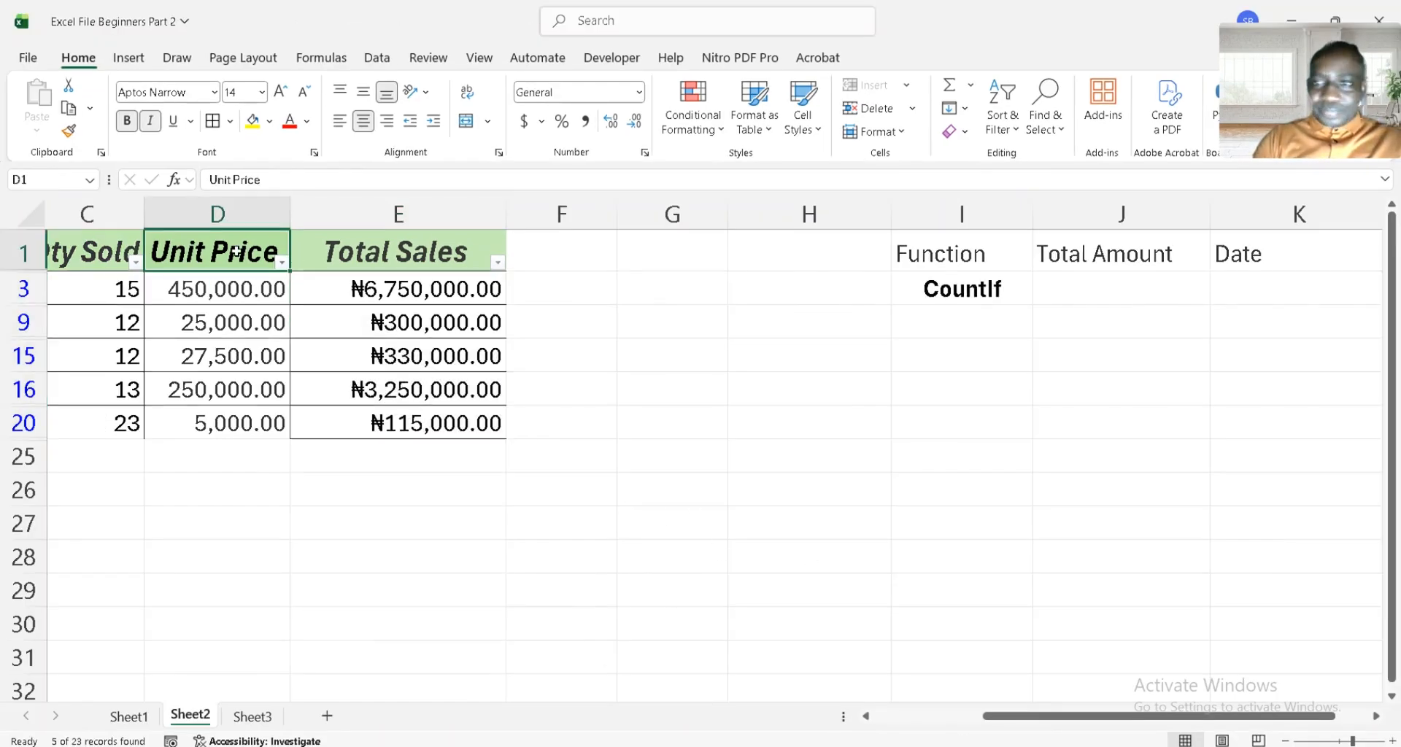
pyautogui.hscroll(-3, 487, 315)
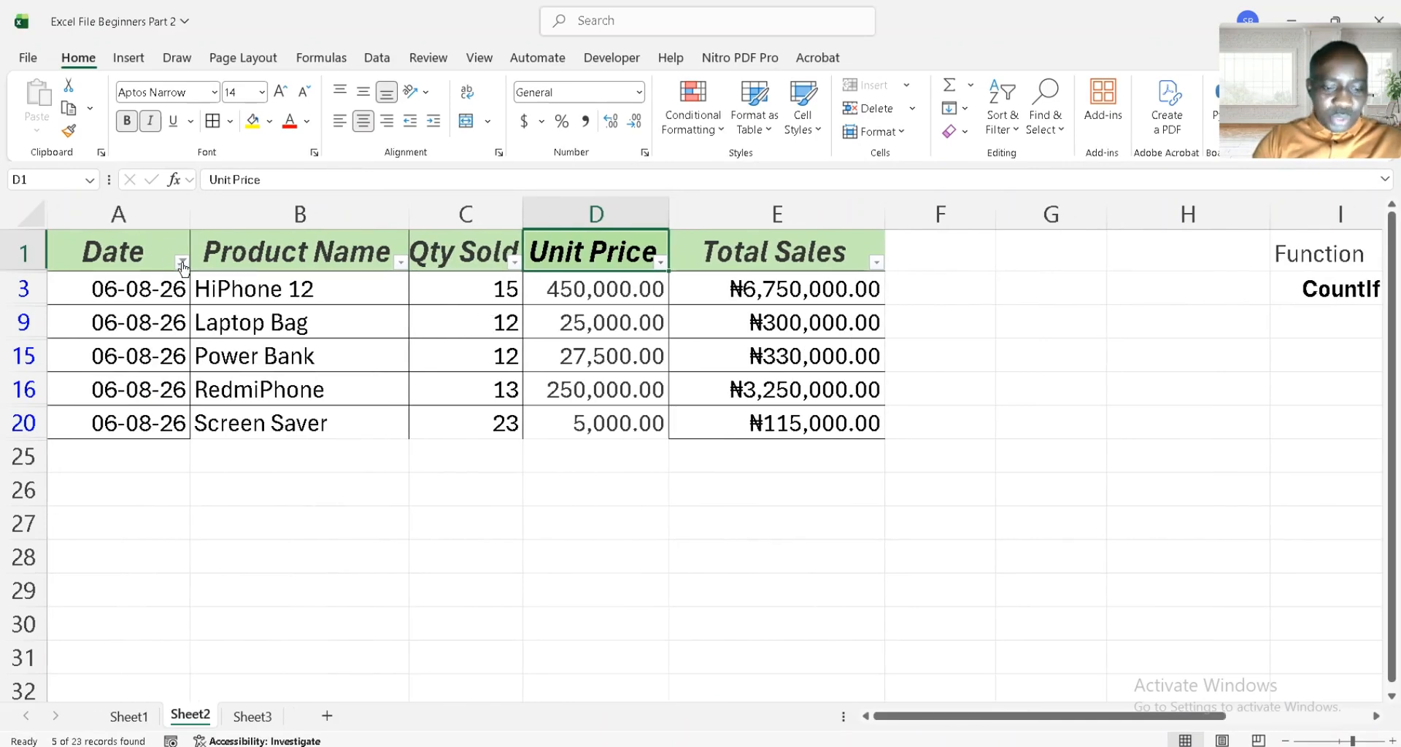
pyautogui.press('alt')
pyautogui.press('a')
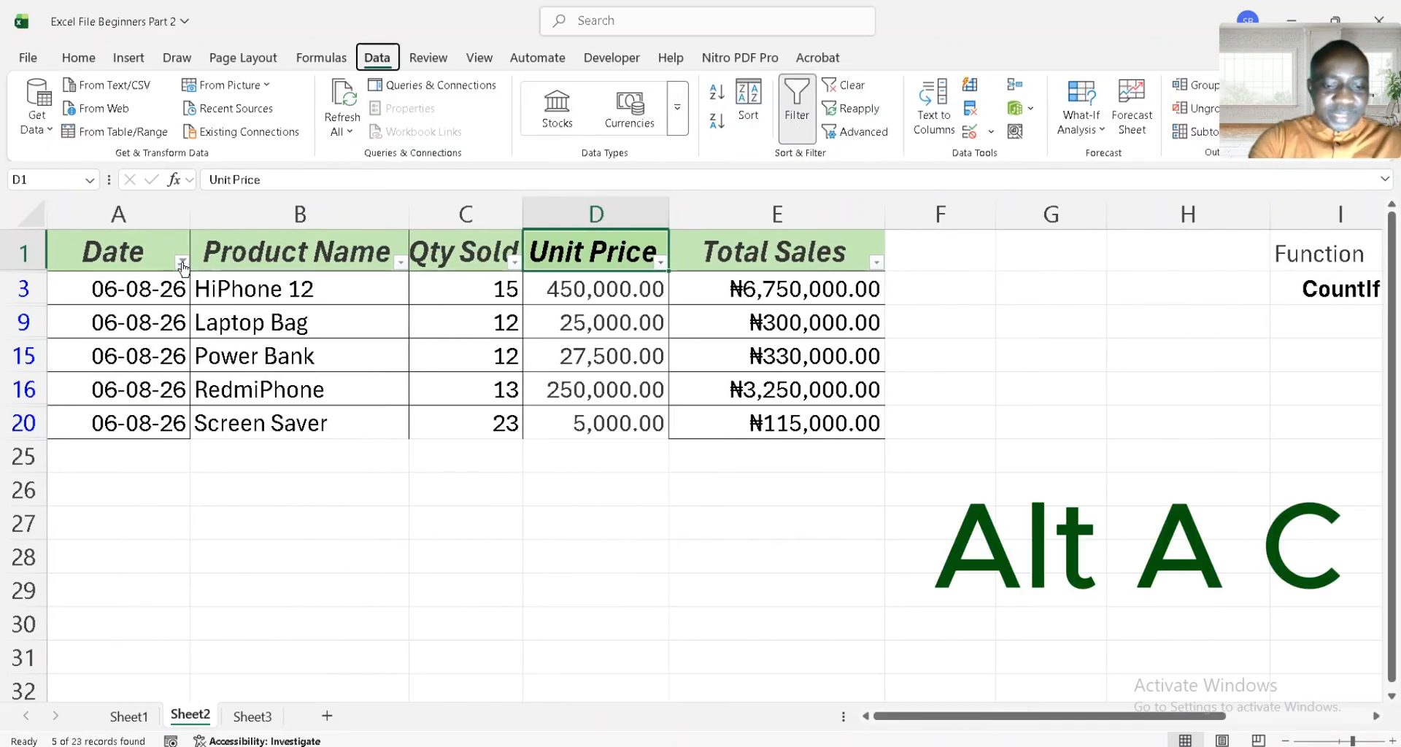
pyautogui.press('c')
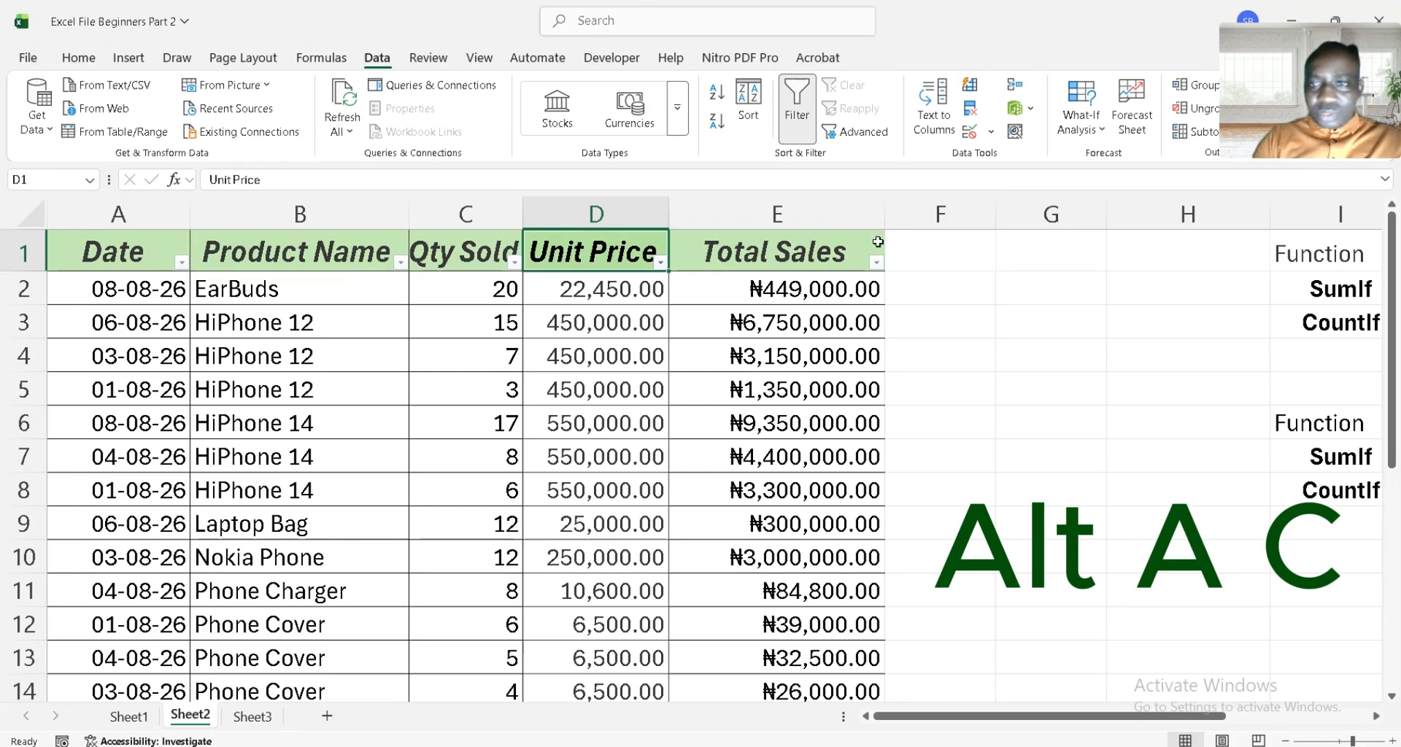
# Begin a COUNTIF formula in cell J3, beside the CountIf label of the date summary
pyautogui.press('Right')
pyautogui.press('Right')
pyautogui.press('Right')
pyautogui.press('Right')
pyautogui.press('Right')
pyautogui.press('Right')
pyautogui.press('Right')
pyautogui.press('Right')
pyautogui.press('Right')
pyautogui.press('Right')
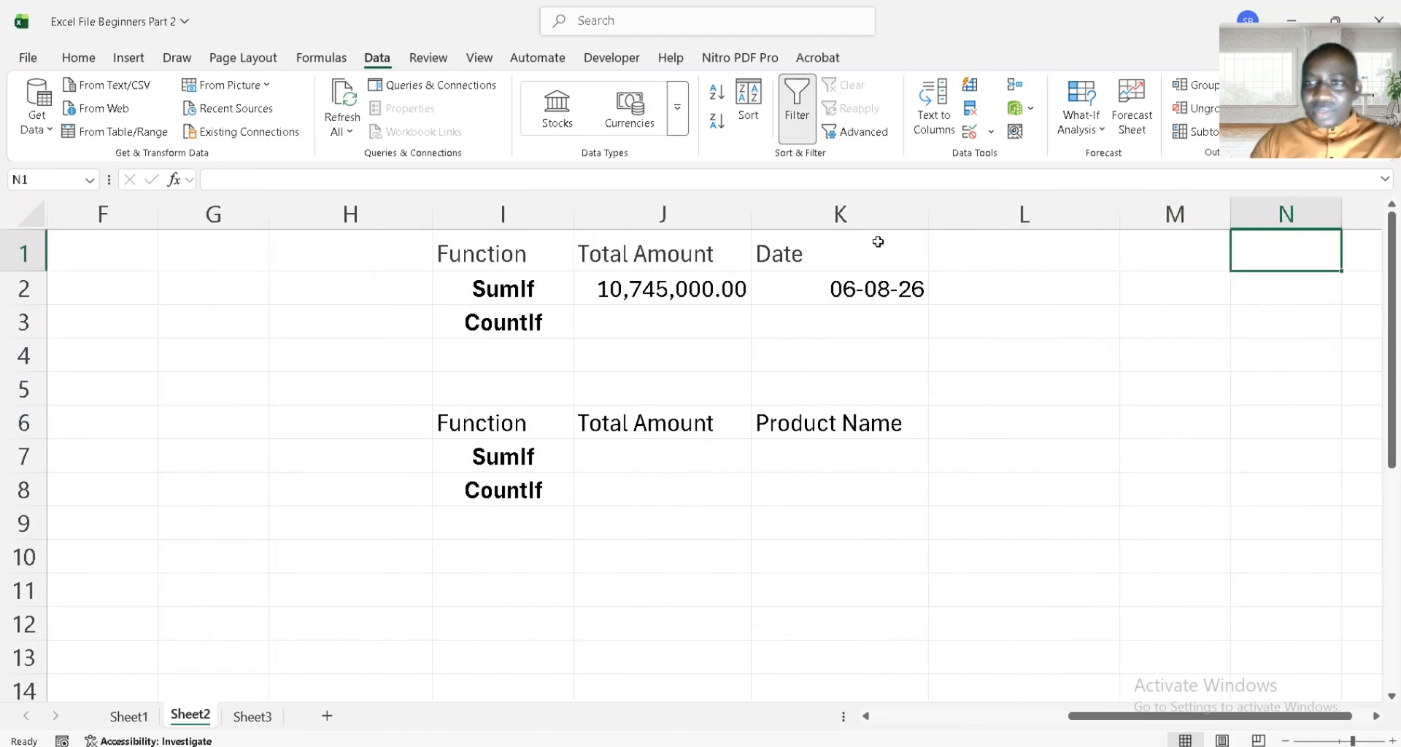
pyautogui.press('Left')
pyautogui.press('Left')
pyautogui.press('Left')
pyautogui.press('Left')
pyautogui.press('Down')
pyautogui.press('Down')
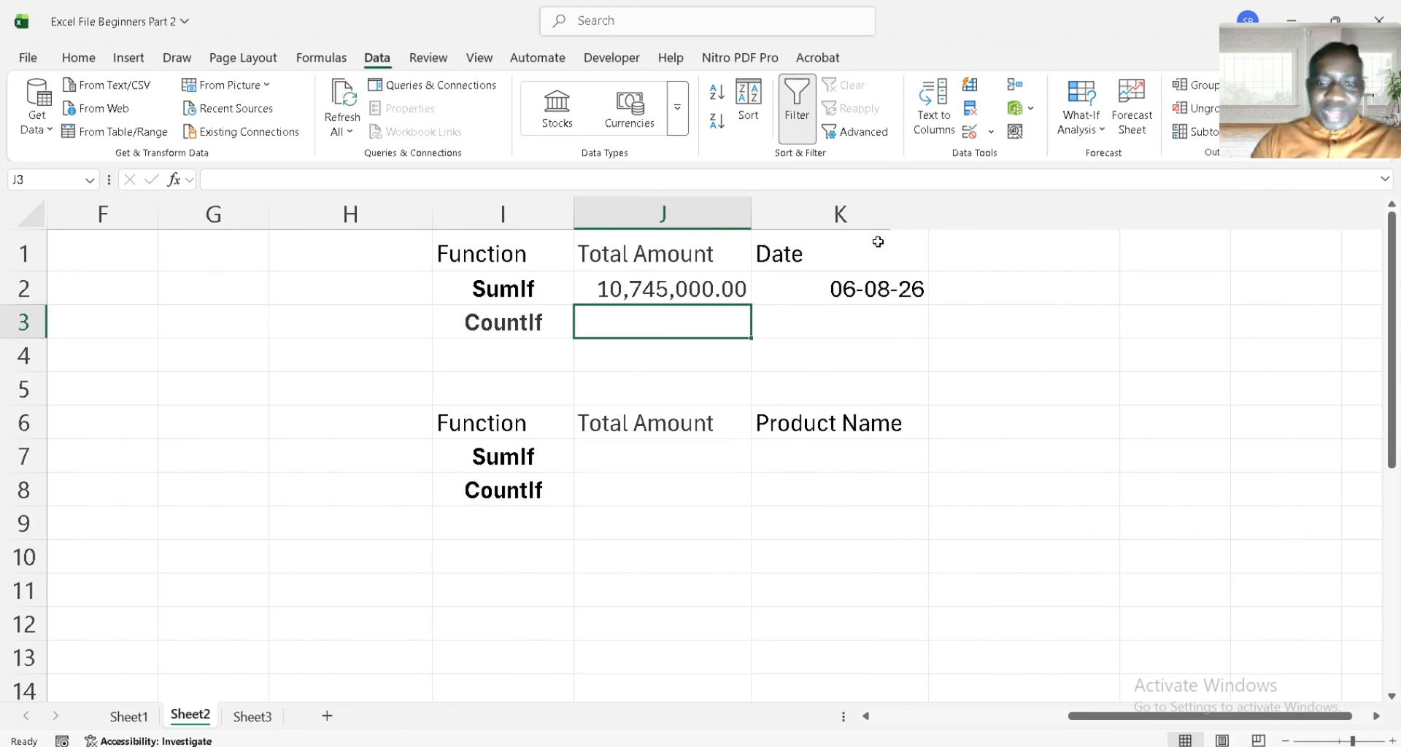
pyautogui.write('=cou')
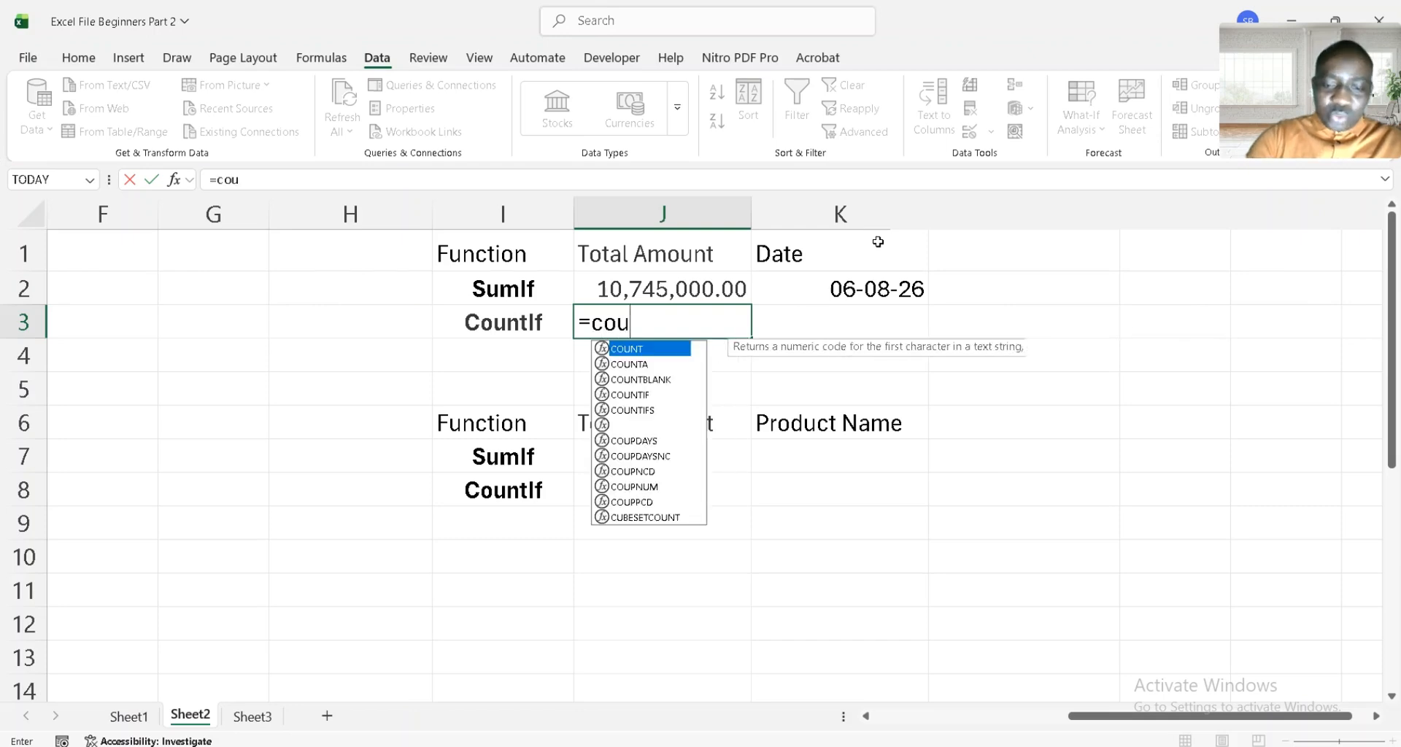
pyautogui.write('ntif')
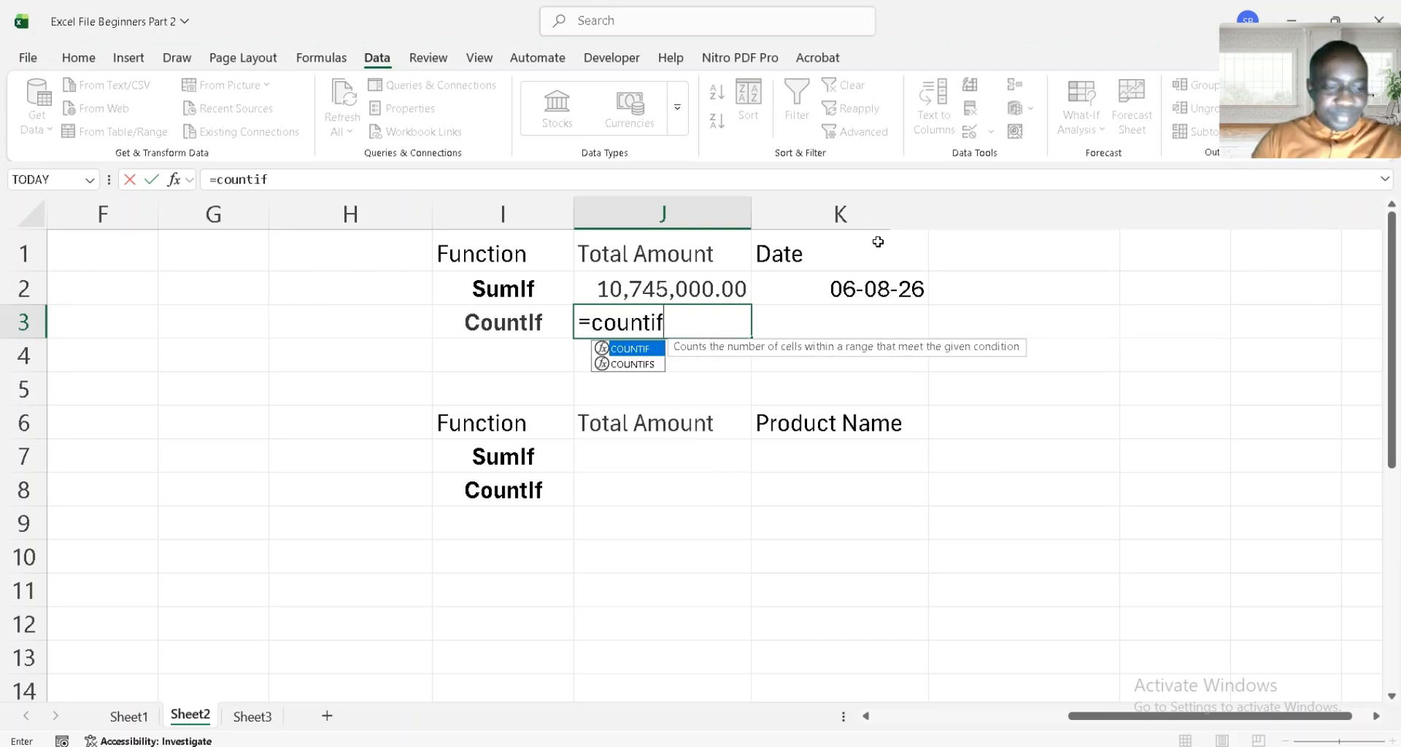
pyautogui.press('Tab')
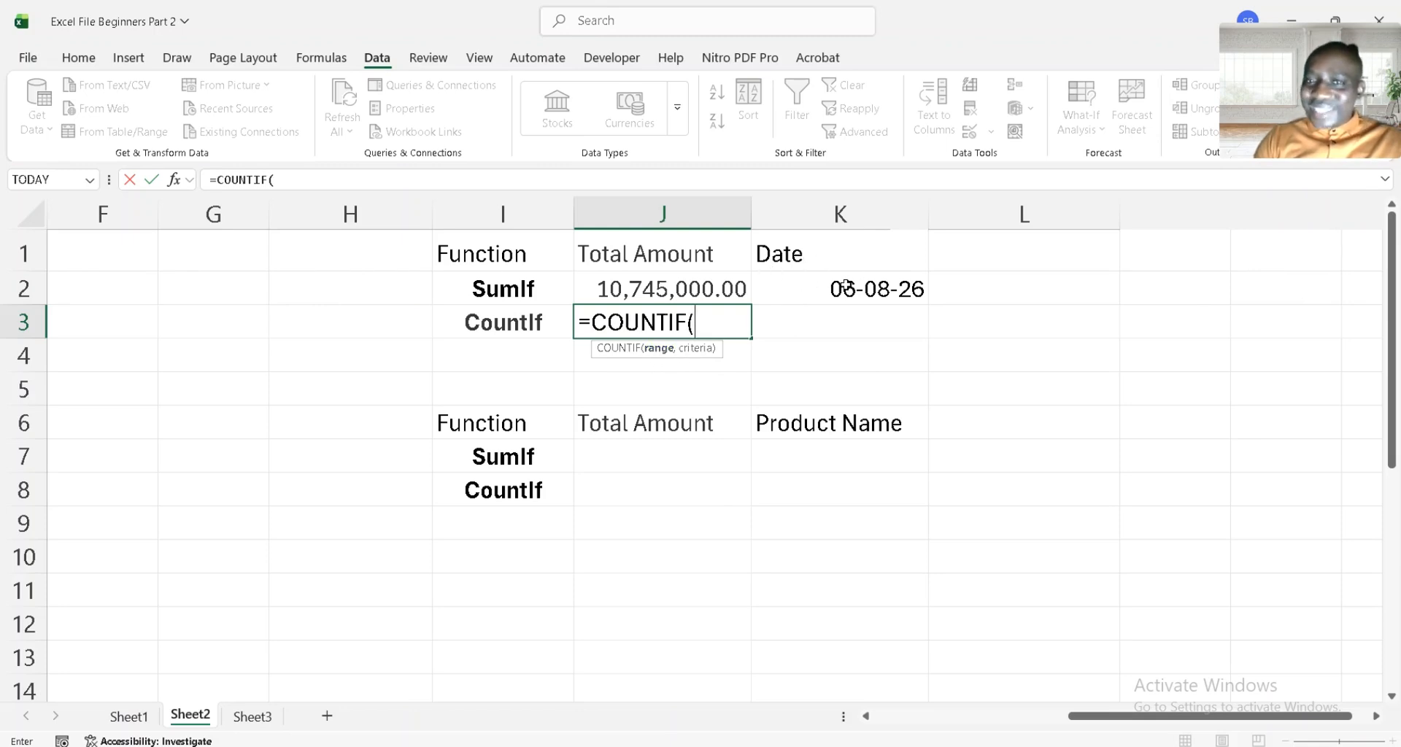
# Set the COUNTIF range to the table's dates, A2:A23
pyautogui.click(305, 243)
pyautogui.press('Left')
pyautogui.press('Left')
pyautogui.press('Left')
pyautogui.press('Left')
pyautogui.press('Left')
pyautogui.press('Left')
pyautogui.press('Left')
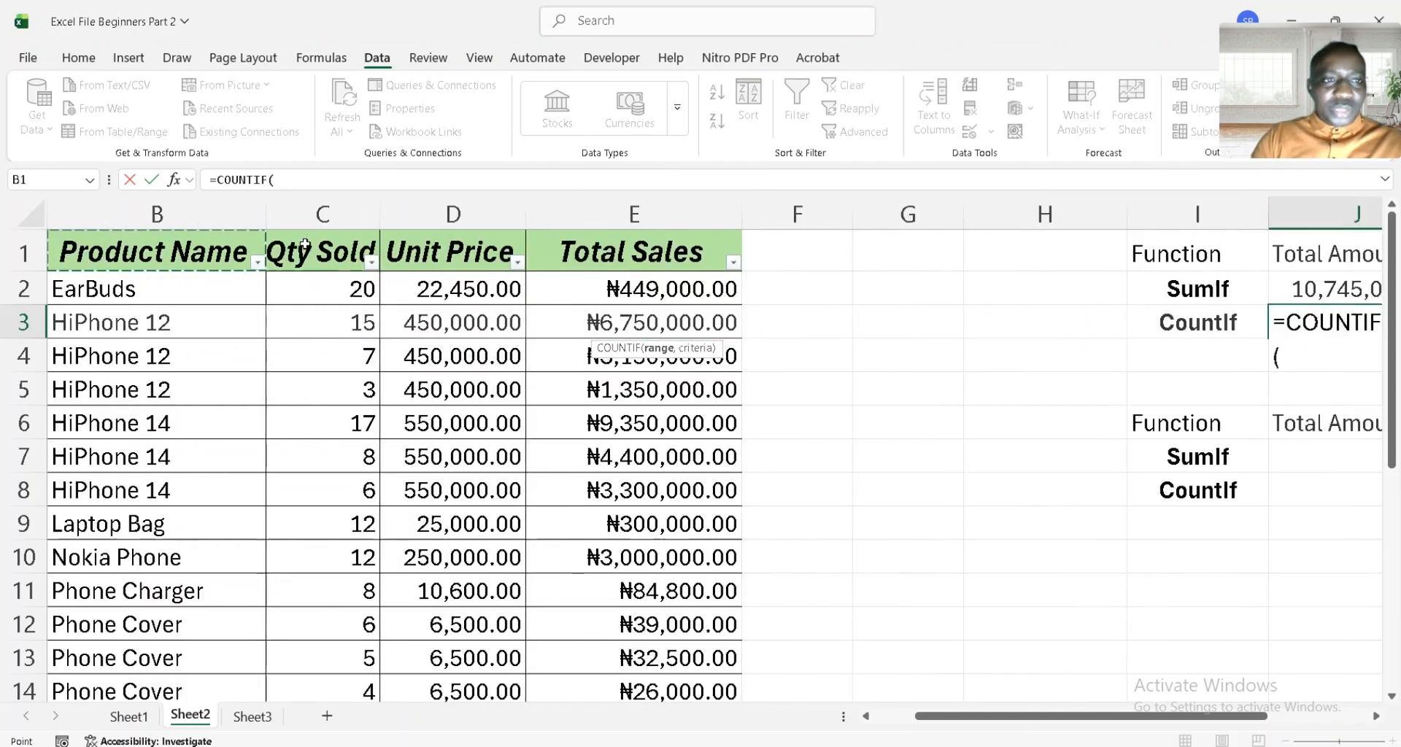
pyautogui.press('Down')
pyautogui.hotkey('ctrl', 'shift', 'Down')
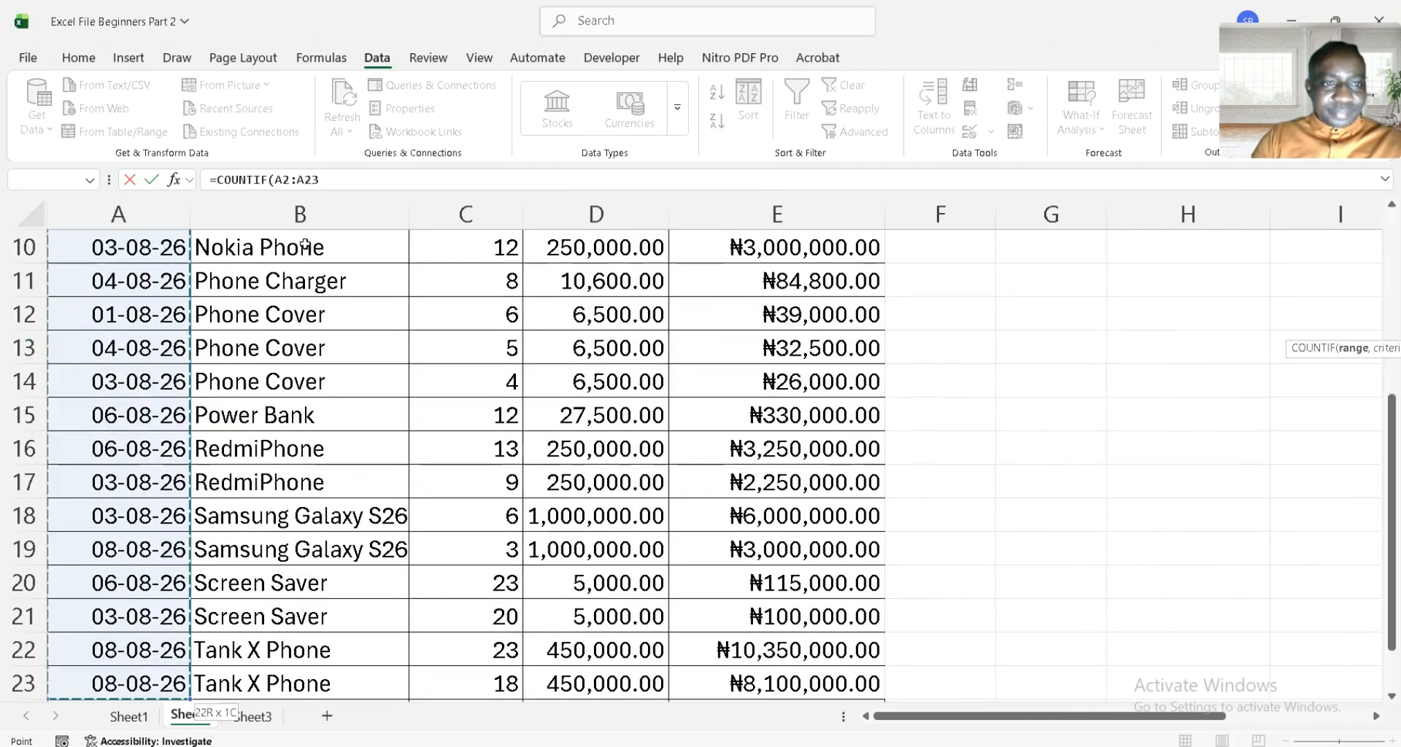
pyautogui.write(',')
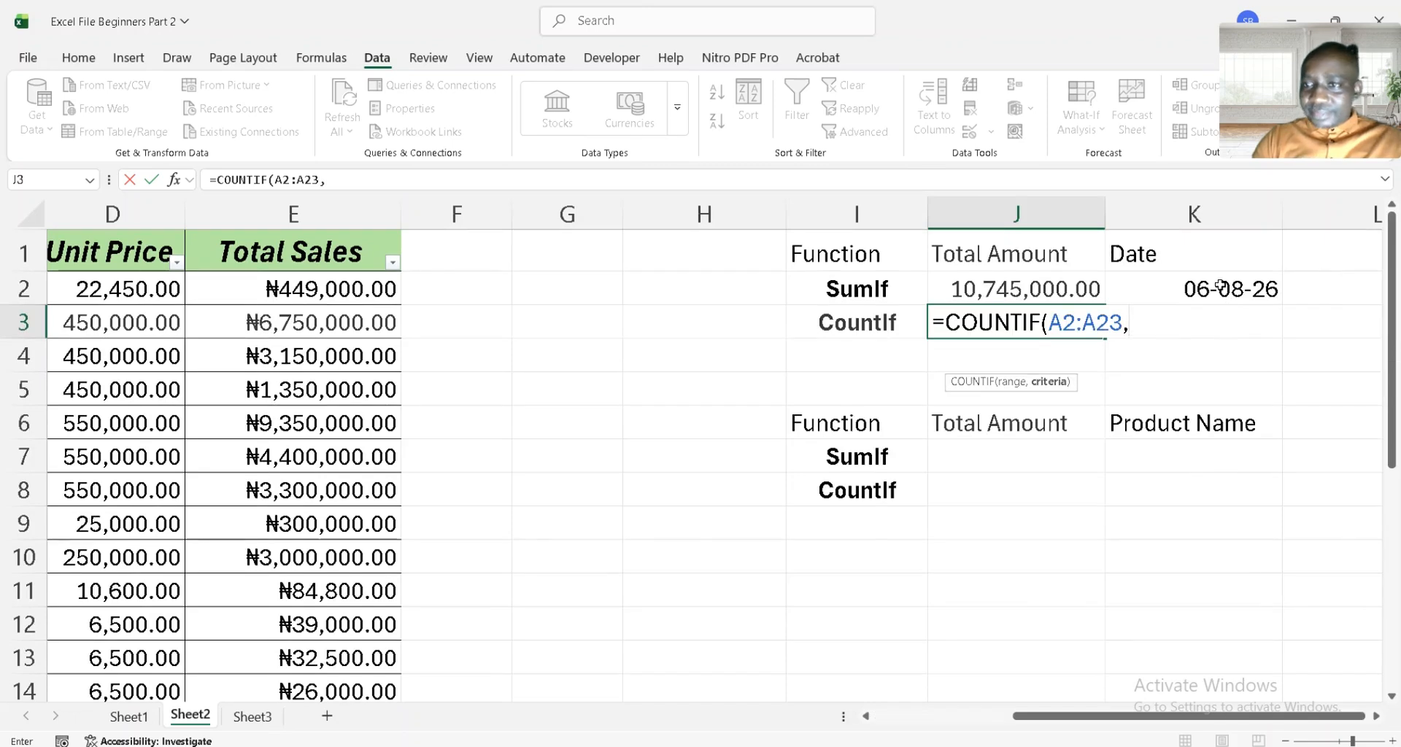
# Complete the COUNTIF formula with the date in K2 as its criteria and review the finished cell
pyautogui.click(1220, 288)
pyautogui.write(')')
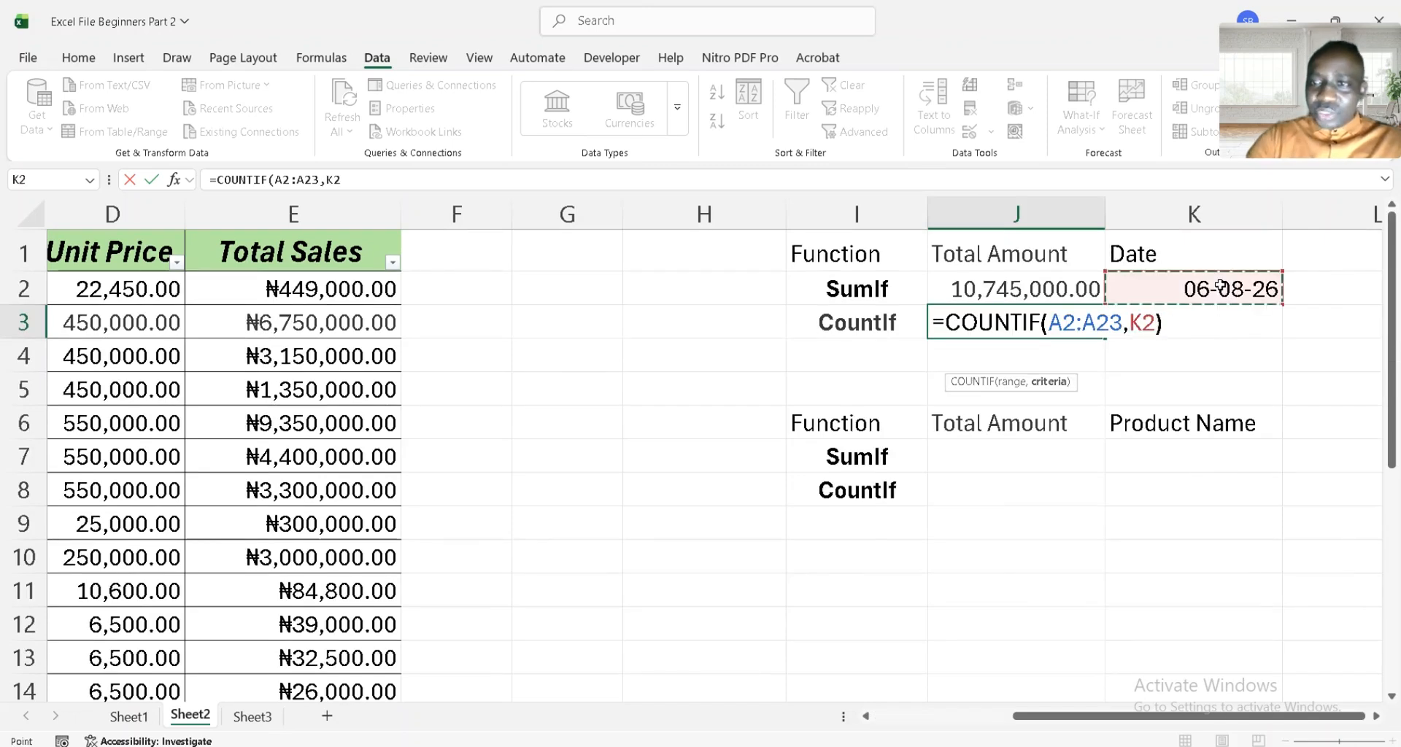
pyautogui.press('Return')
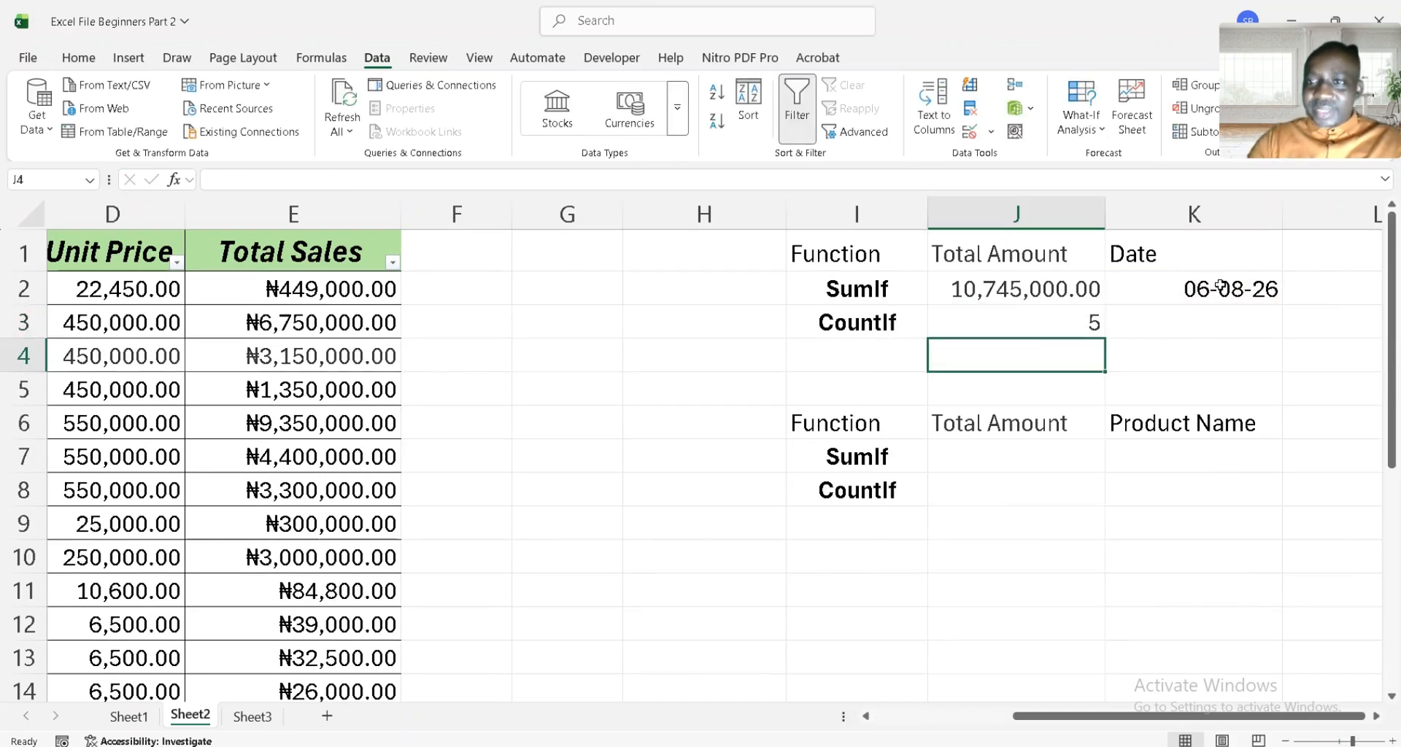
pyautogui.click(1059, 320)
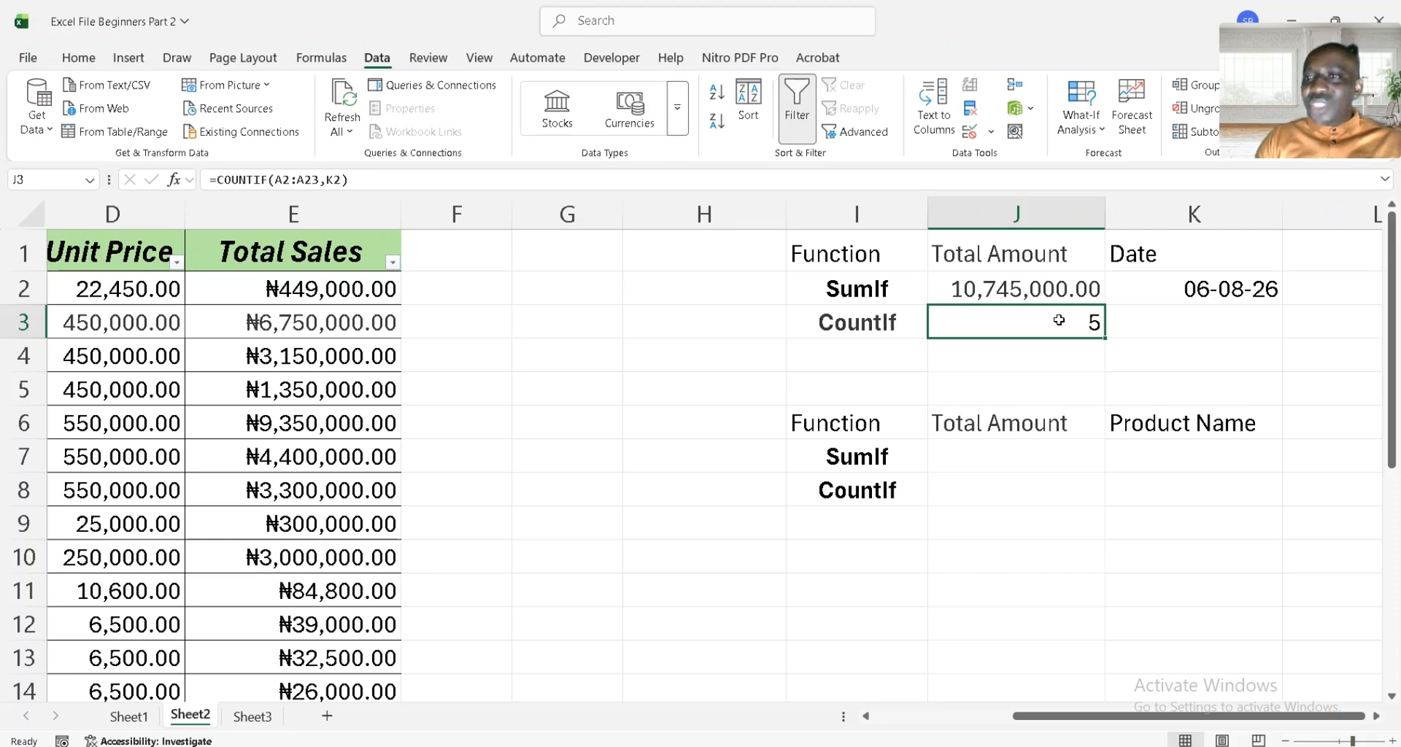
# Filter the Date column to only 06 August 2026 and select the remaining product names to check the CountIf result
pyautogui.click(241, 246)
pyautogui.hotkey('ctrl', 'Home')
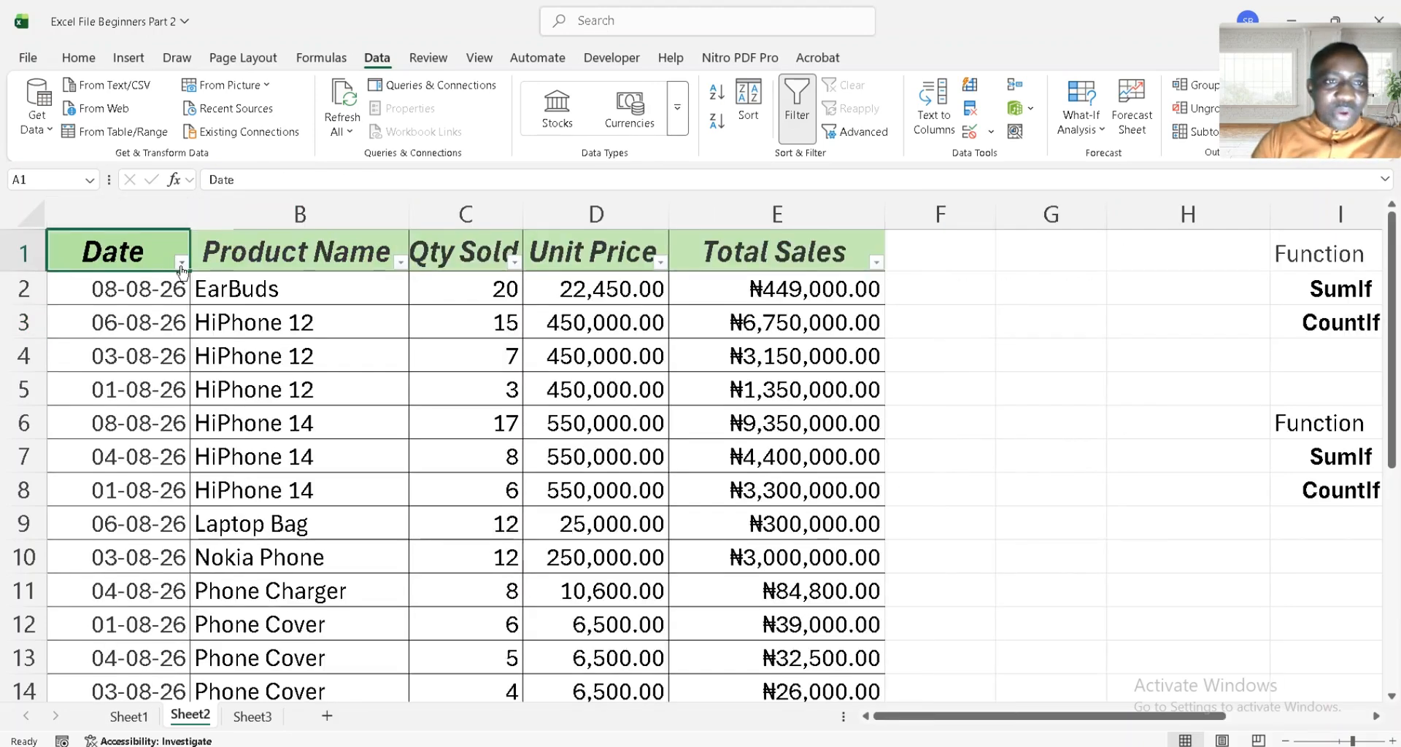
pyautogui.click(181, 261)
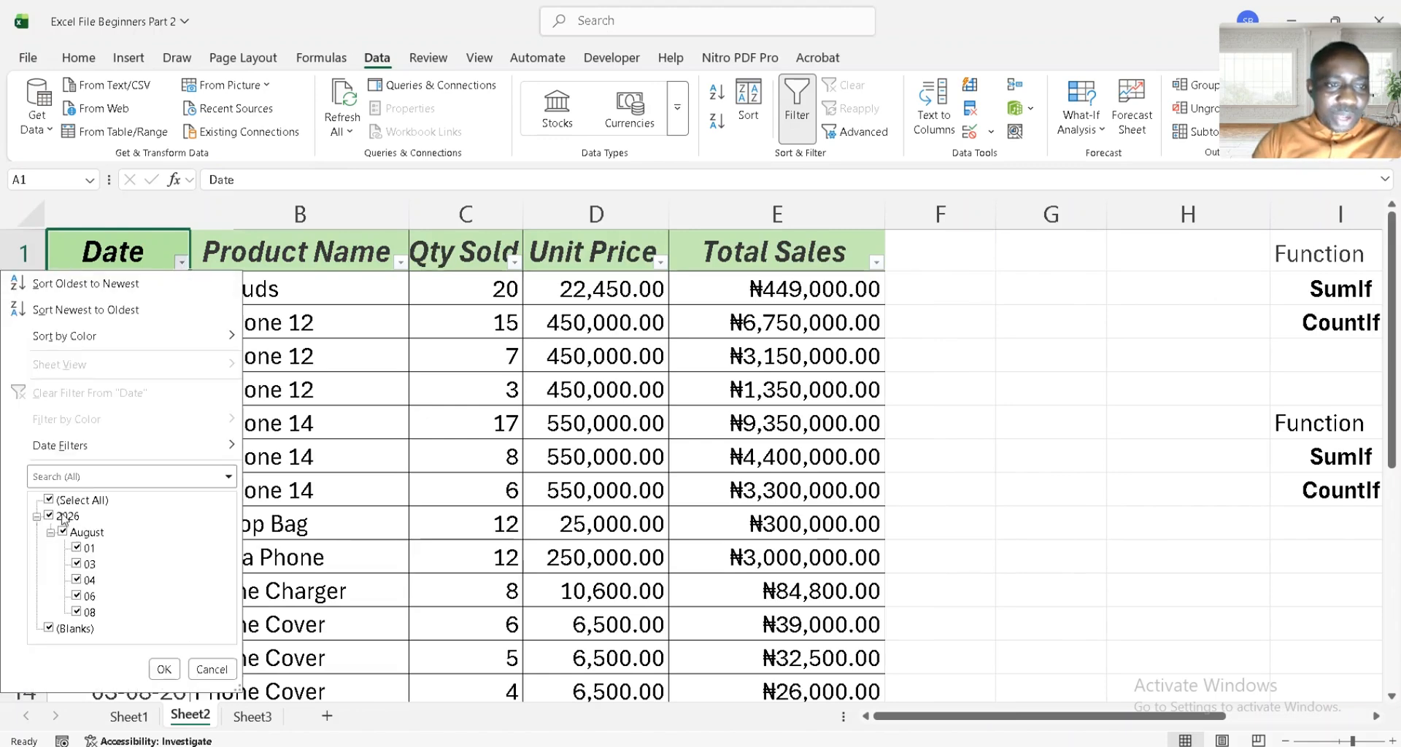
pyautogui.click(52, 502)
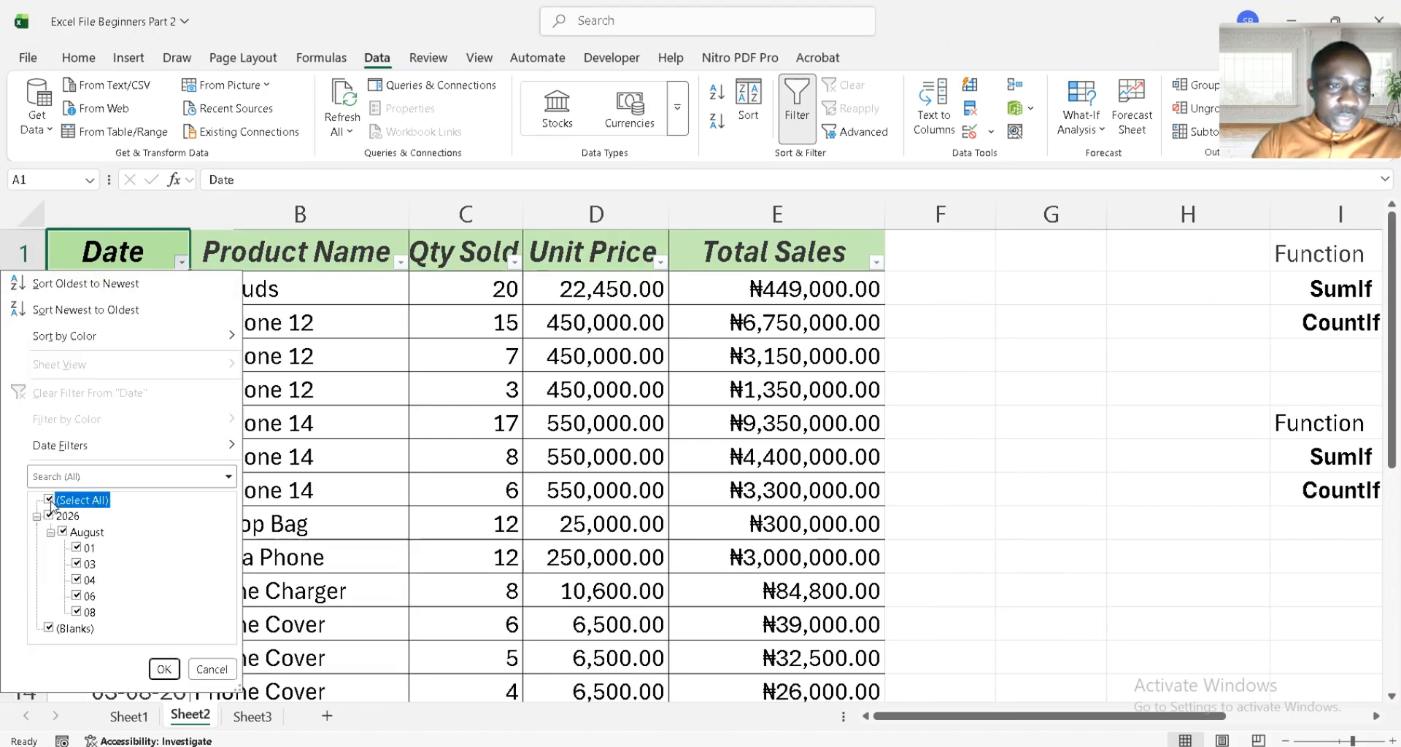
pyautogui.click(77, 597)
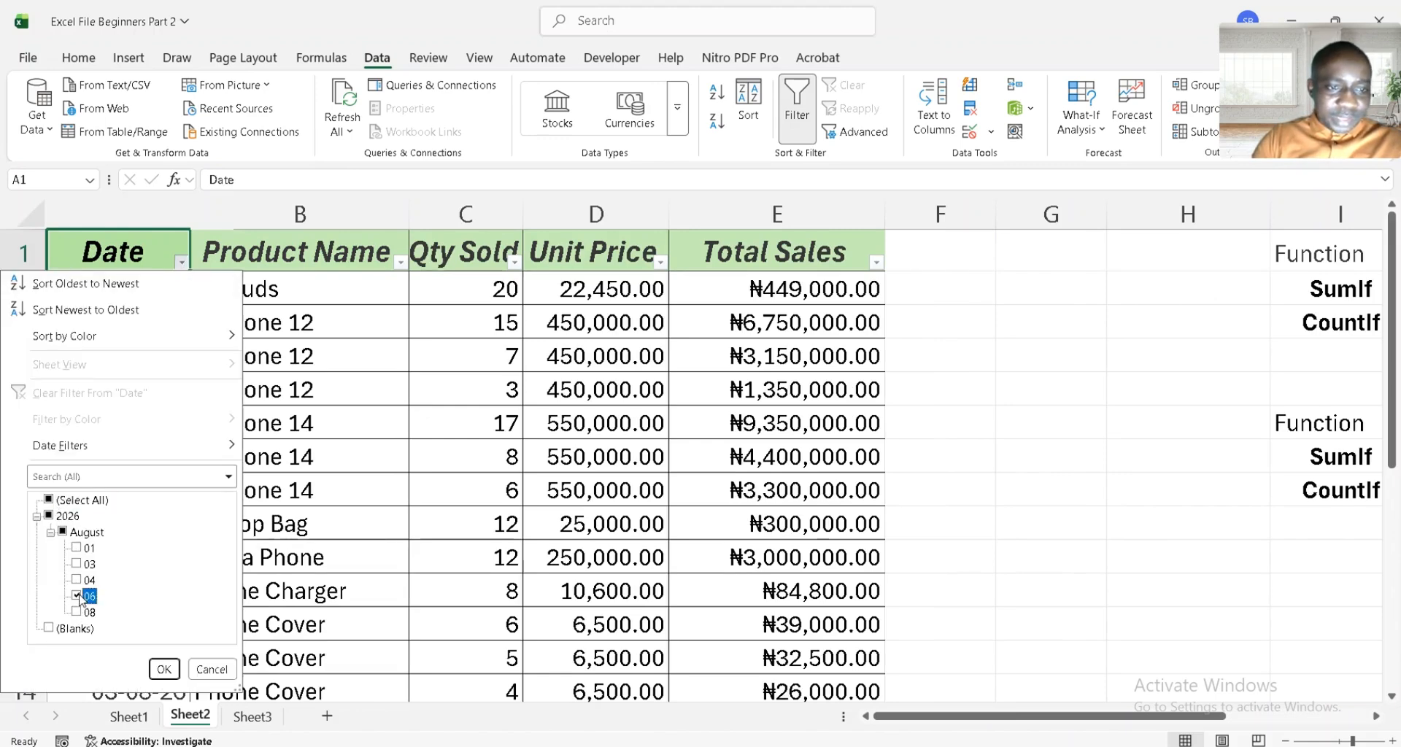
pyautogui.click(168, 669)
pyautogui.hotkey('ctrl', 'shift', 'Down')
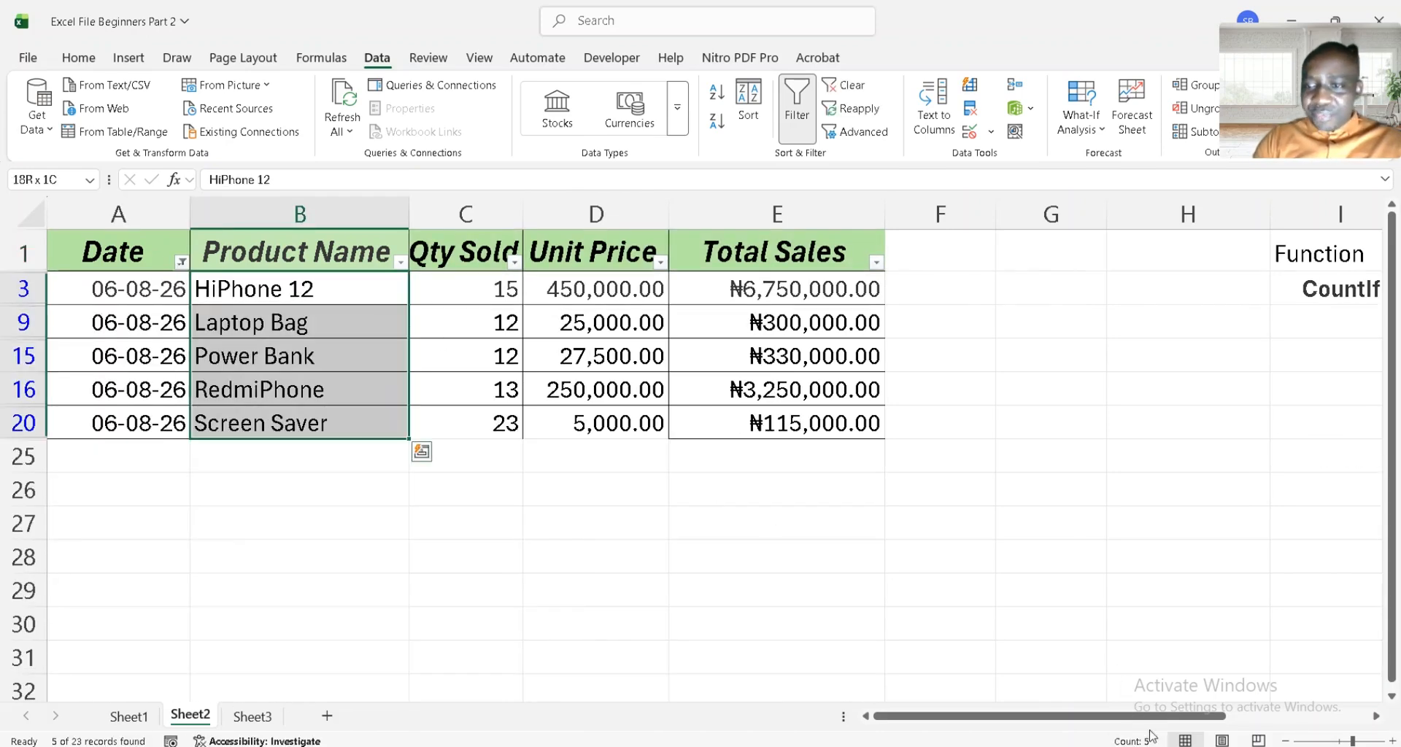
# Clear the Date filter to bring back every row of the sales table
pyautogui.click(268, 241)
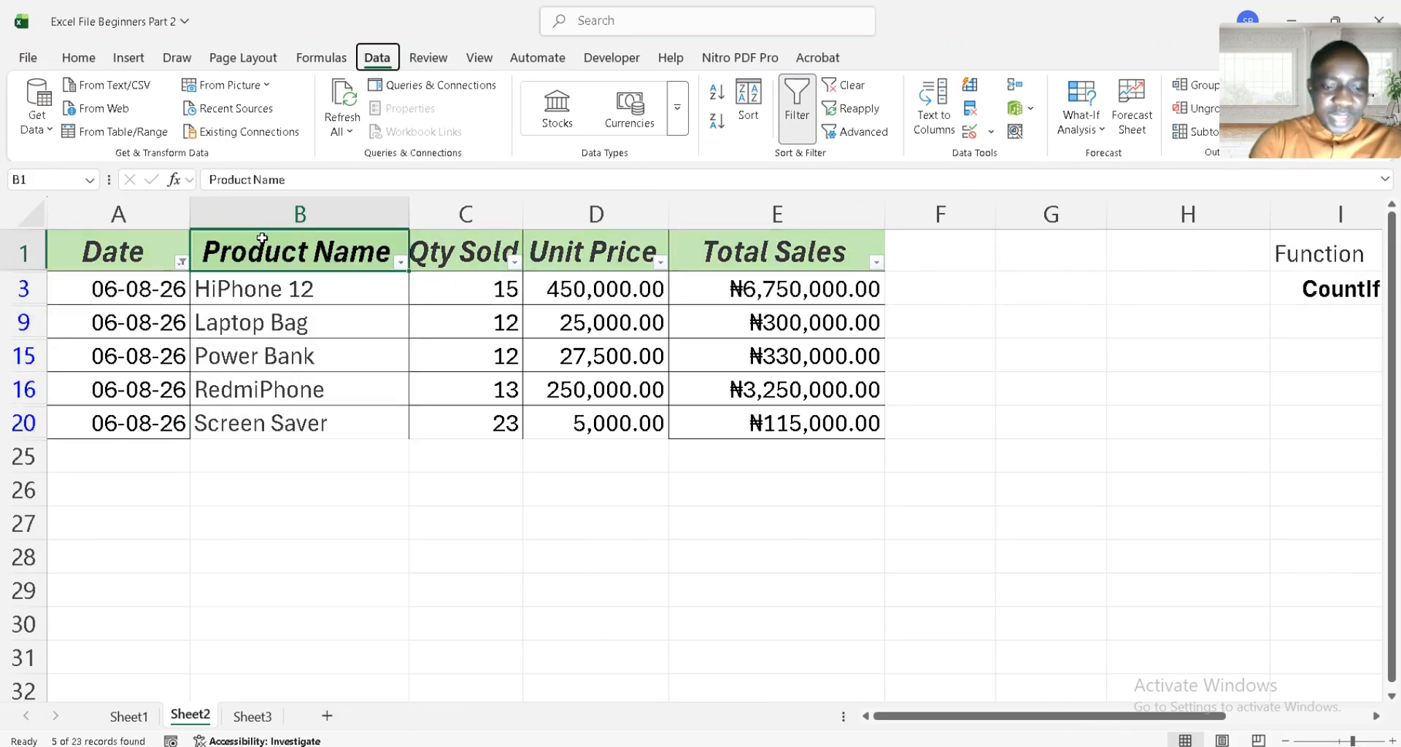
pyautogui.hotkey('alt', 'a')
pyautogui.press('c')
# Open data validation for cell K7 under the Product Name heading and allow a List
pyautogui.hscroll(3, 1066, 330)
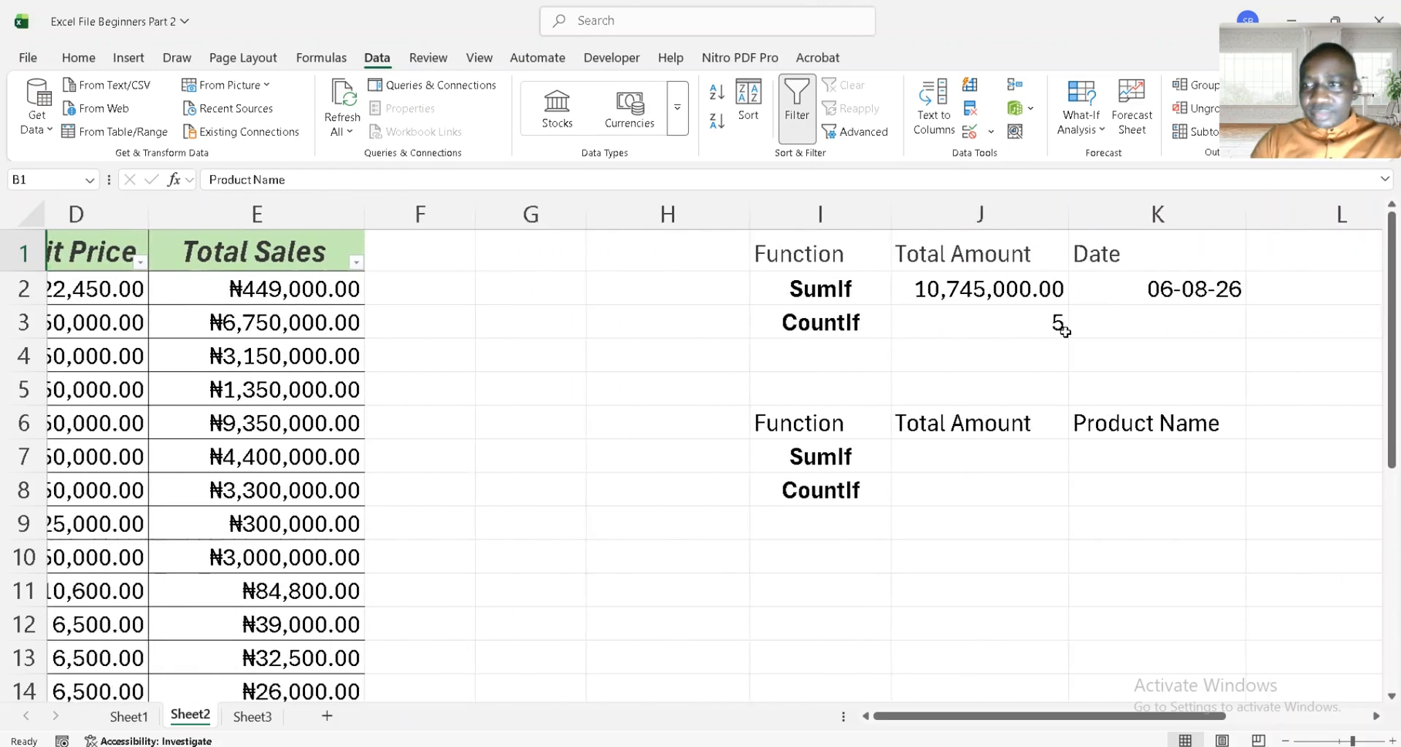
pyautogui.hscroll(3, 1064, 330)
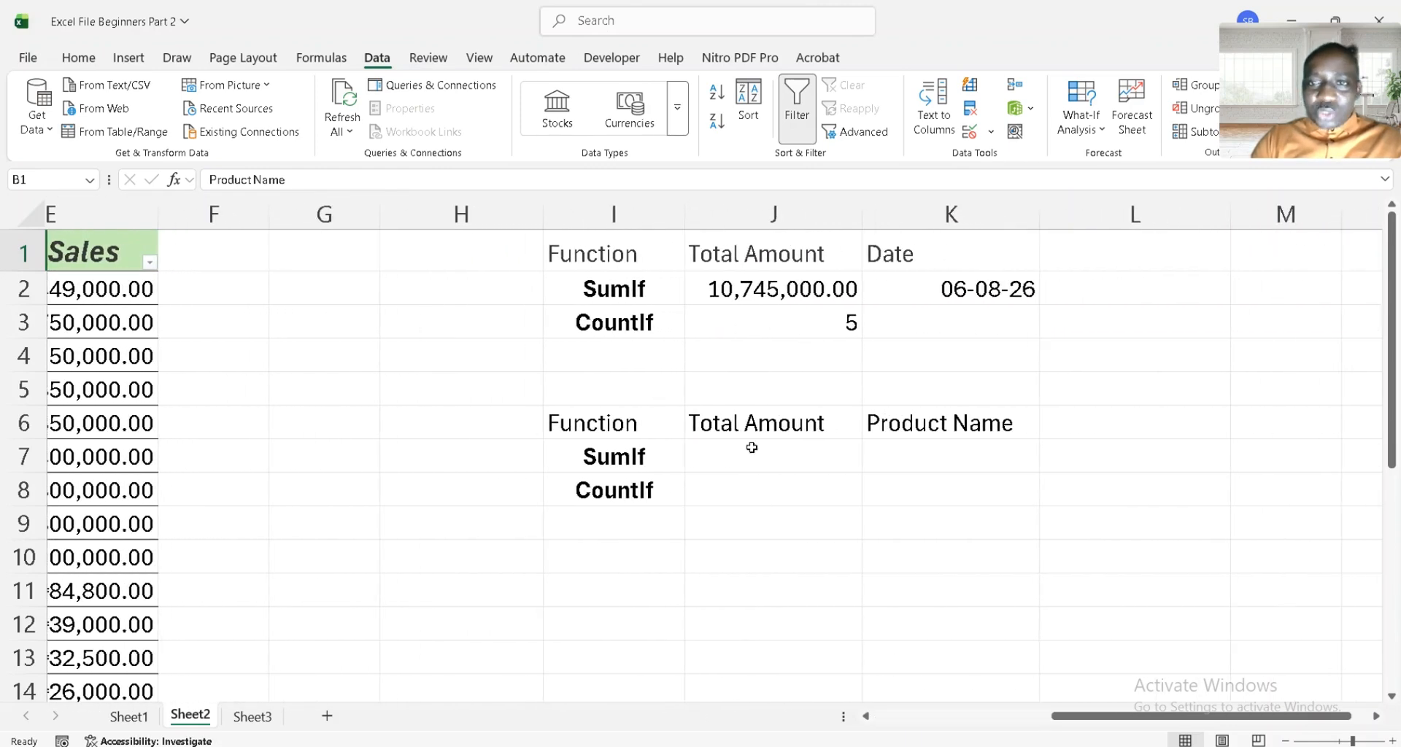
pyautogui.click(984, 427)
pyautogui.click(971, 452)
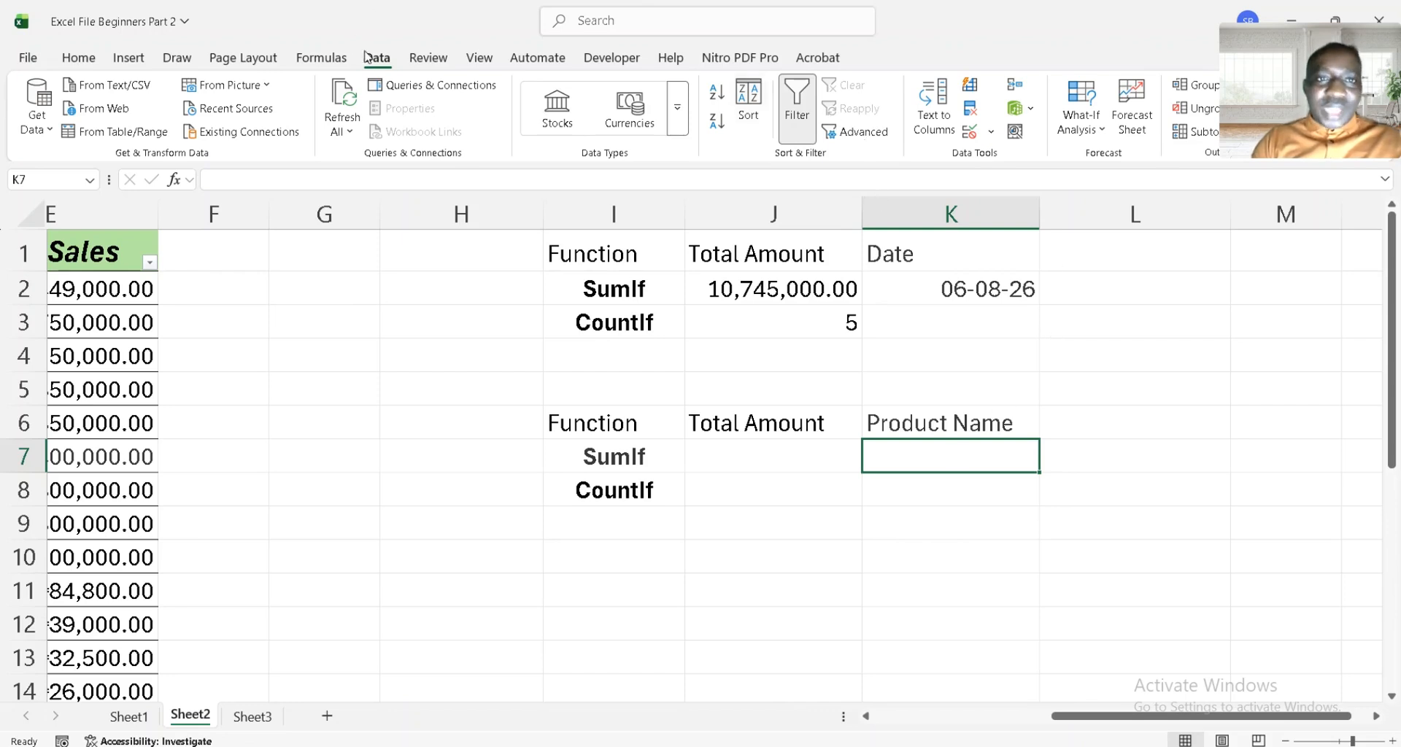
pyautogui.click(992, 134)
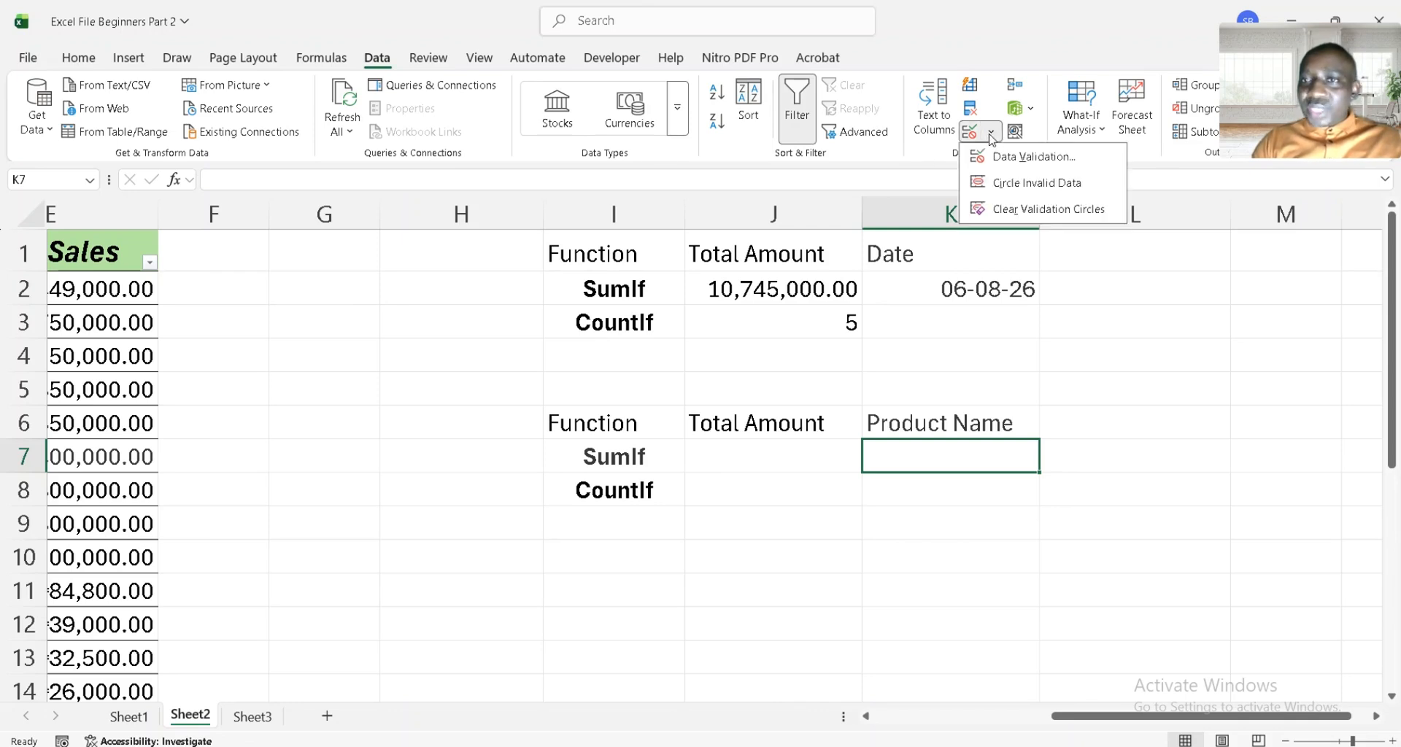
pyautogui.click(1052, 156)
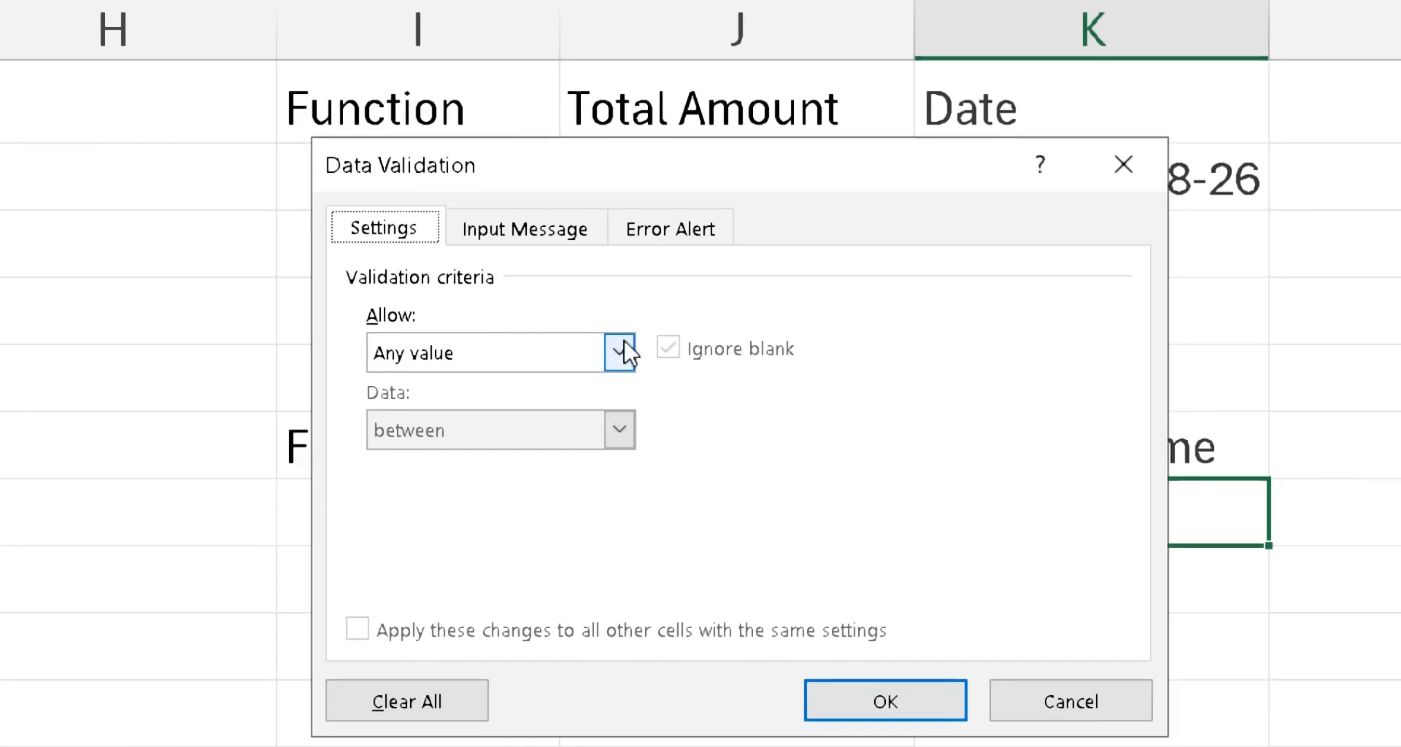
pyautogui.click(621, 353)
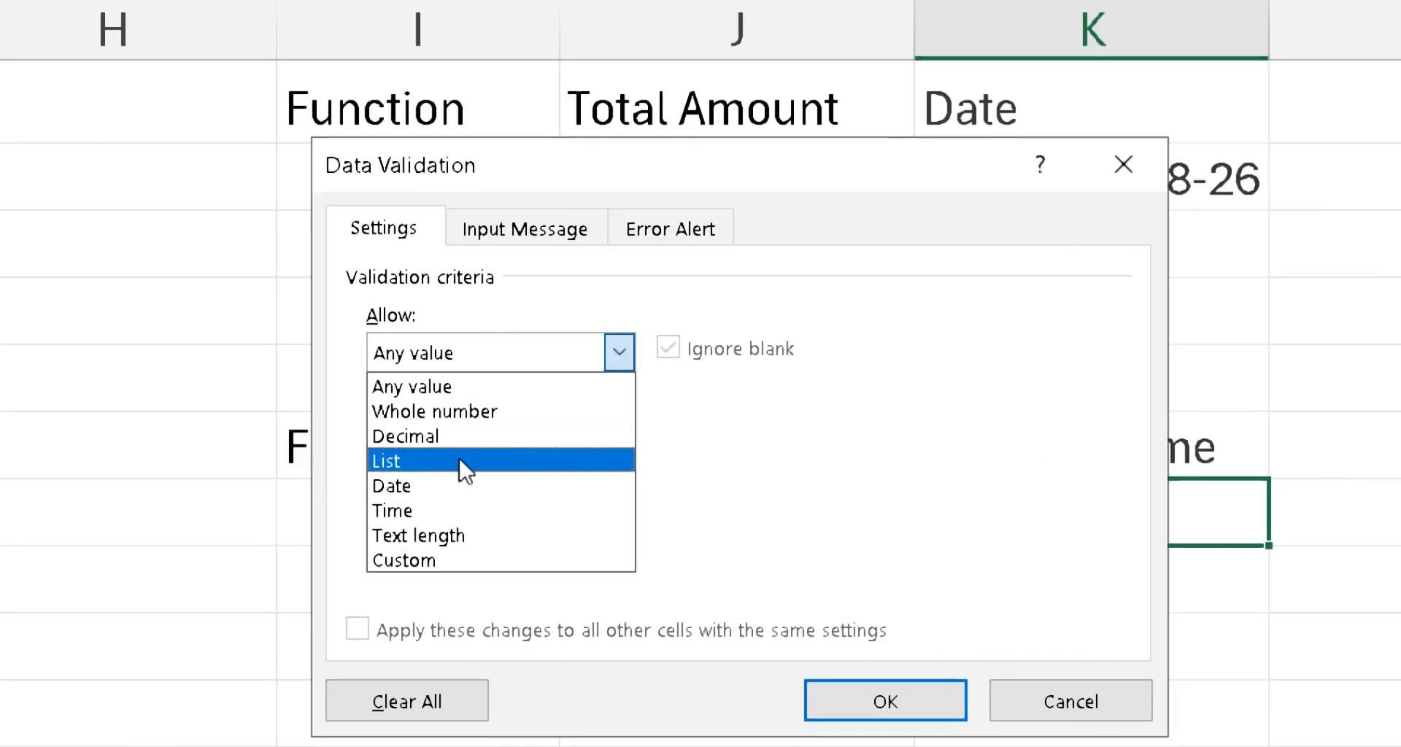
pyautogui.click(461, 467)
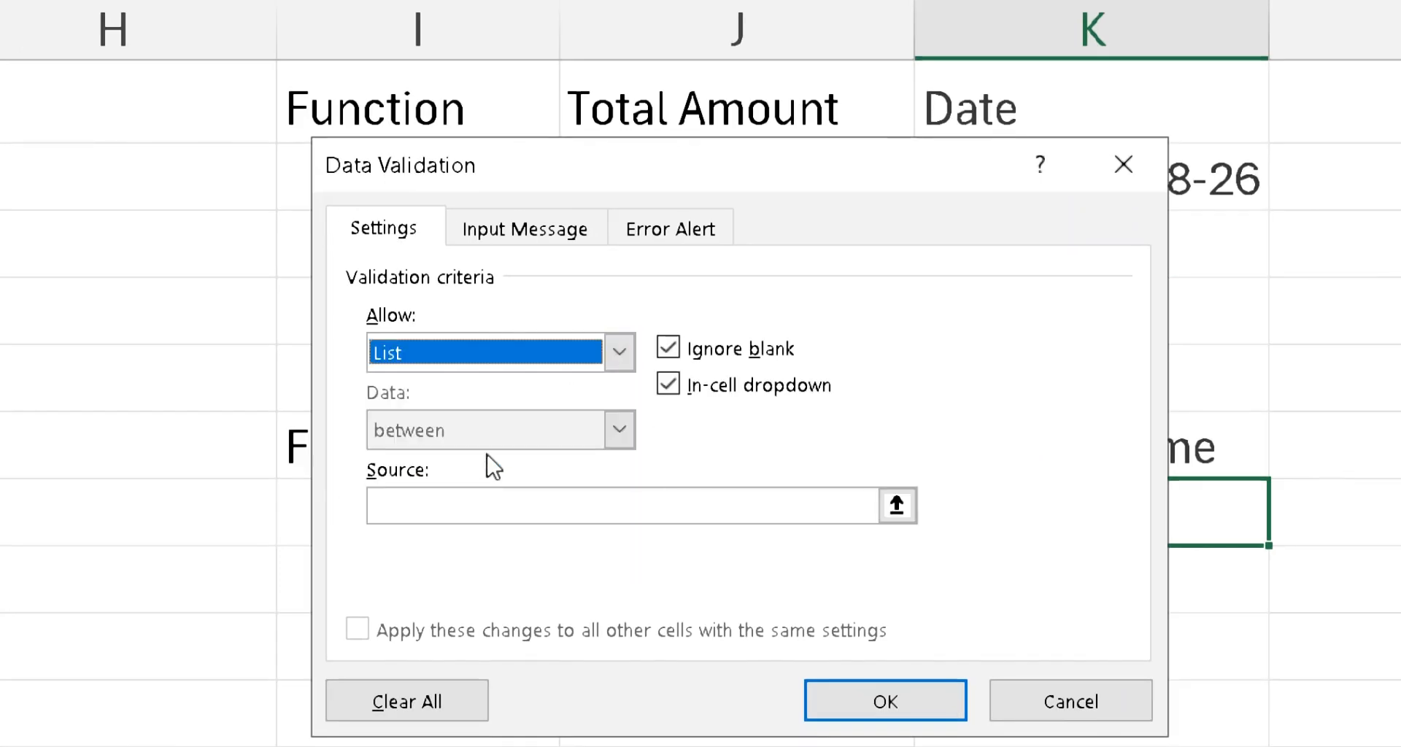
# Set the validation list's source to the product names in $B$2:$B$23 and apply it
pyautogui.click(686, 509)
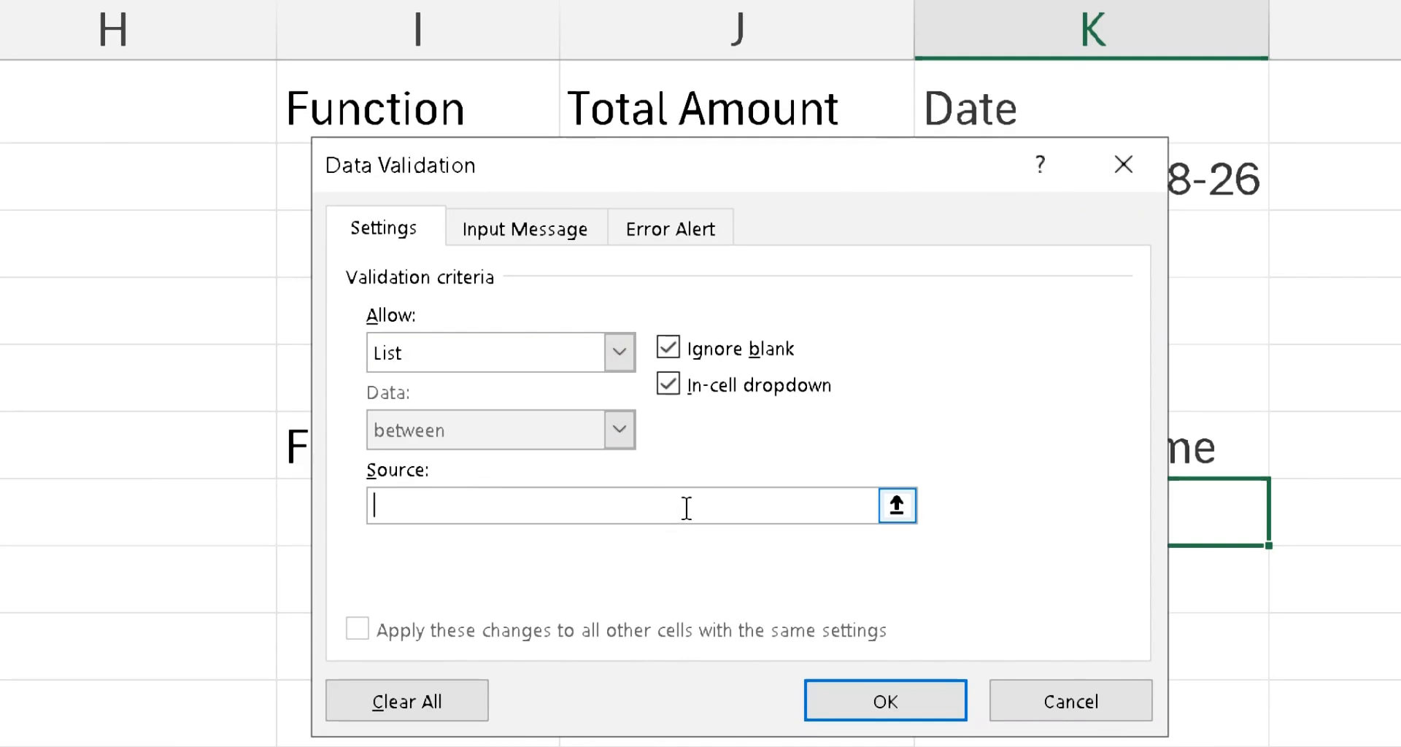
pyautogui.write('=')
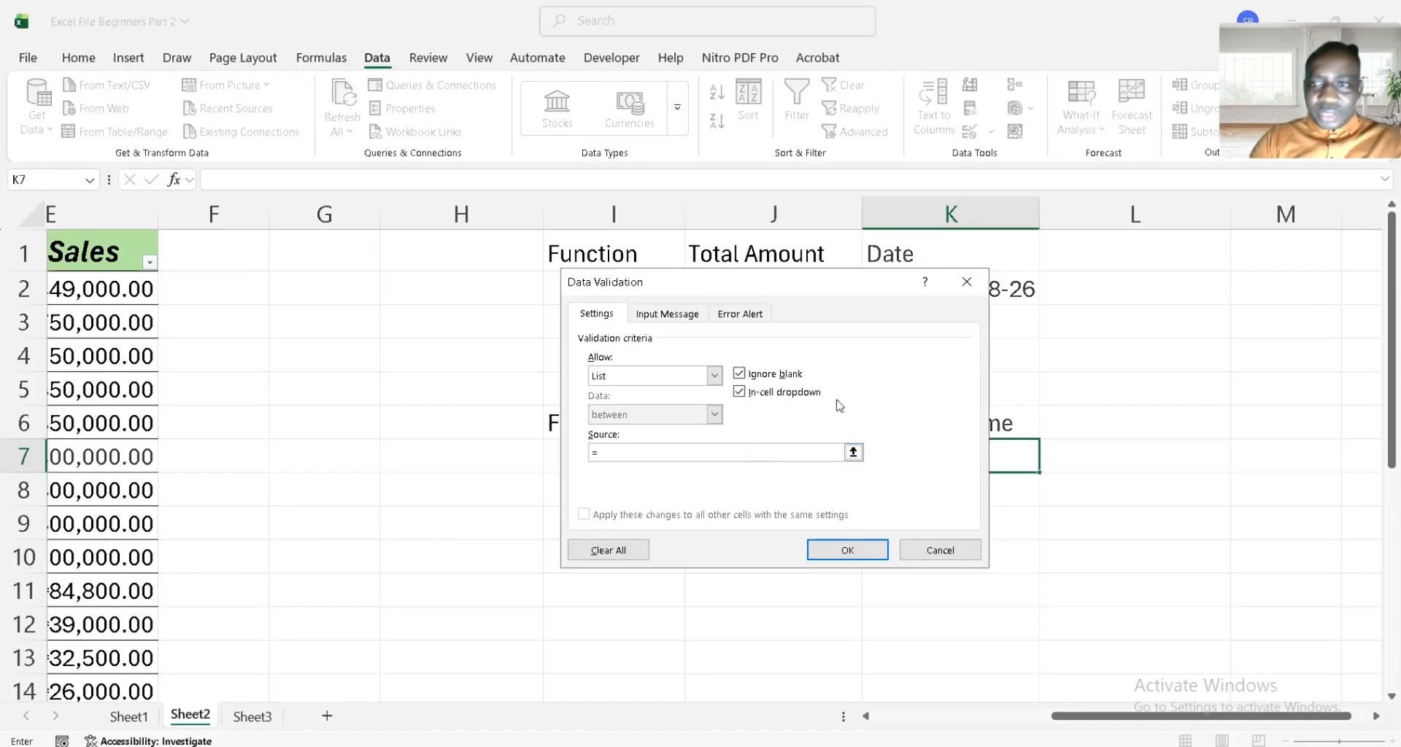
pyautogui.click(95, 303)
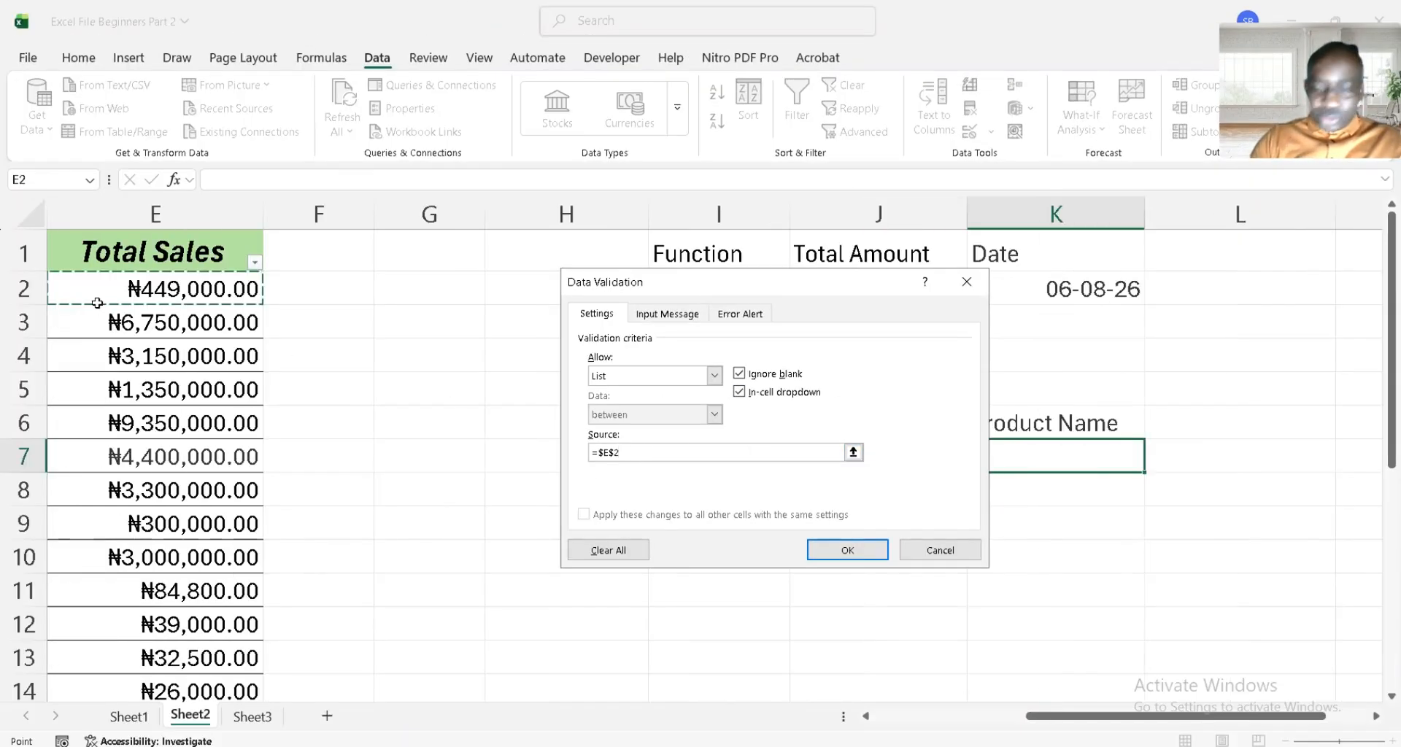
pyautogui.press('Left')
pyautogui.press('Left')
pyautogui.press('Left')
pyautogui.press('Left')
pyautogui.press('Right')
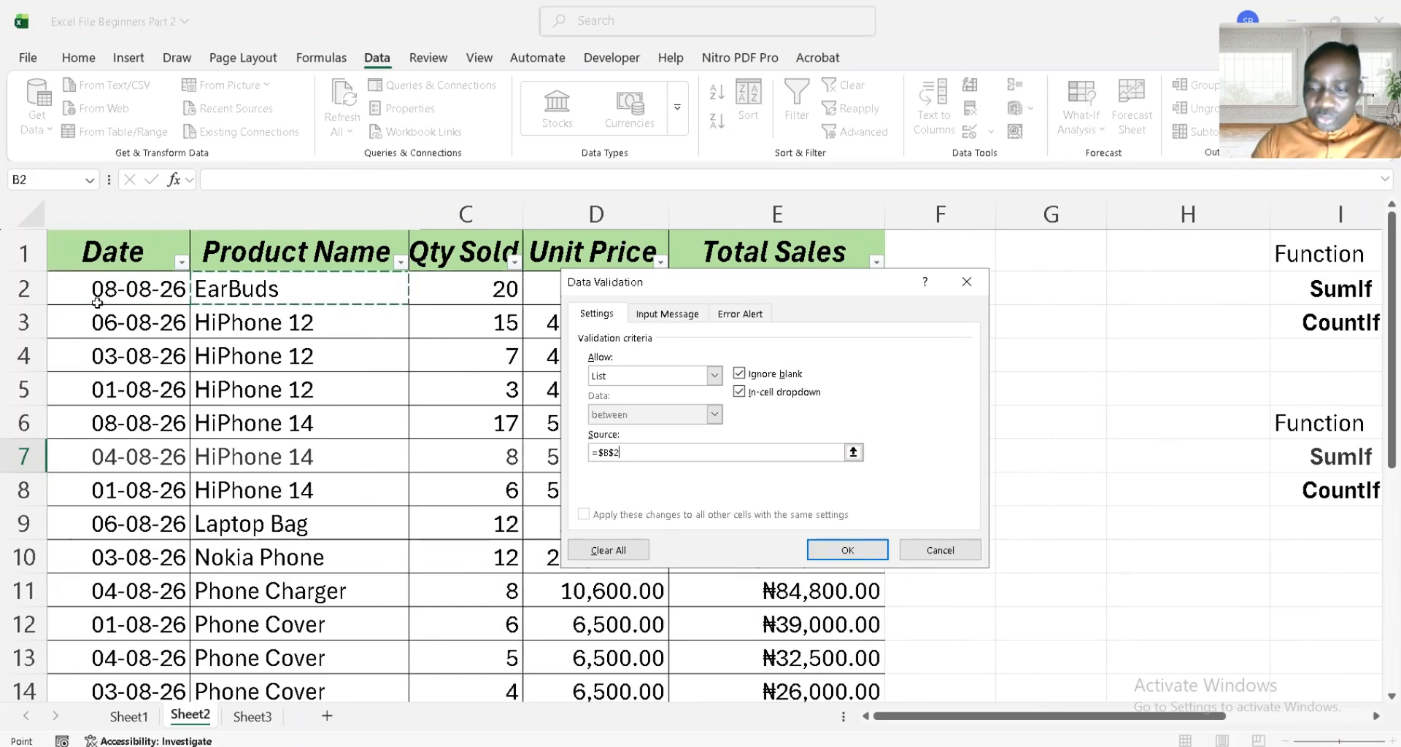
pyautogui.hotkey('ctrl', 'shift', 'Down')
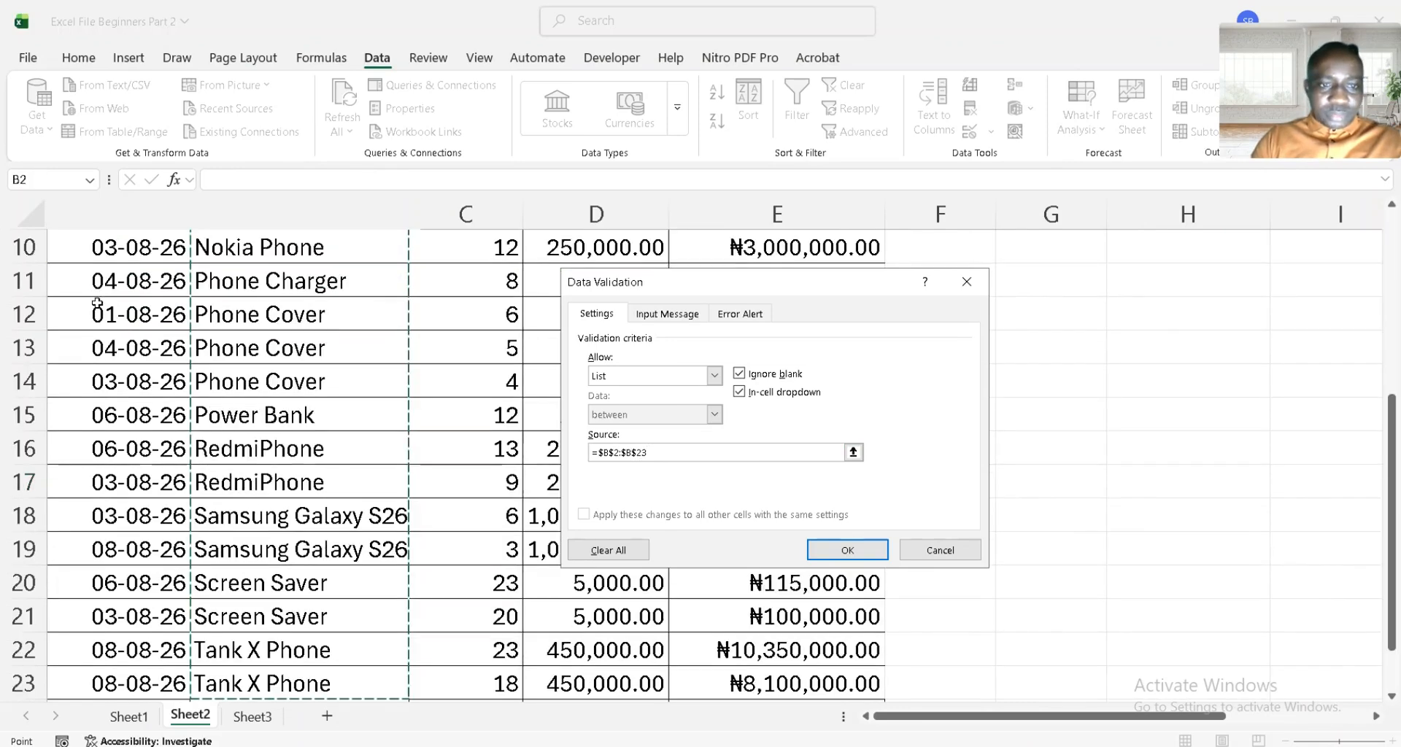
pyautogui.click(872, 558)
# Choose HiPhone 14 from the new product dropdown in K7
pyautogui.hscroll(5, 1176, 366)
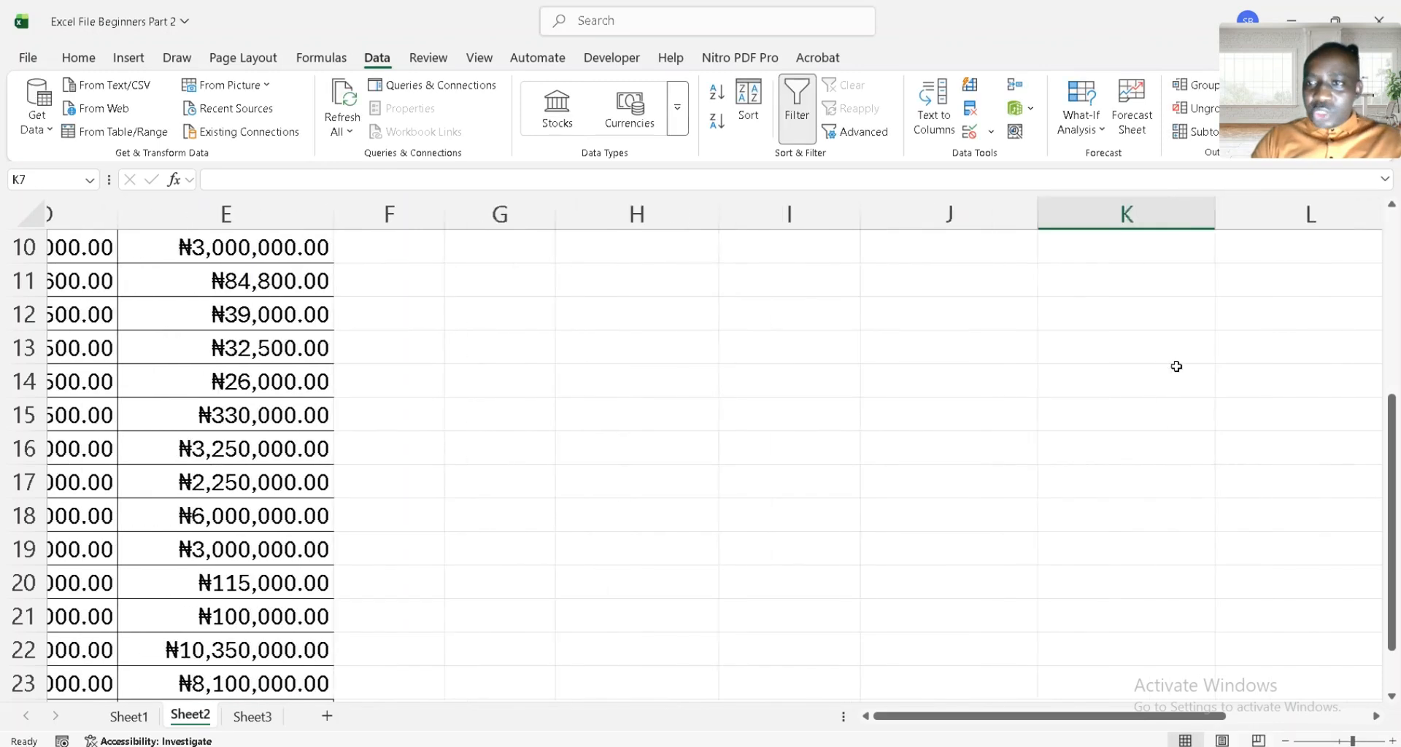
pyautogui.scroll(1, 1176, 366)
pyautogui.scroll(3, 1176, 367)
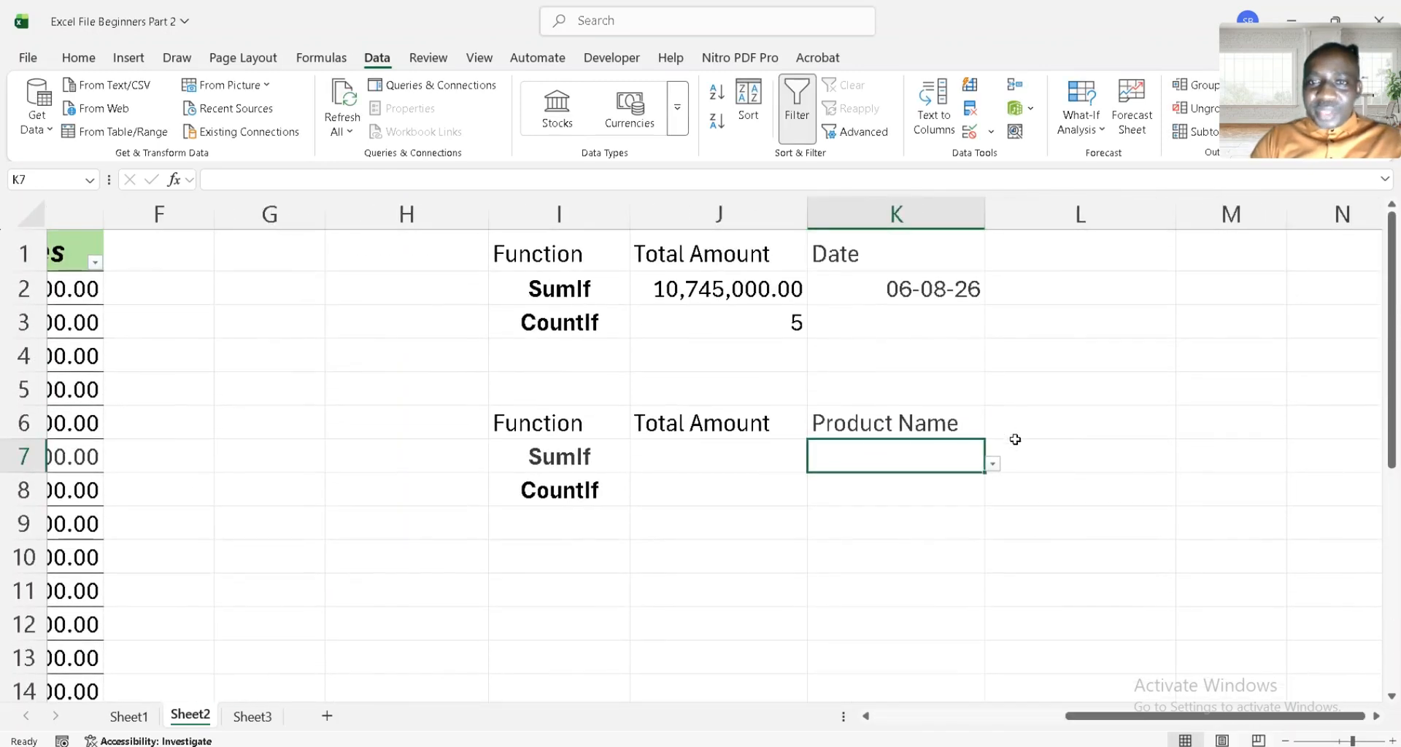
pyautogui.click(995, 464)
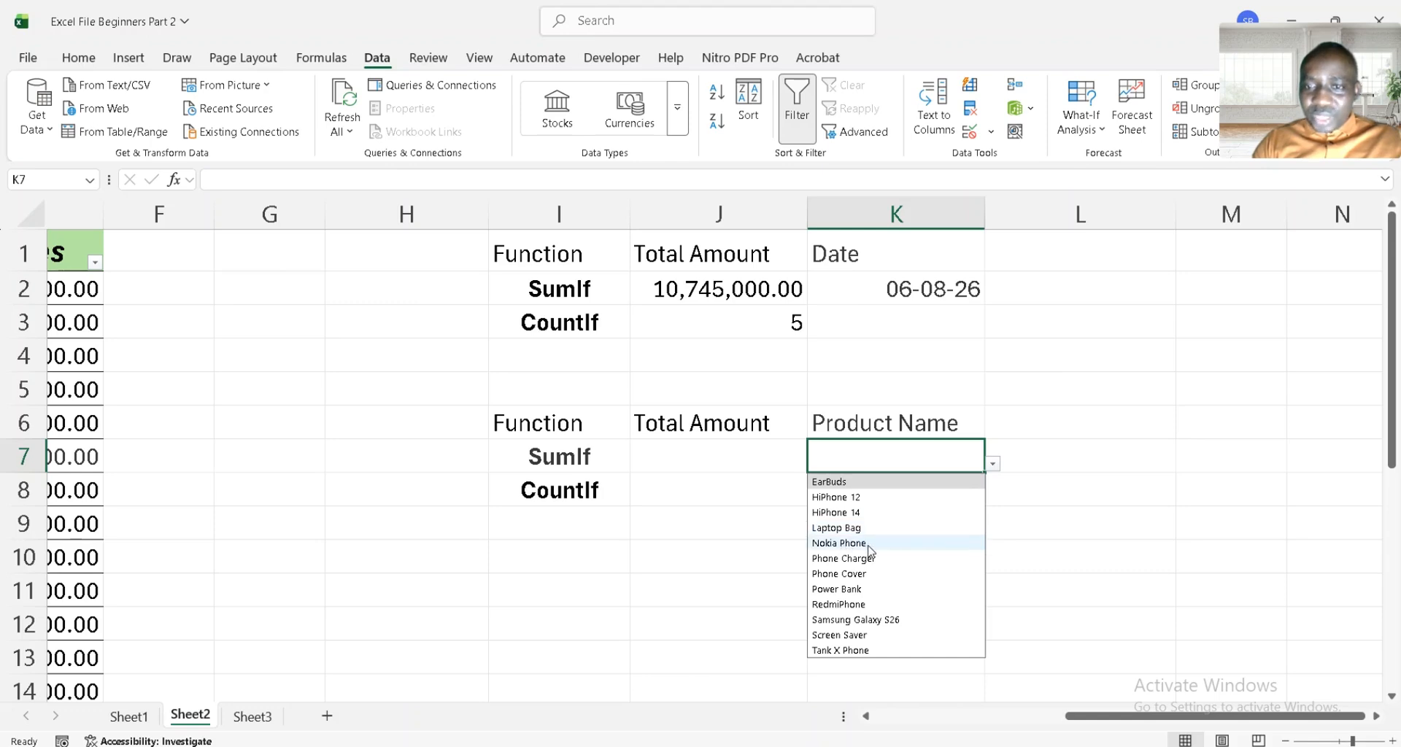
pyautogui.click(856, 514)
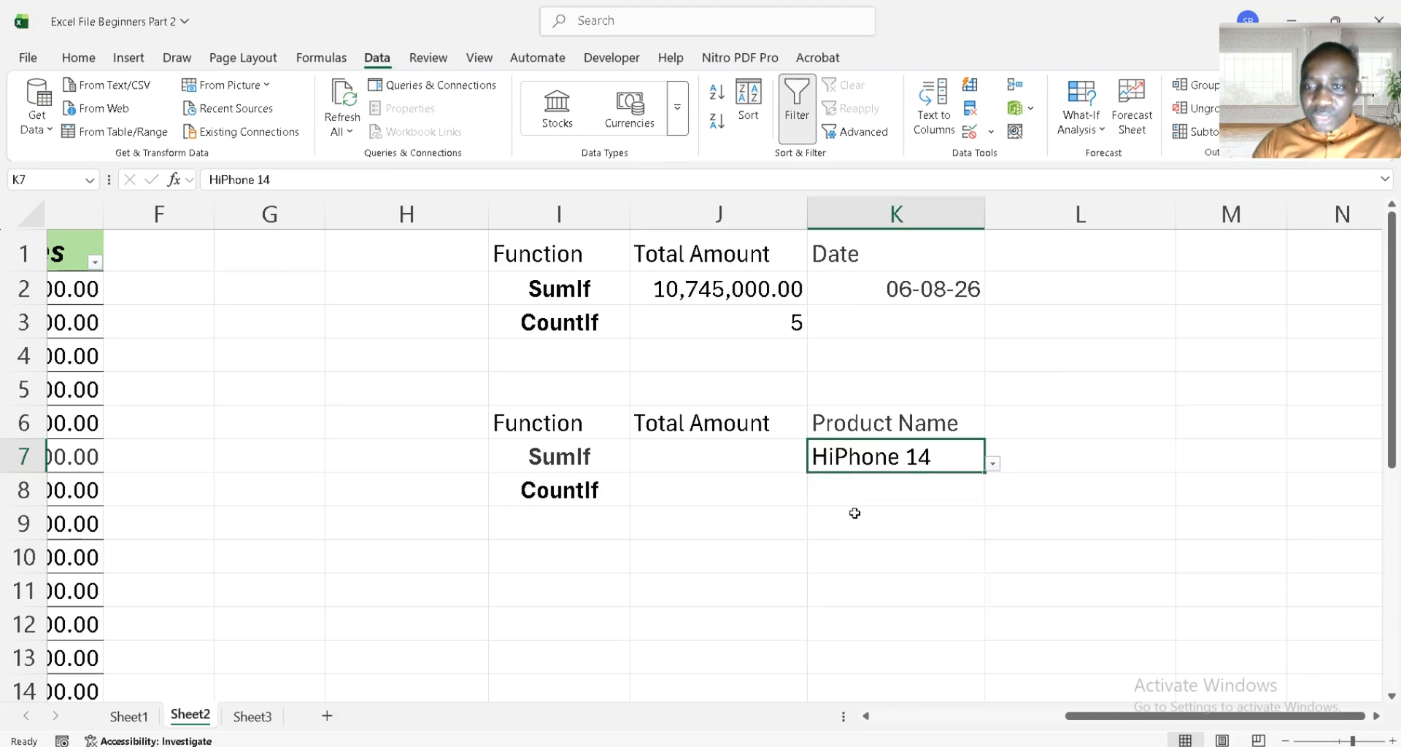
# Start a SUMIF formula in J7 of the product summary, with the product names B2:B23 as its range
pyautogui.click(712, 454)
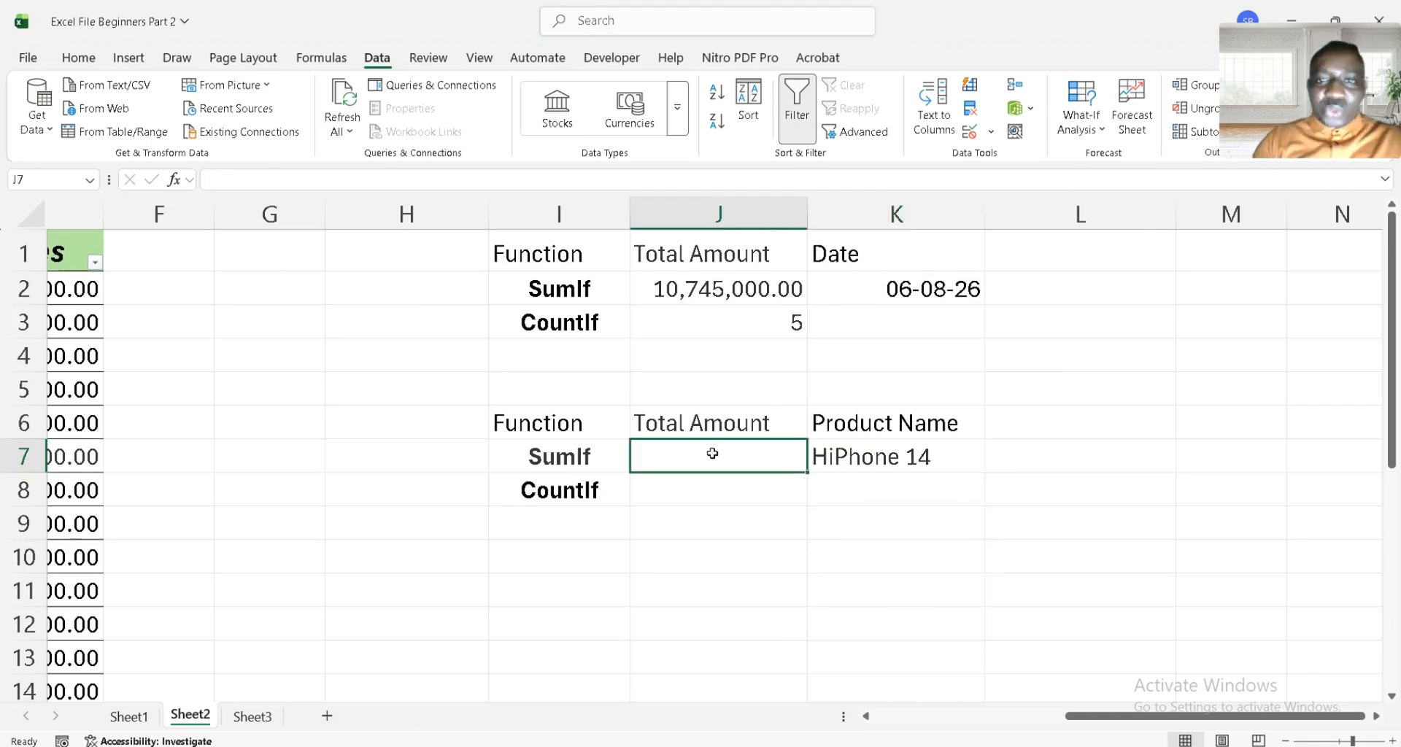
pyautogui.write('=s')
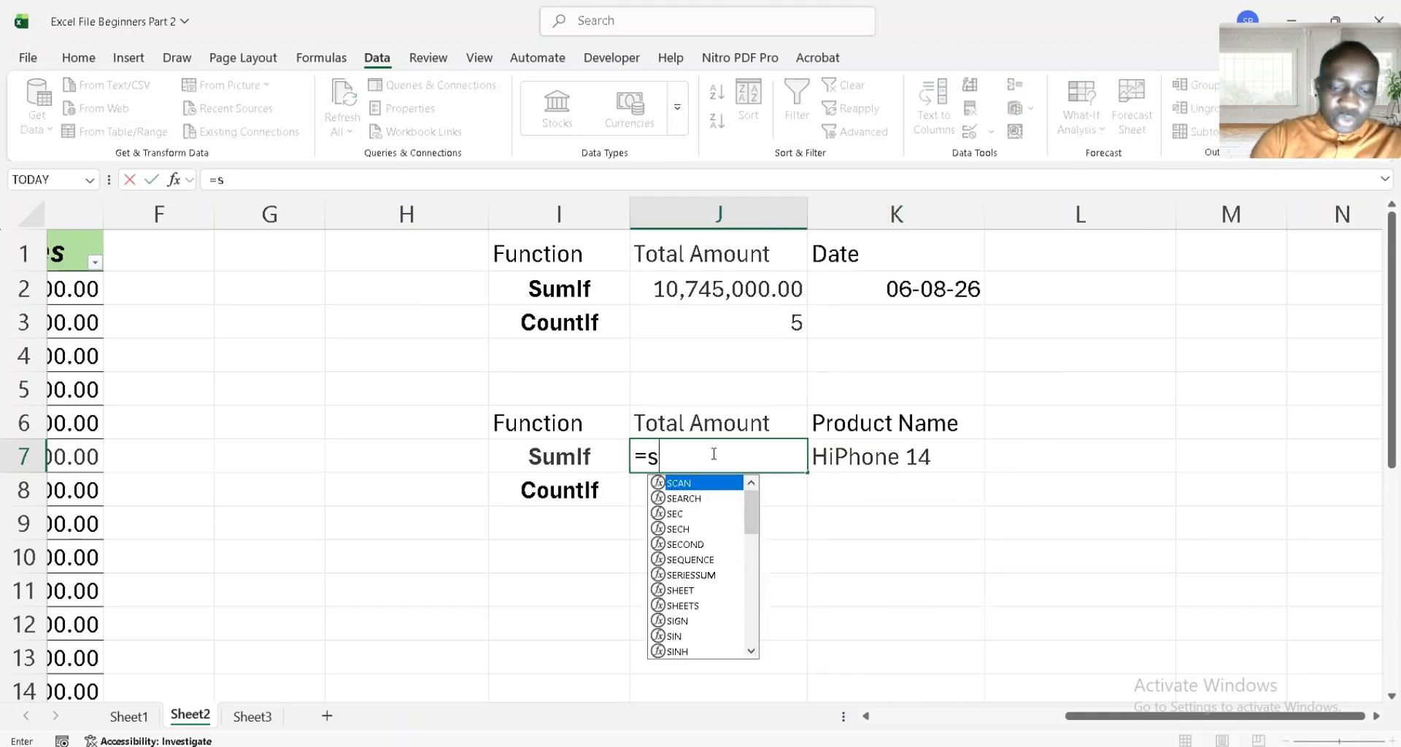
pyautogui.write('umif')
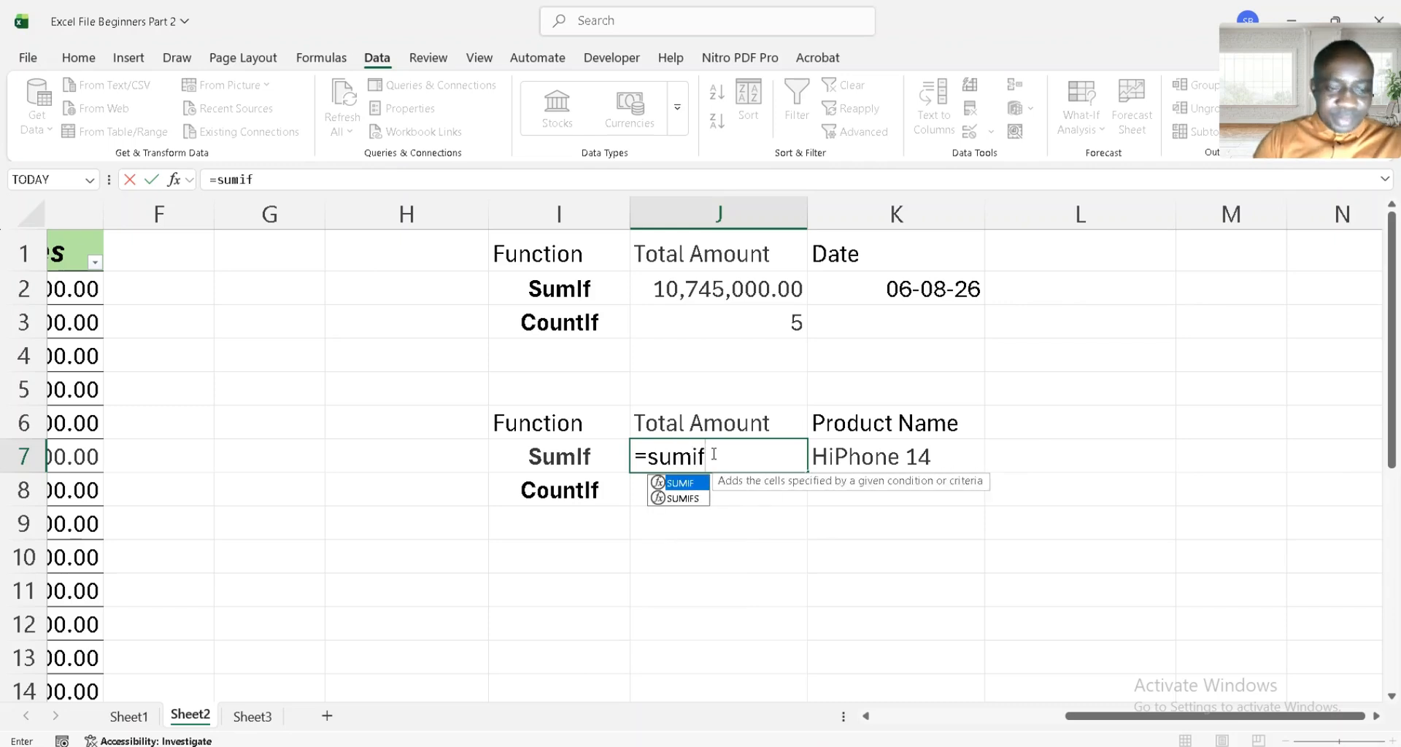
pyautogui.press('Tab')
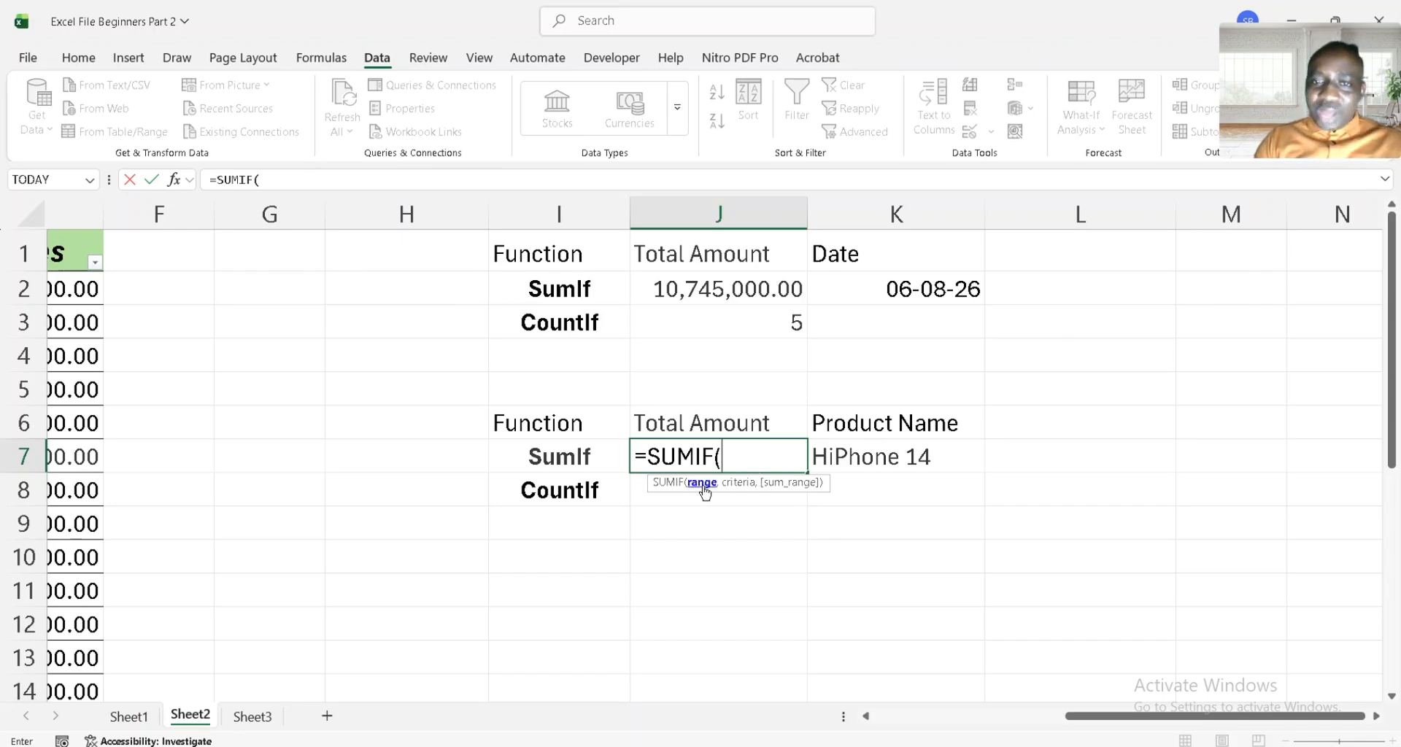
pyautogui.click(77, 344)
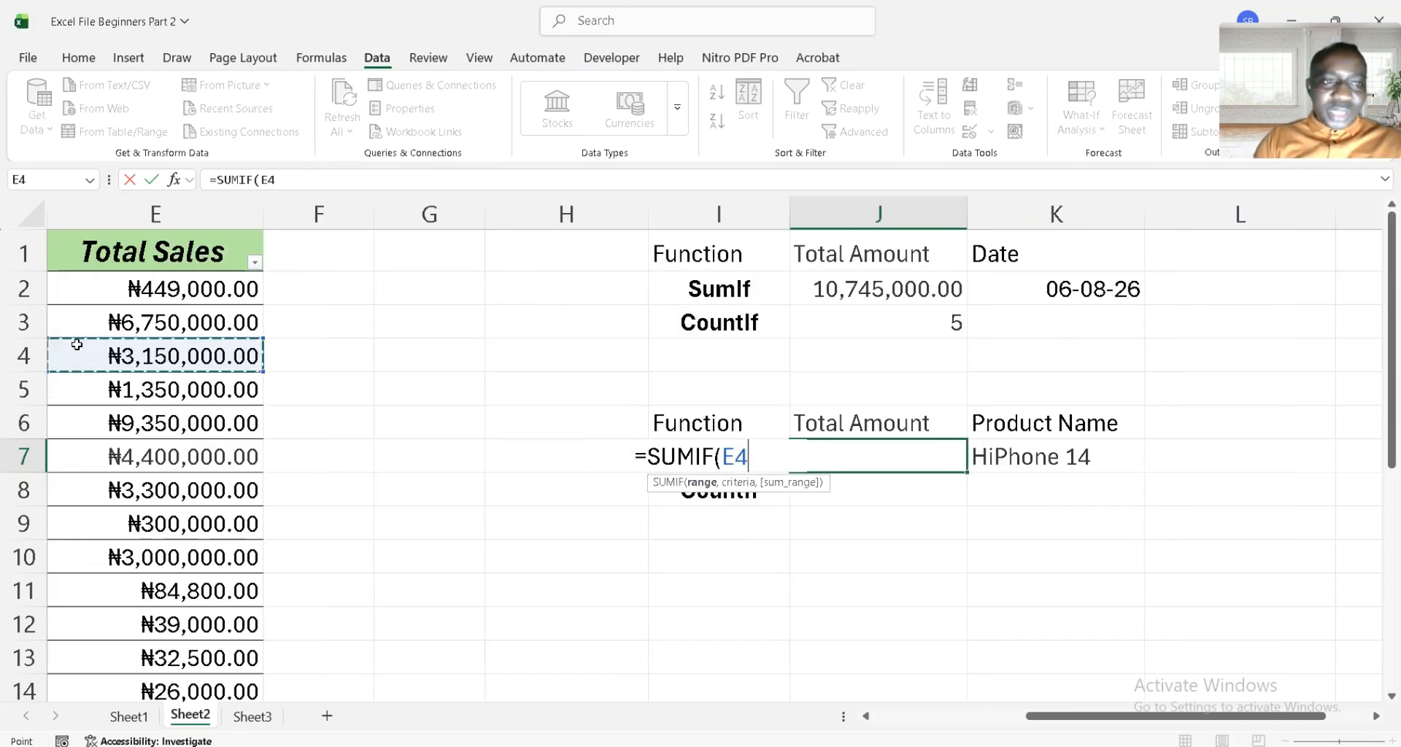
pyautogui.press('Left')
pyautogui.press('Left')
pyautogui.press('Left')
pyautogui.press('Left')
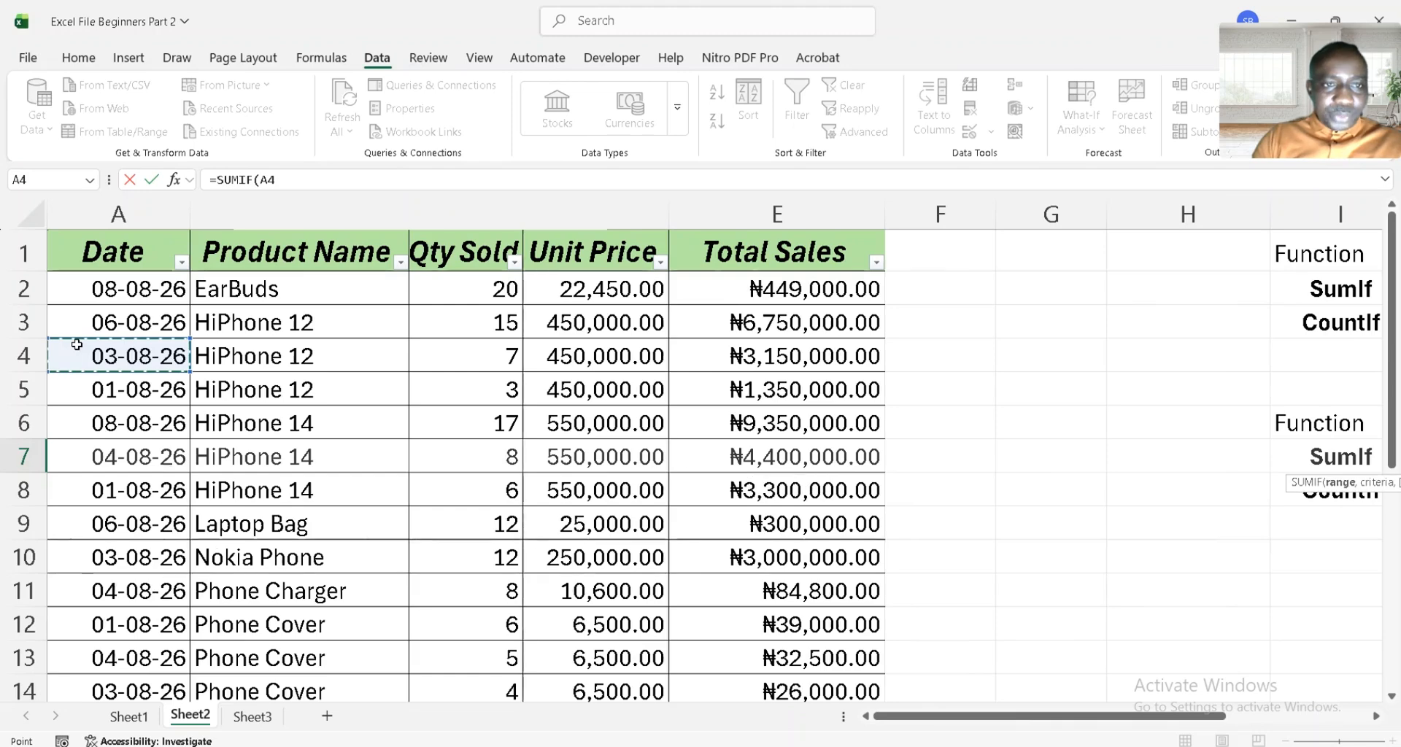
pyautogui.click(267, 286)
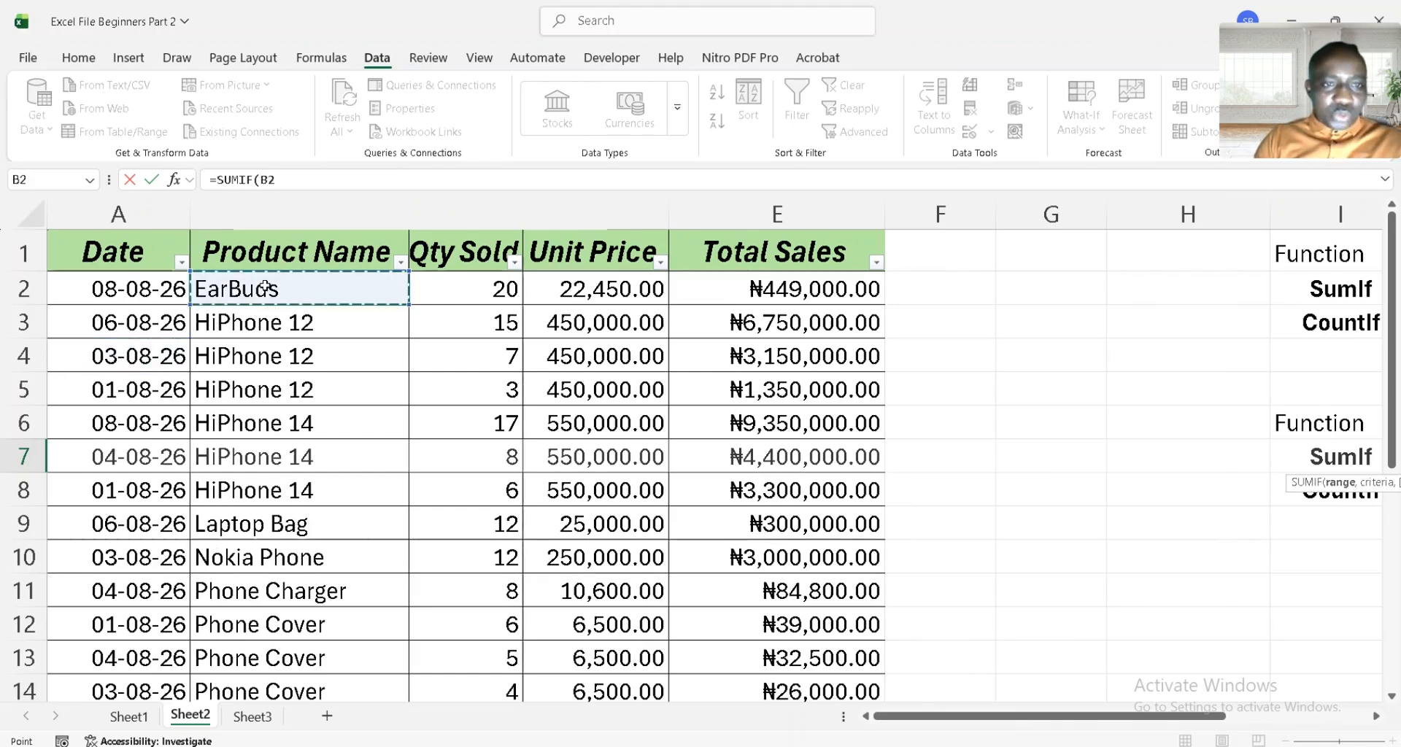
pyautogui.hotkey('ctrl', 'shift', 'Down')
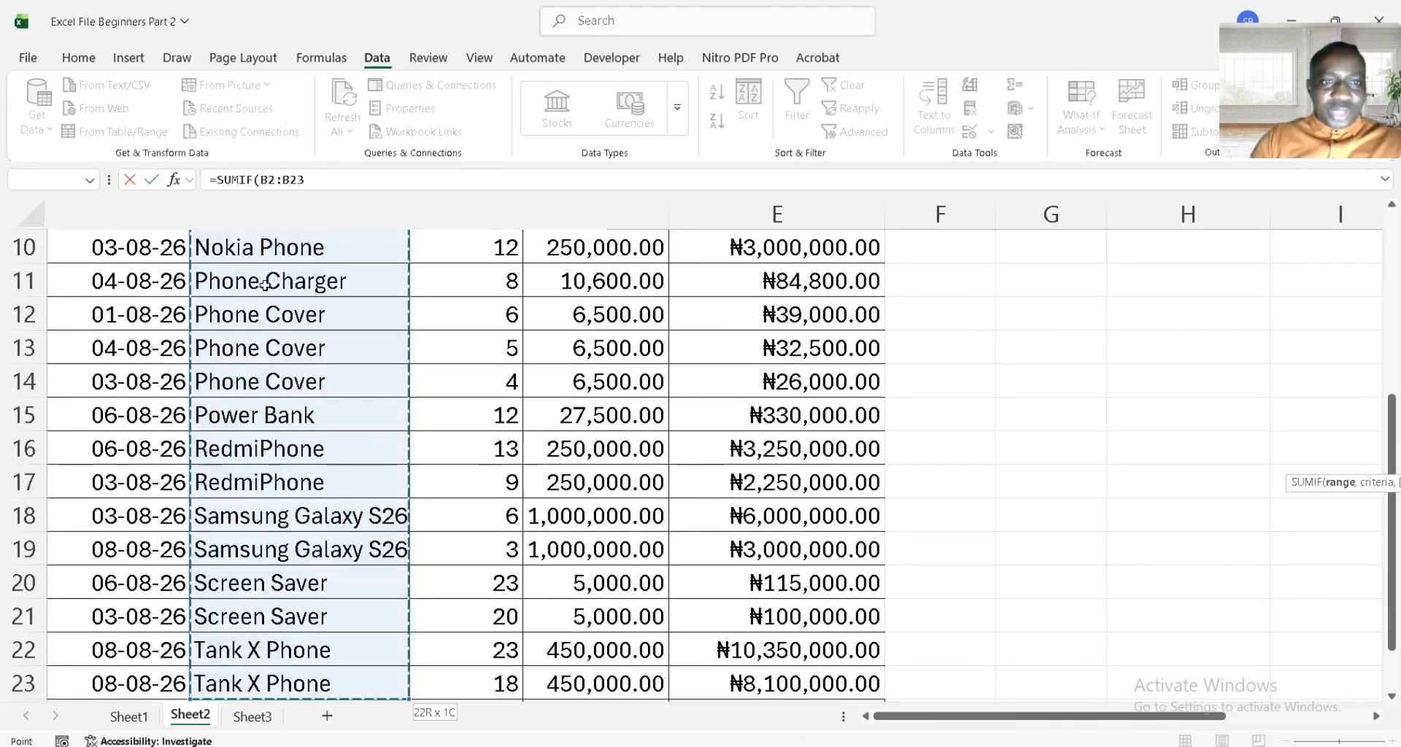
pyautogui.write(',')
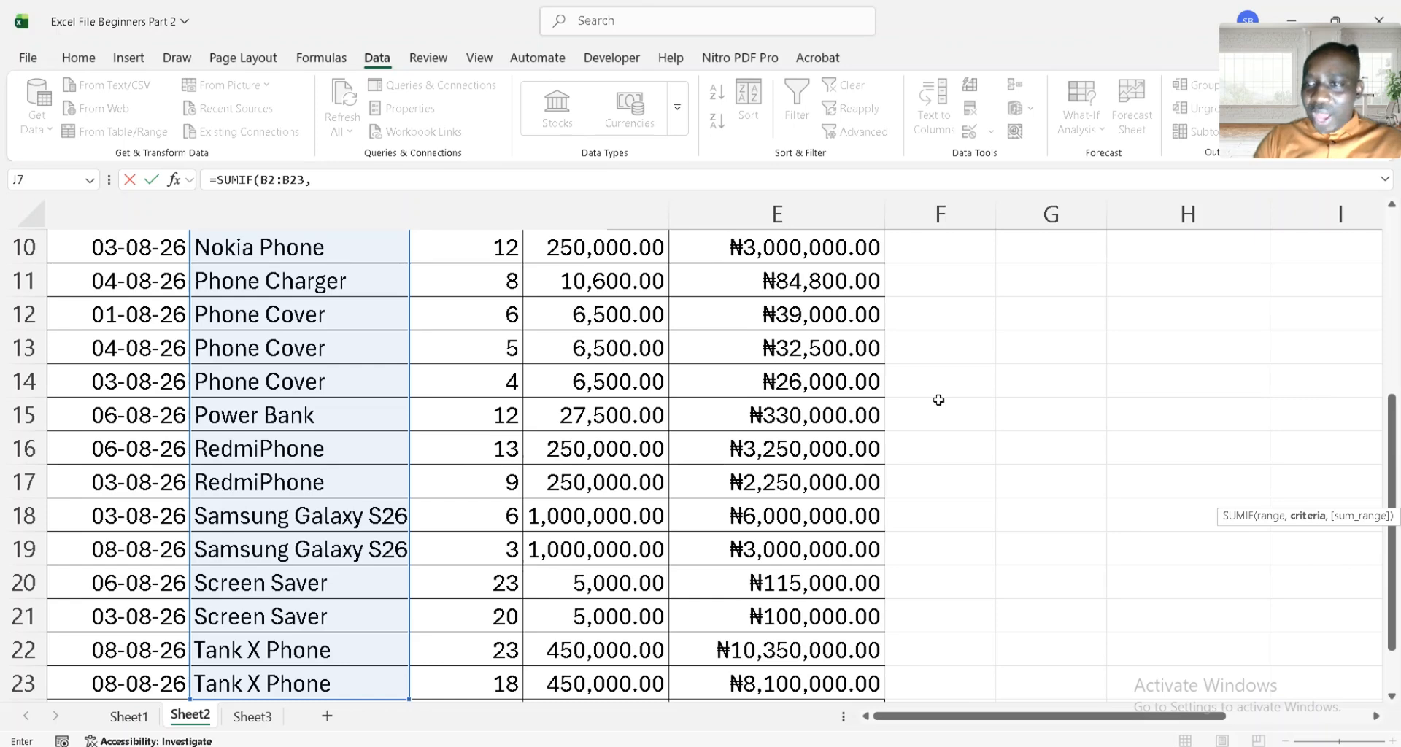
# Set the SUMIF criteria to K7, the chosen product name
pyautogui.hscroll(4, 938, 400)
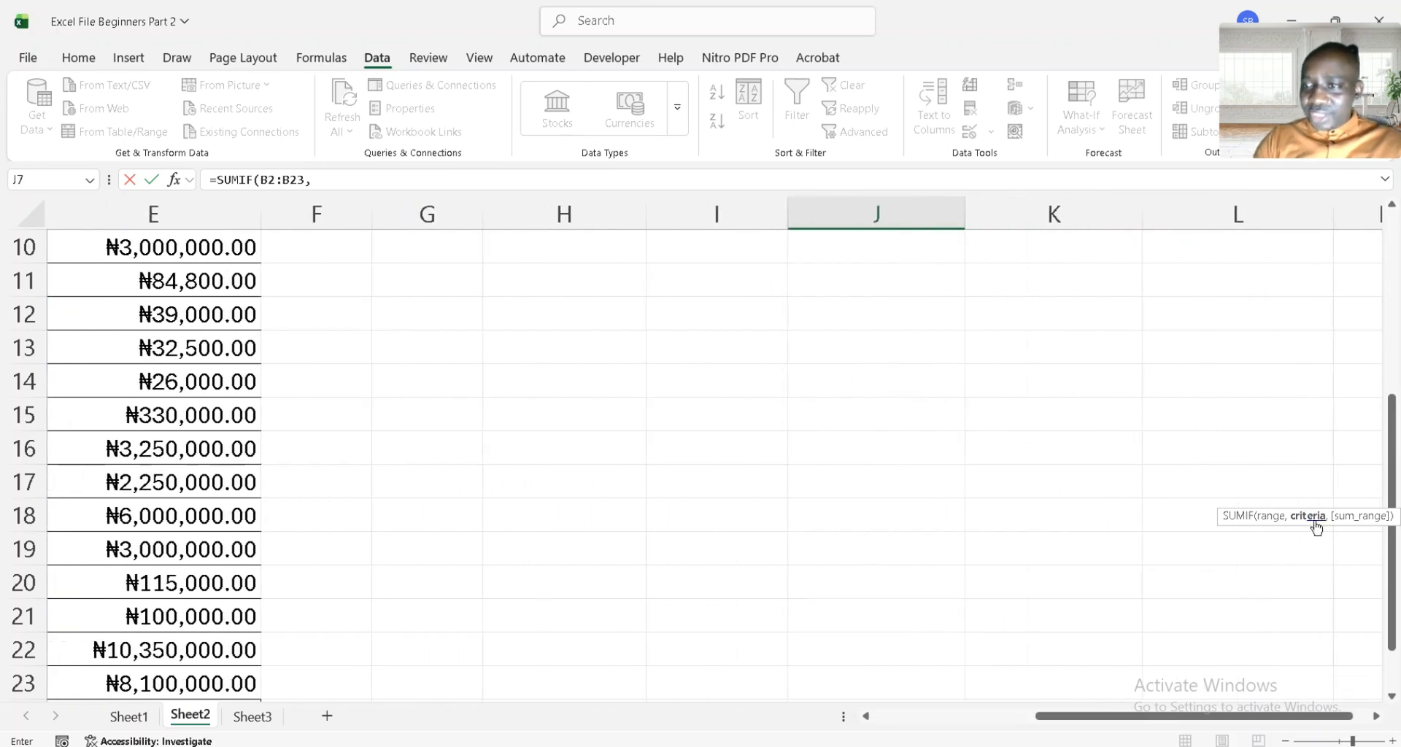
pyautogui.scroll(3, 1211, 435)
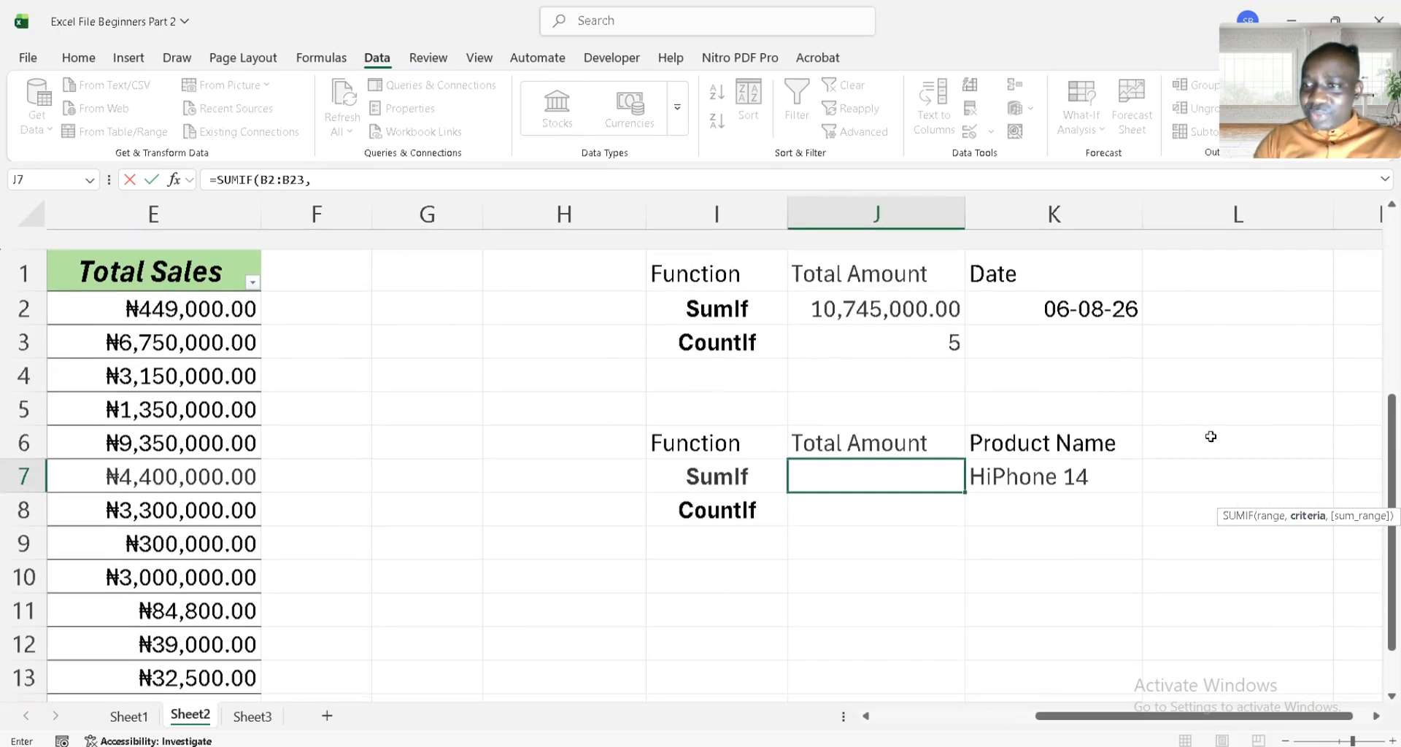
pyautogui.click(1060, 464)
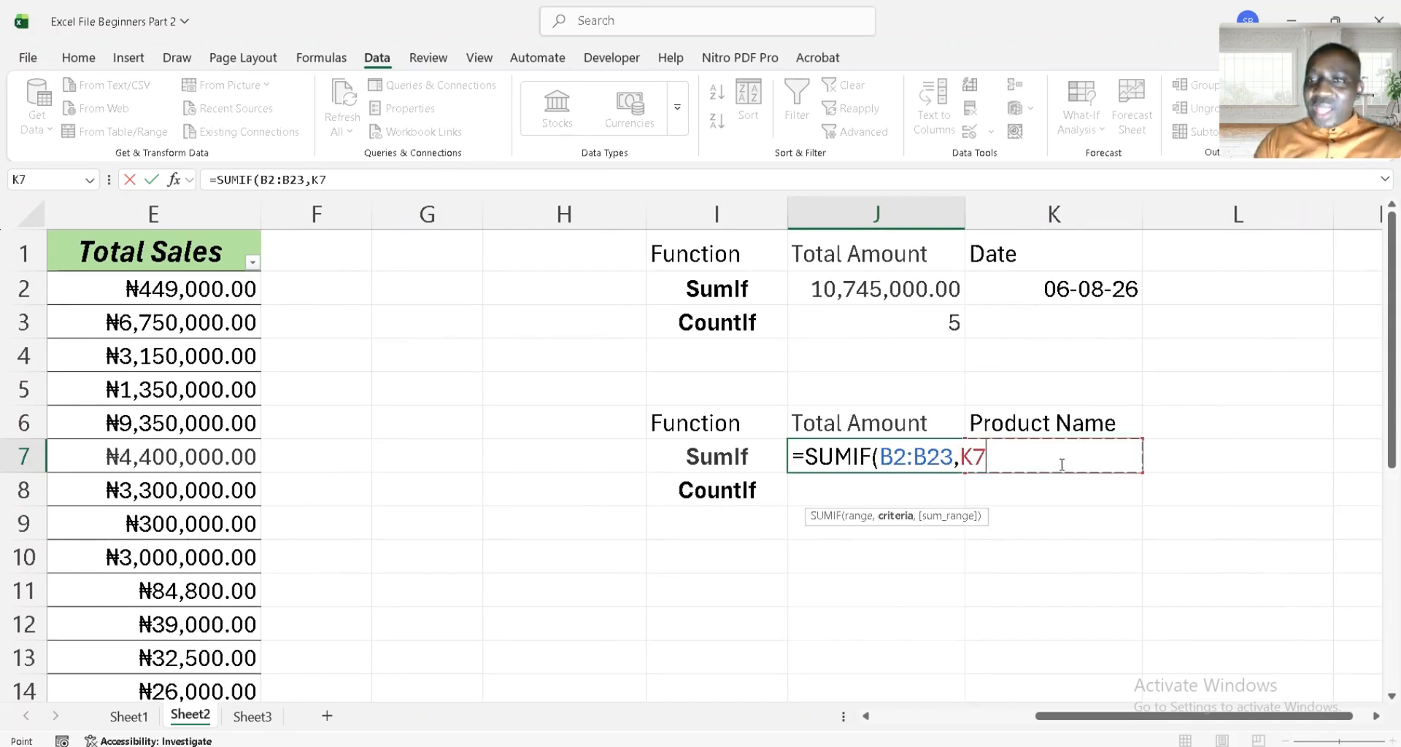
pyautogui.write(',')
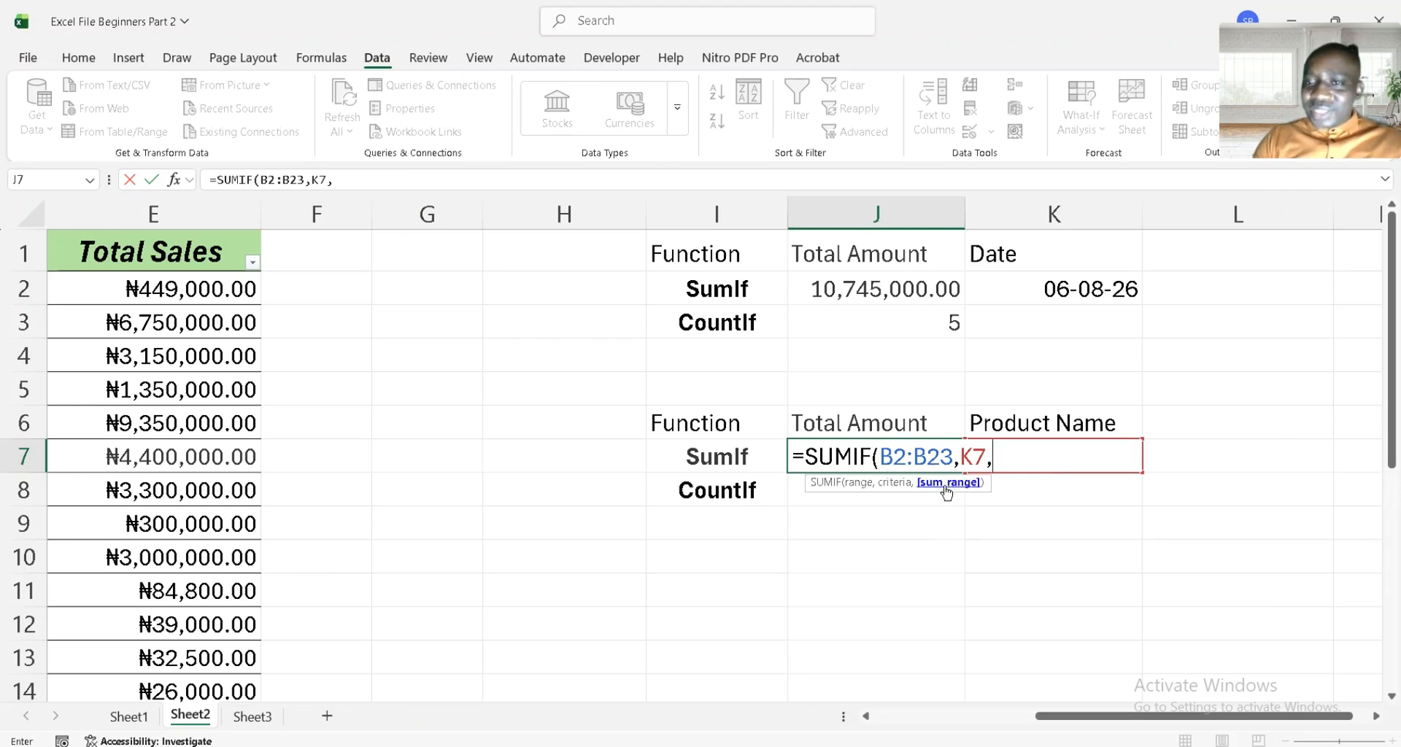
# Set the sum range to the Total Sales in E2:E23, leaving out the grand total row, and complete the SUMIF formula
pyautogui.click(153, 289)
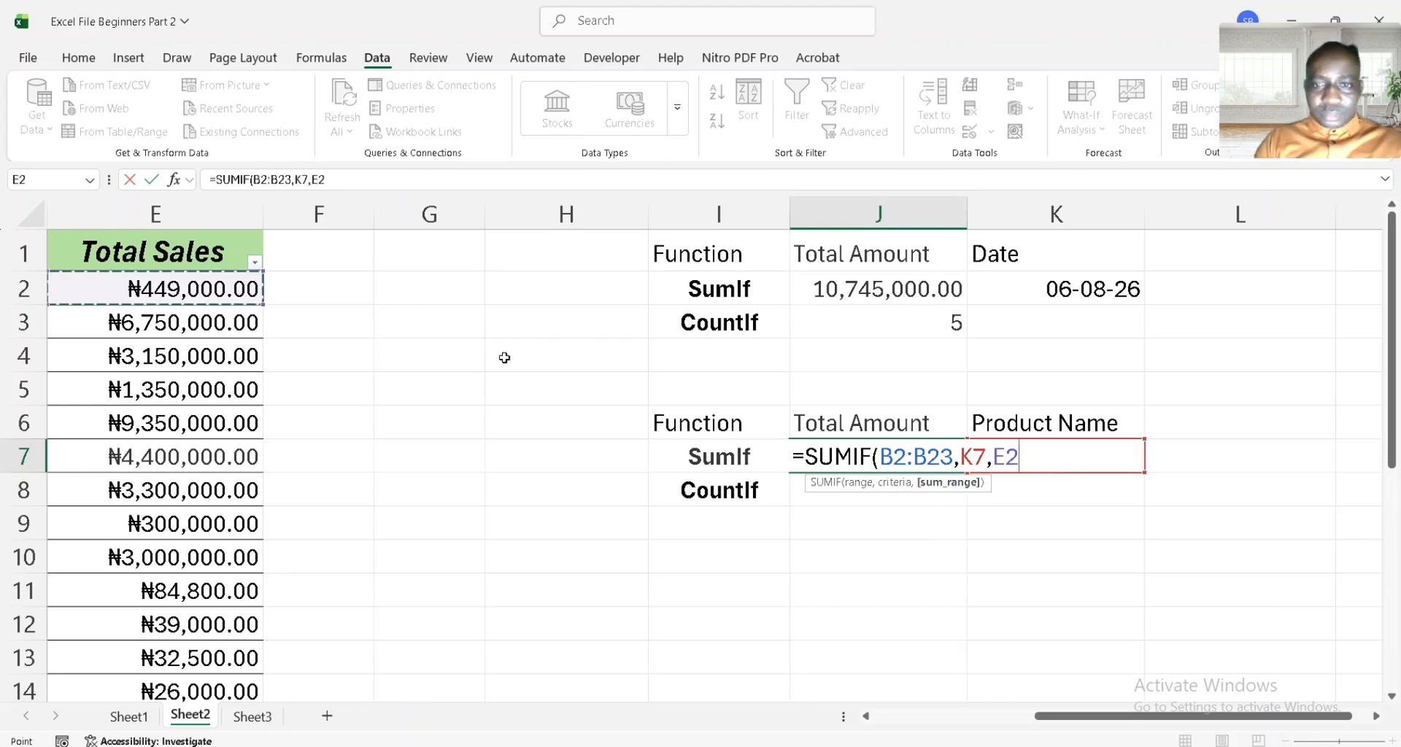
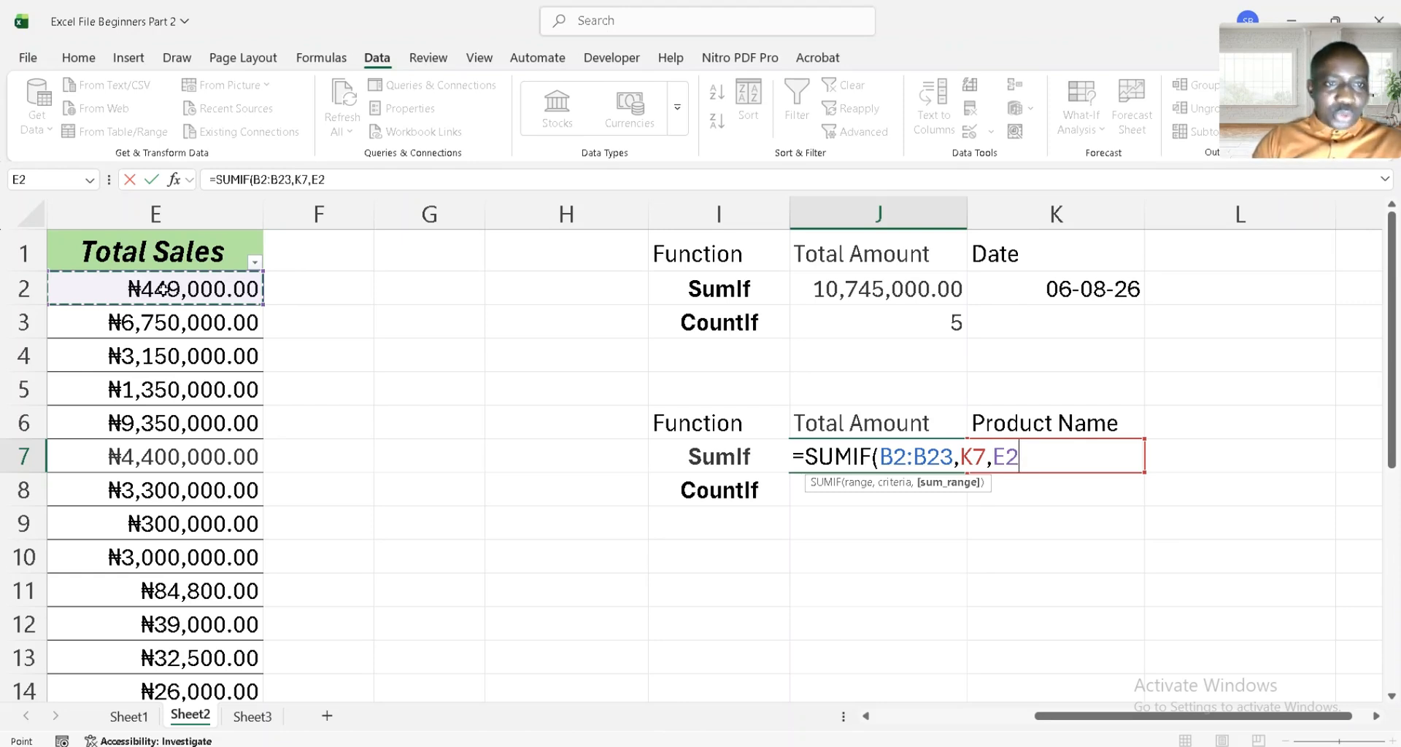
pyautogui.hotkey('ctrl', 'shift', 'Down')
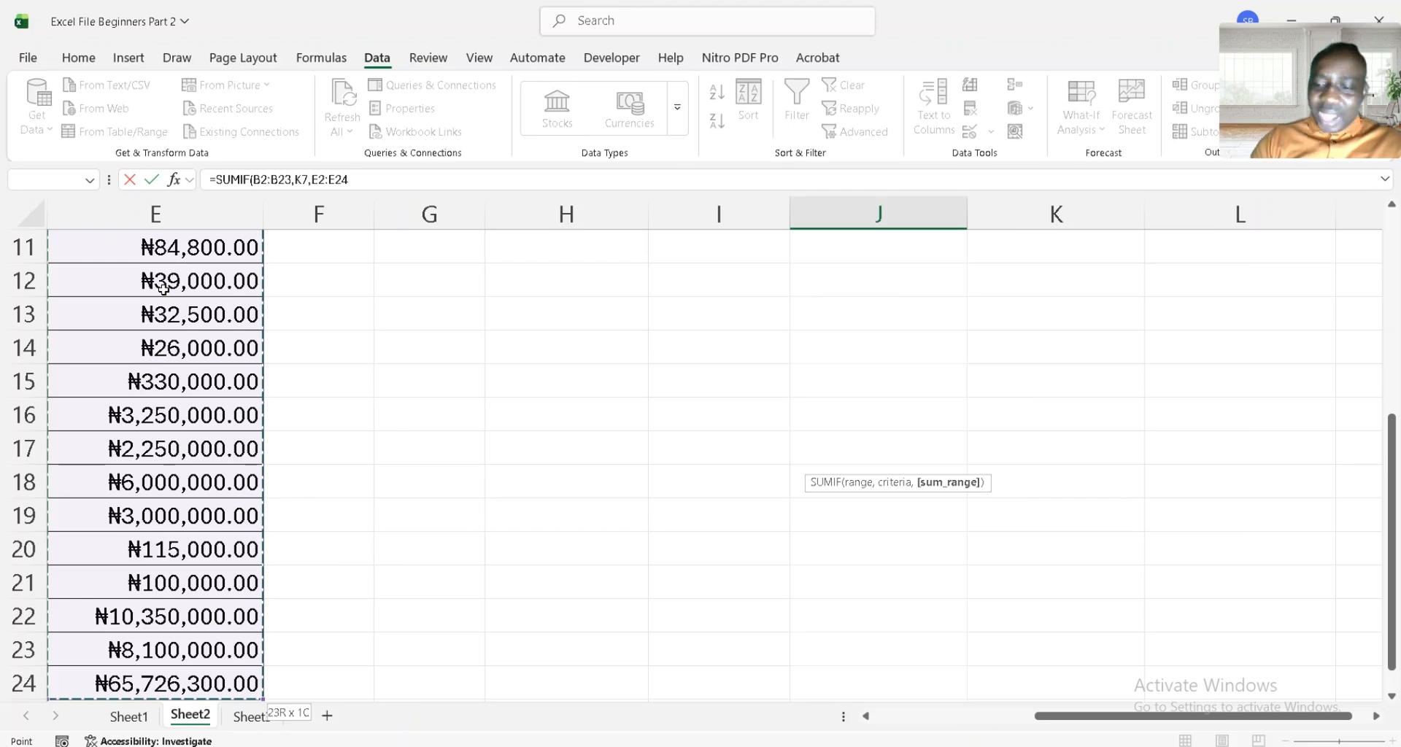
pyautogui.moveTo(259, 698); pyautogui.dragTo(259, 665)
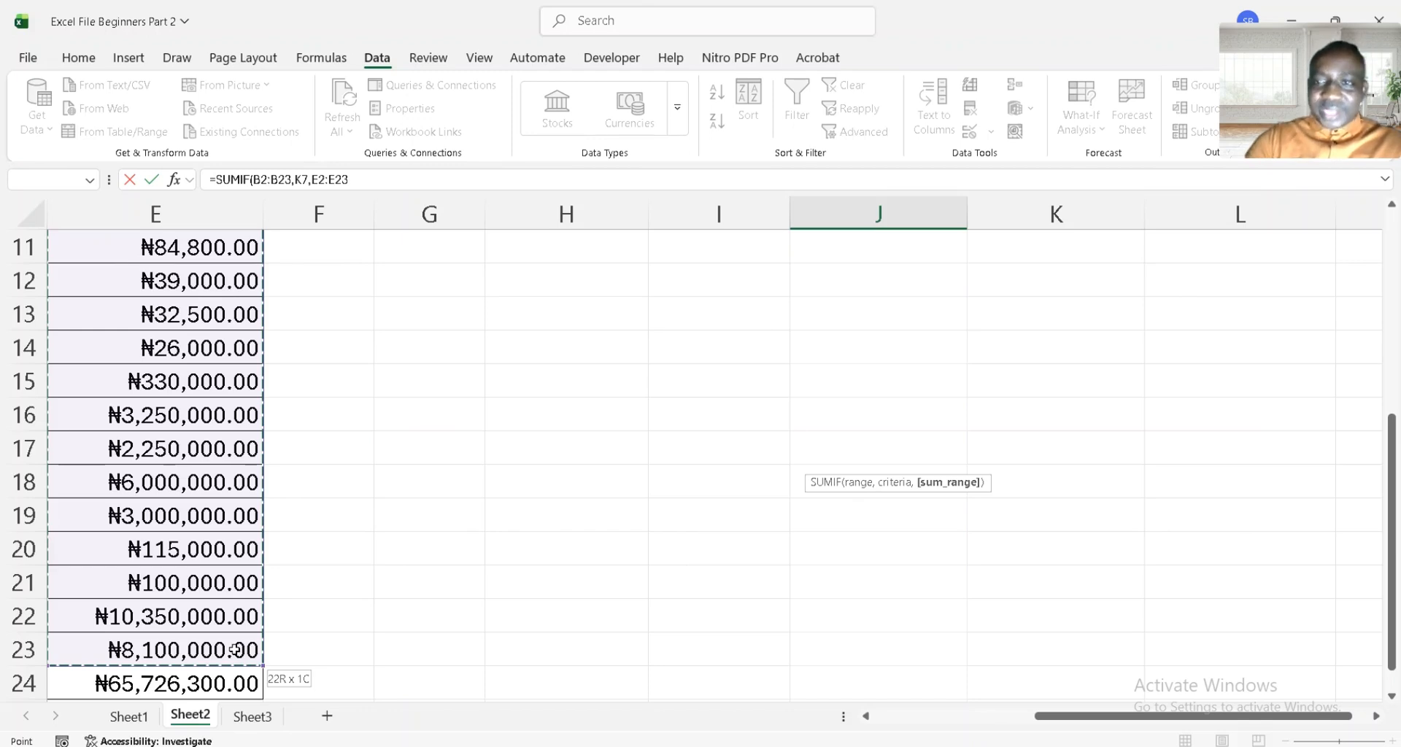
pyautogui.write(')')
pyautogui.press('Return')
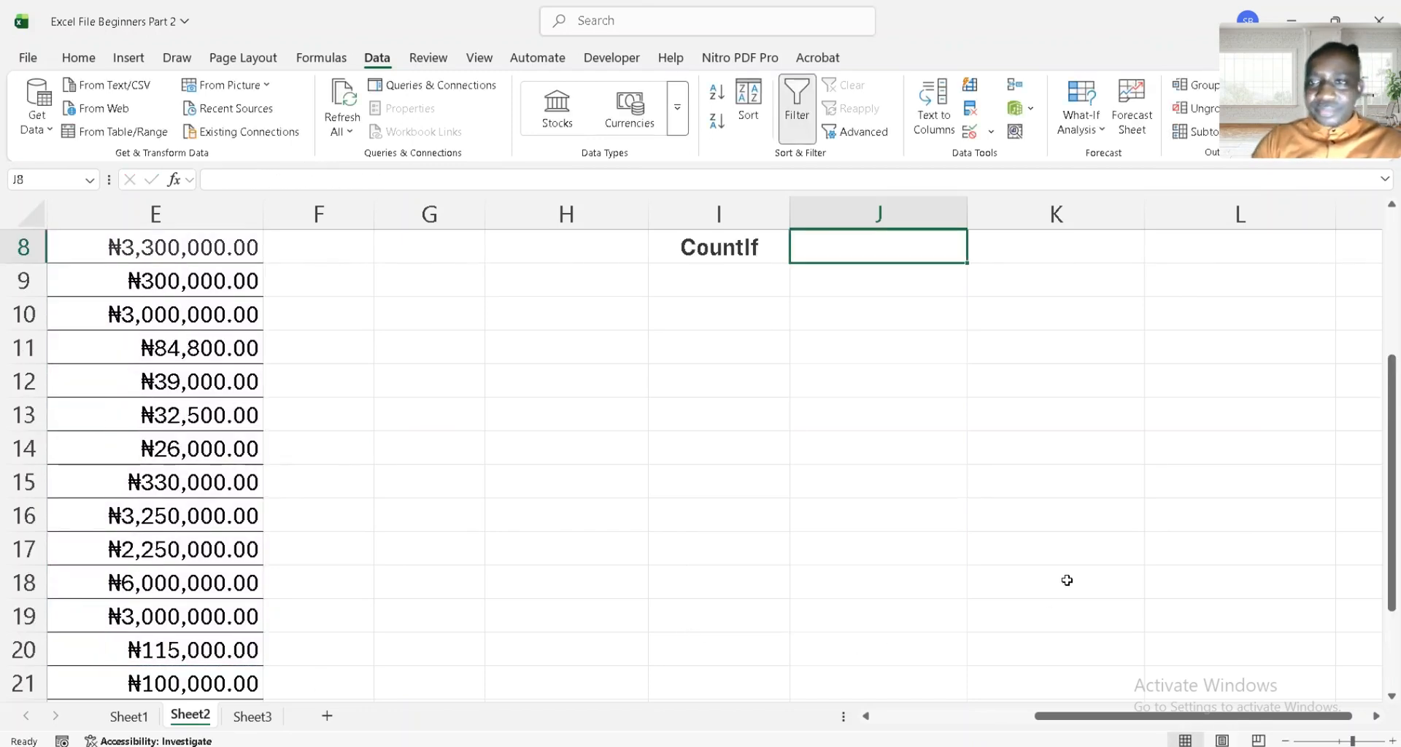
pyautogui.scroll(3, 1066, 580)
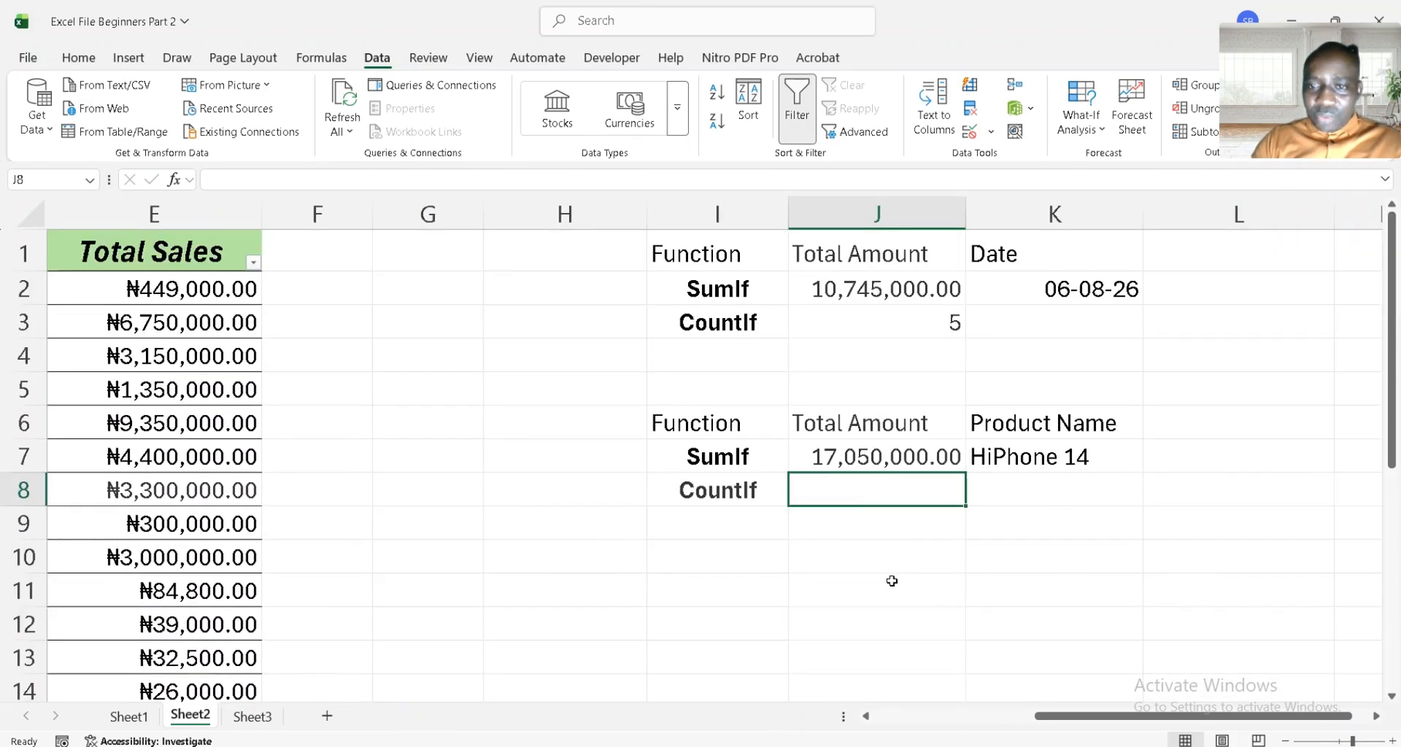
pyautogui.click(881, 457)
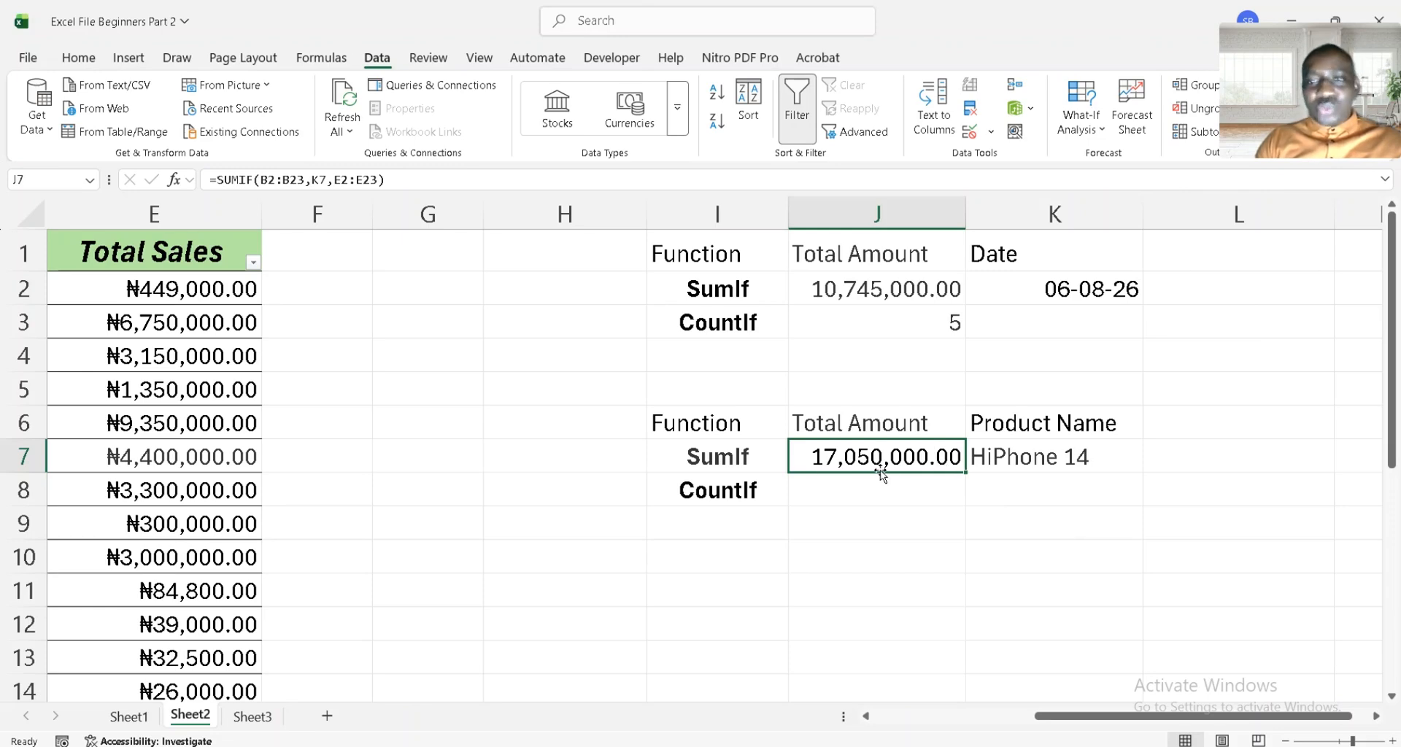
# Filter the sales table's Product Name column to show only HiPhone 14
pyautogui.hscroll(-5, 551, 433)
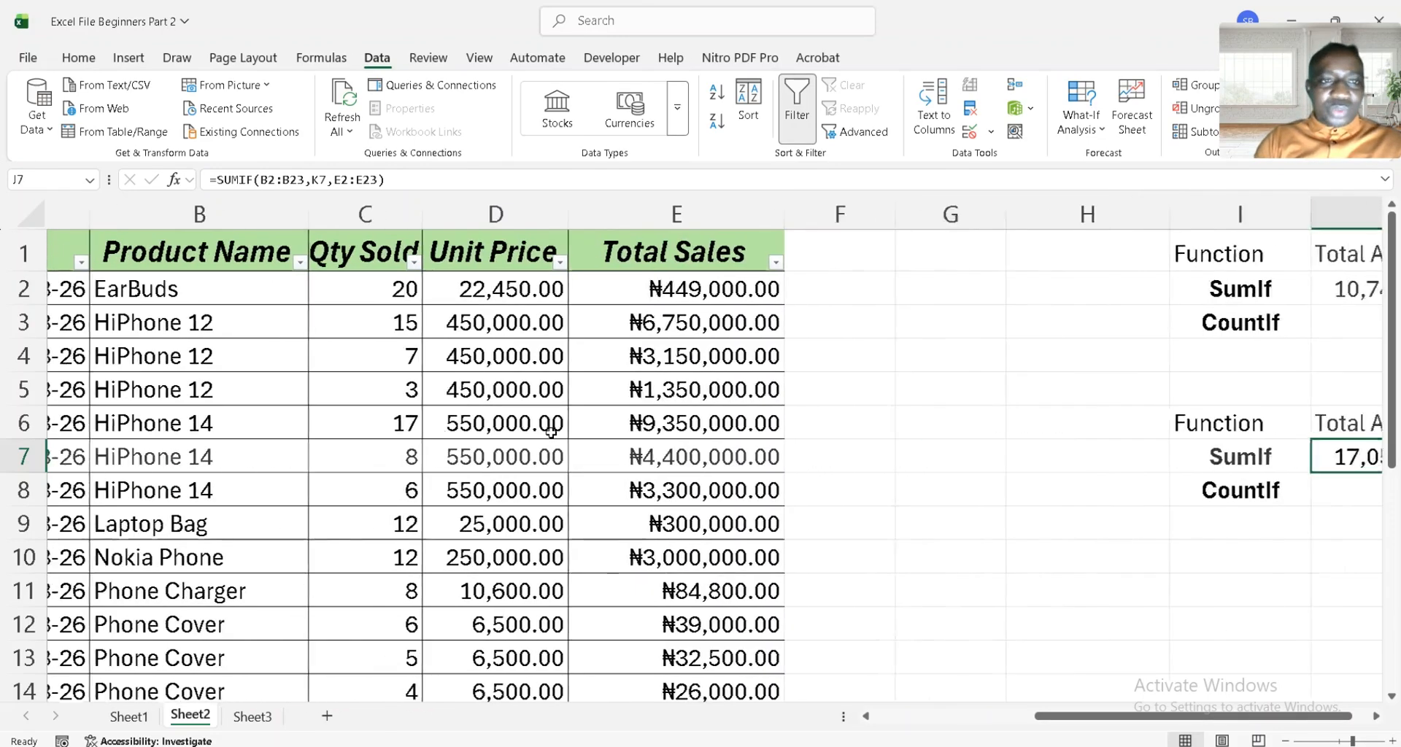
pyautogui.click(324, 250)
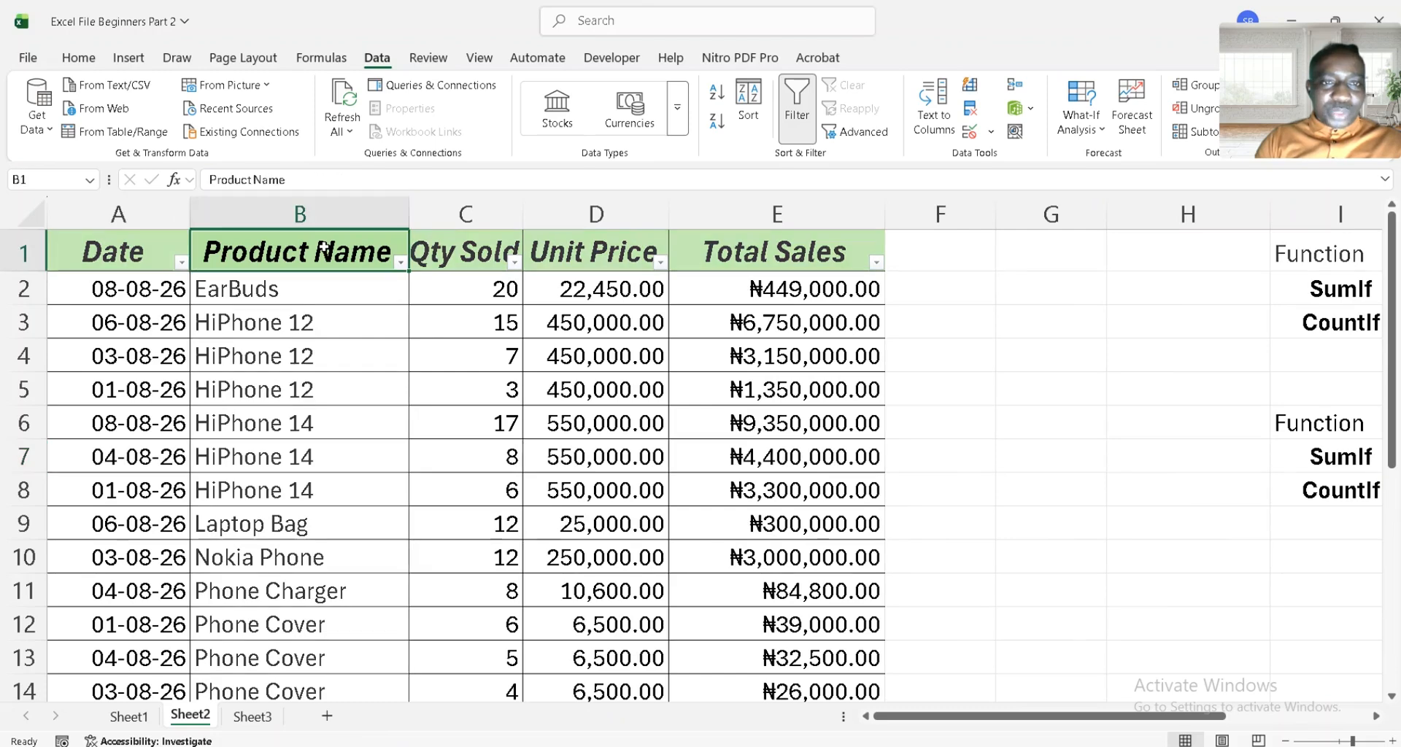
pyautogui.click(400, 259)
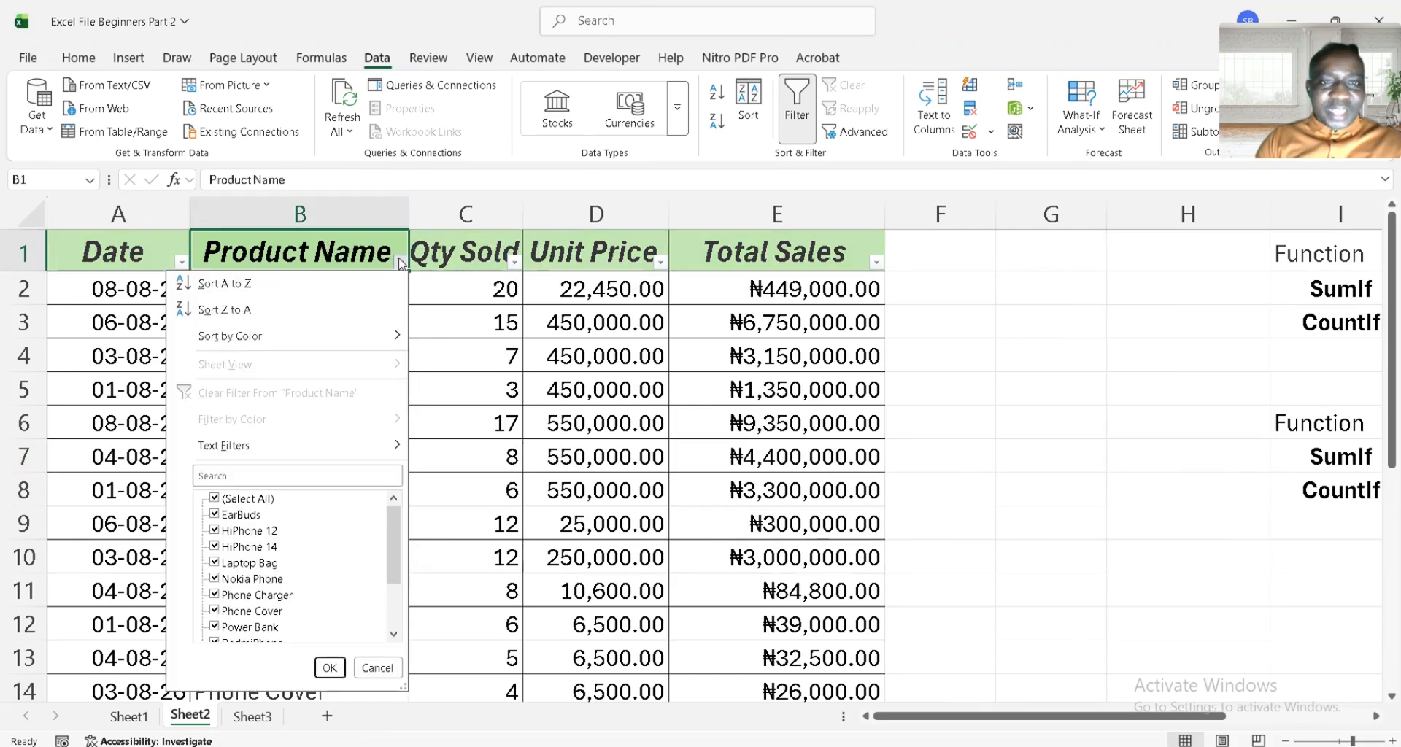
pyautogui.click(213, 500)
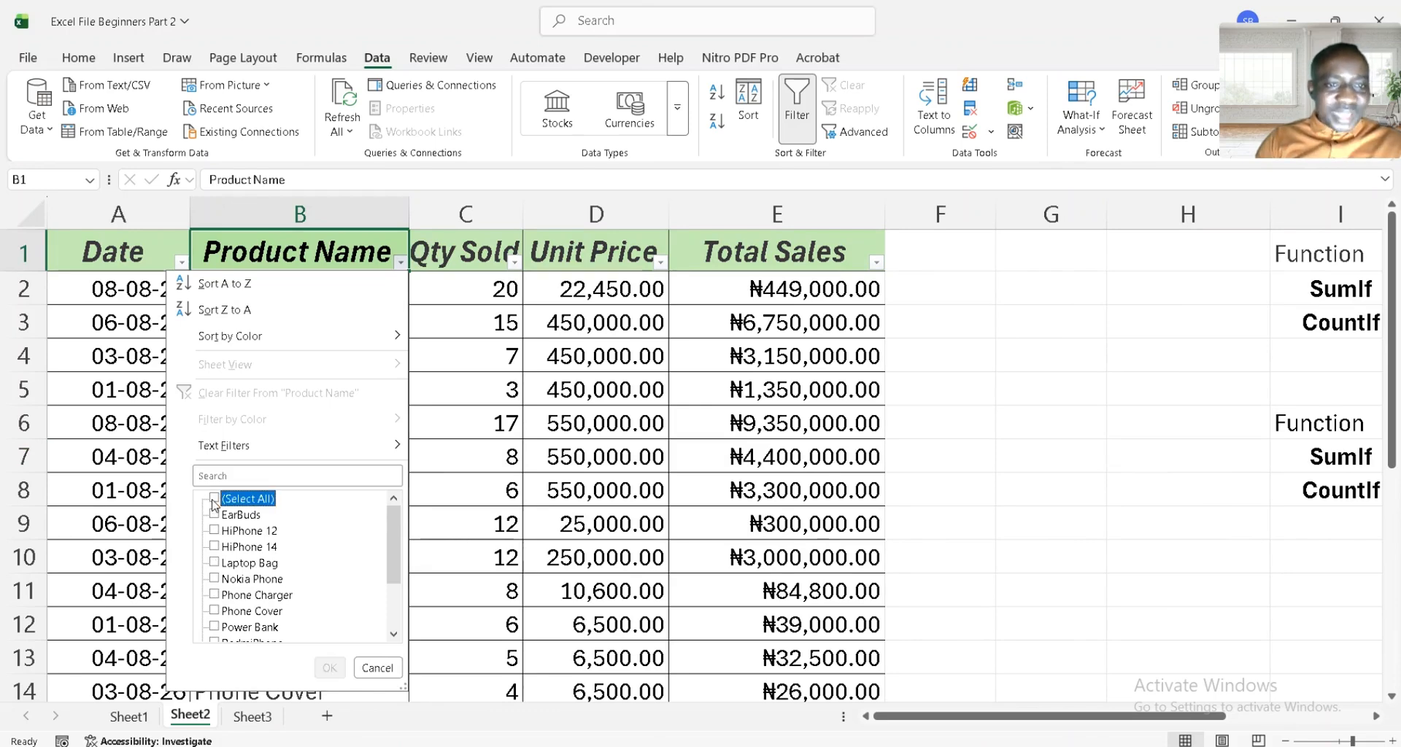
pyautogui.click(215, 547)
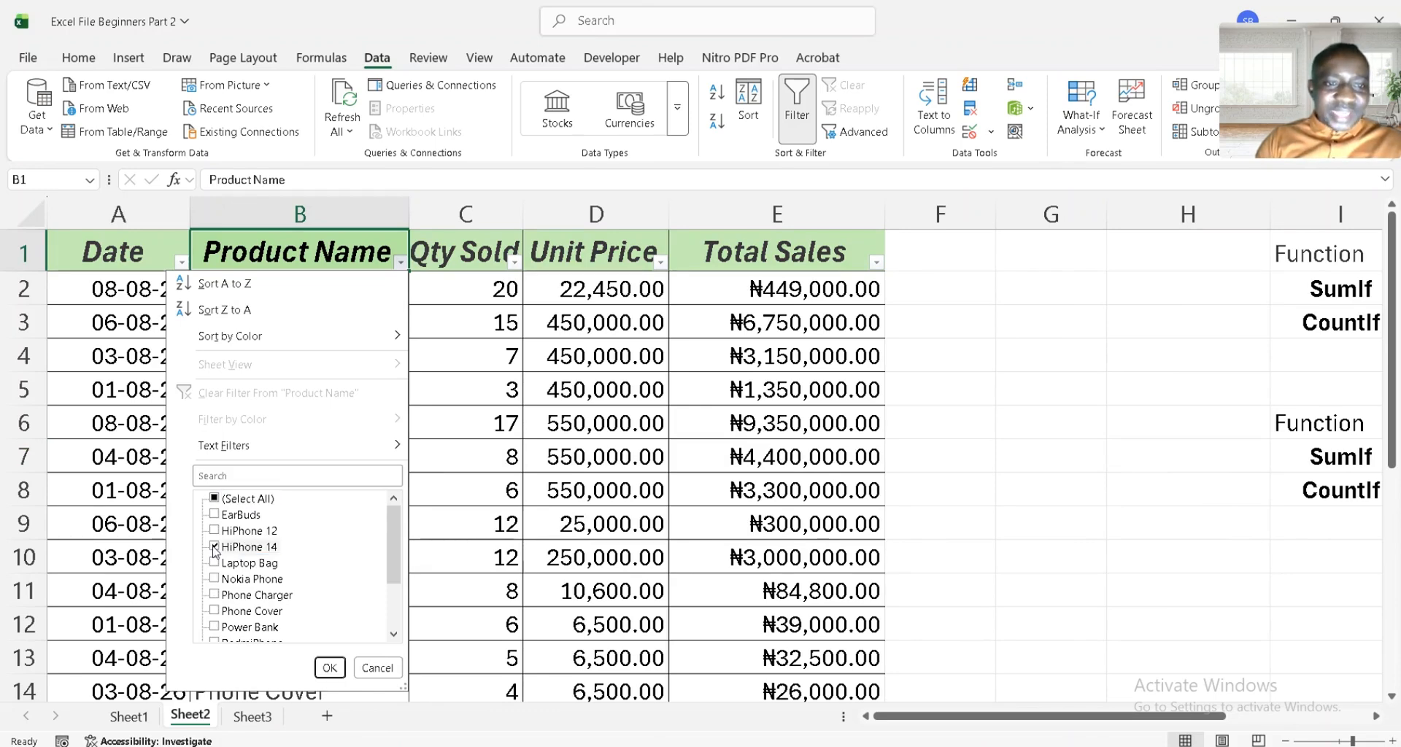
pyautogui.click(329, 668)
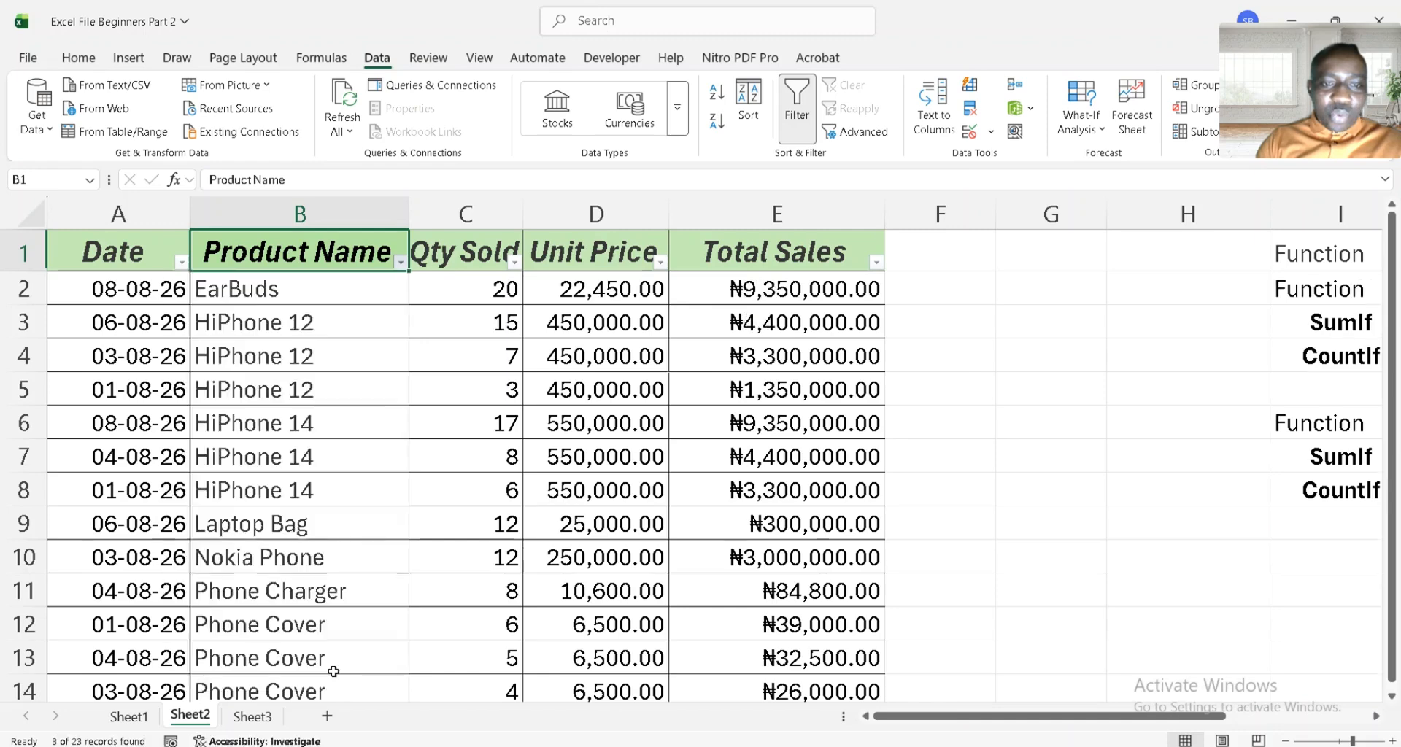
# Select the filtered Total Sales cells E6:E8 and compare their sum with the SumIf result in J7
pyautogui.click(785, 284)
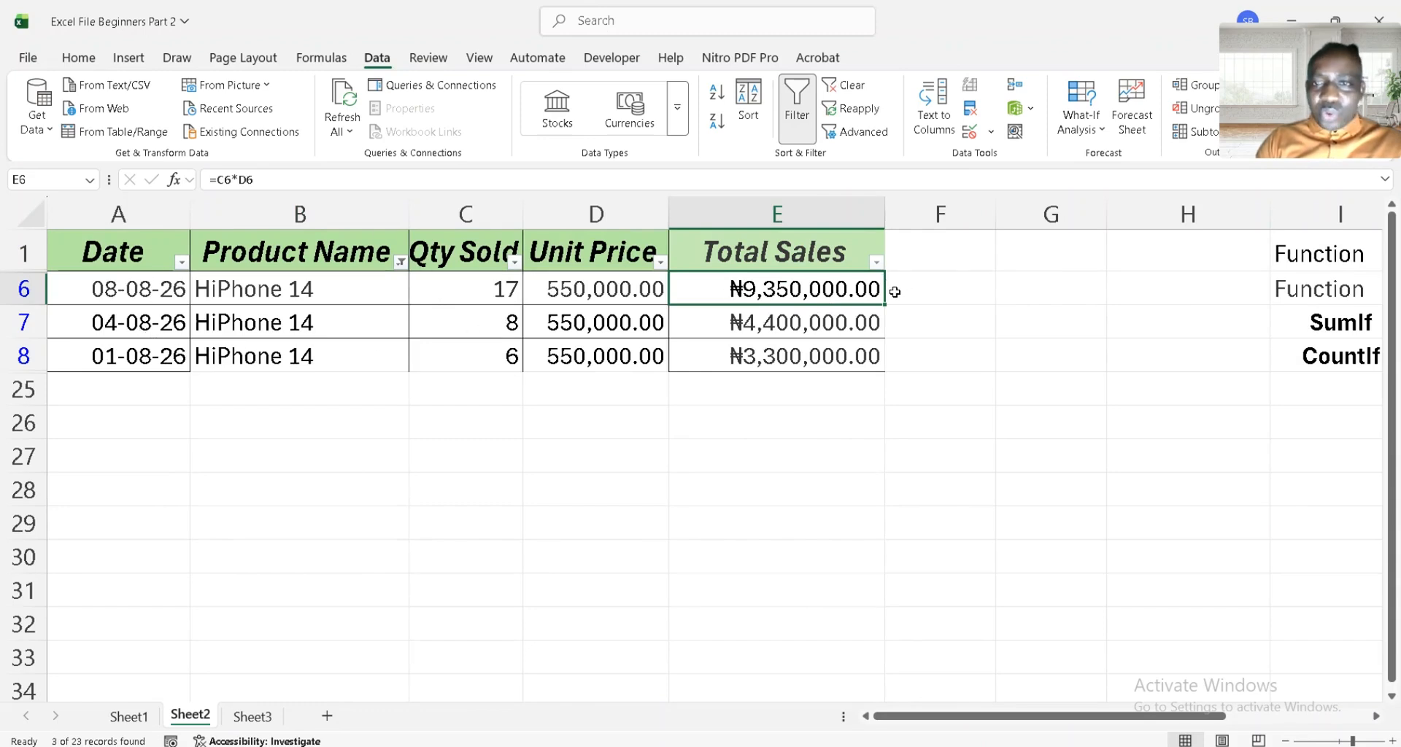
pyautogui.hotkey('shift', 'Down')
pyautogui.hotkey('shift', 'Down')
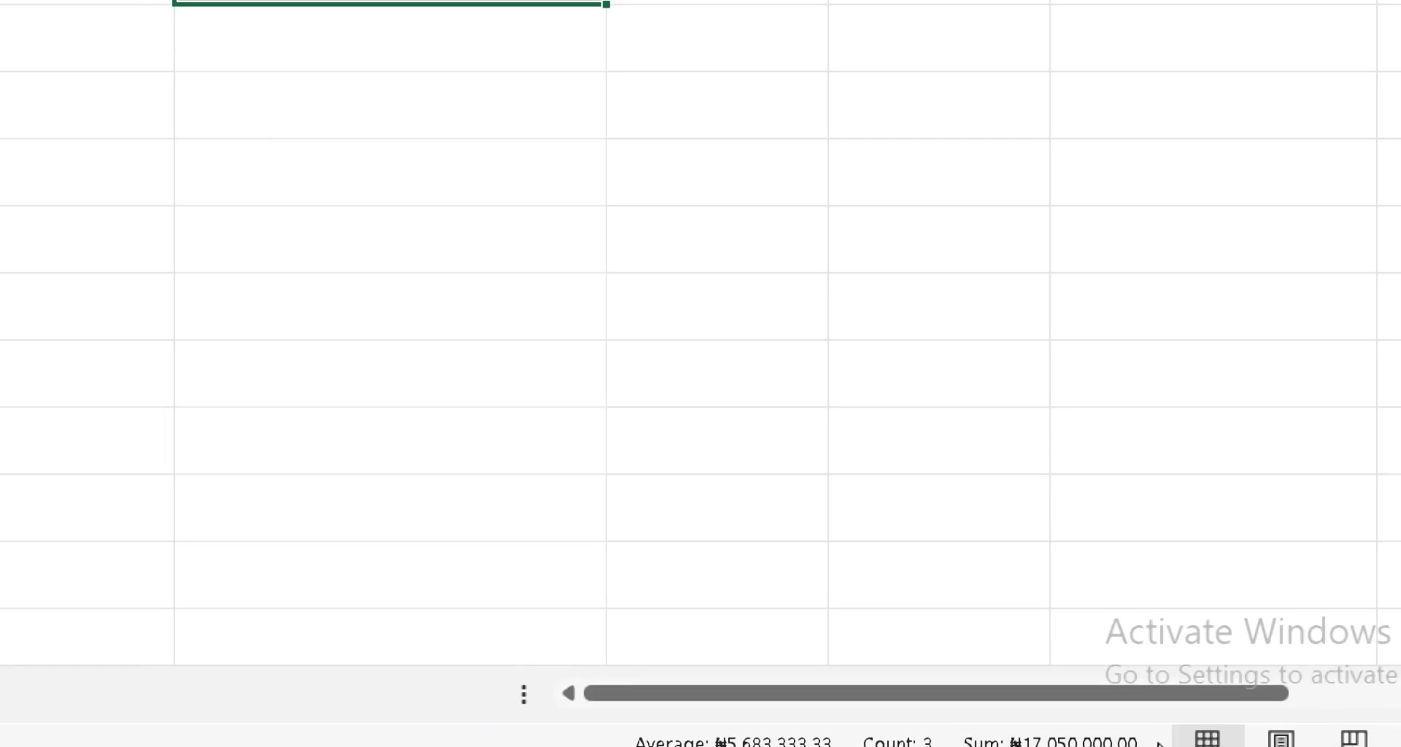
pyautogui.hscroll(5, 1158, 526)
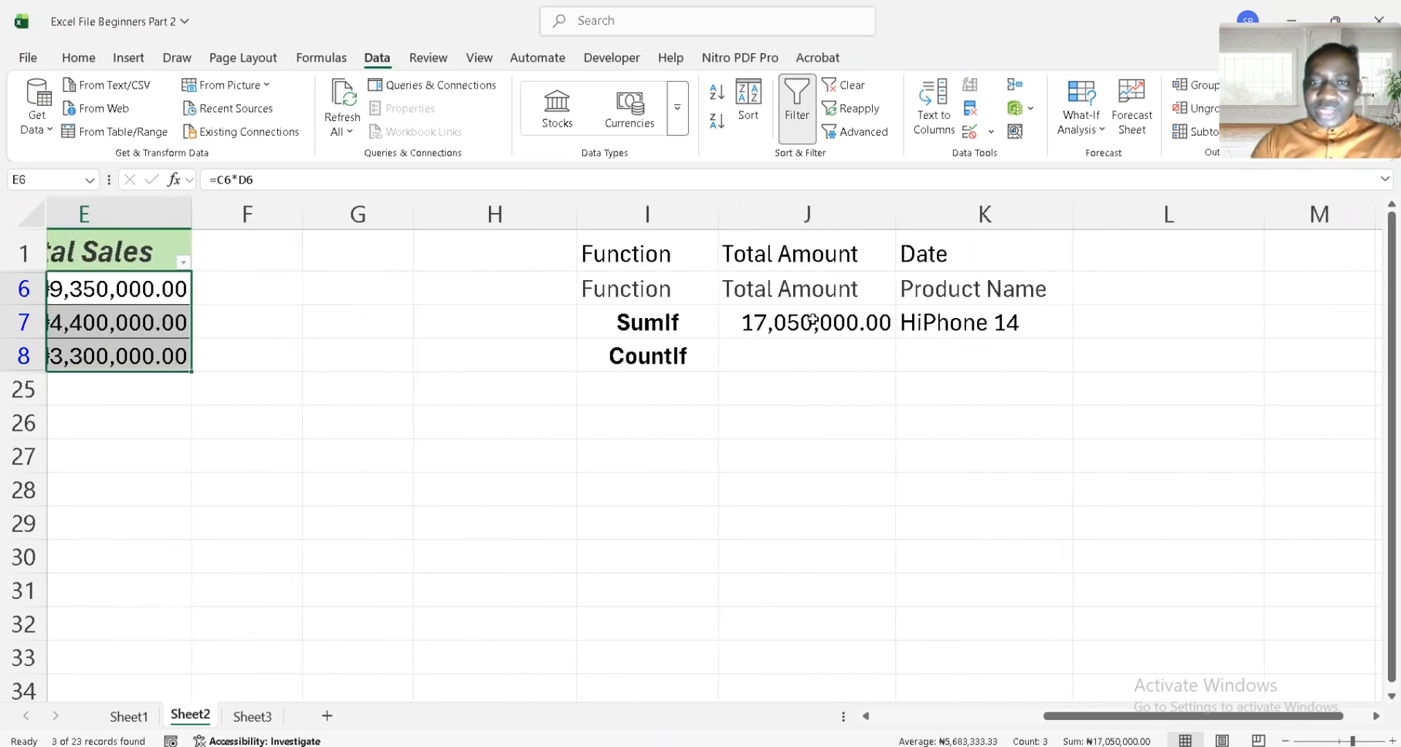
pyautogui.click(834, 321)
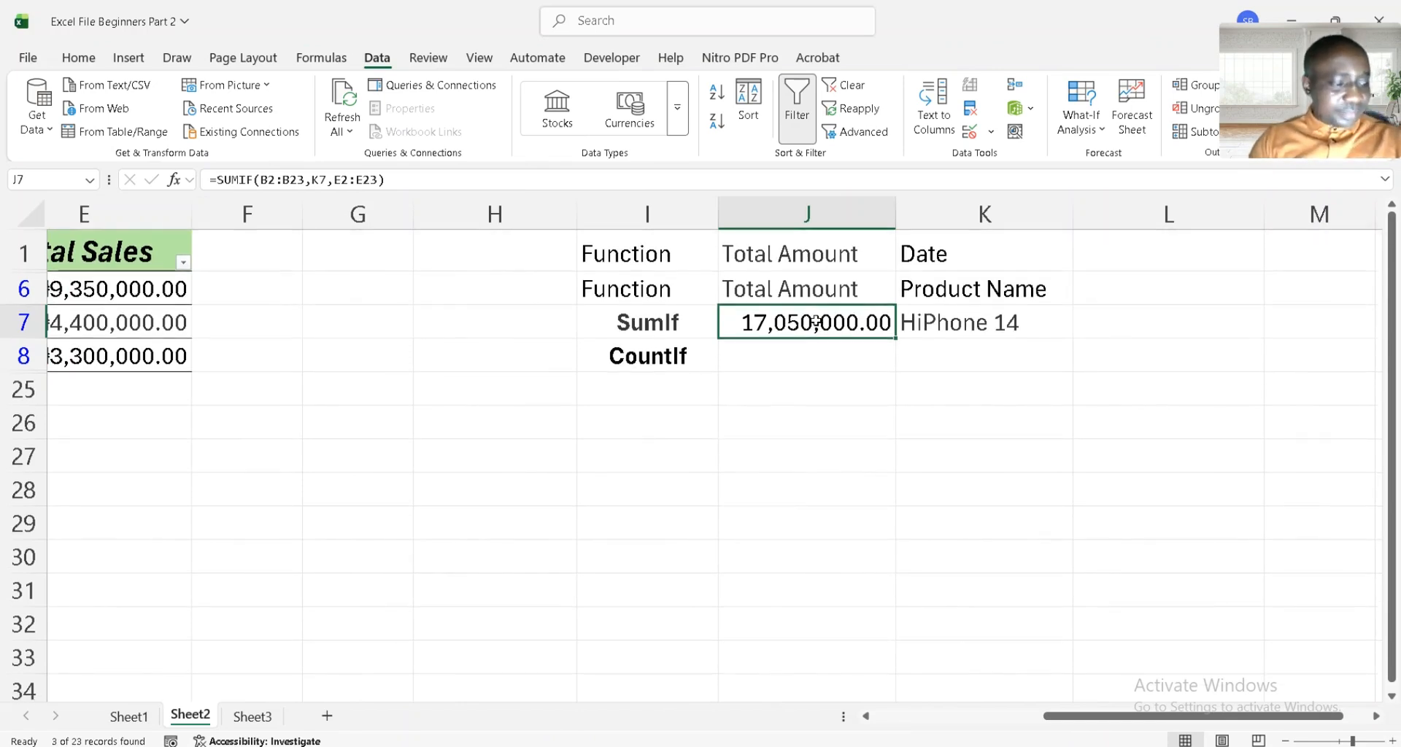
# On Sheet3, format the vendor amounts in C2:C16 as numbers with thousands separators and two decimals
pyautogui.hotkey('ctrl', 'pagedown')
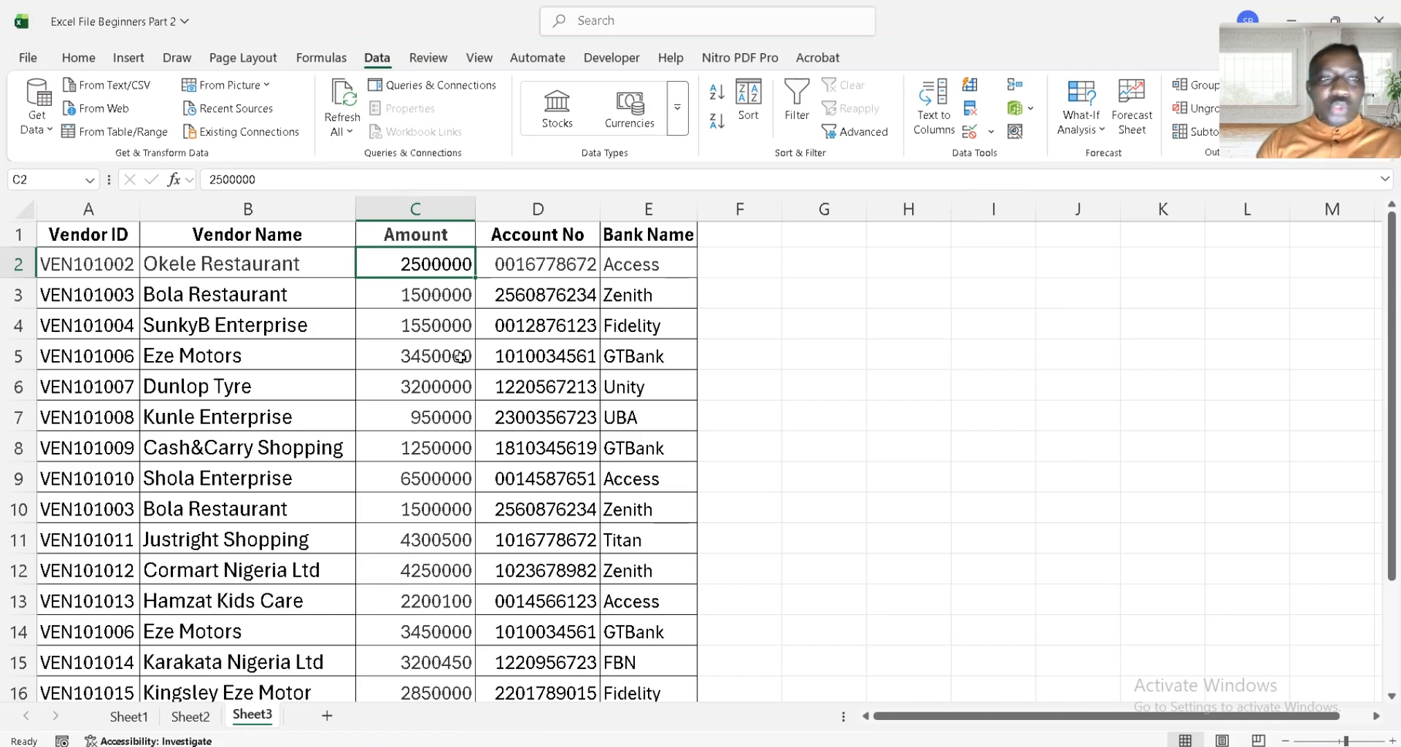
pyautogui.scroll(-1, 369, 409)
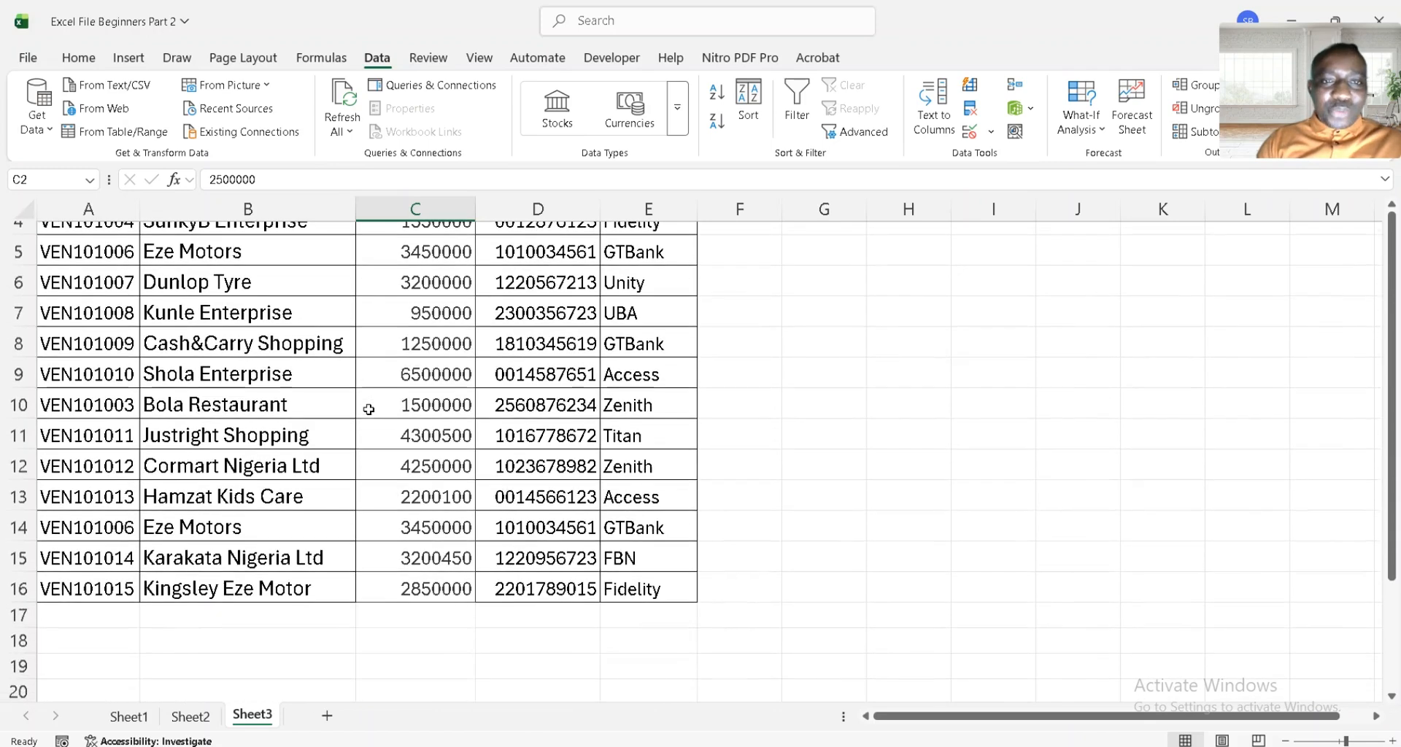
pyautogui.scroll(1, 369, 409)
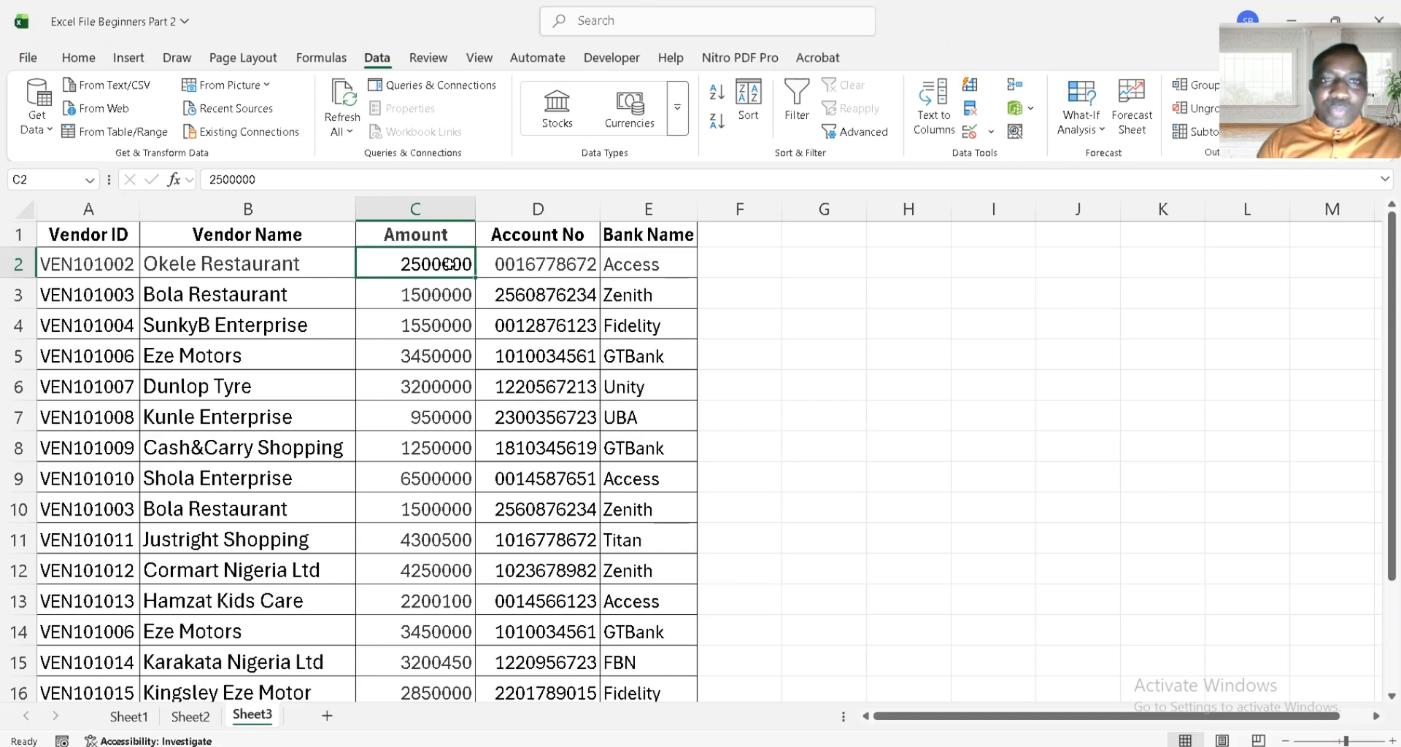
pyautogui.hotkey('ctrl', 'shift', 'Down')
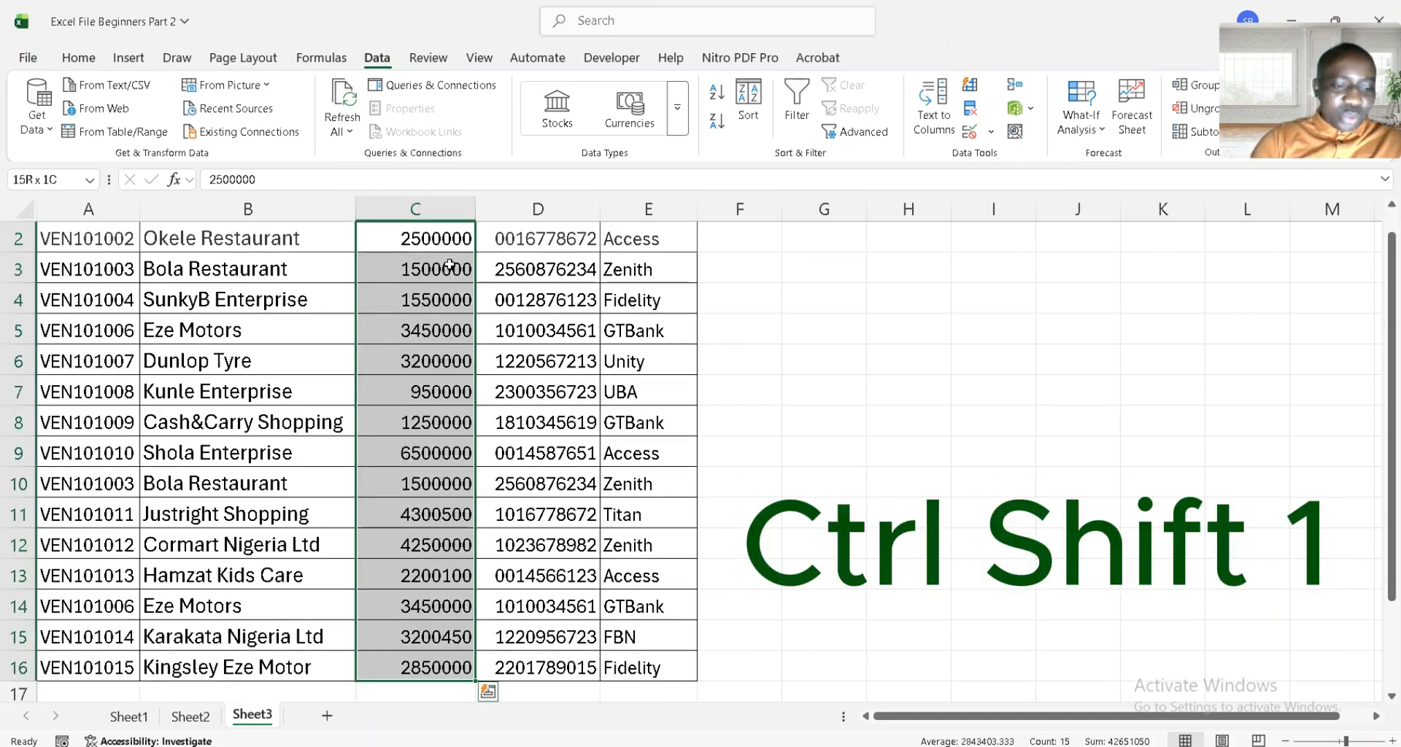
pyautogui.hotkey('ctrl', 'shift', '1')
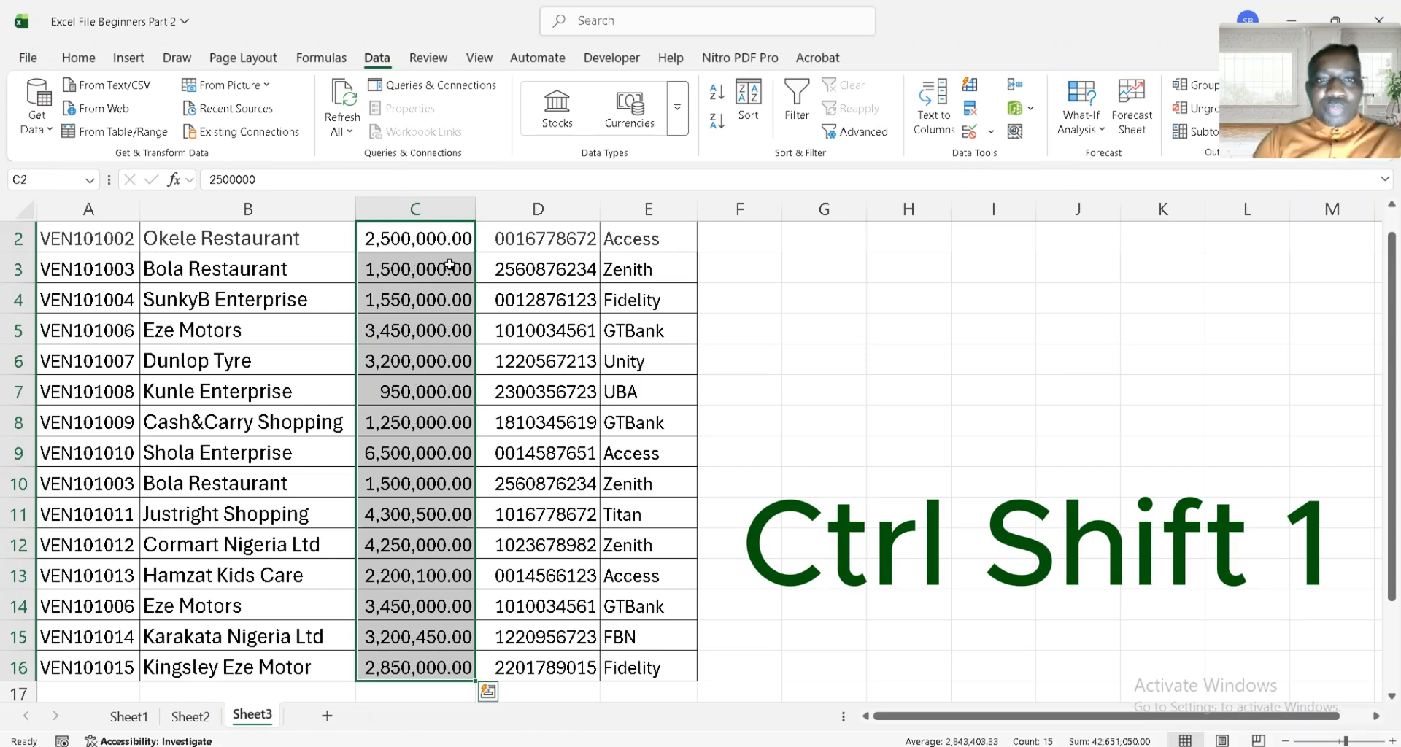
pyautogui.scroll(1, 448, 264)
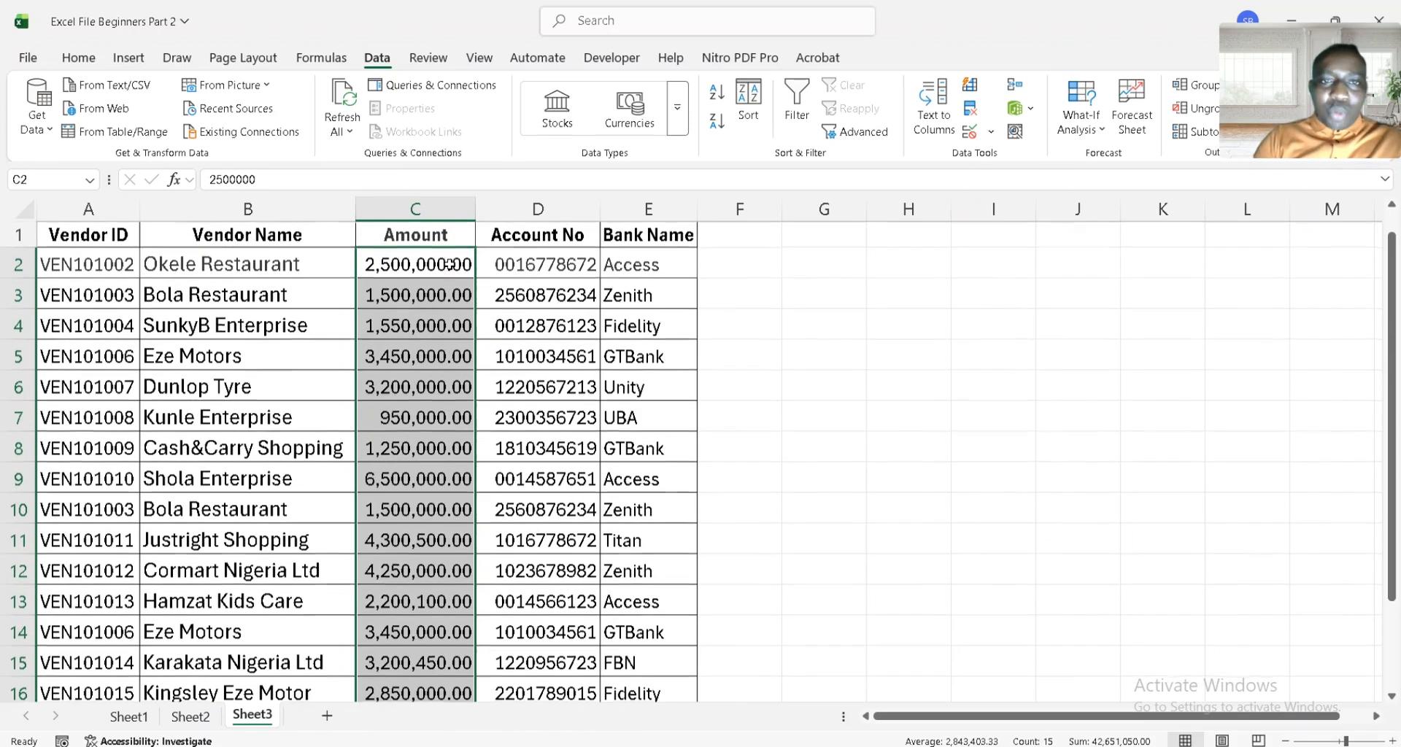
pyautogui.click(559, 239)
pyautogui.click(654, 237)
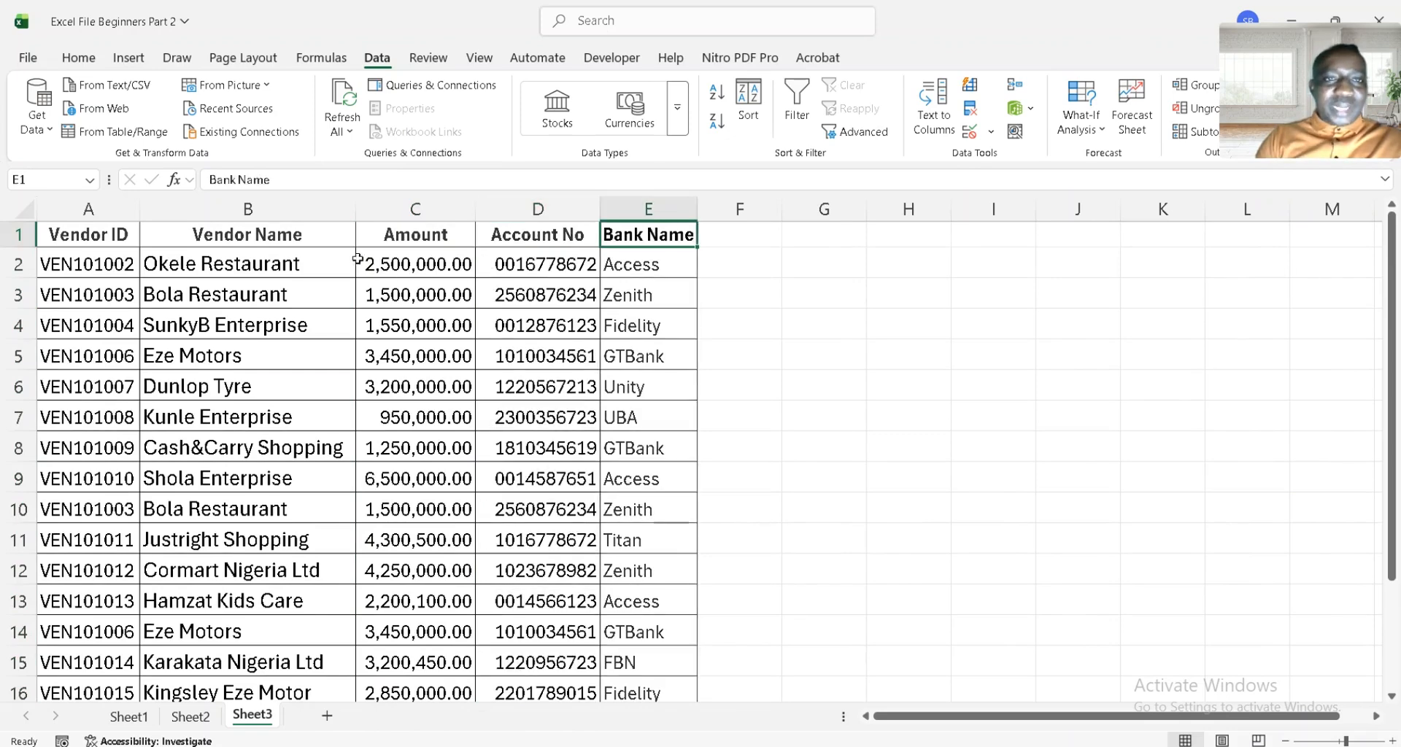
# Highlight duplicate vendor names in B2:B16 with conditional formatting, using Light Red Fill with Dark Red Text
pyautogui.click(289, 265)
pyautogui.hotkey('ctrl', 'shift', 'Down')
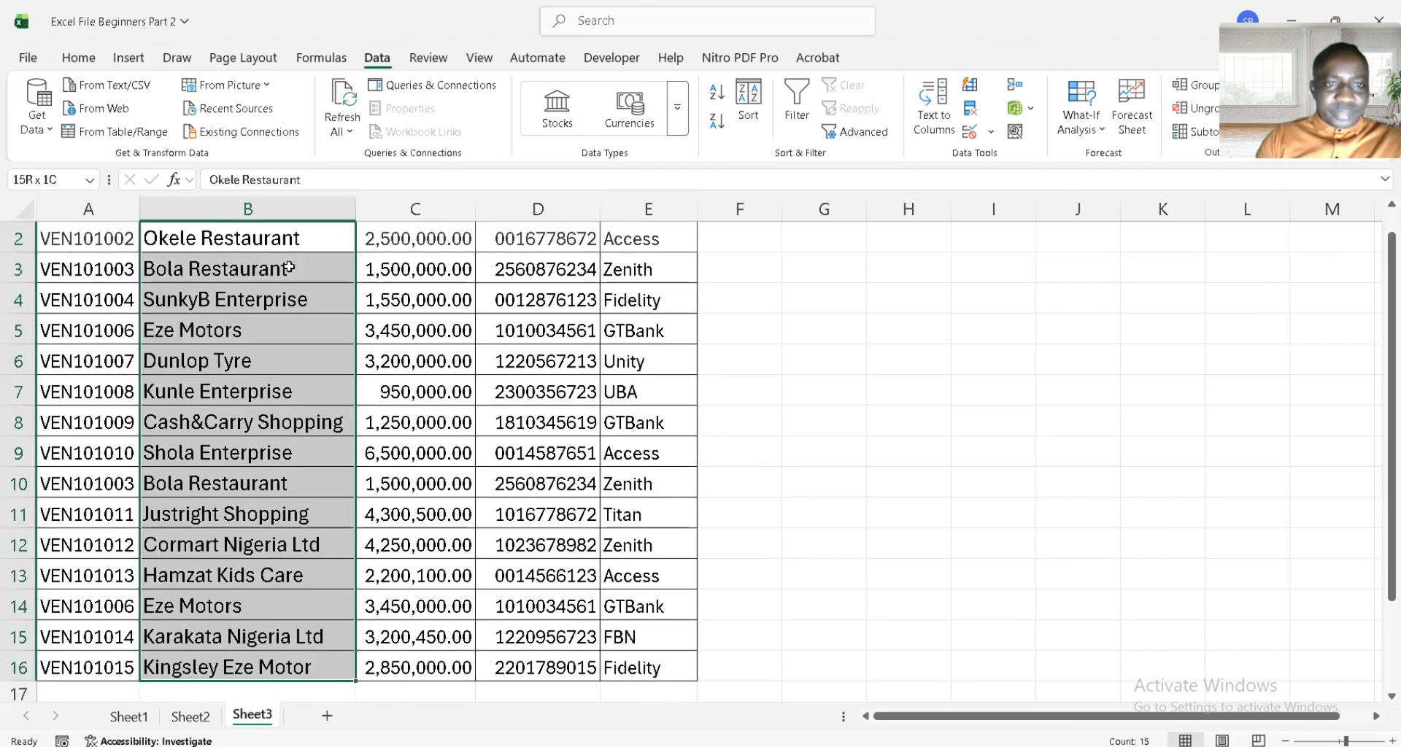
pyautogui.press('Up')
pyautogui.press('Down')
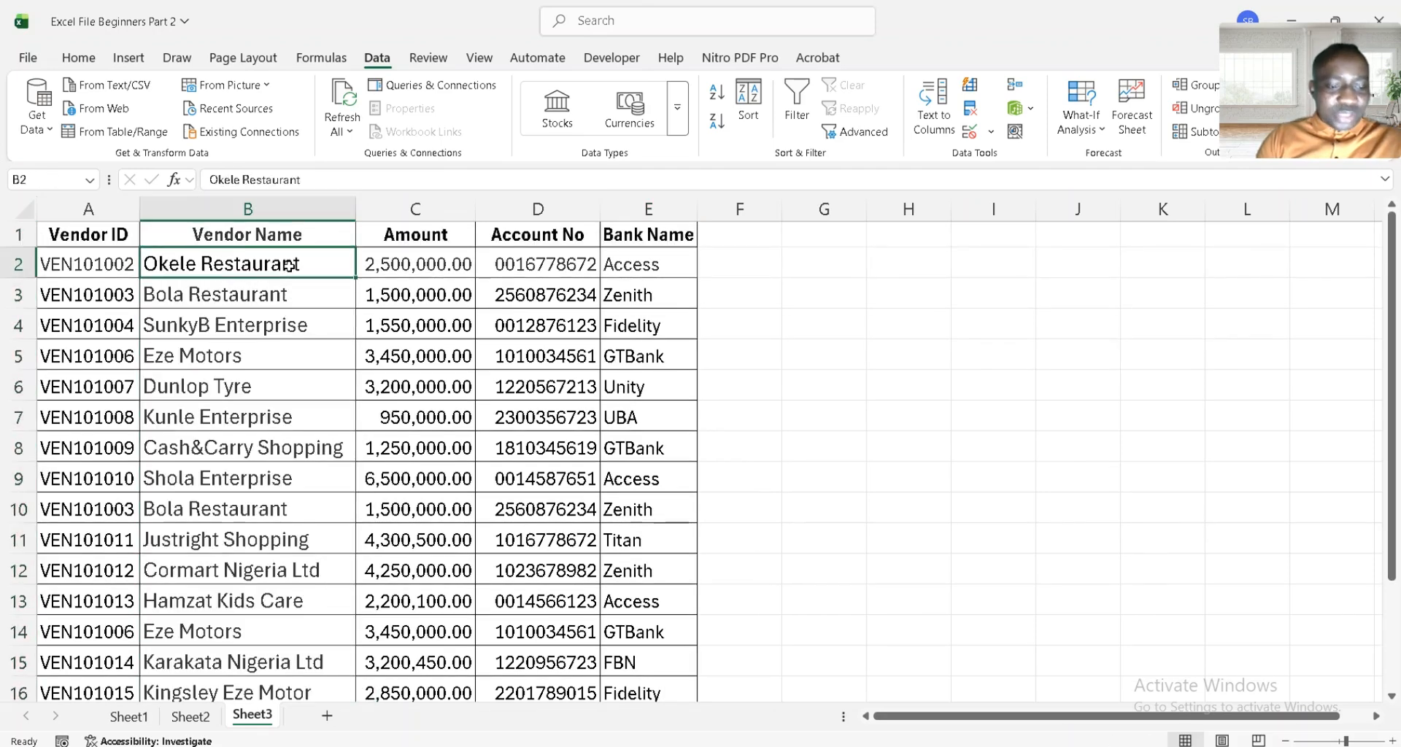
pyautogui.hotkey('ctrl', 'shift', 'Down')
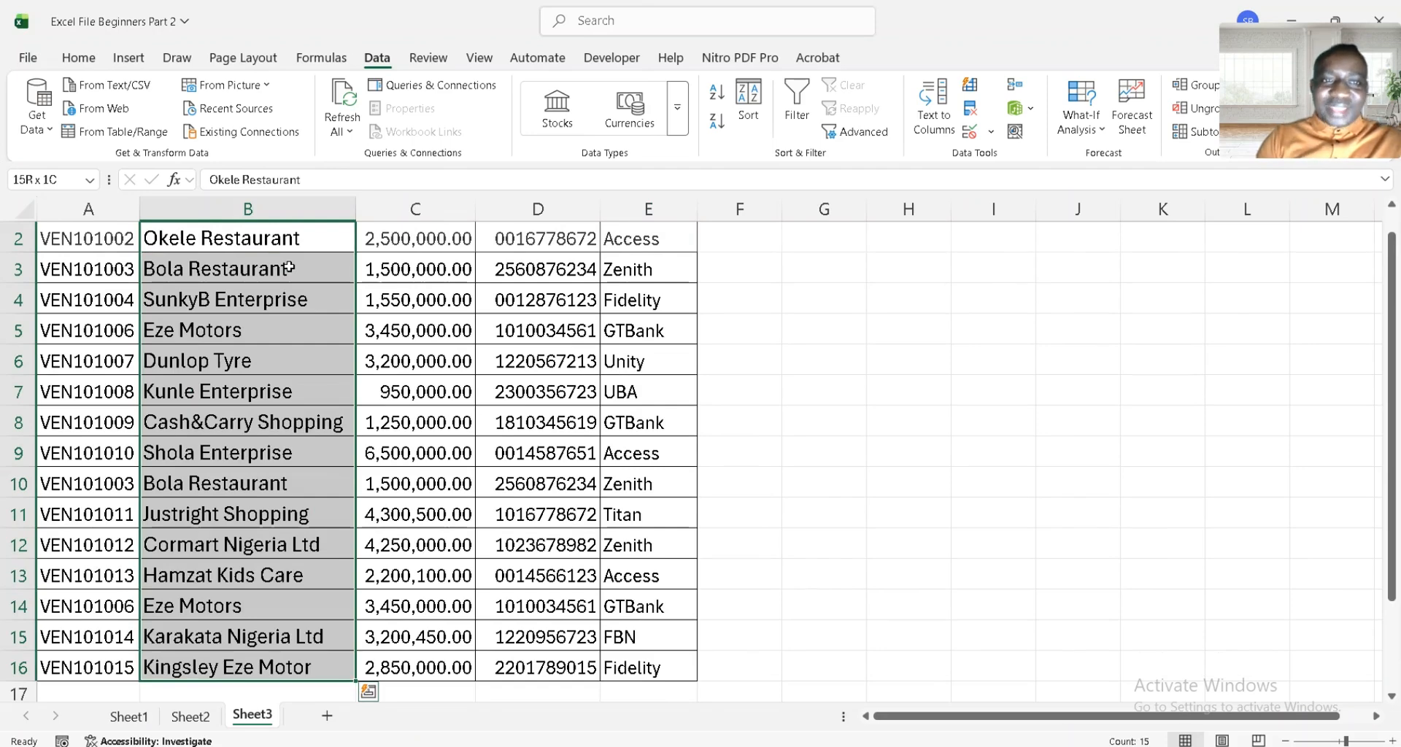
pyautogui.click(78, 59)
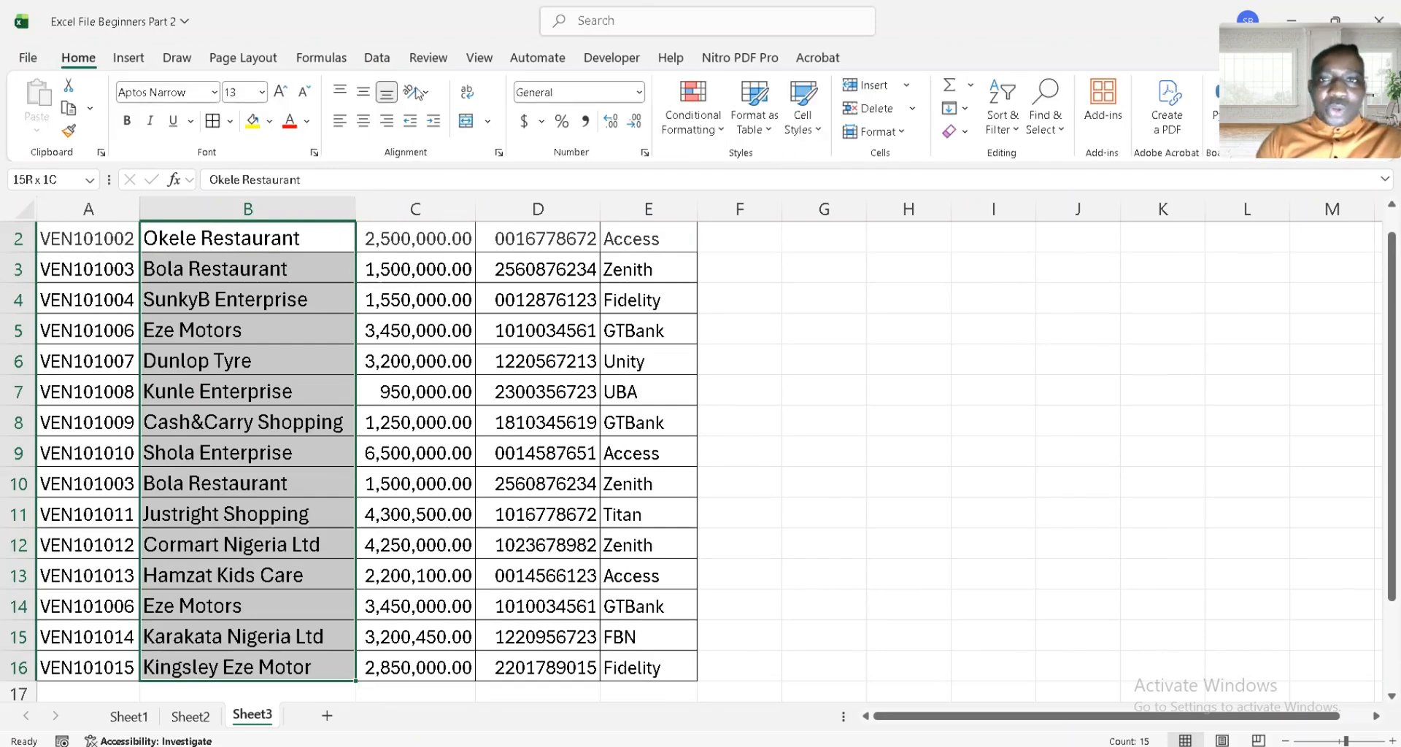
pyautogui.click(727, 136)
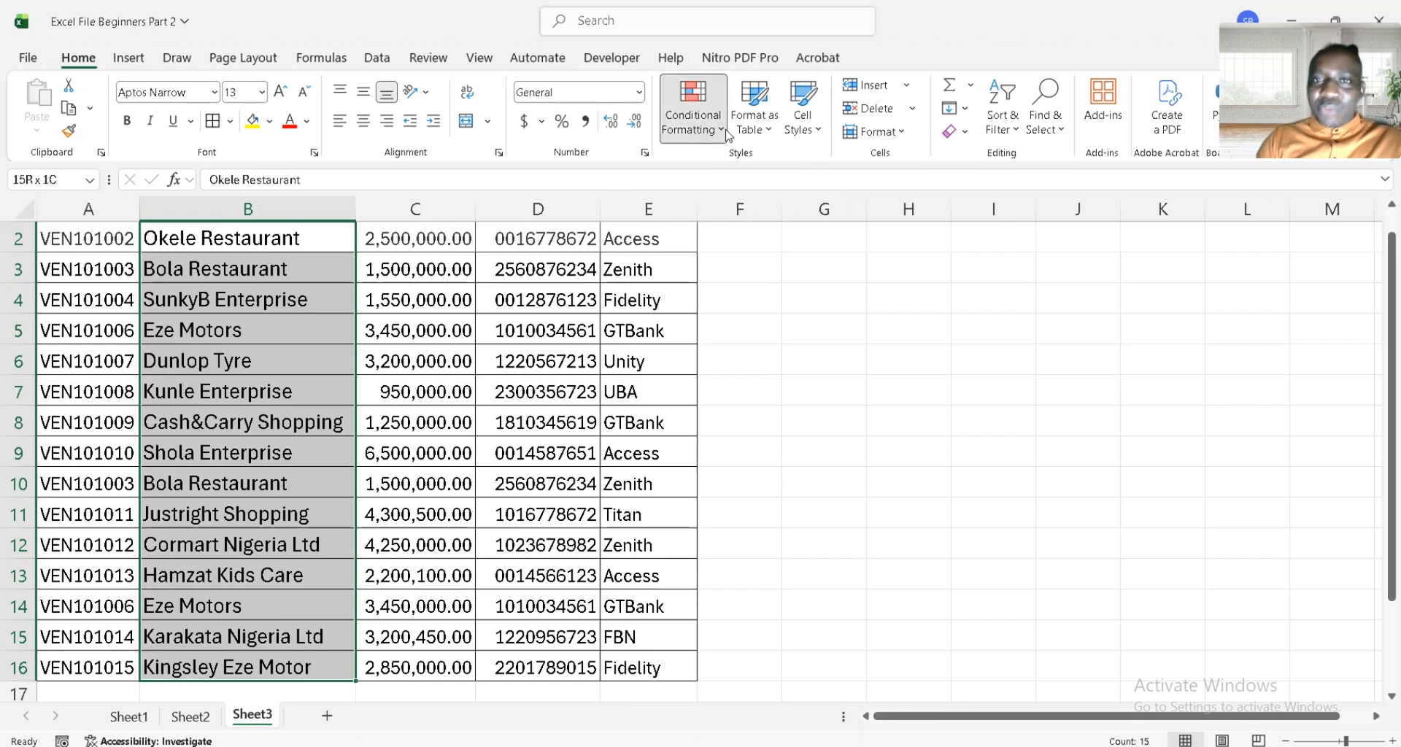
pyautogui.moveTo(767, 172)
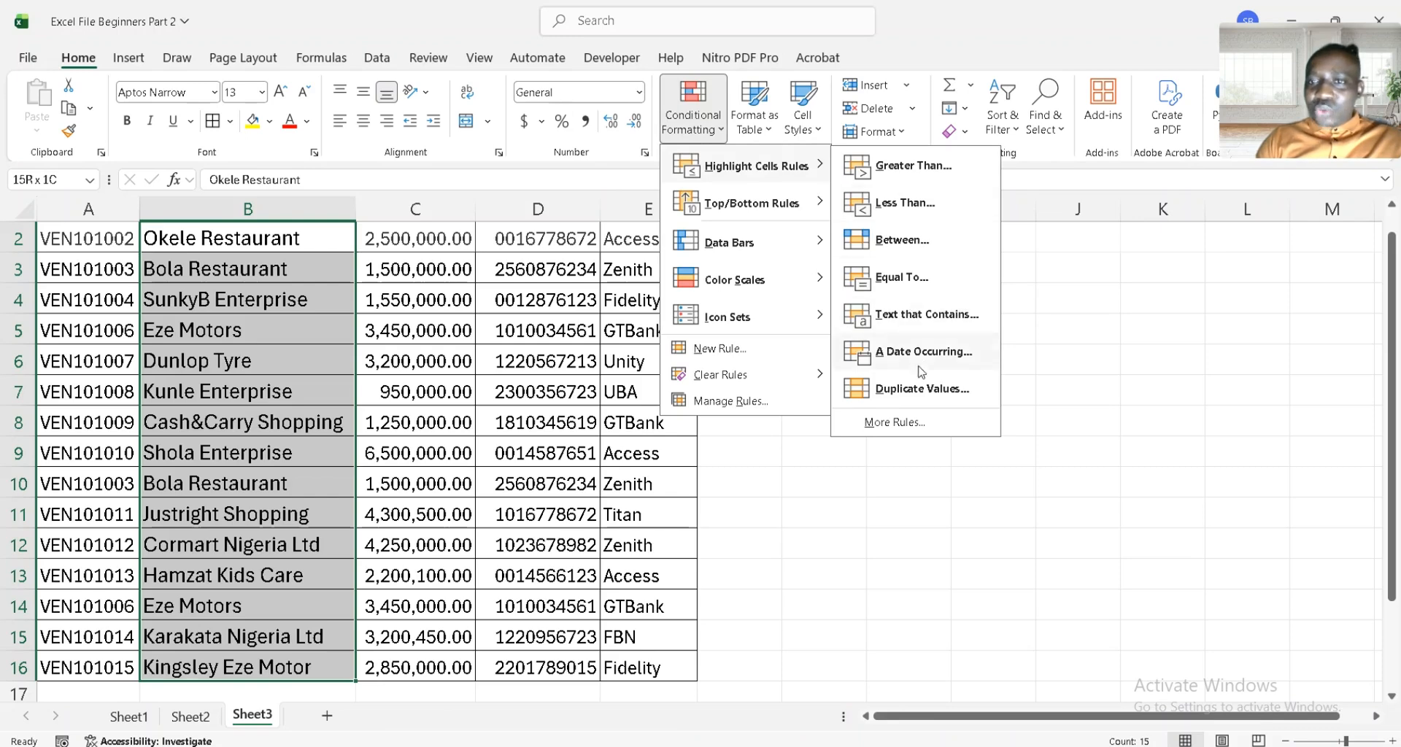
pyautogui.click(951, 396)
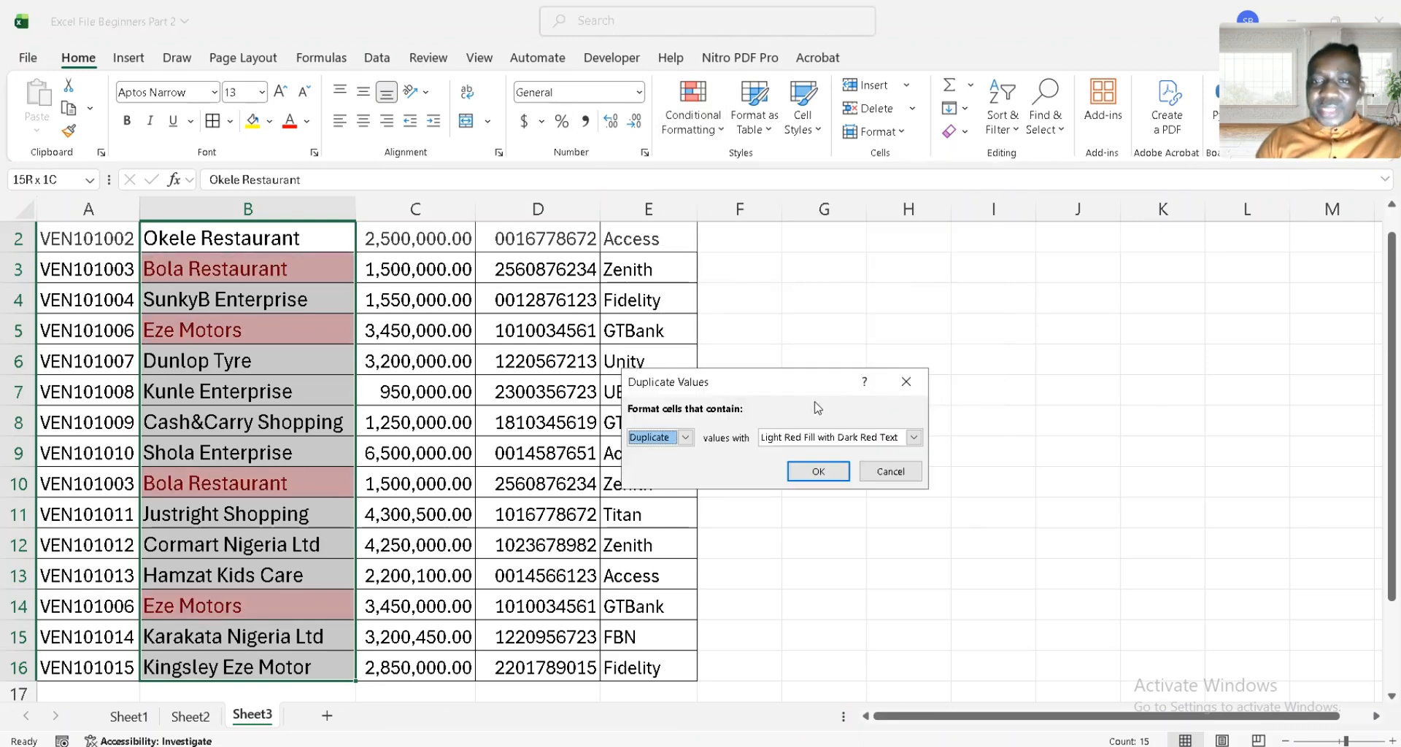
pyautogui.click(834, 475)
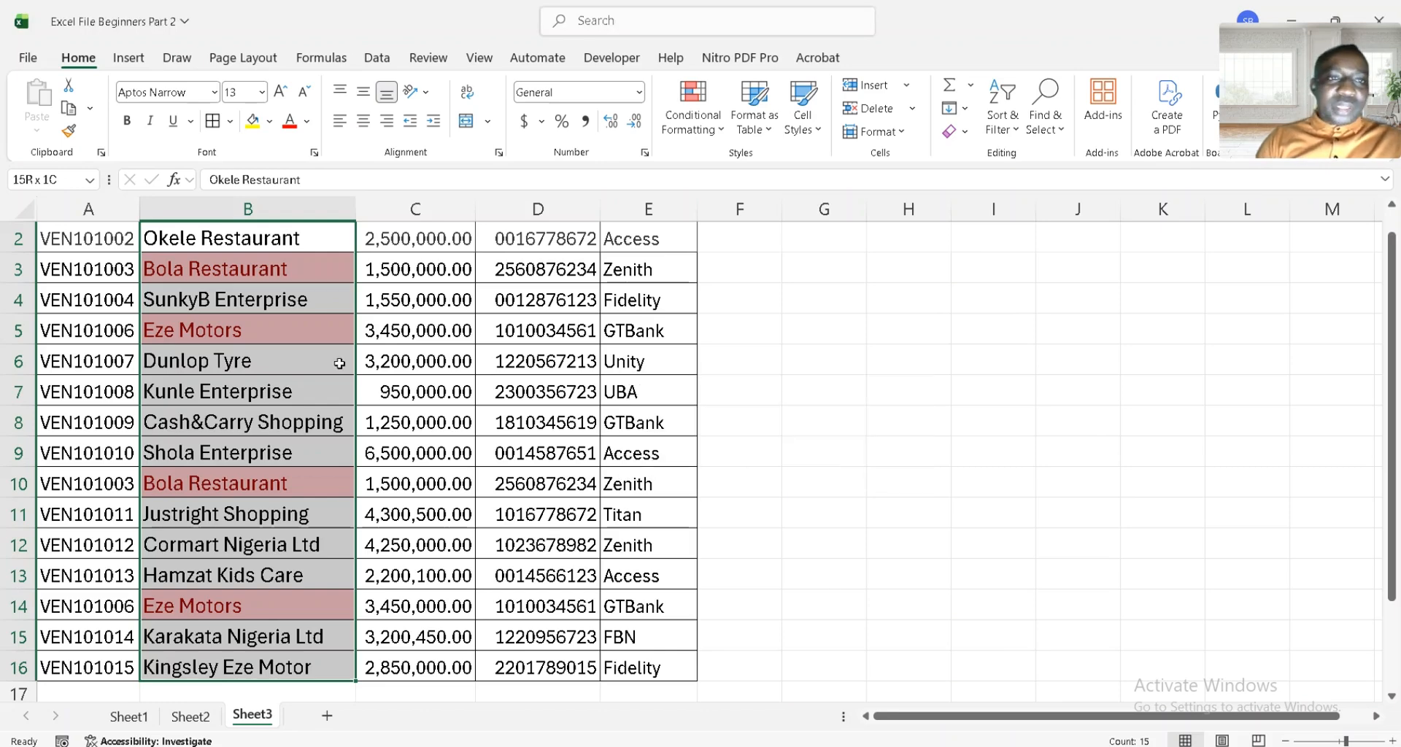
# Compare the highlighted Bola Restaurant and Eze Motors rows to check whether their payment details repeat
pyautogui.scroll(1, 340, 362)
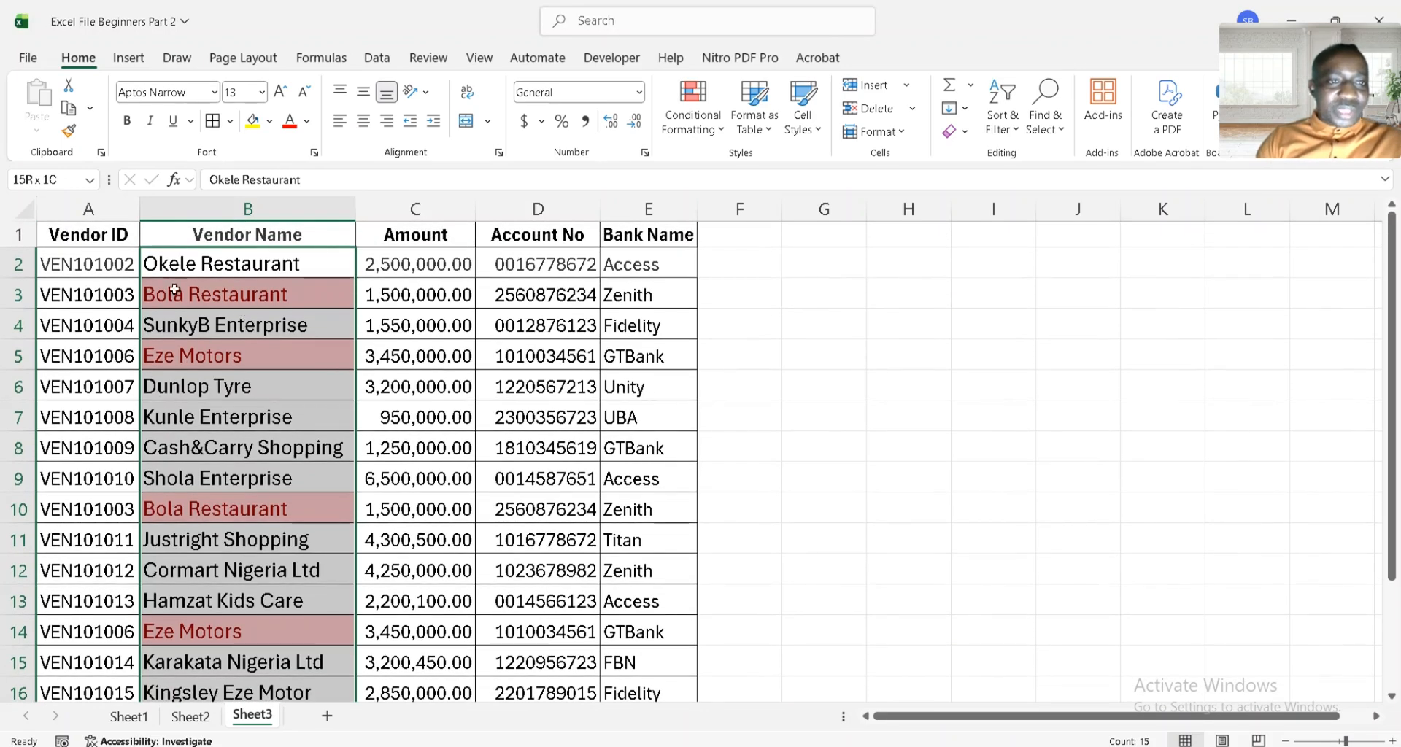
pyautogui.click(24, 294)
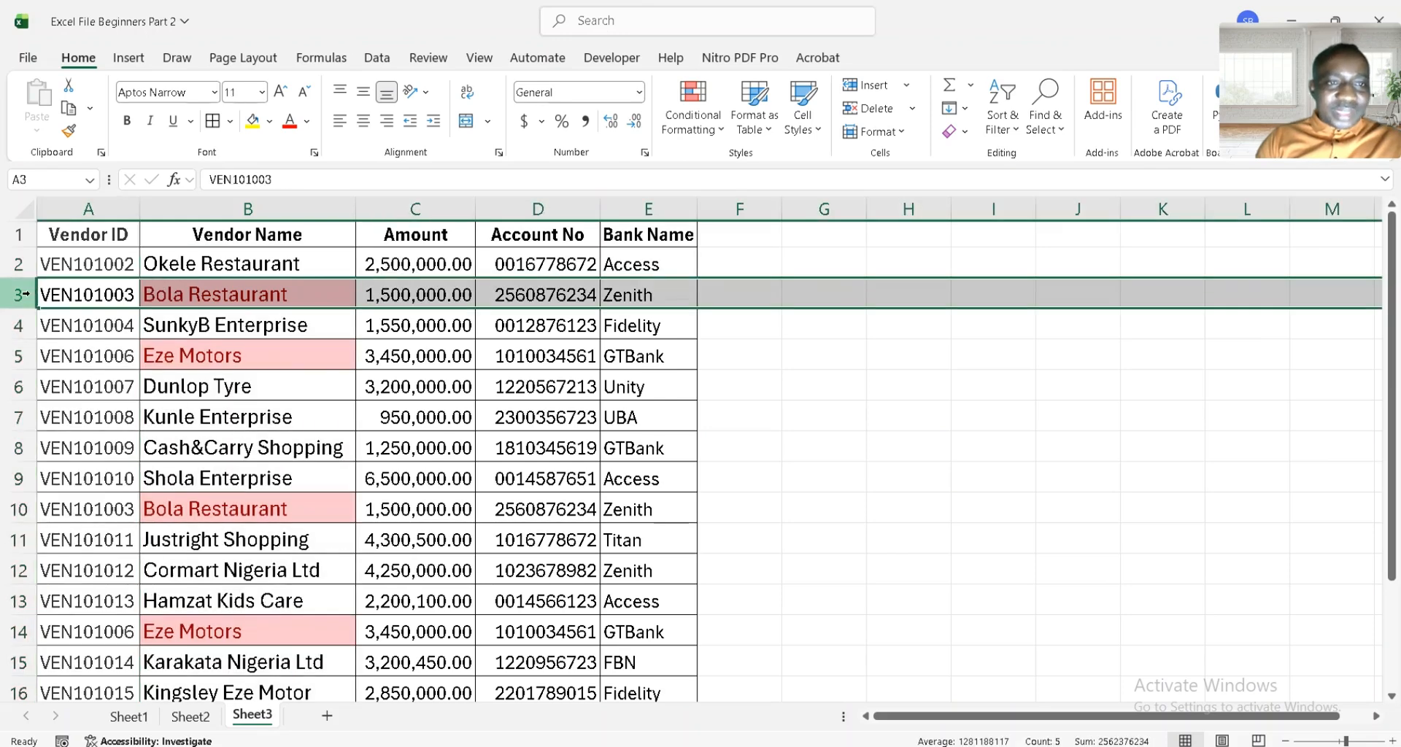
pyautogui.click(14, 509)
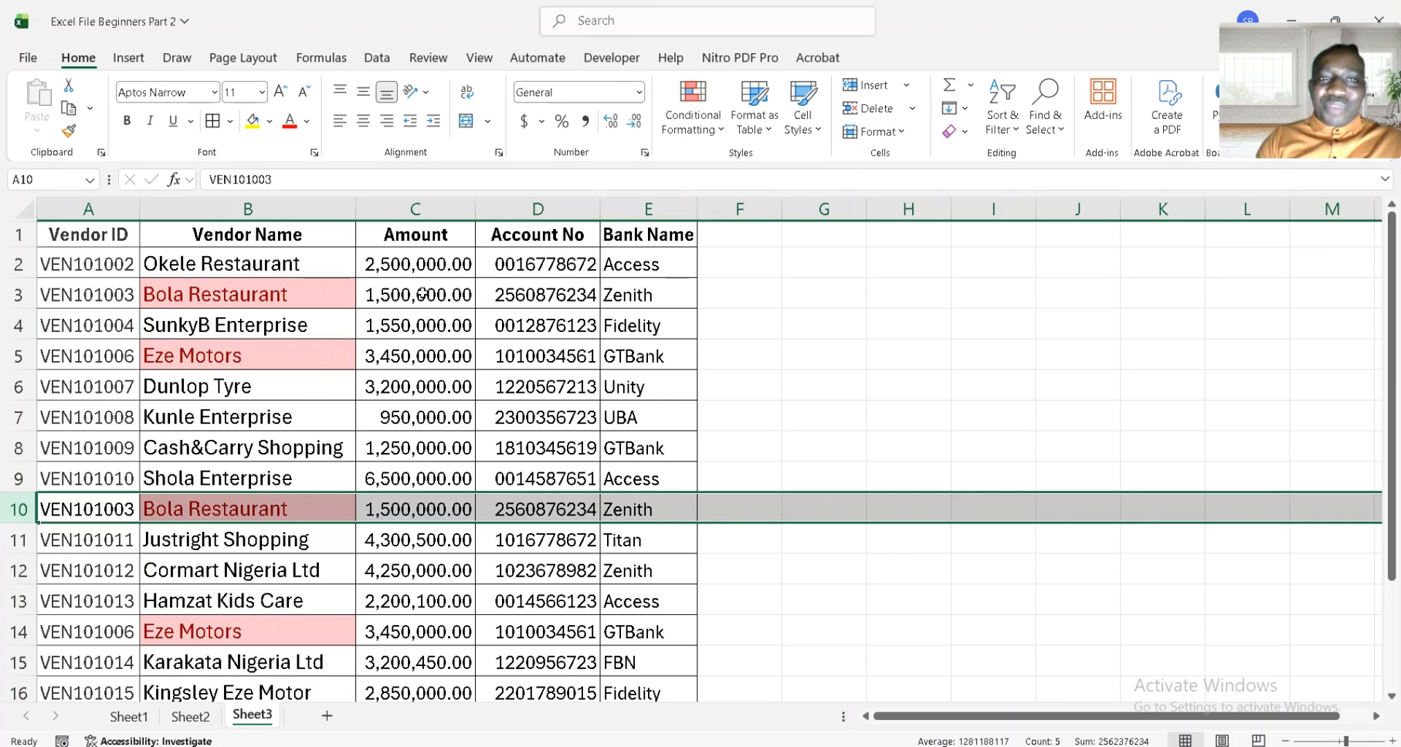
pyautogui.click(196, 356)
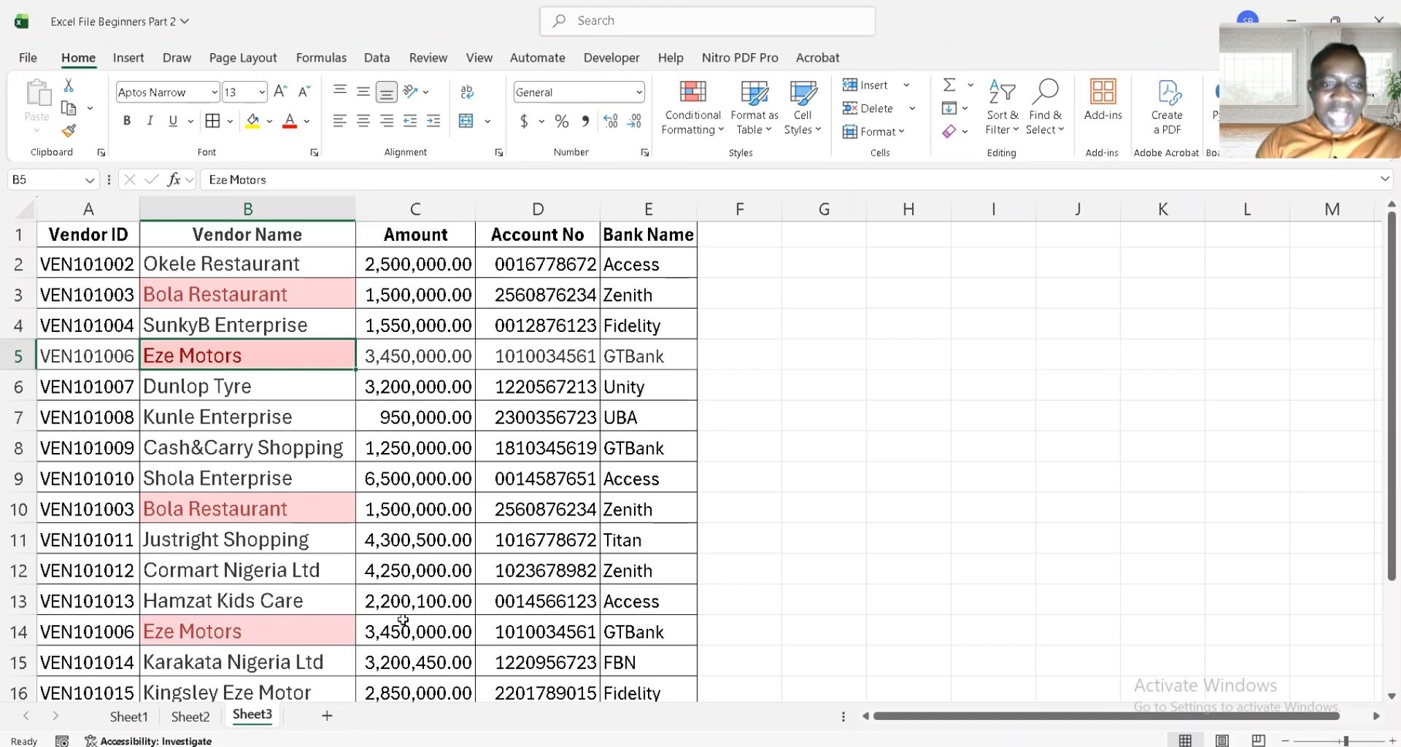
pyautogui.click(436, 625)
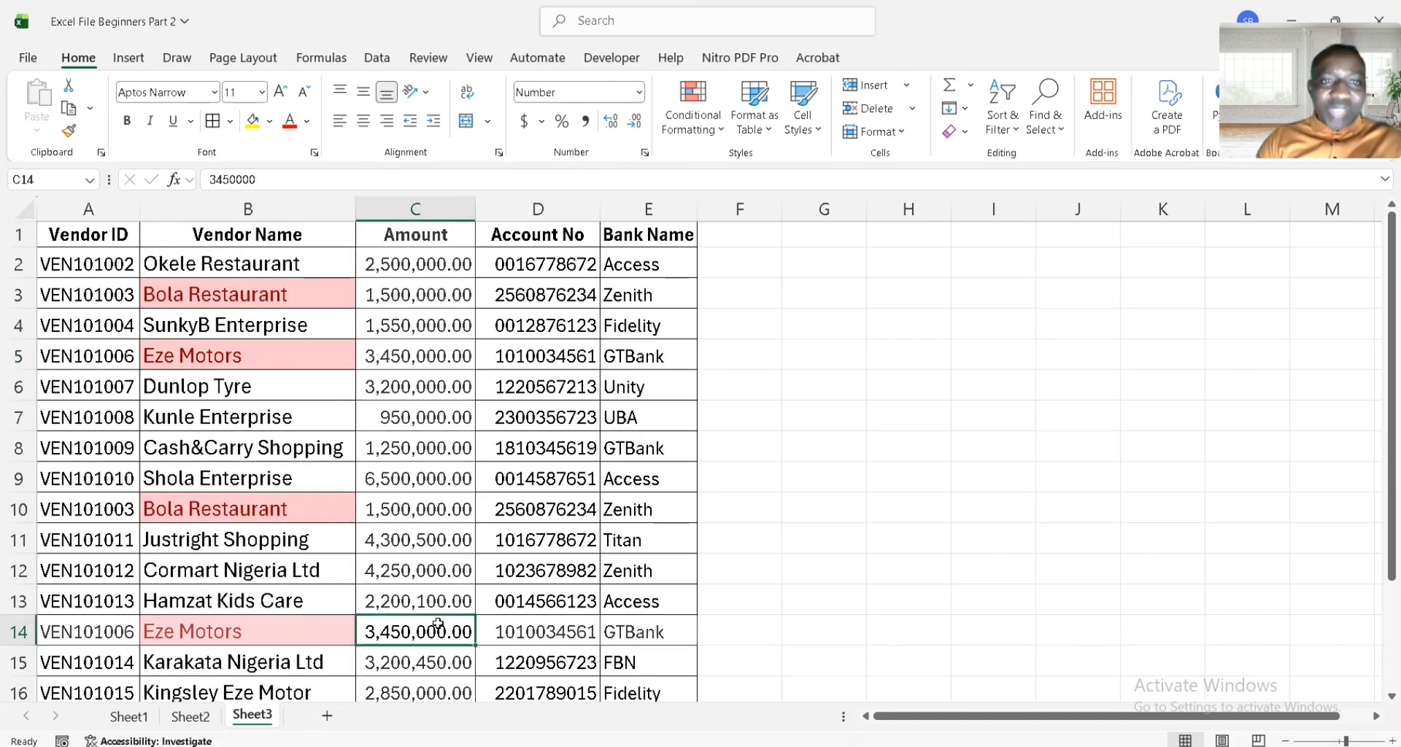
# Select the whole vendor table A1:E16, including its headers, and open the custom Sort settings
pyautogui.click(70, 235)
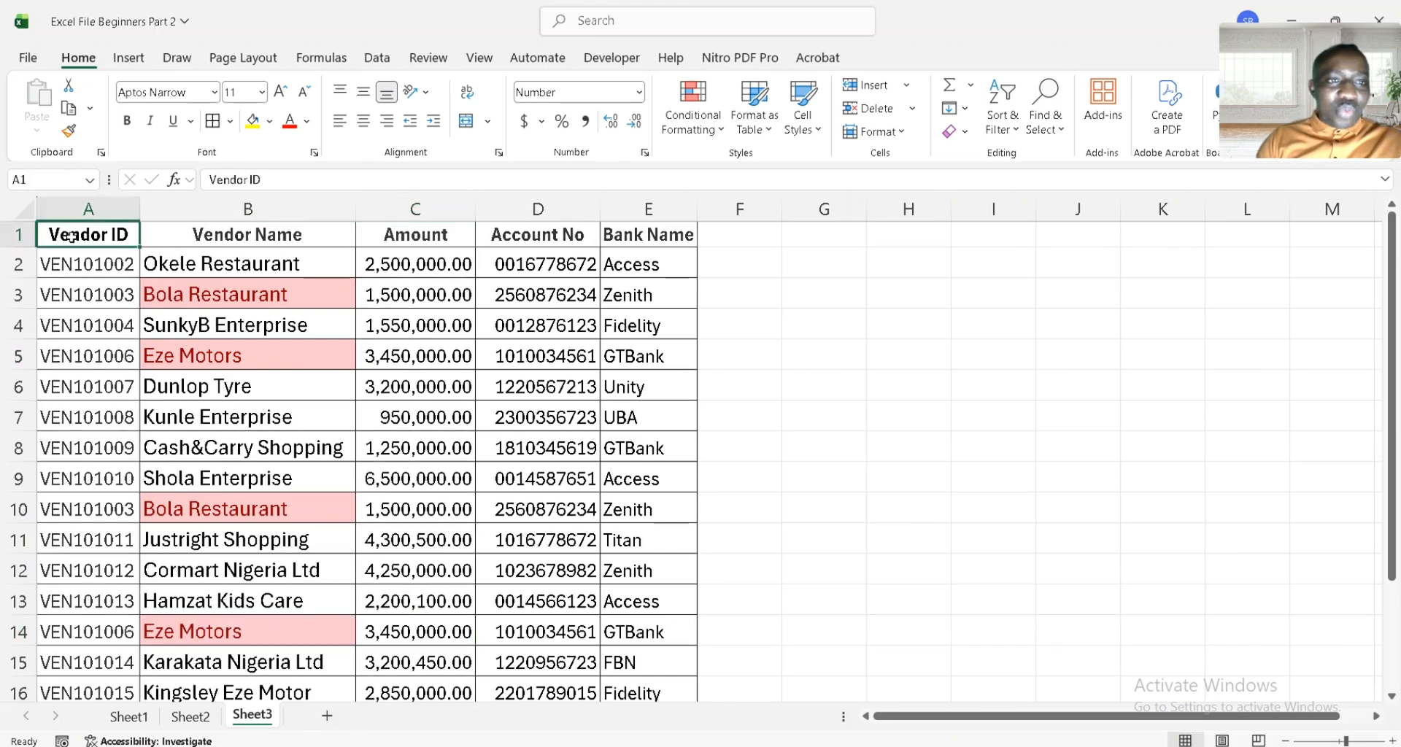
pyautogui.hotkey('ctrl', 'shift', 'Right')
pyautogui.hotkey('ctrl', 'shift', 'Down')
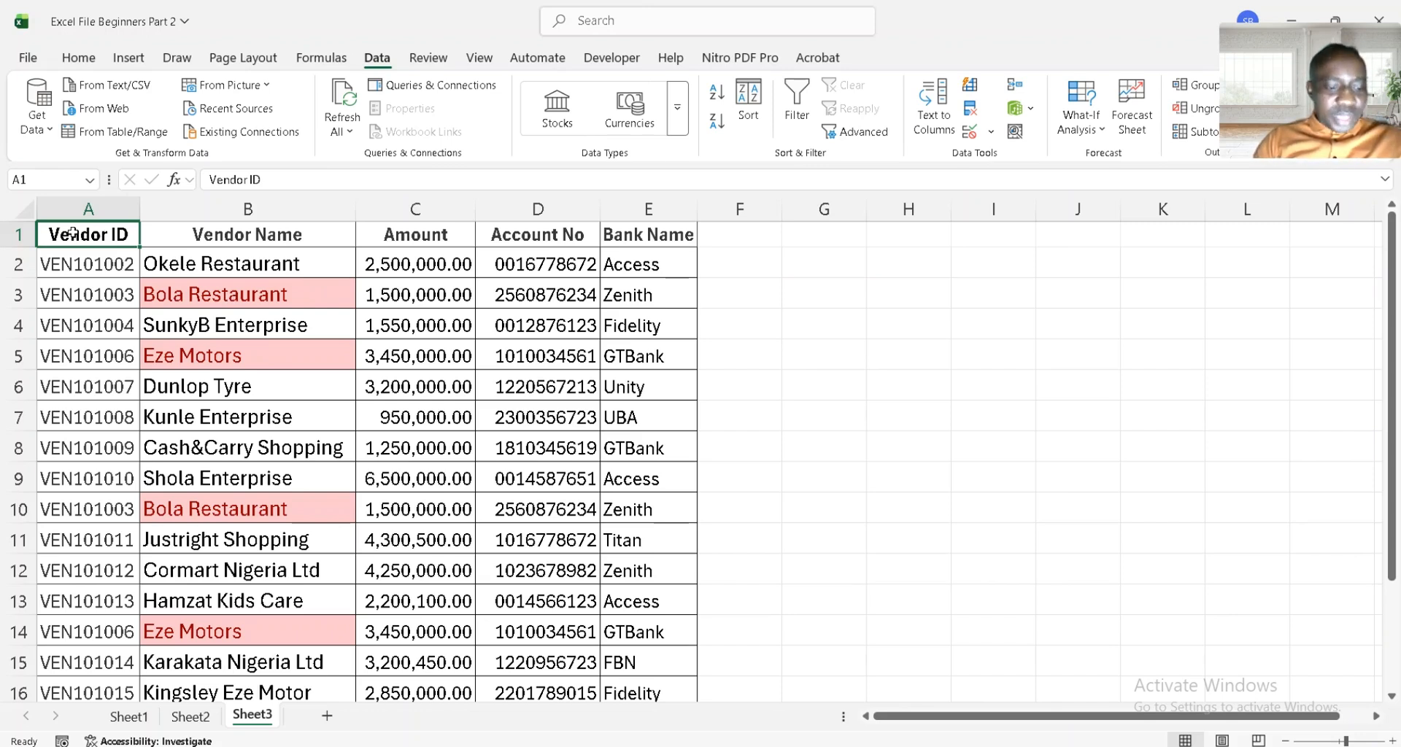
pyautogui.hotkey('ctrl', 'shift', 'Right')
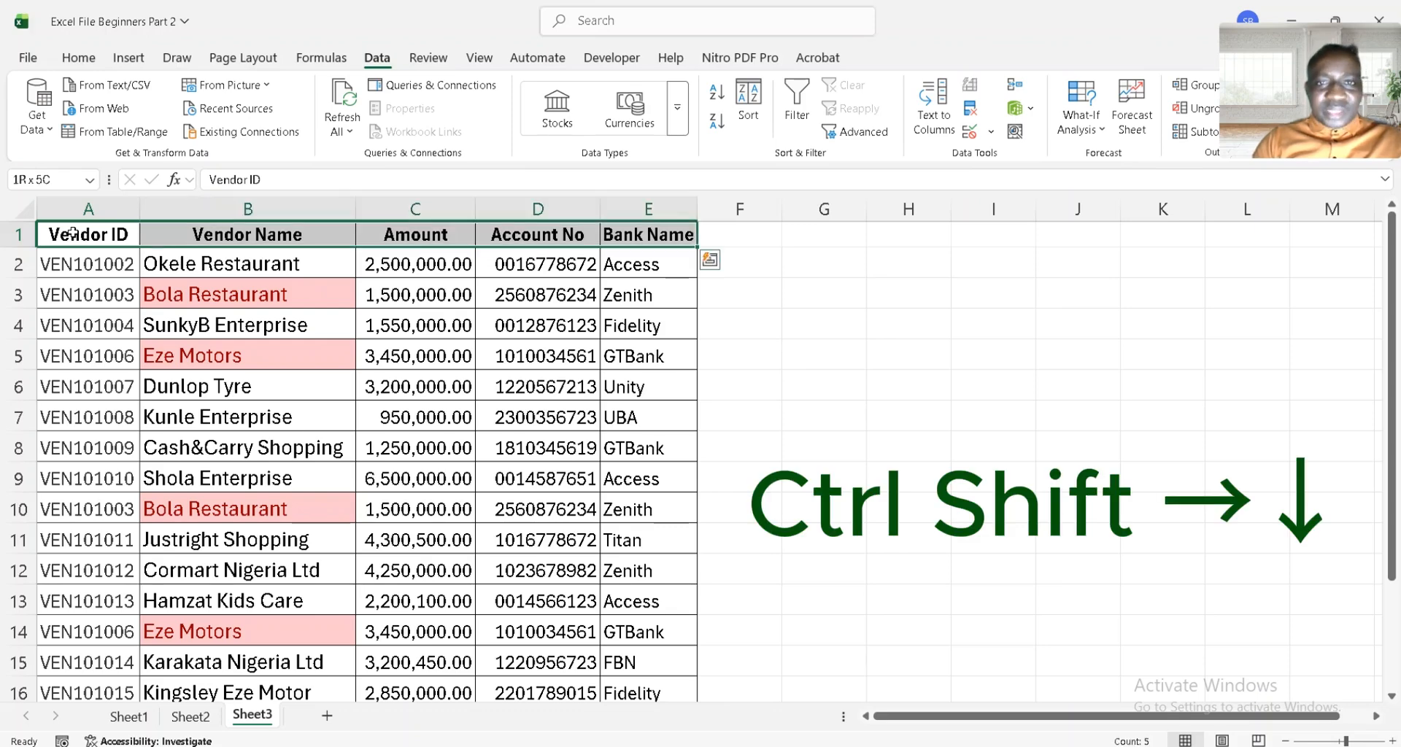
pyautogui.hotkey('ctrl', 'shift', 'Down')
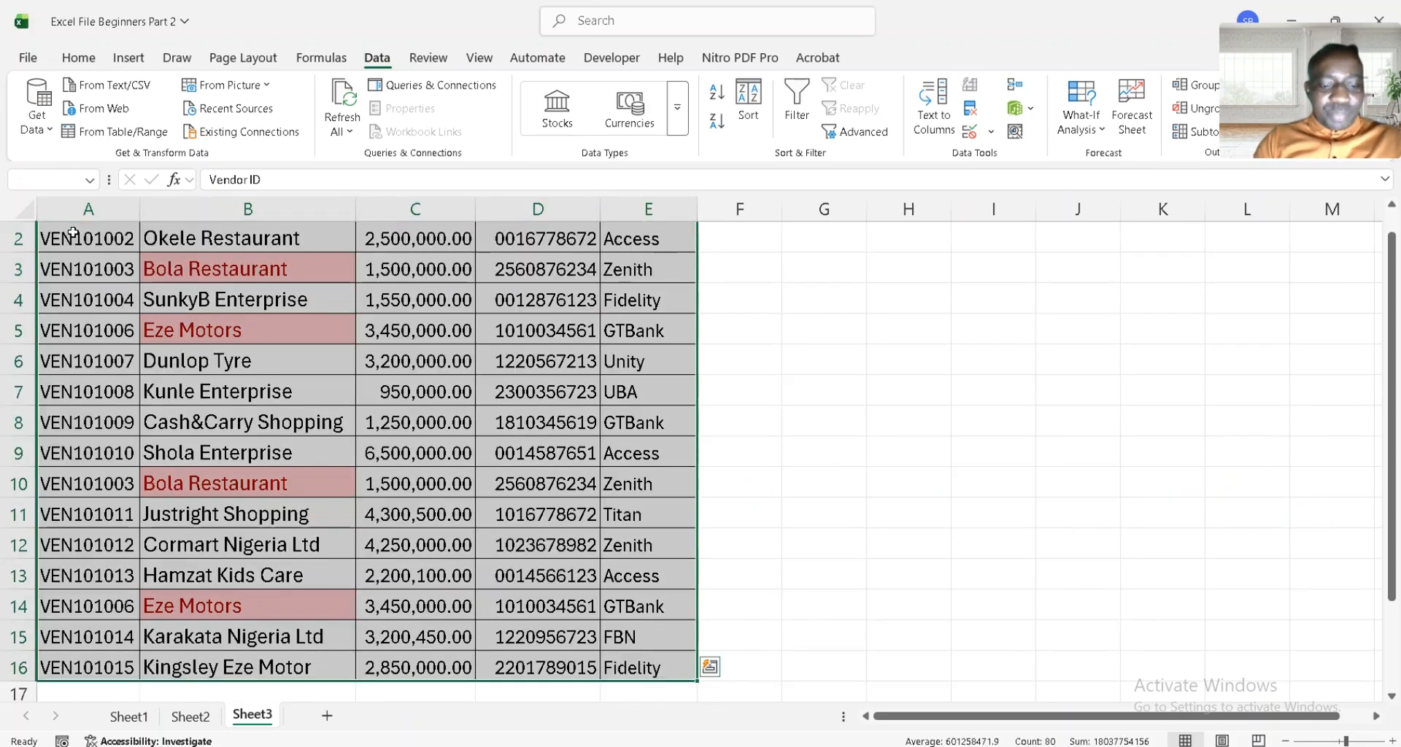
pyautogui.press('alt')
pyautogui.press('a')
pyautogui.press('s')
pyautogui.press('s')
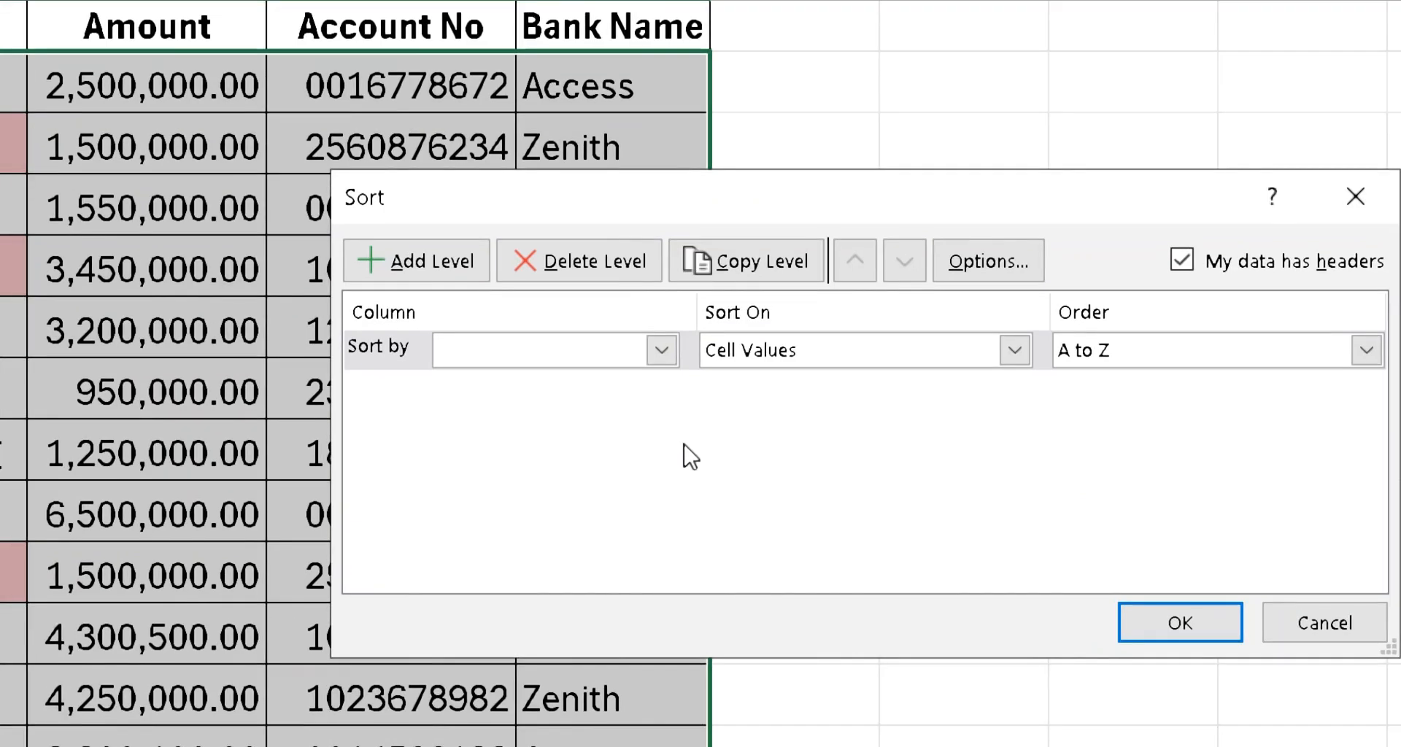
# Set the first sort level to Vendor Name by Cell Color, with the light red cells On Top
pyautogui.click(664, 353)
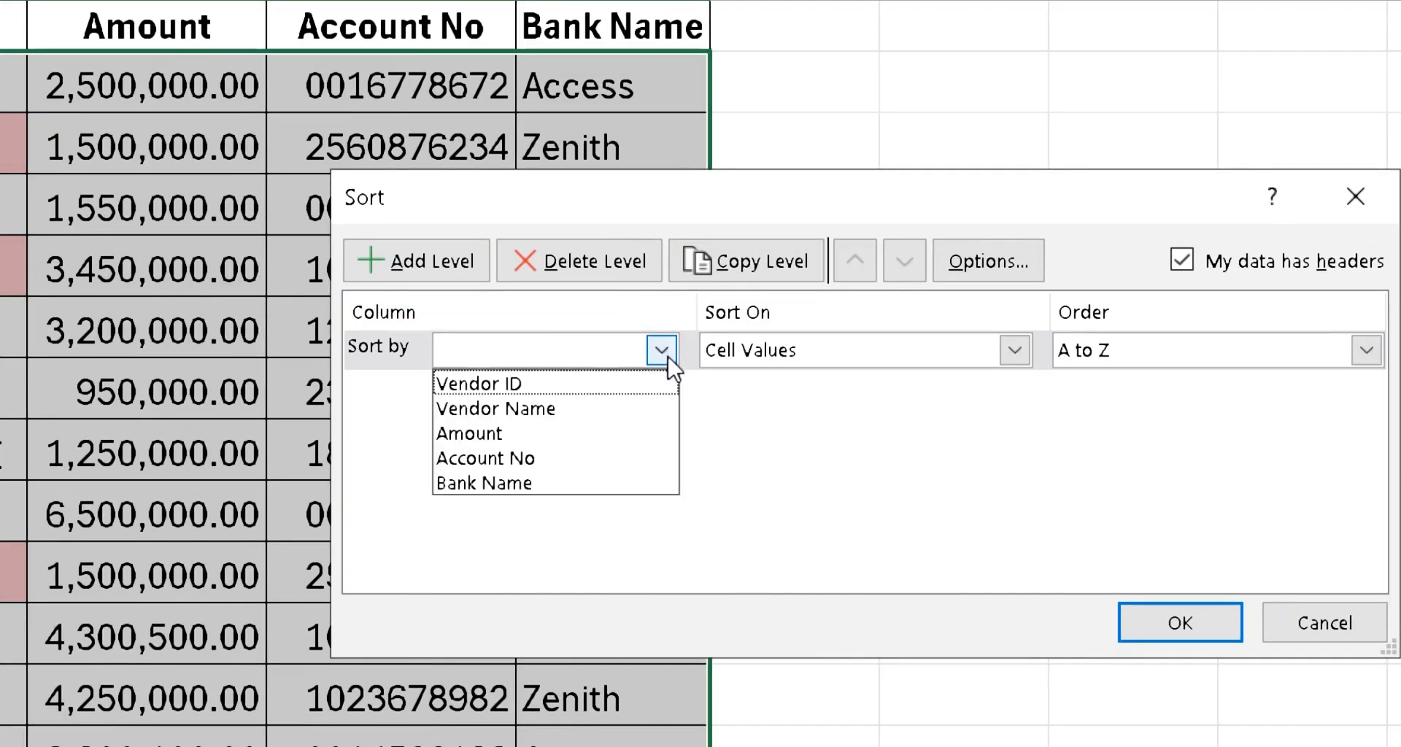
pyautogui.click(520, 410)
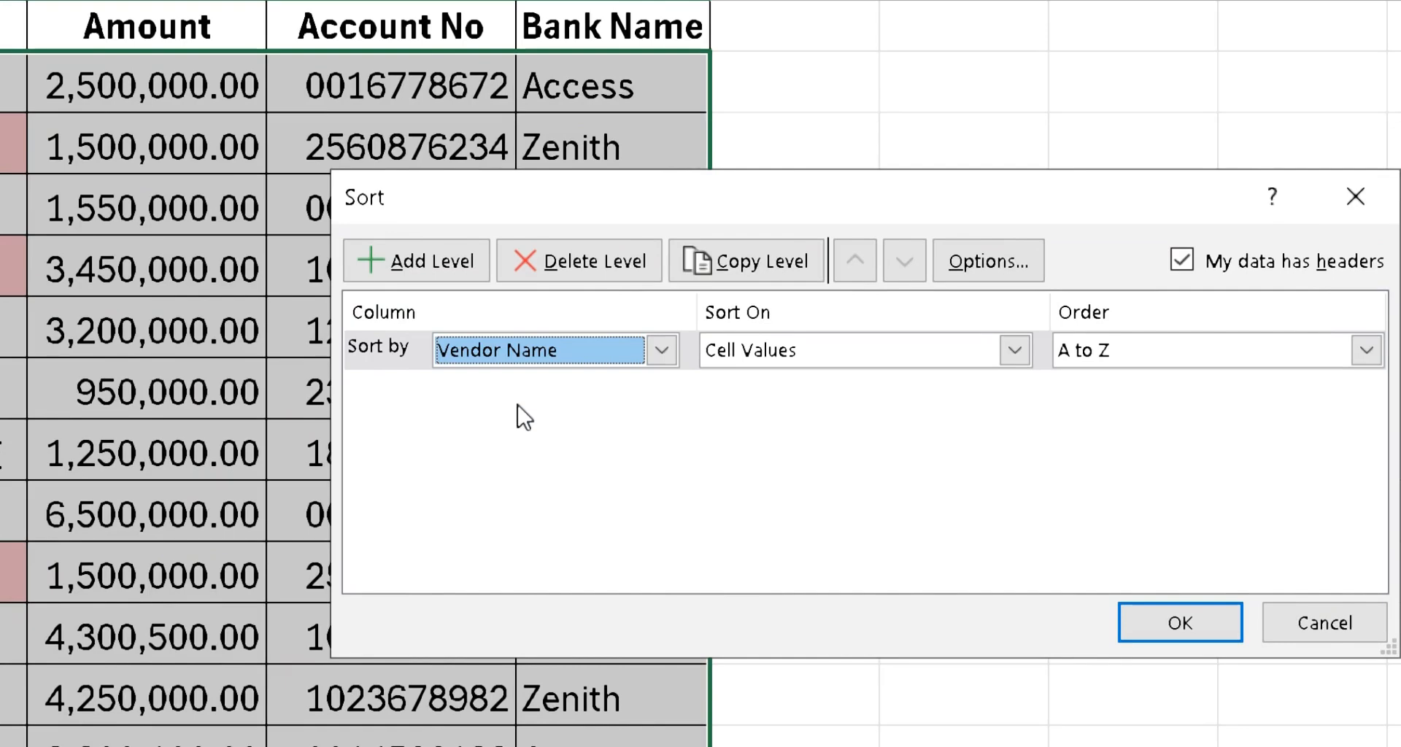
pyautogui.click(1015, 352)
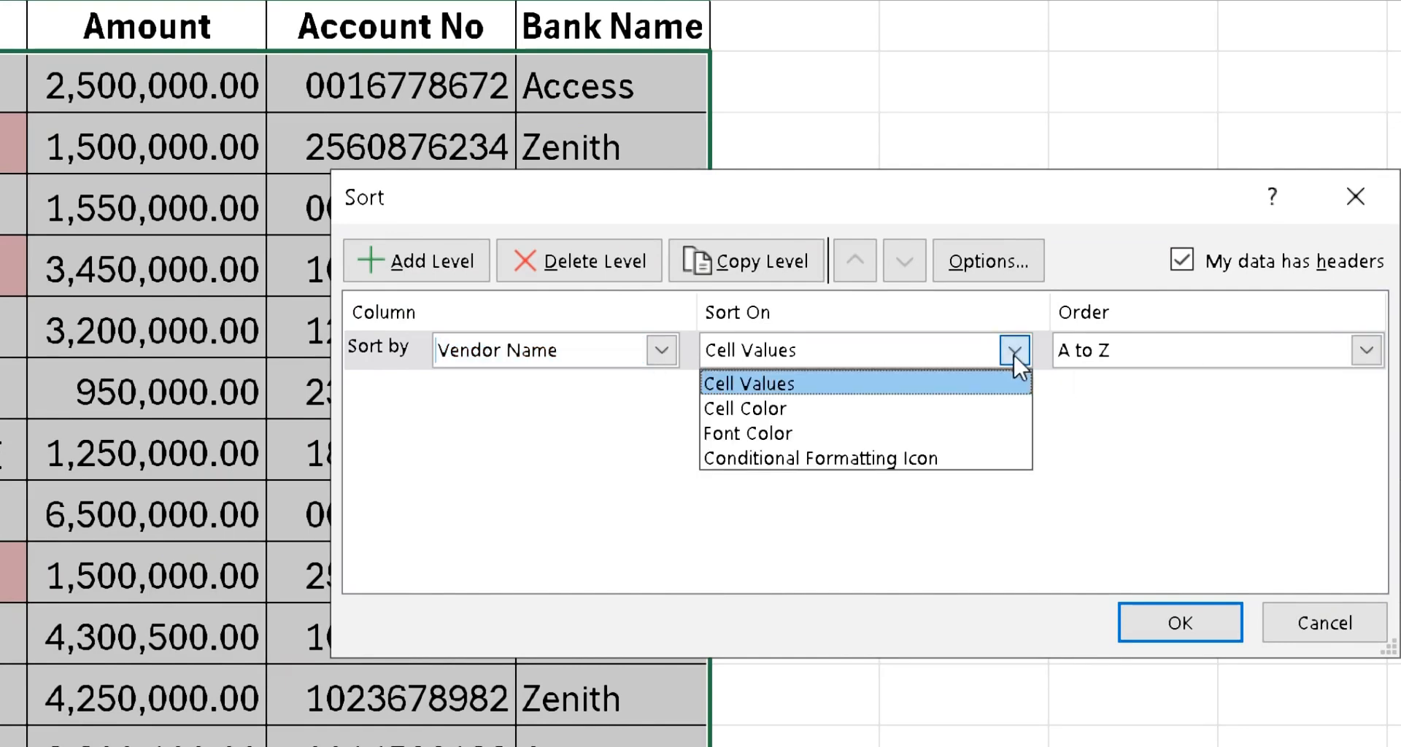
pyautogui.click(781, 410)
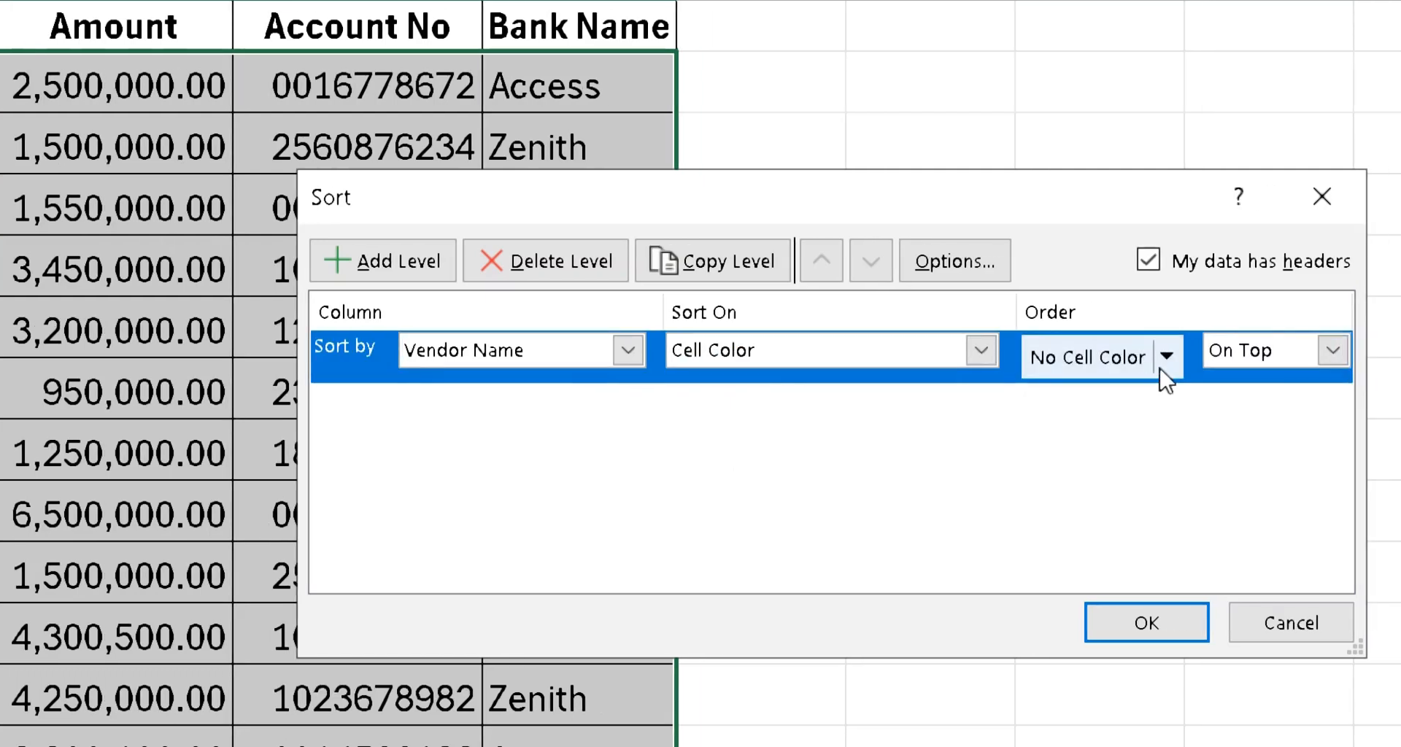
pyautogui.click(1161, 369)
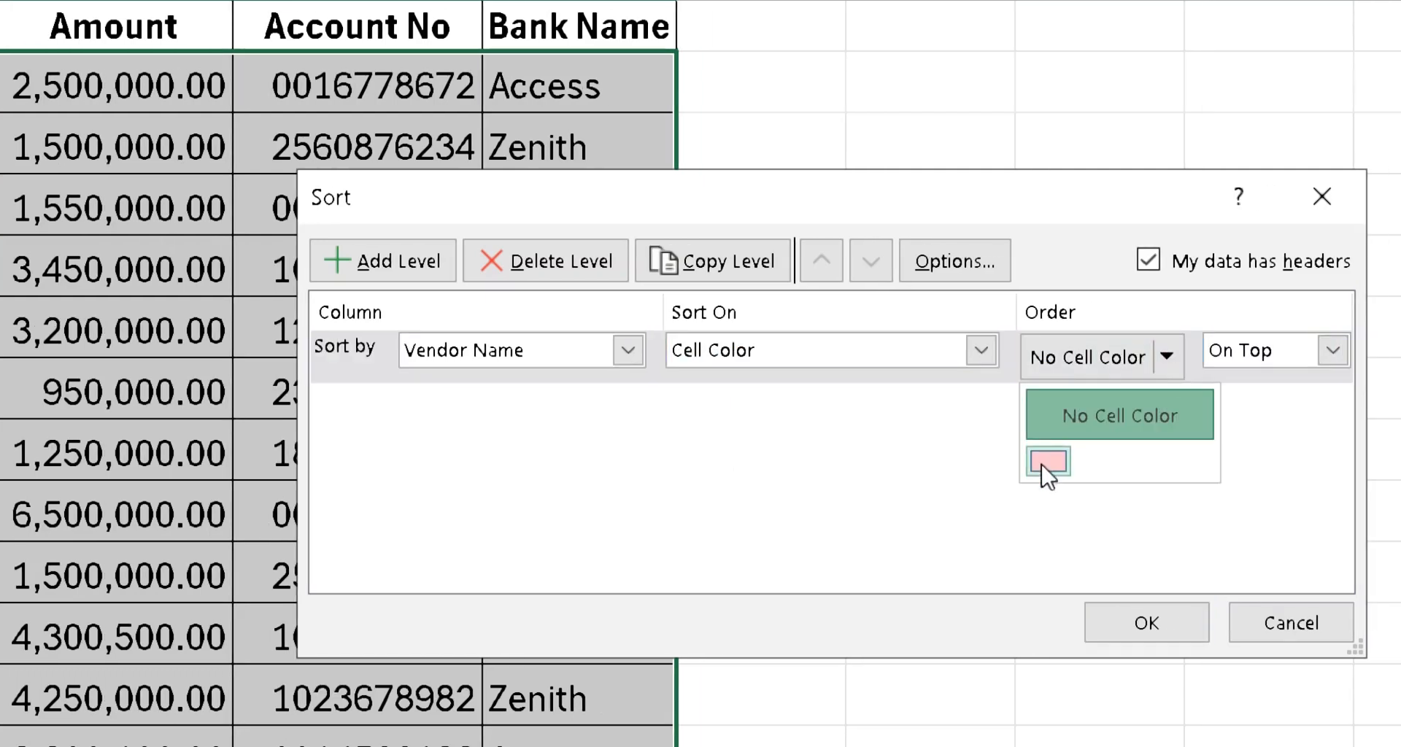
pyautogui.click(1046, 462)
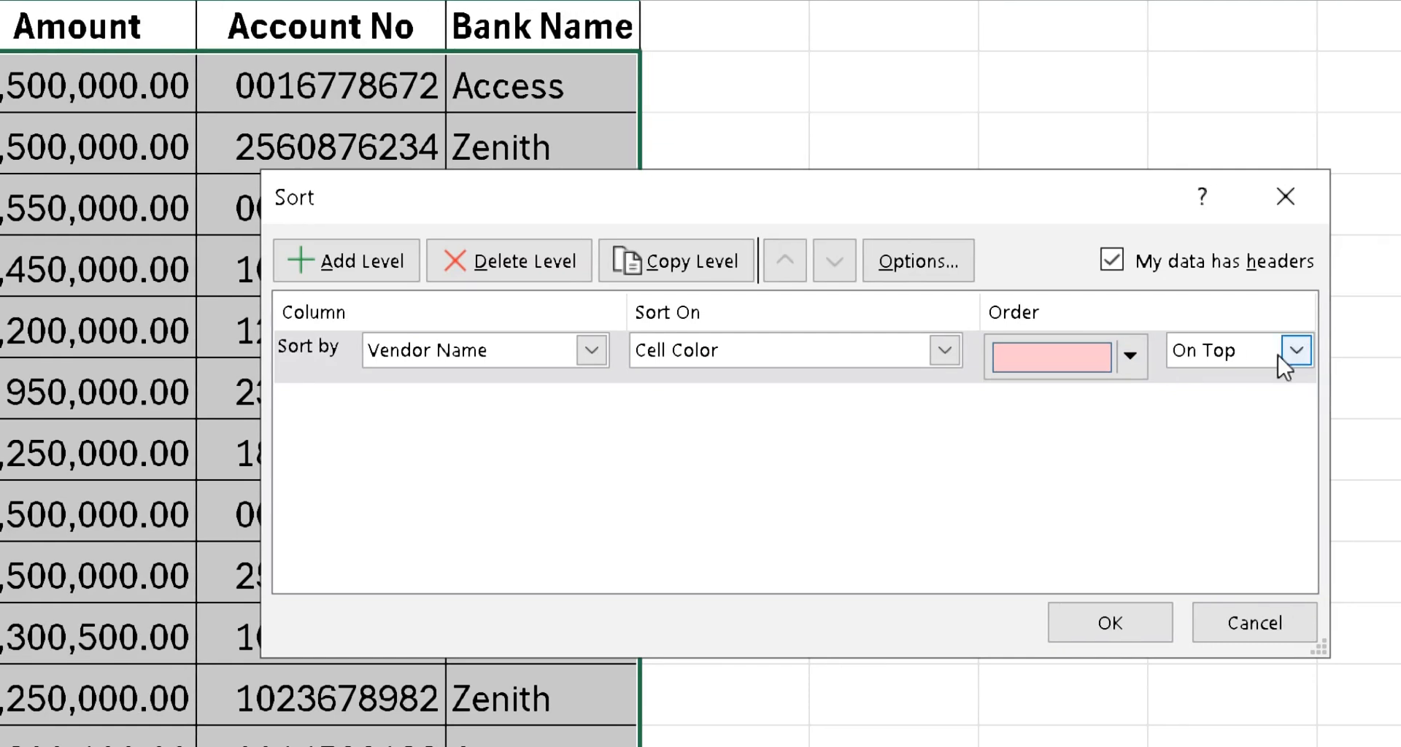
pyautogui.click(1292, 353)
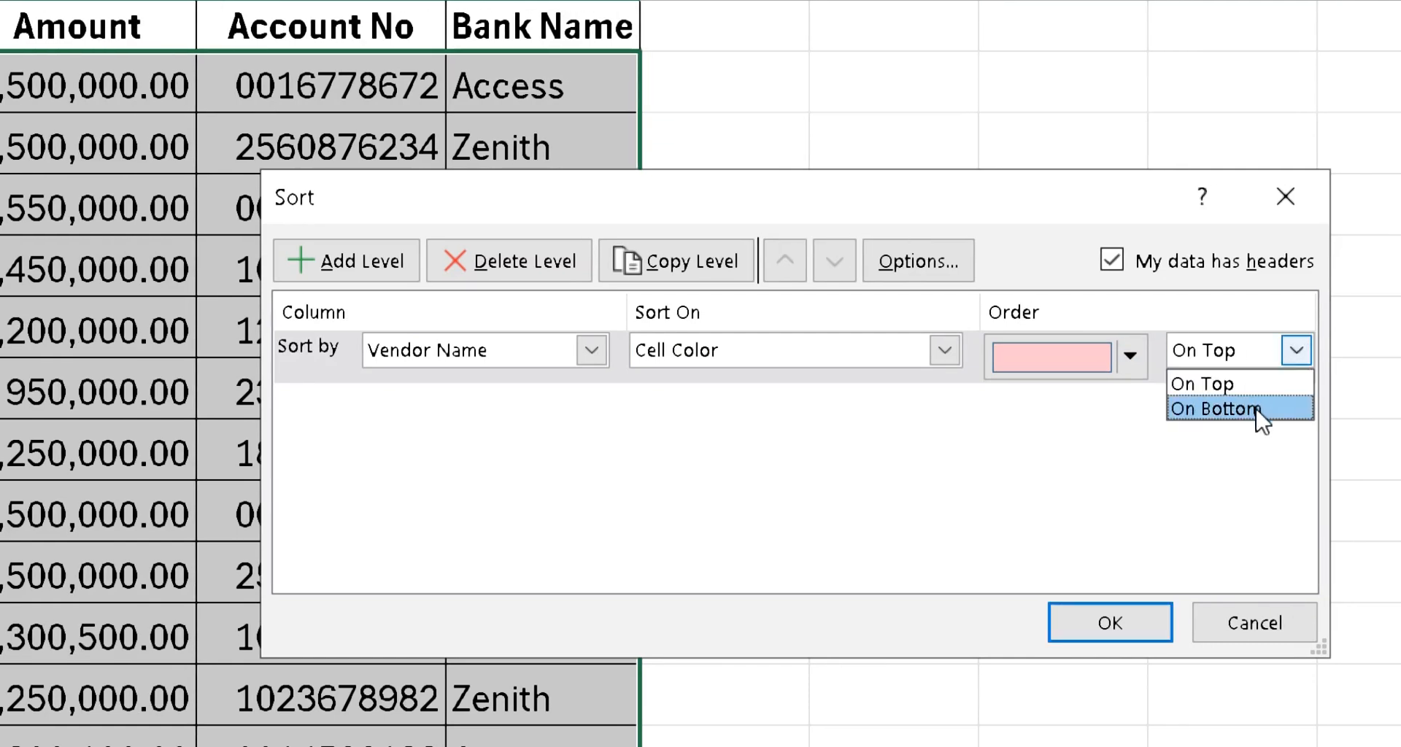
pyautogui.click(1183, 385)
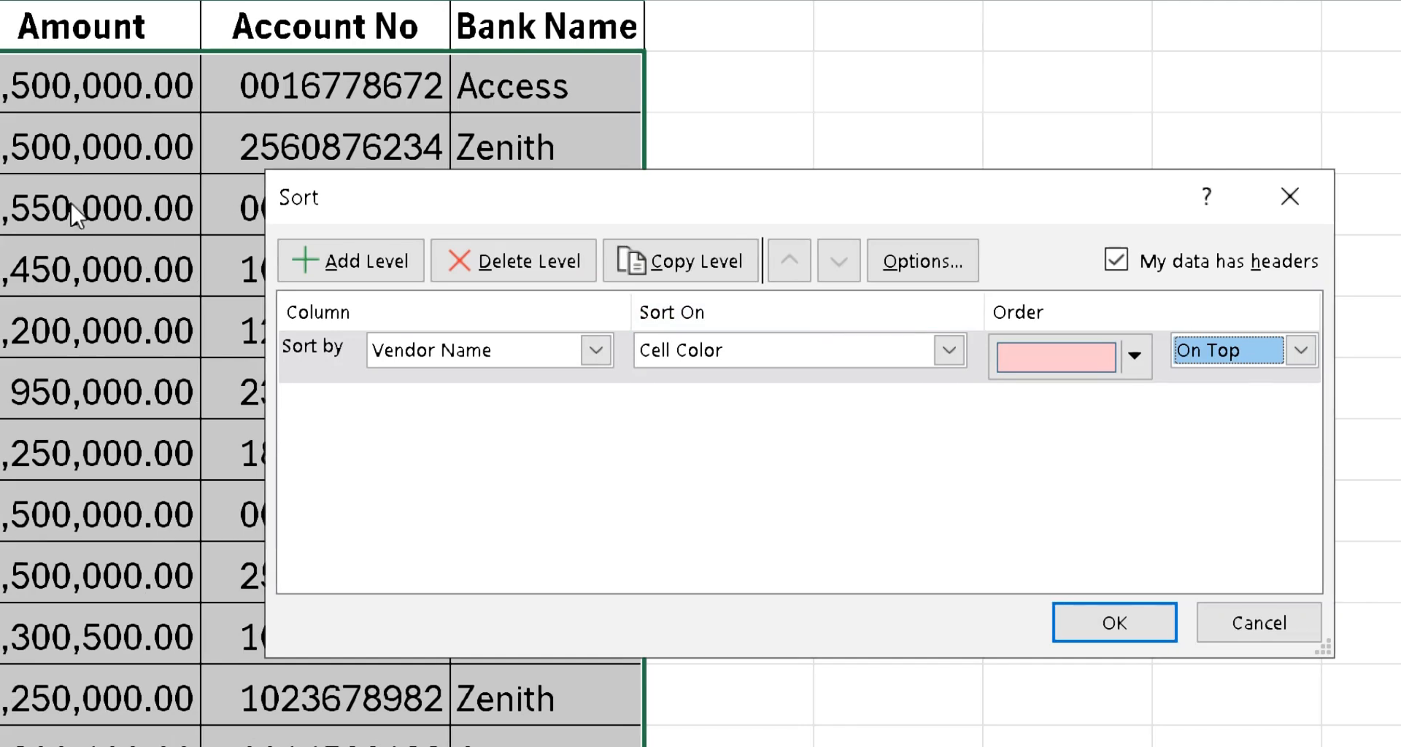
# Add a second sort level on Vendor Name by Cell Values from A to Z, and apply the sort
pyautogui.click(389, 270)
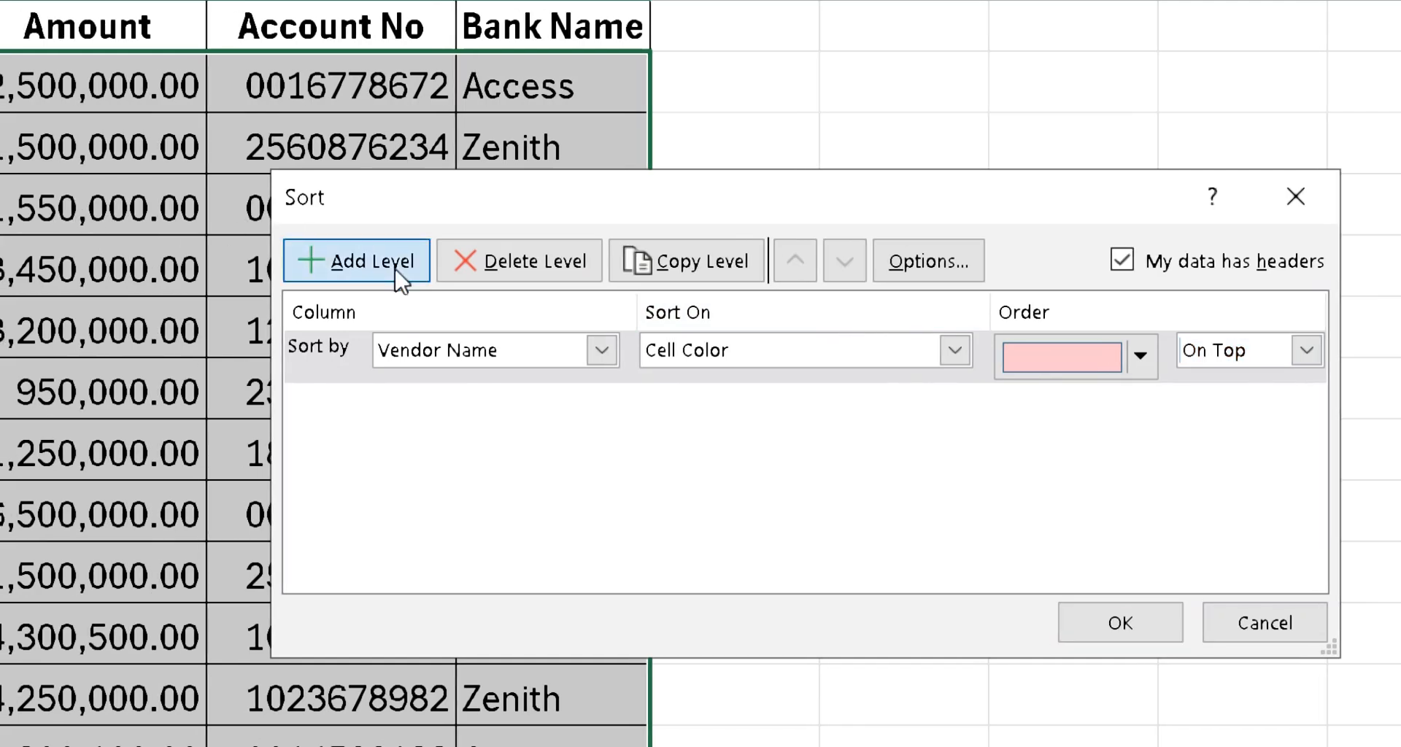
pyautogui.click(603, 403)
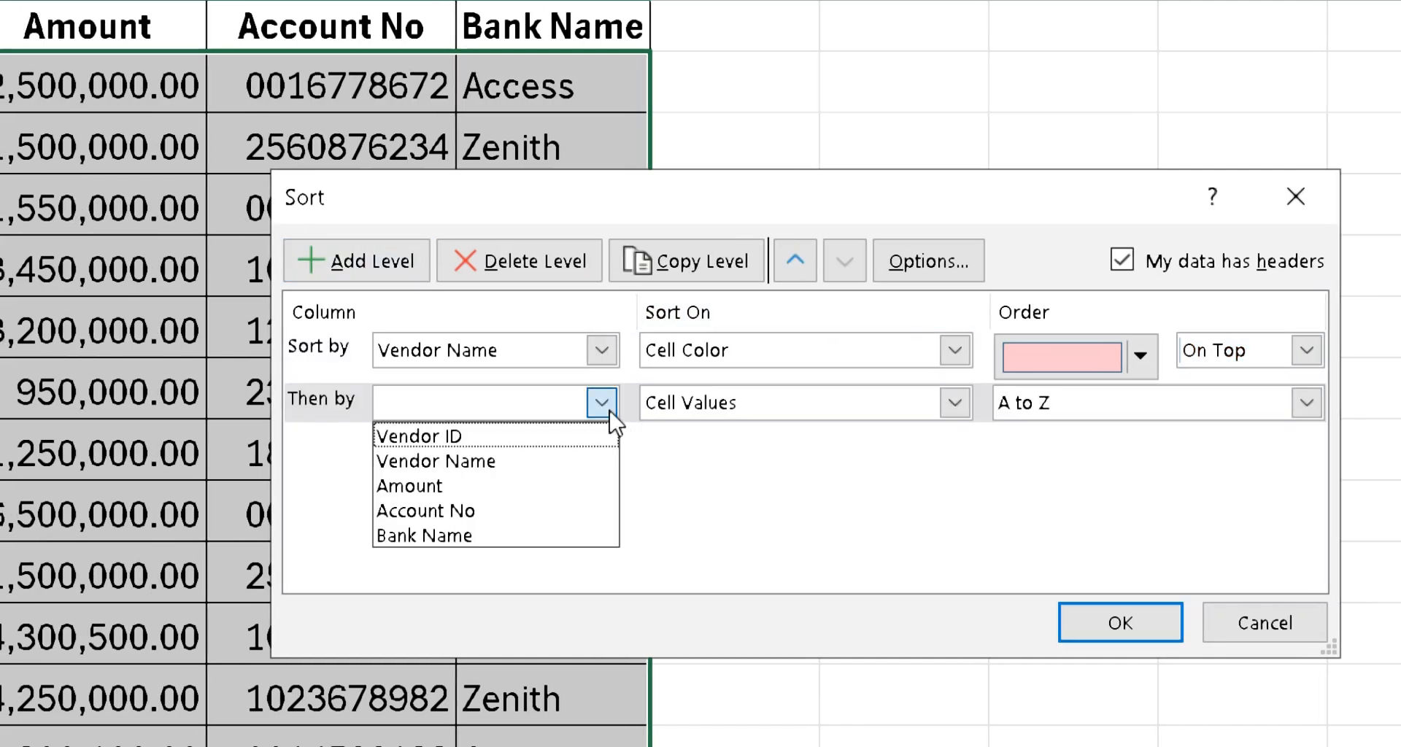
pyautogui.click(456, 461)
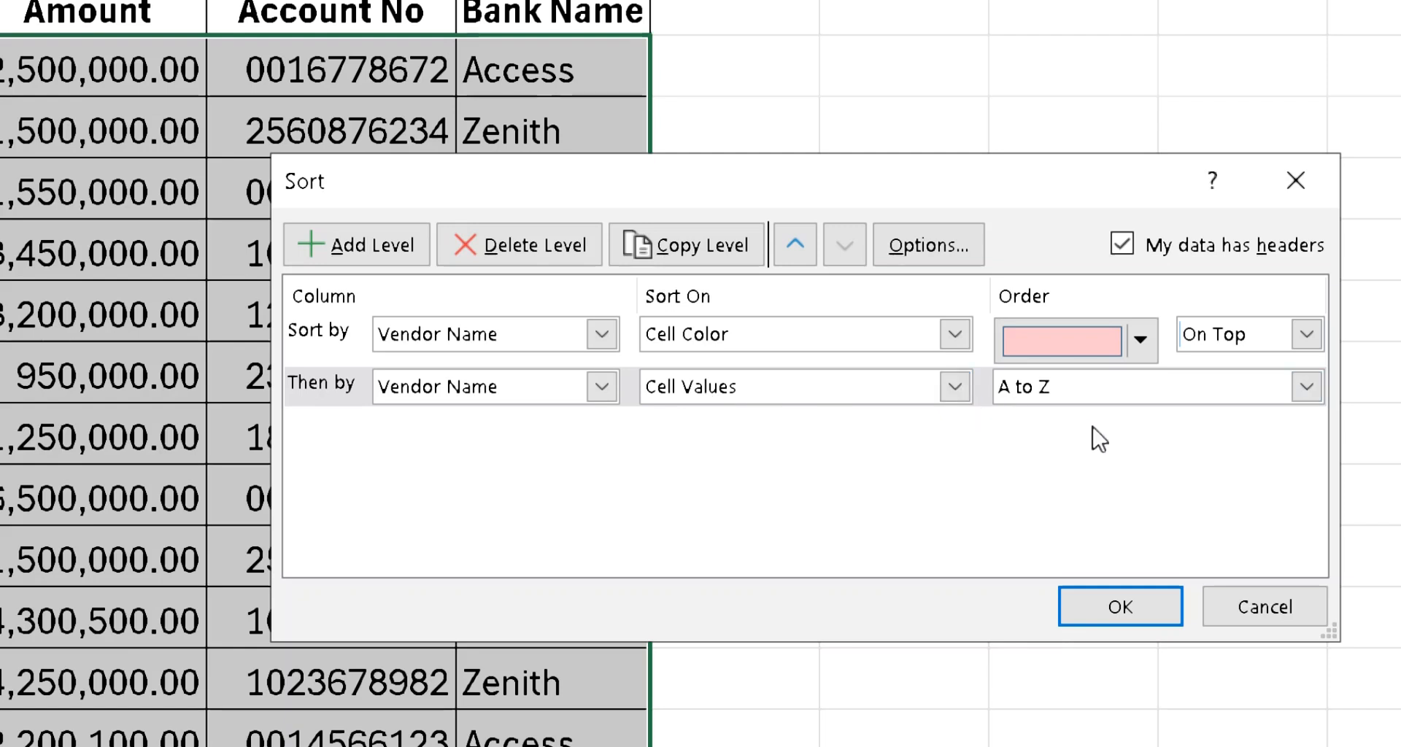
pyautogui.click(1139, 627)
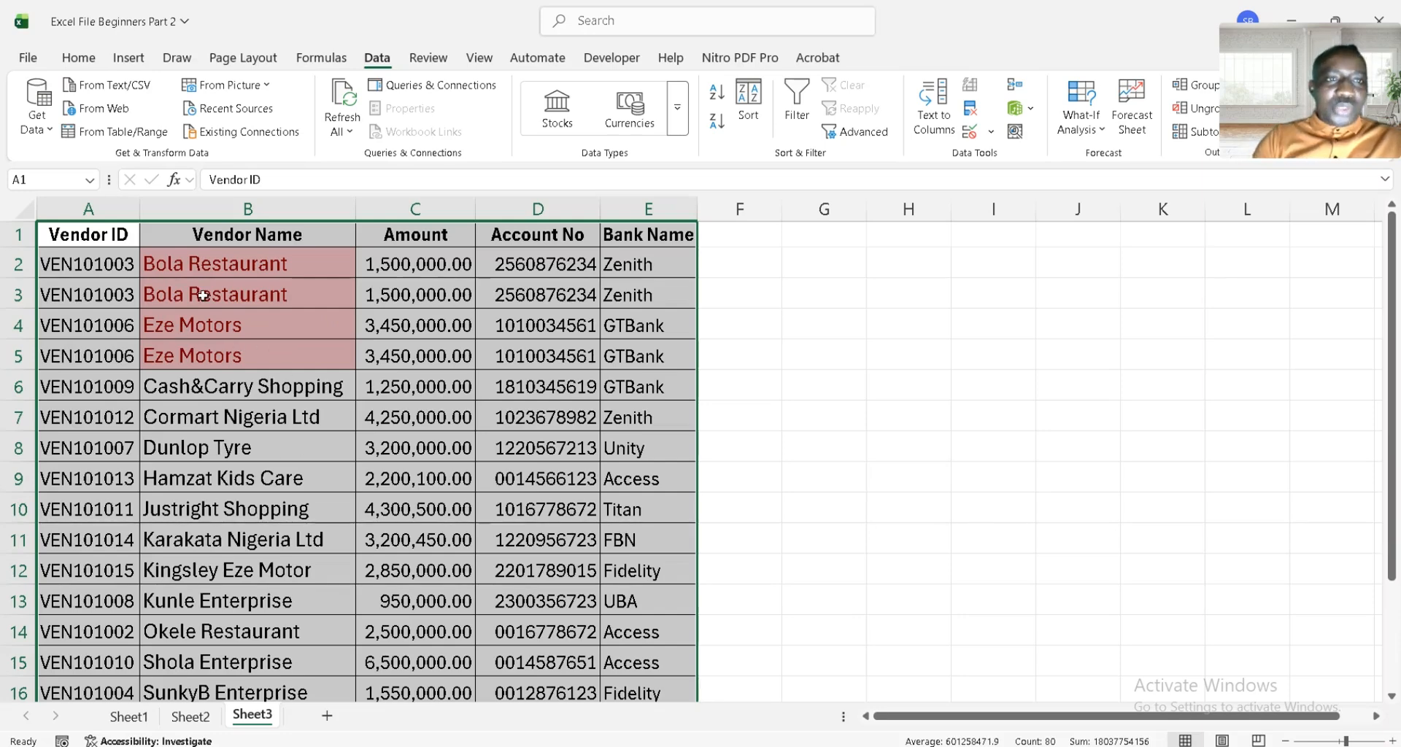
# Delete the duplicate Bola Restaurant entry by removing the entire row 3
pyautogui.click(506, 275)
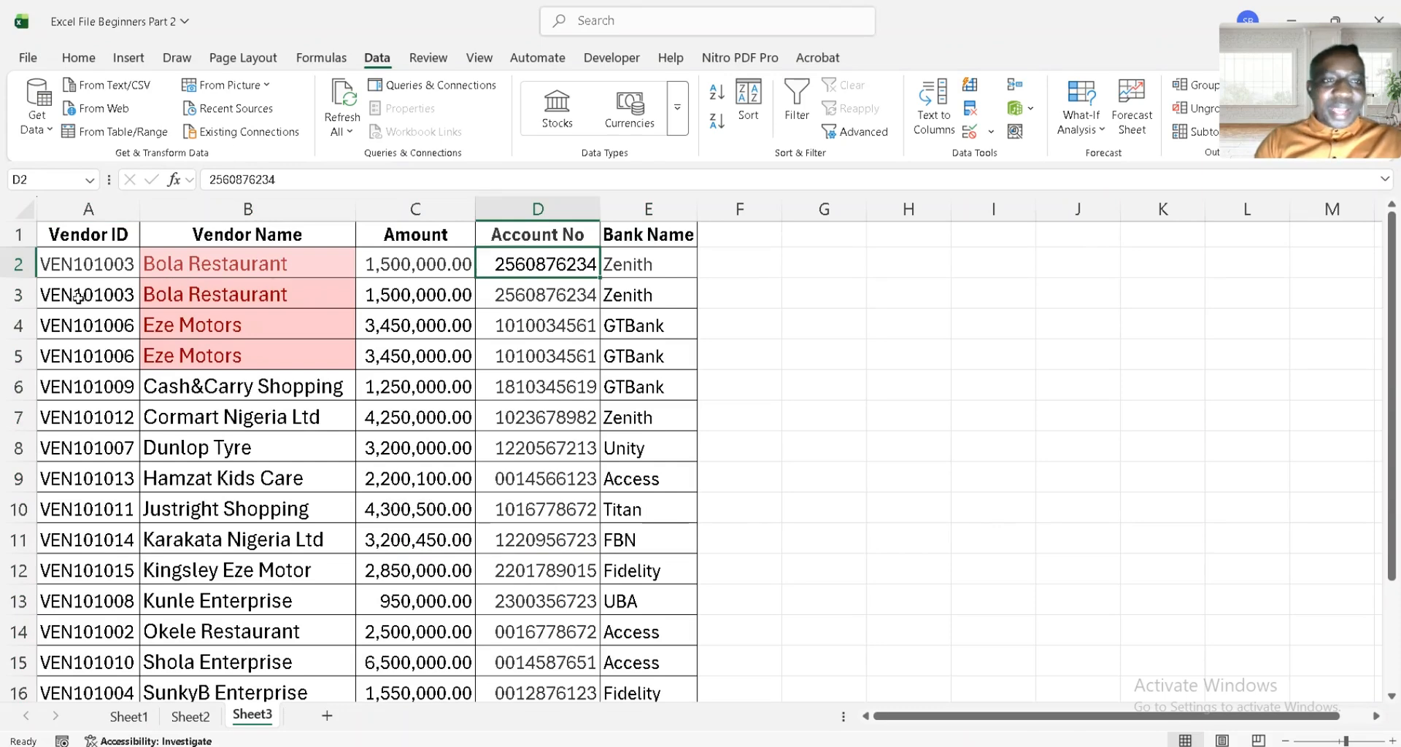
pyautogui.click(20, 295)
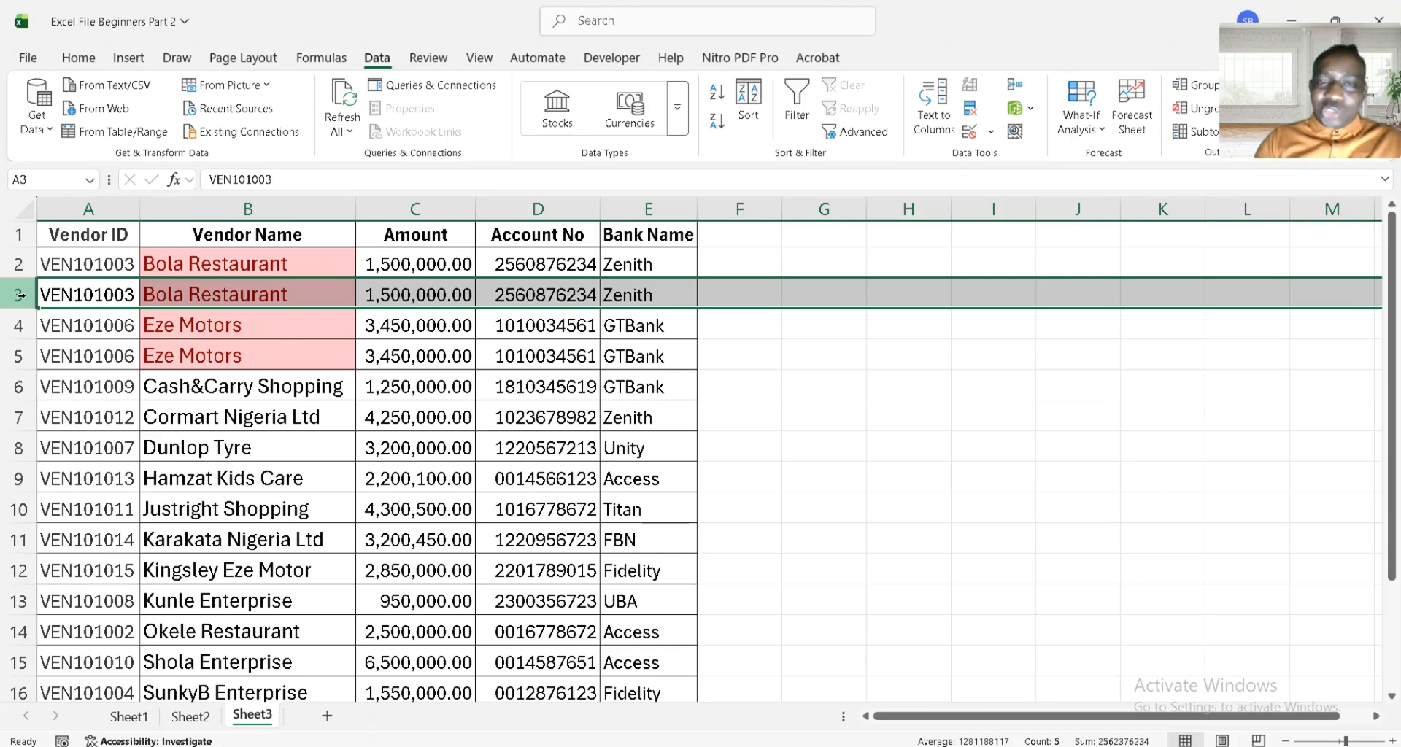
pyautogui.hotkey('ctrl', '-')
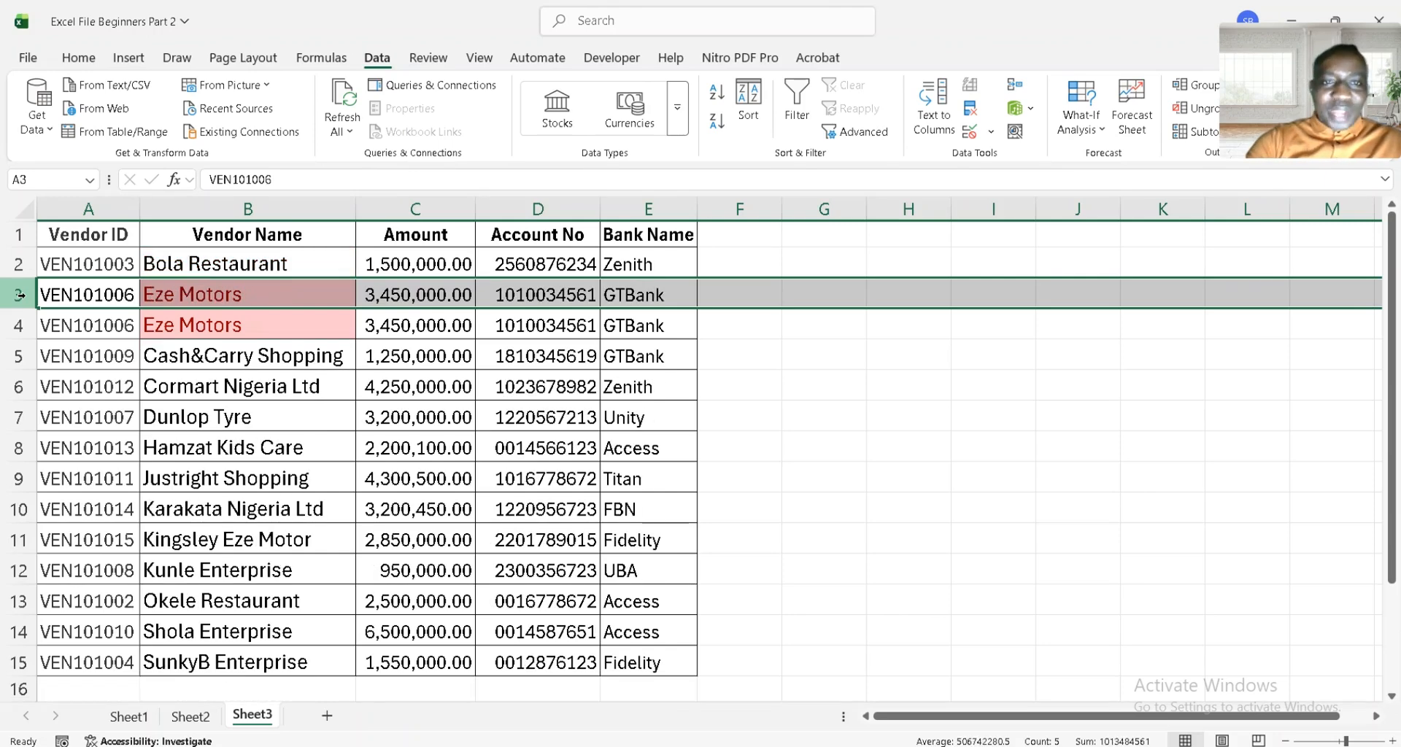
# Delete the duplicate Eze Motors entry by removing the entire row 4
pyautogui.click(21, 325)
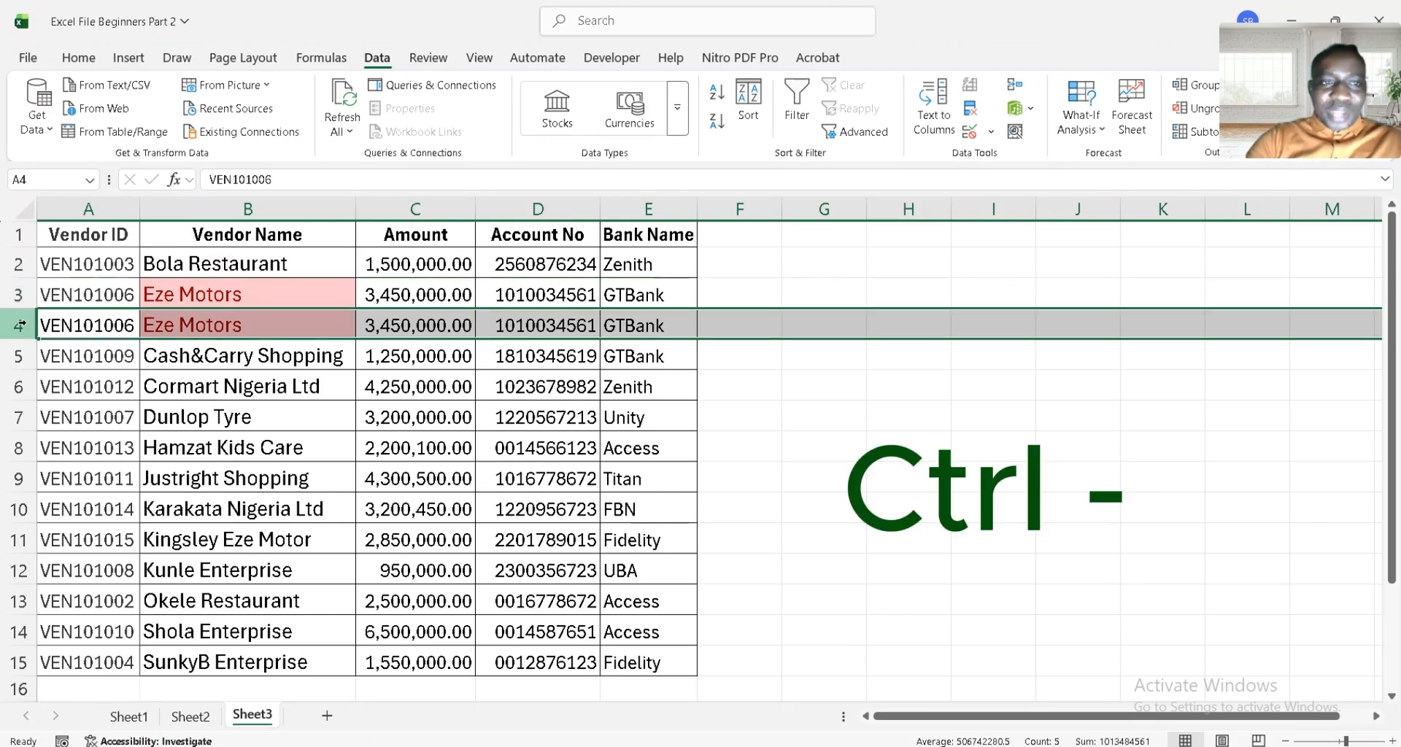
pyautogui.hotkey('ctrl', '-')
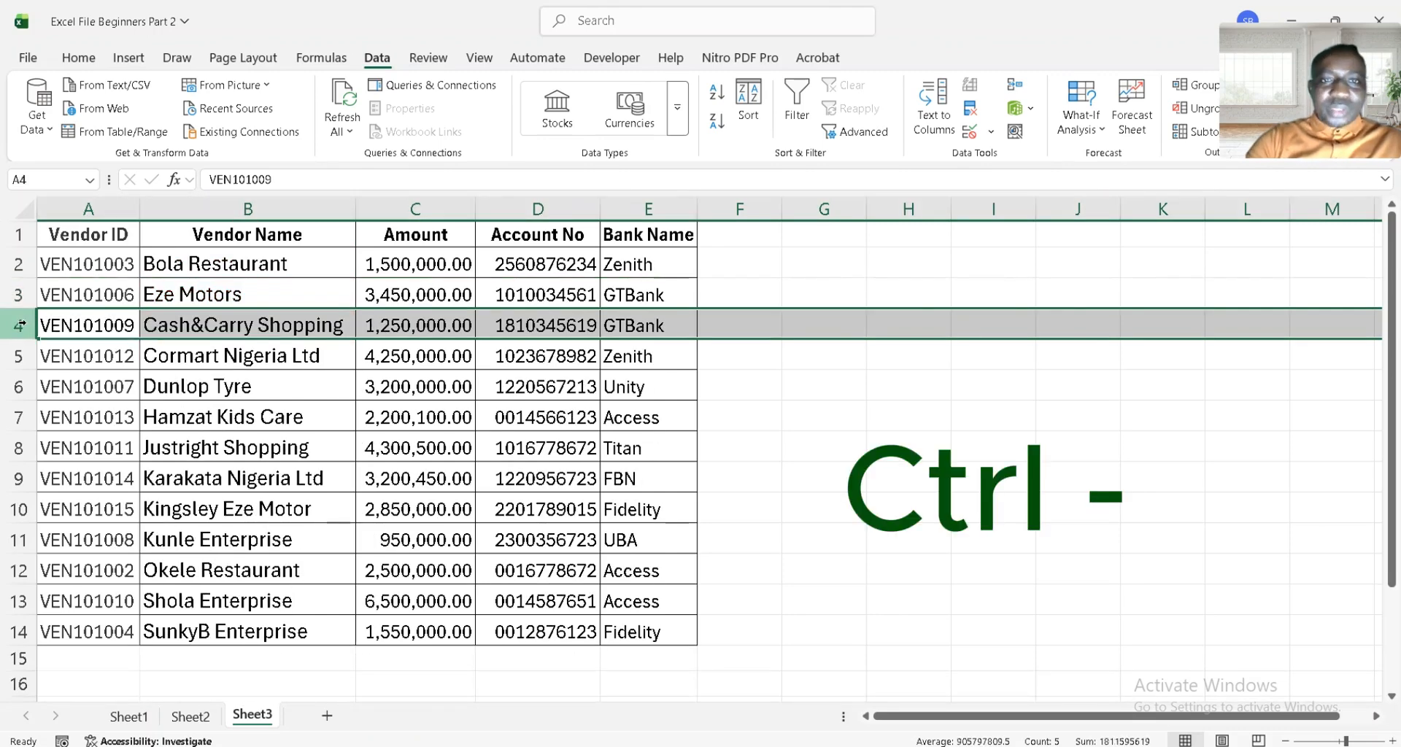
pyautogui.click(235, 292)
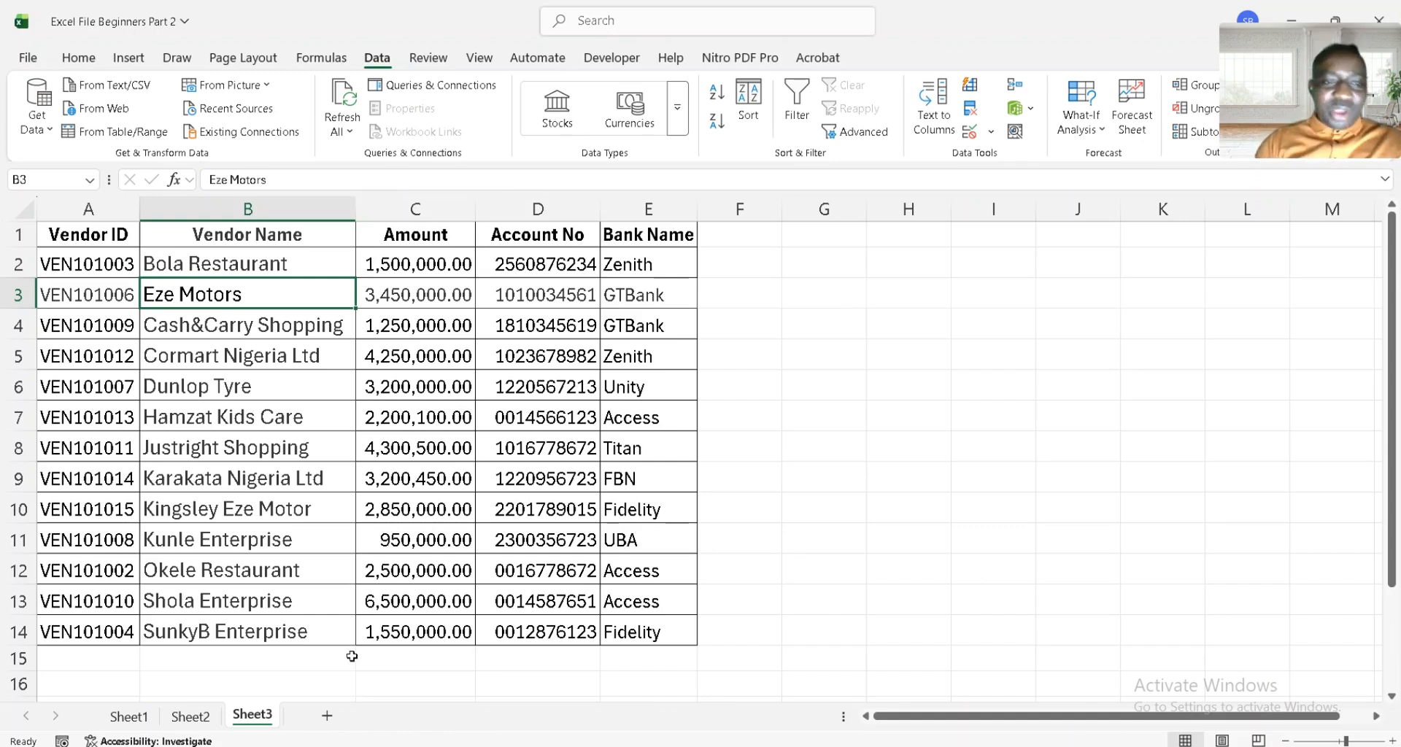
# Use Fill Down to repeat the SunkyB Enterprise vendor name, amount, account number and bank from row 14 in B15:E15
pyautogui.click(207, 660)
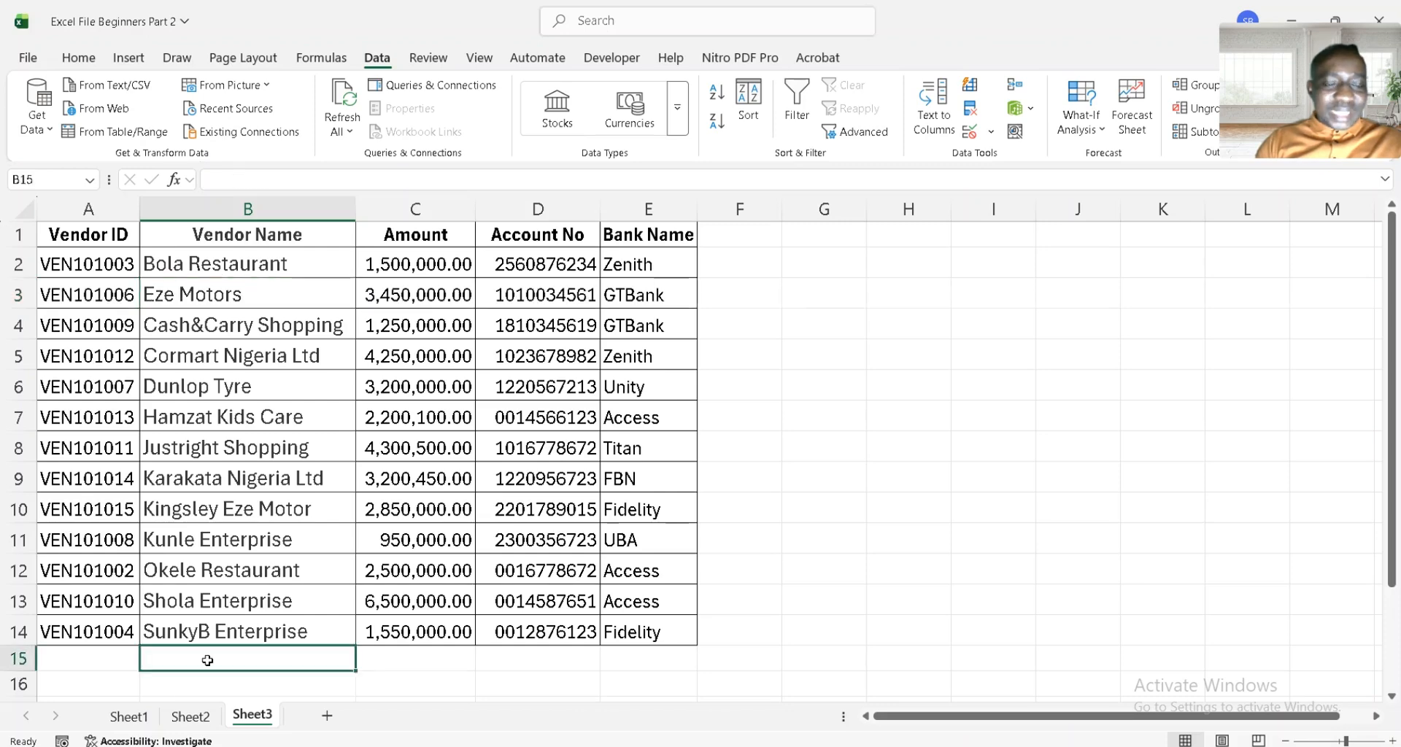
pyautogui.scroll(-1, 207, 660)
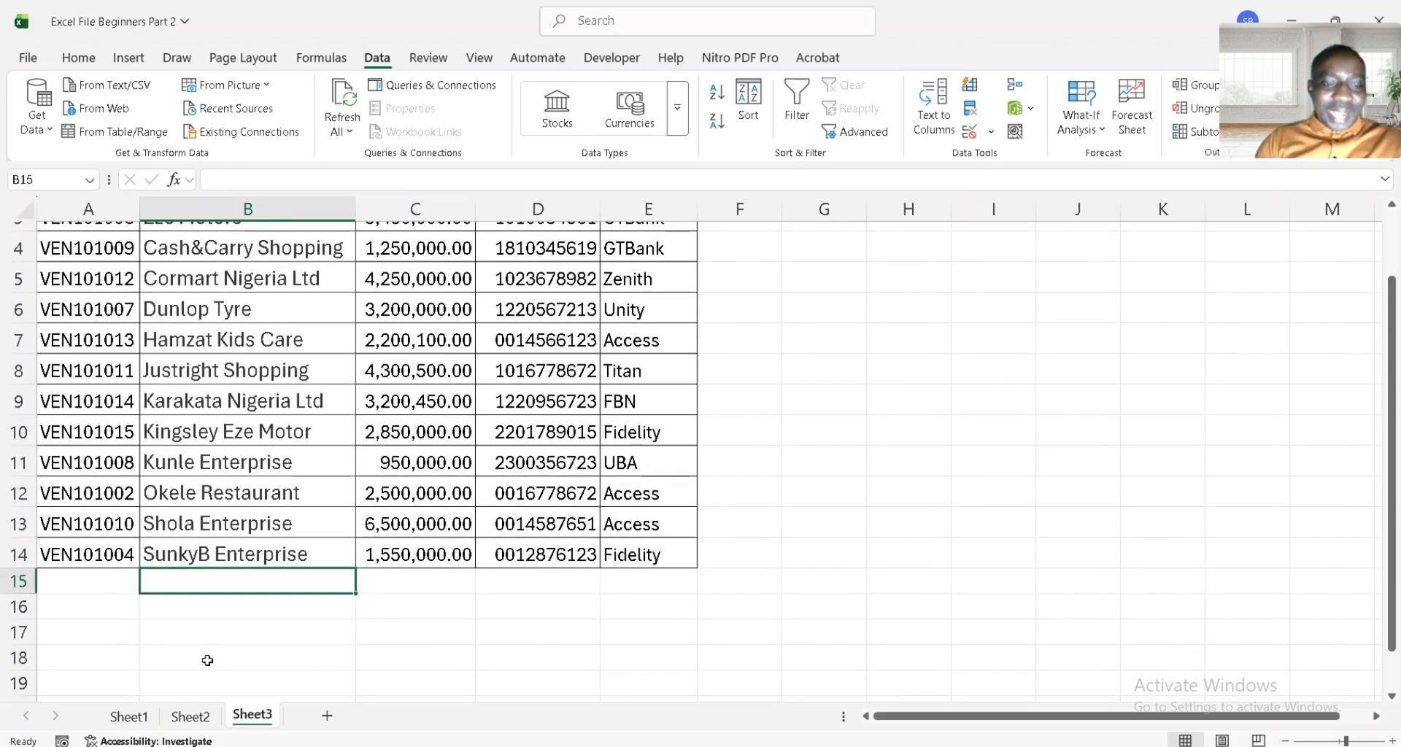
pyautogui.keyDown('ctrl'); pyautogui.scroll(3, 207, 660); pyautogui.keyUp('ctrl')
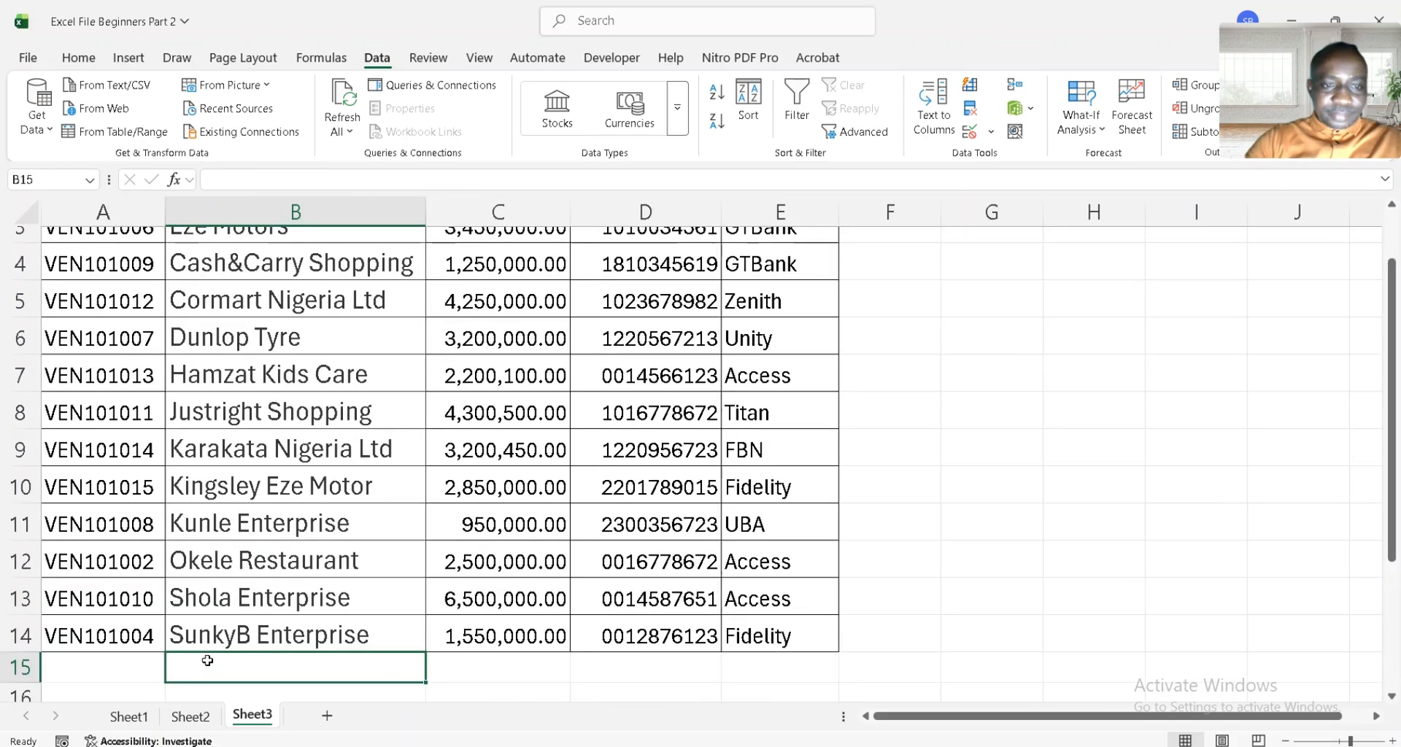
pyautogui.scroll(-2, 207, 660)
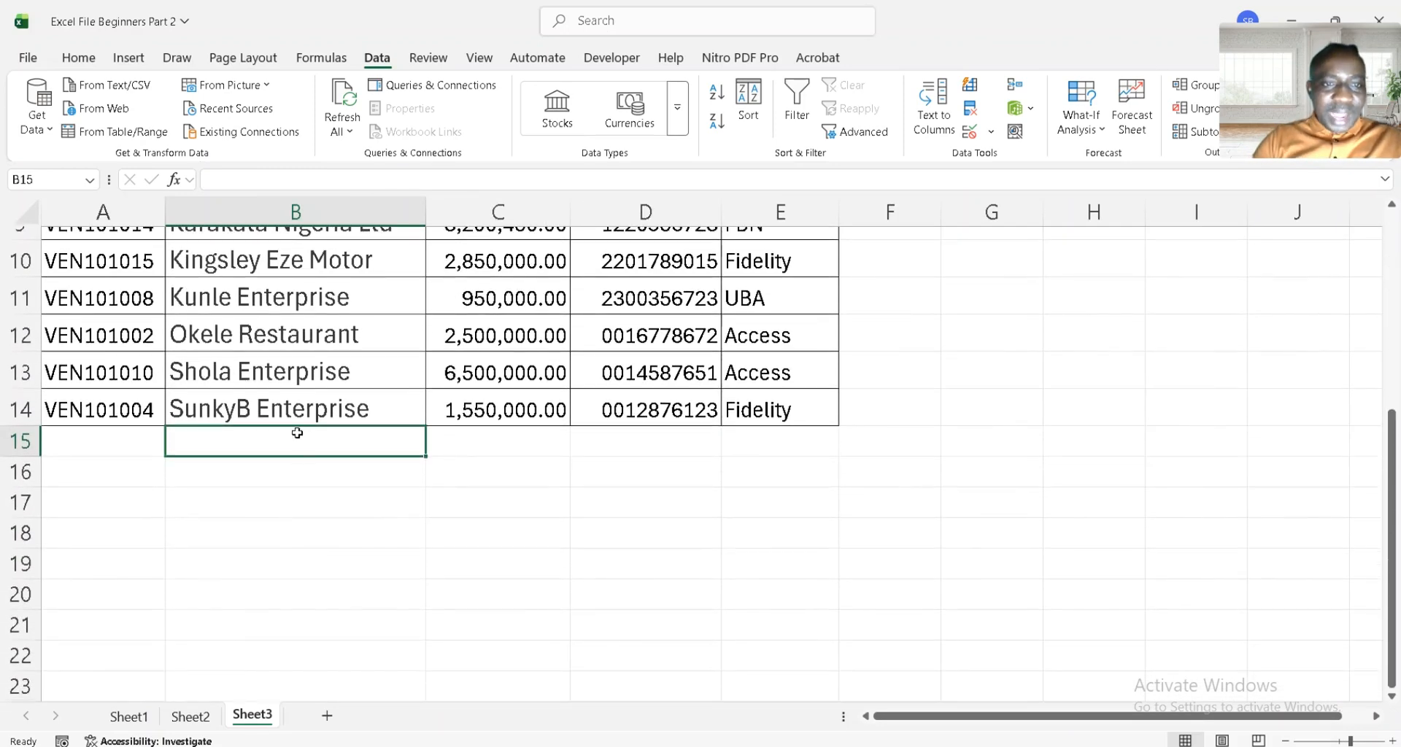
pyautogui.hotkey('ctrl', 'd')
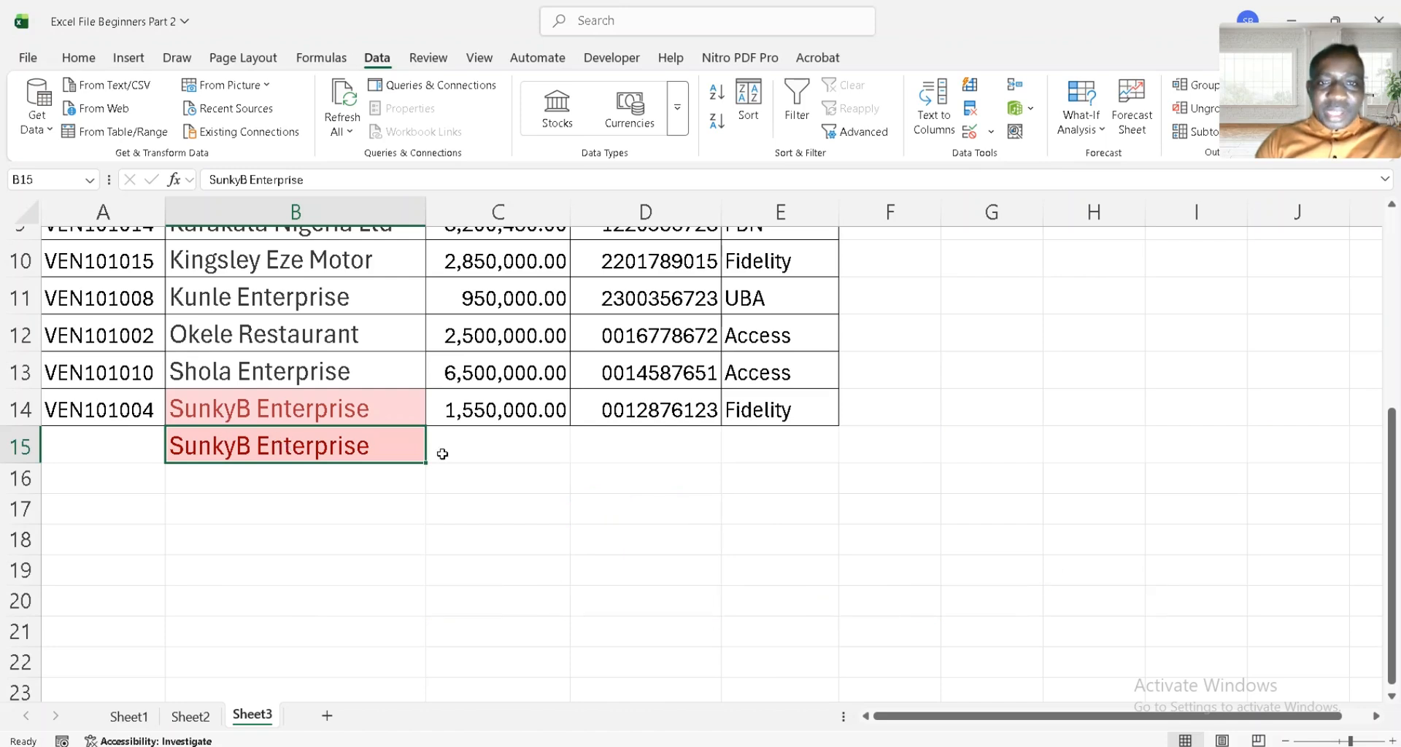
pyautogui.click(490, 434)
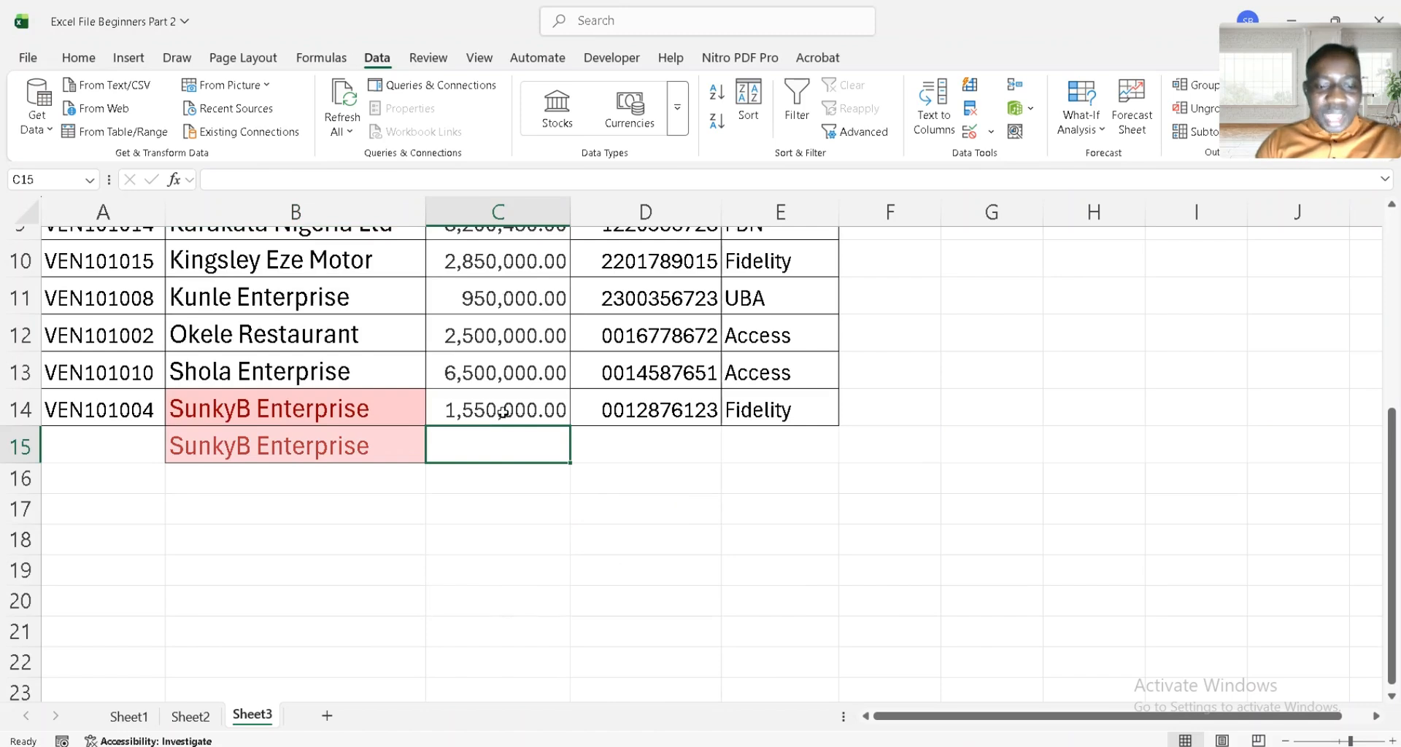
pyautogui.hotkey('ctrl', 'd')
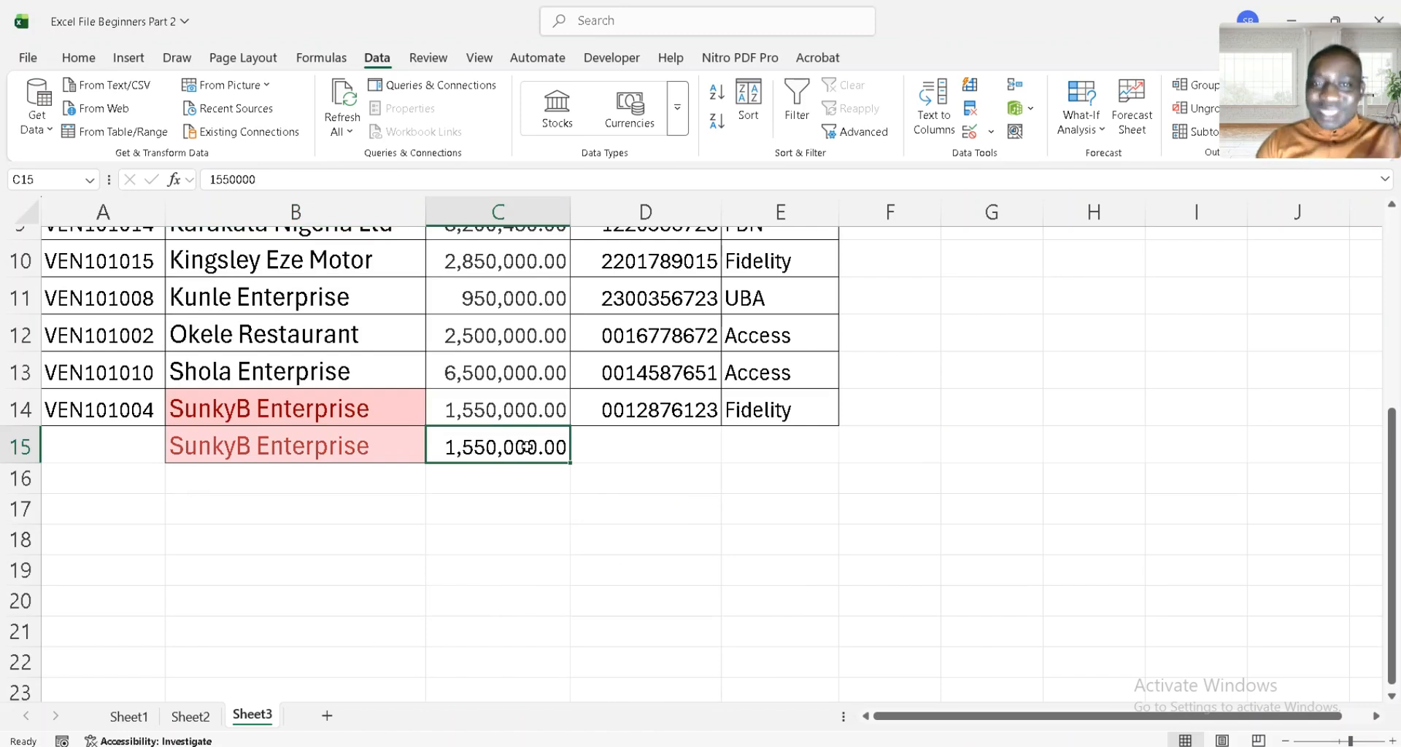
pyautogui.moveTo(643, 443); pyautogui.dragTo(723, 453)
pyautogui.hotkey('ctrl', 'd')
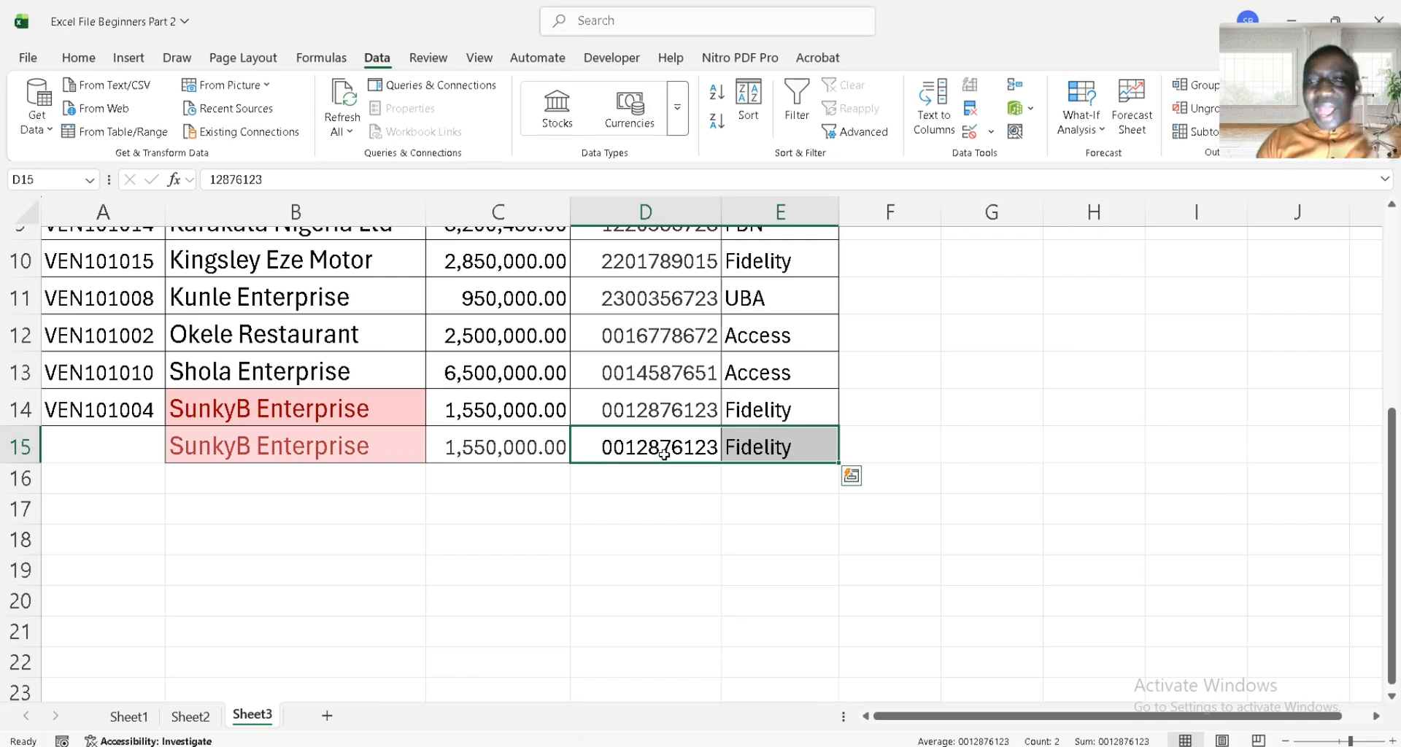
pyautogui.click(859, 330)
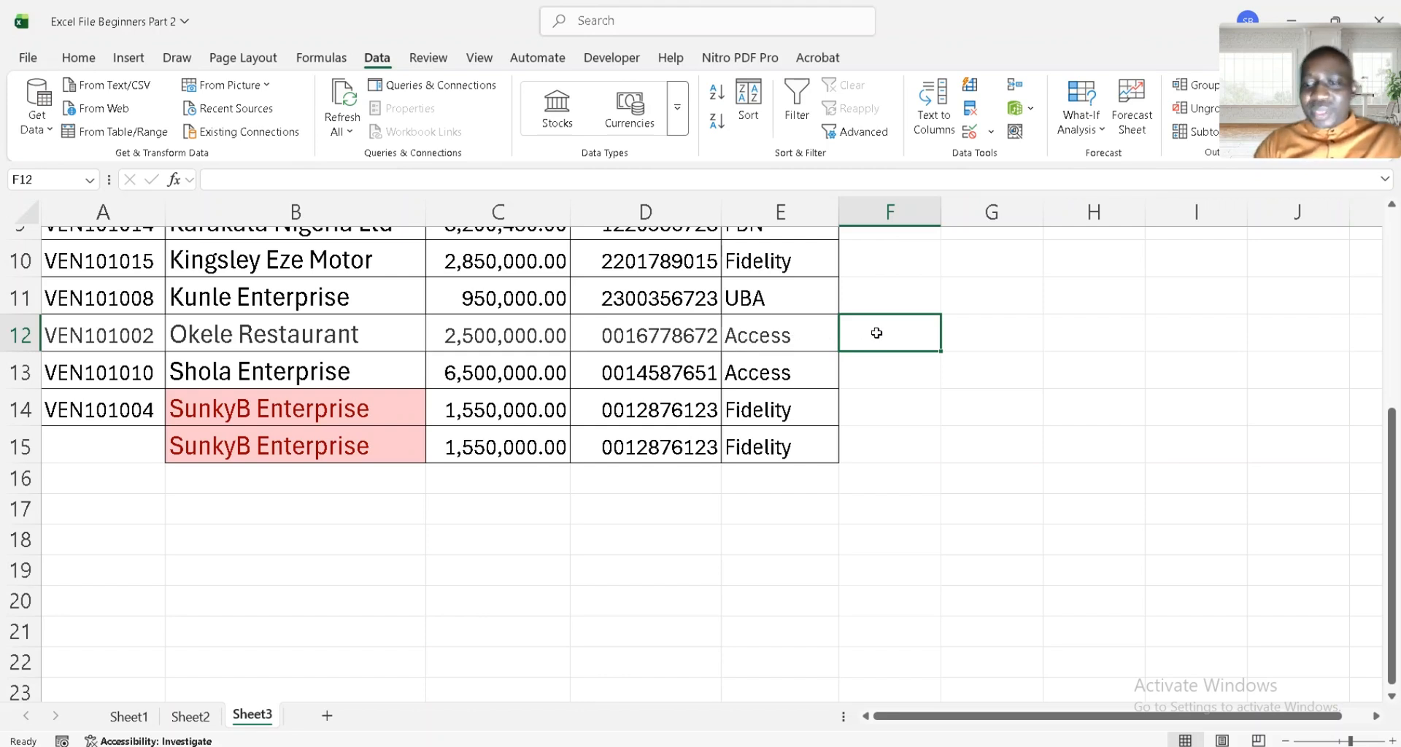
pyautogui.press('Left')
pyautogui.hotkey('ctrl', 'c')
pyautogui.press('Right')
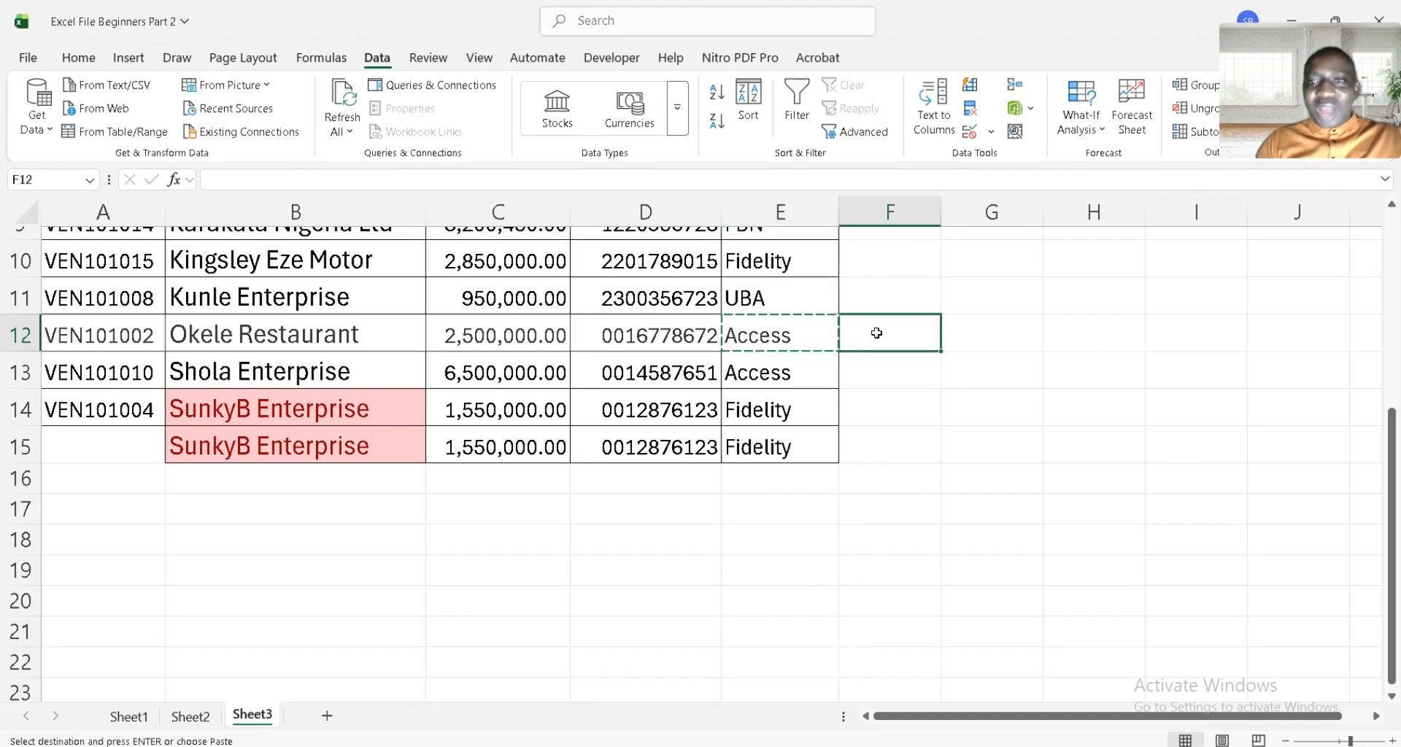
pyautogui.press('Escape')
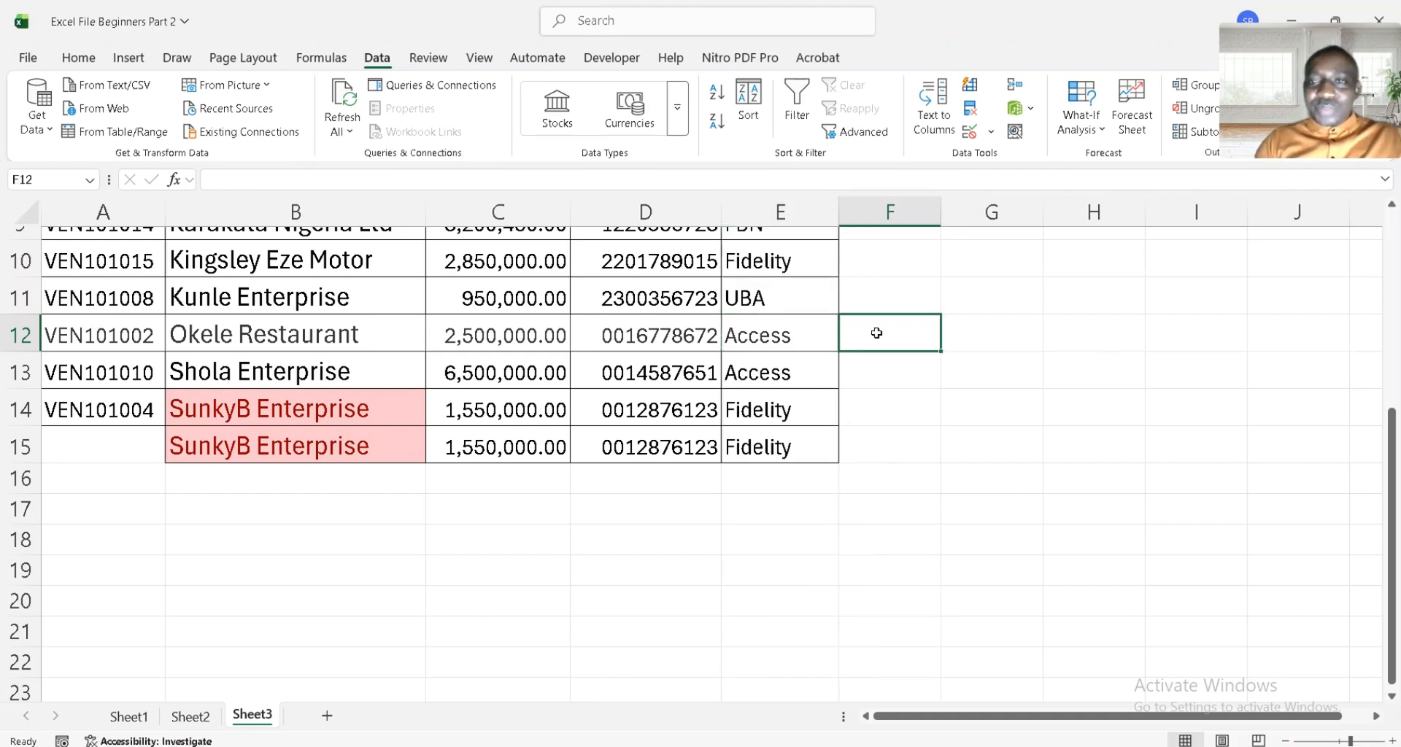
# Use Fill Right to repeat the bank names from column E in F12 and in F13:F15
pyautogui.hotkey('ctrl', 'r')
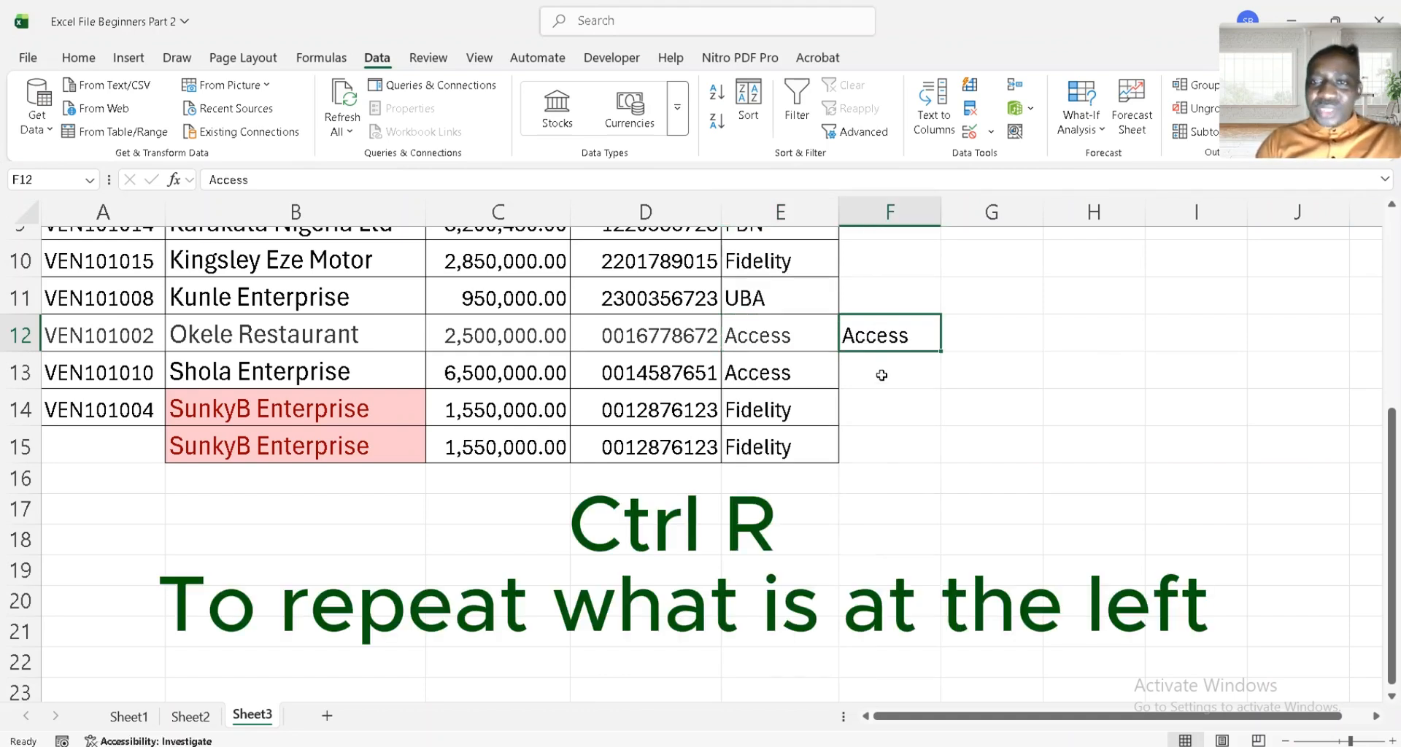
pyautogui.press('Down')
pyautogui.hotkey('shift', 'Down')
pyautogui.hotkey('shift', 'Down')
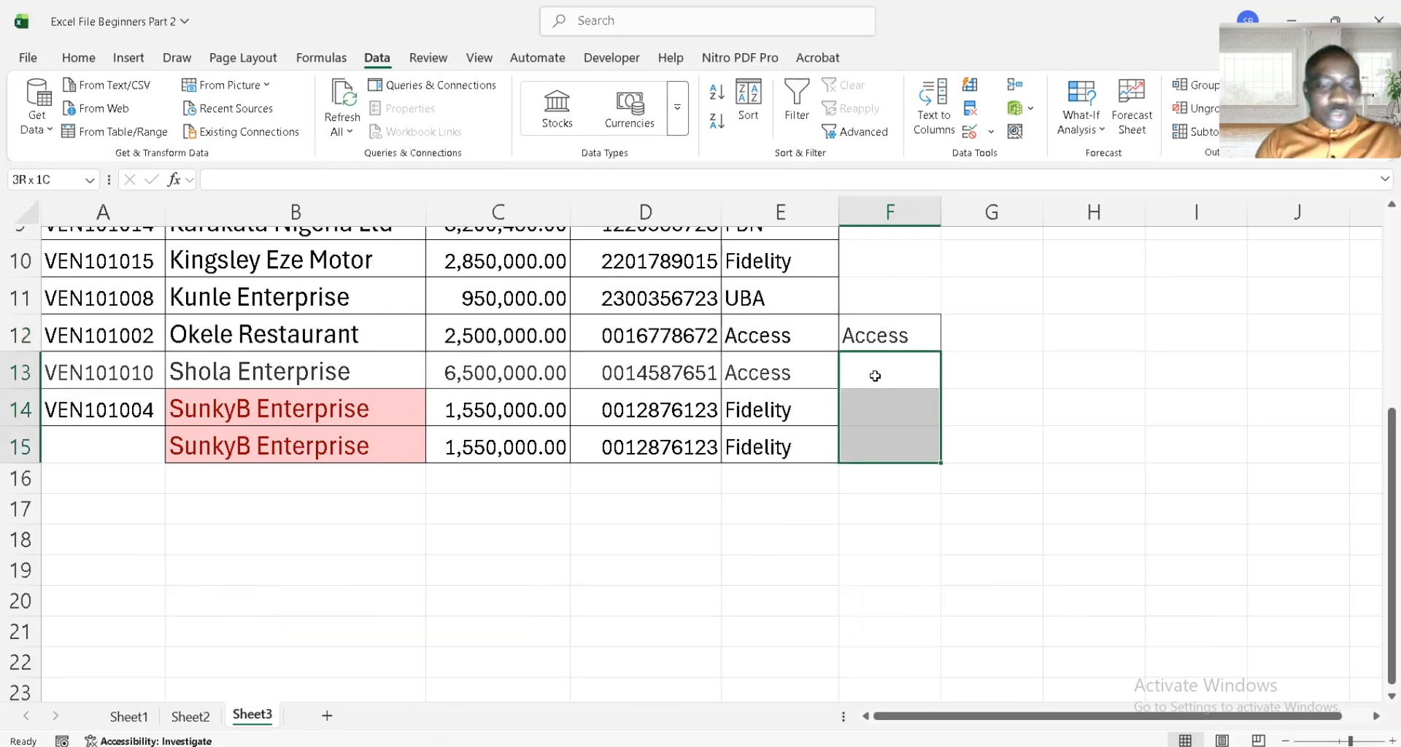
pyautogui.hotkey('ctrl', 'r')
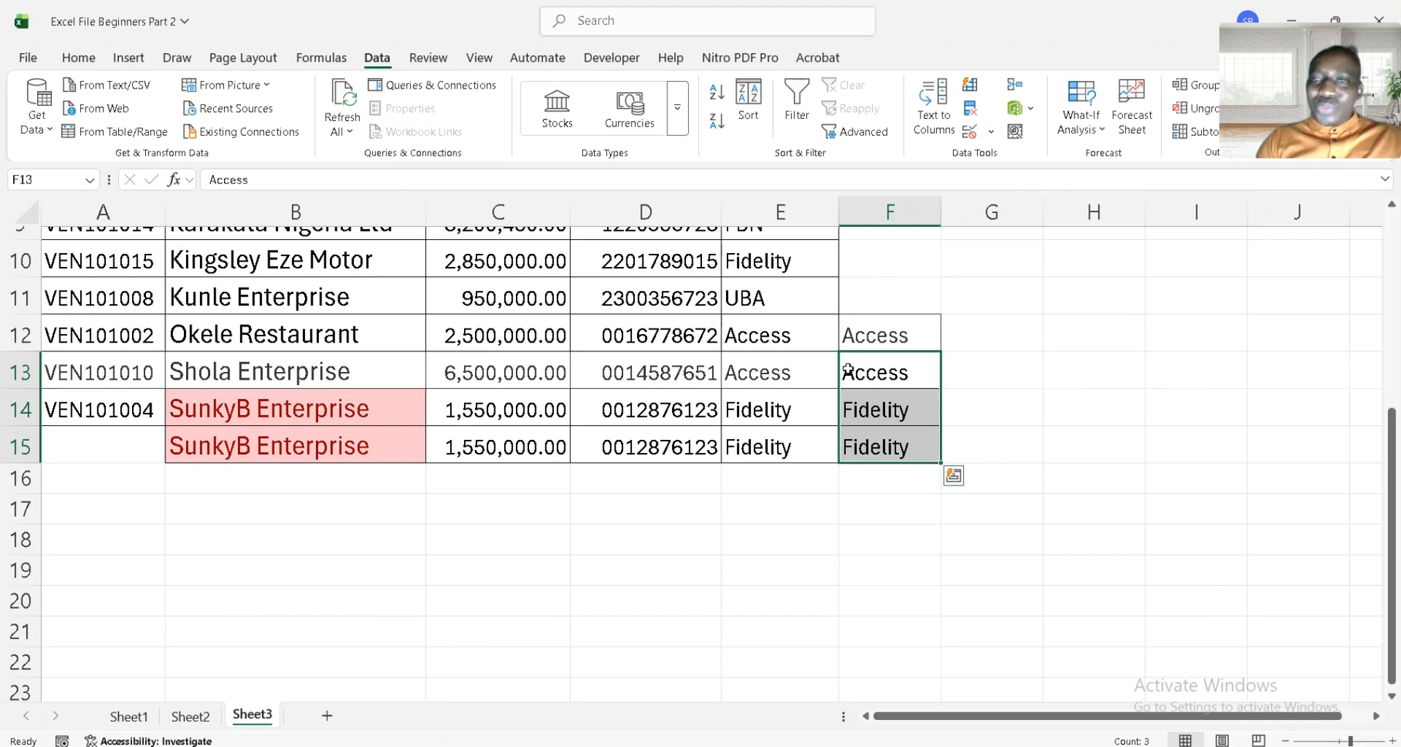
pyautogui.click(890, 373)
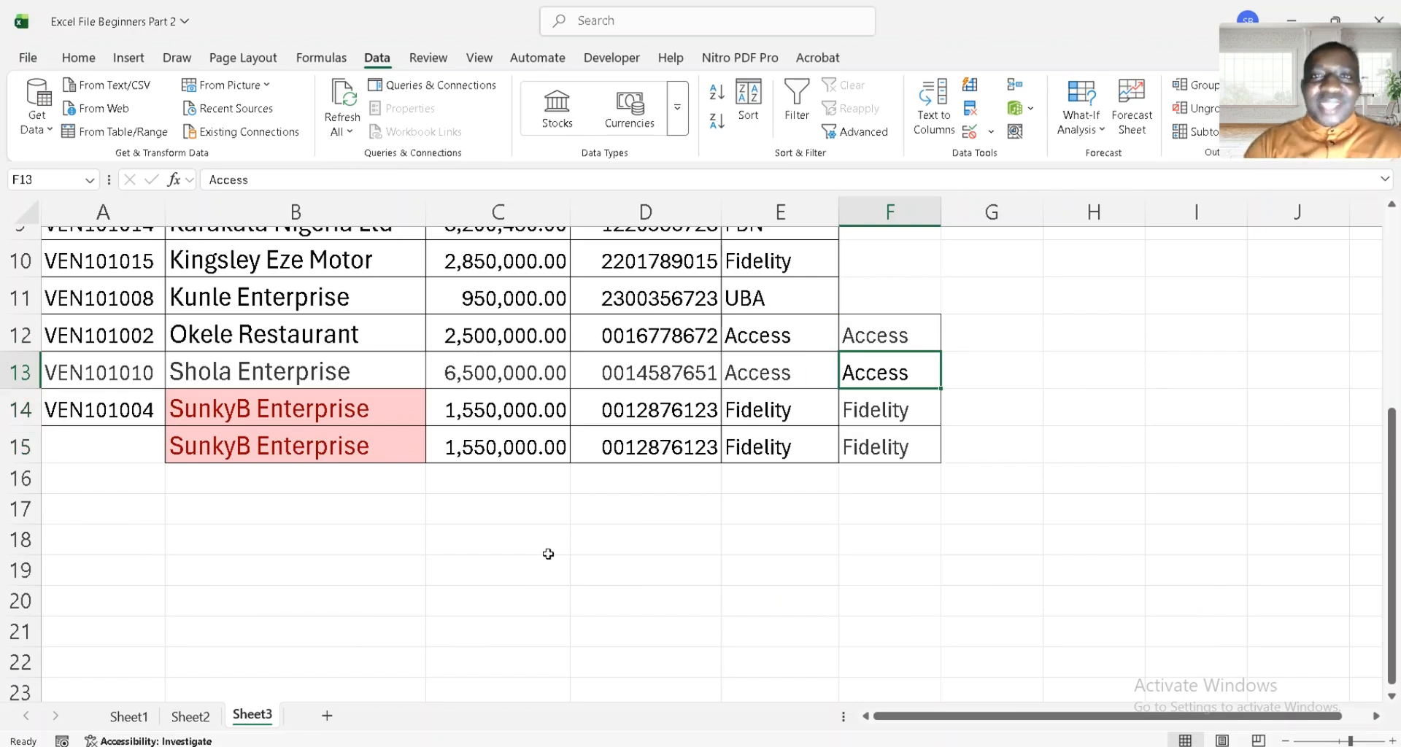